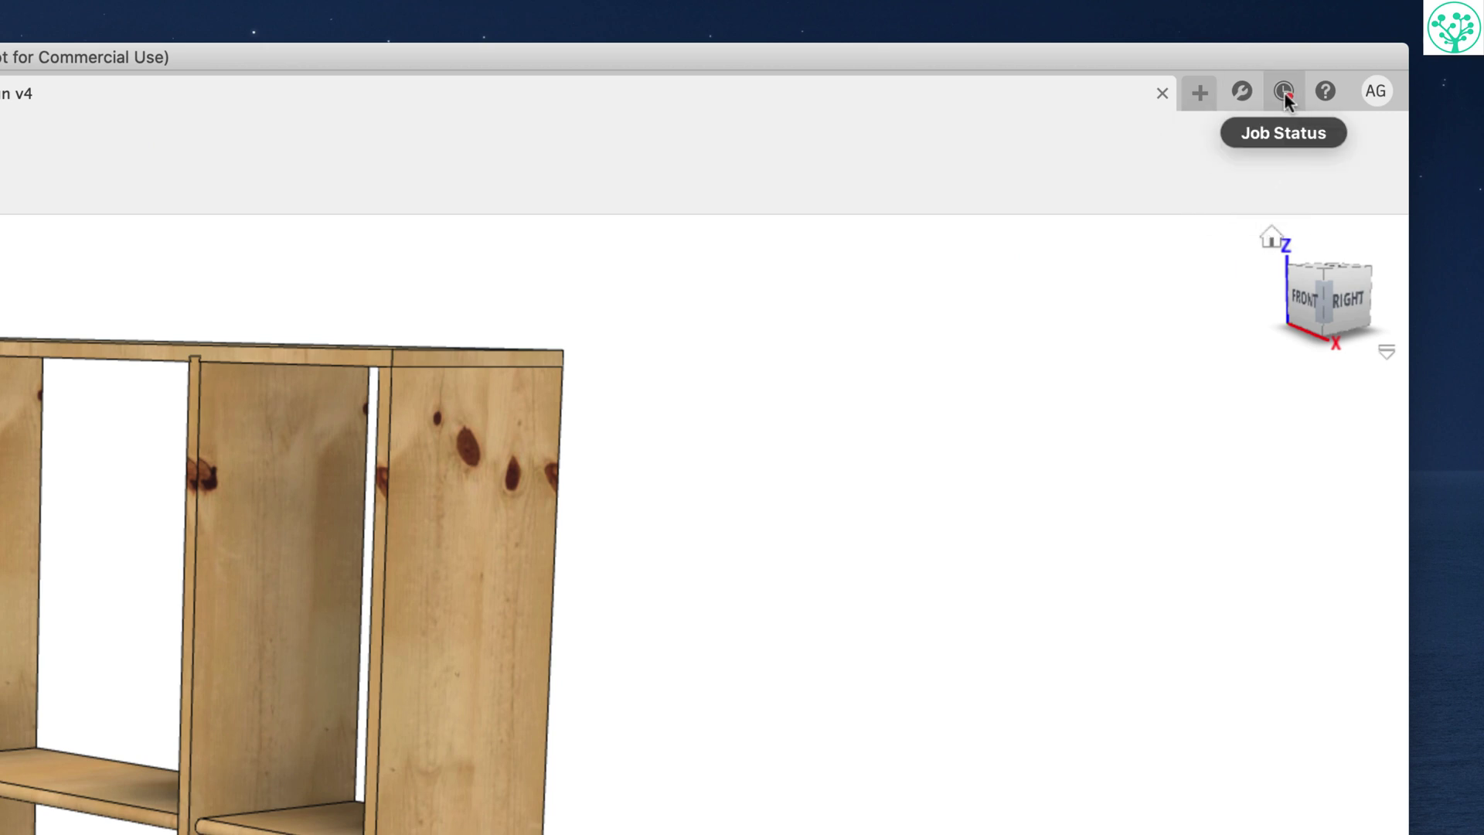
Check the job status for the online or offline working state and view the bookcase model.
{"action": "left_click", "coordinate": [1283, 91]}
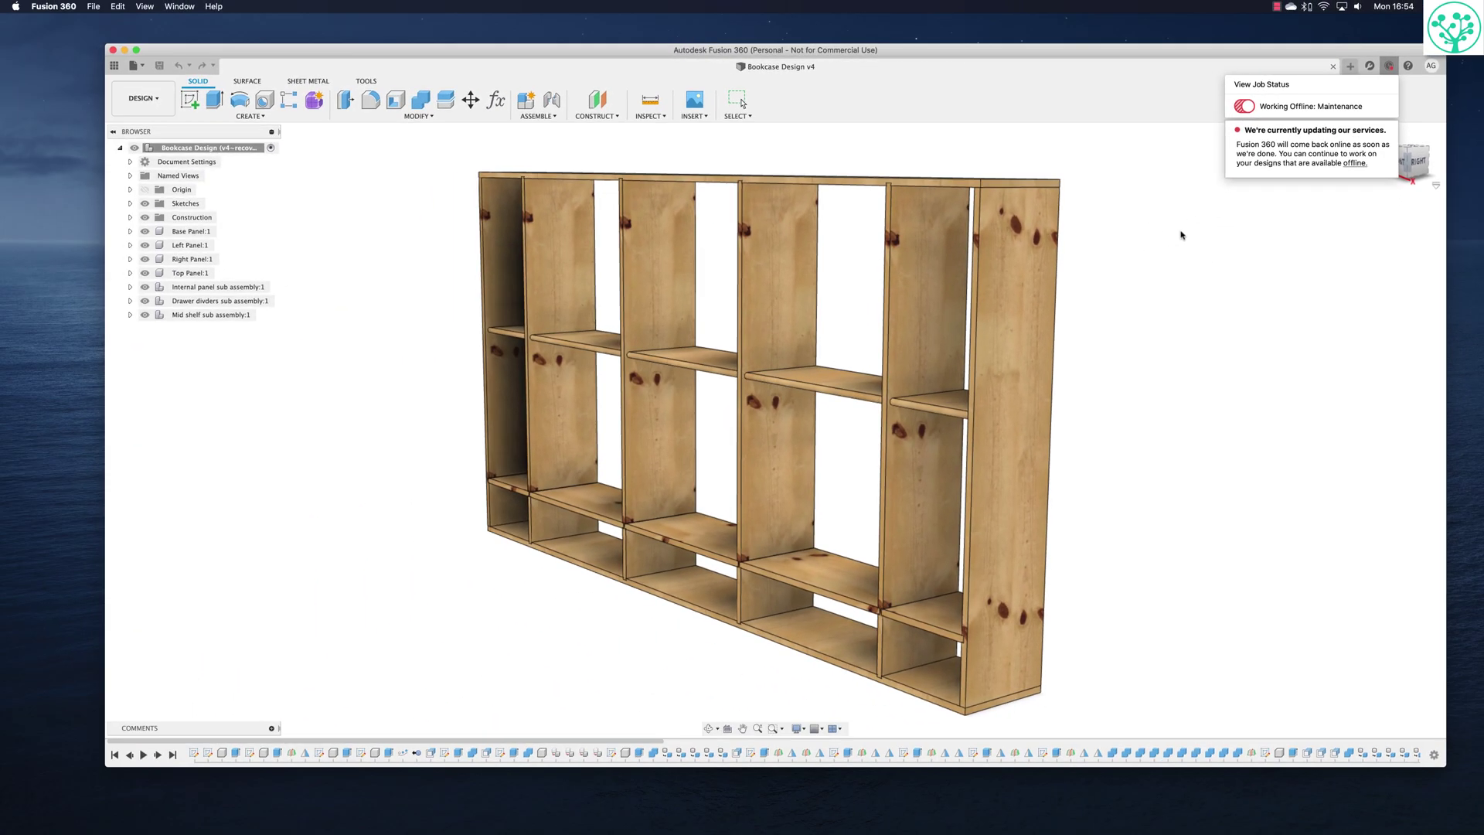
{"action": "left_click", "coordinate": [1135, 185]}
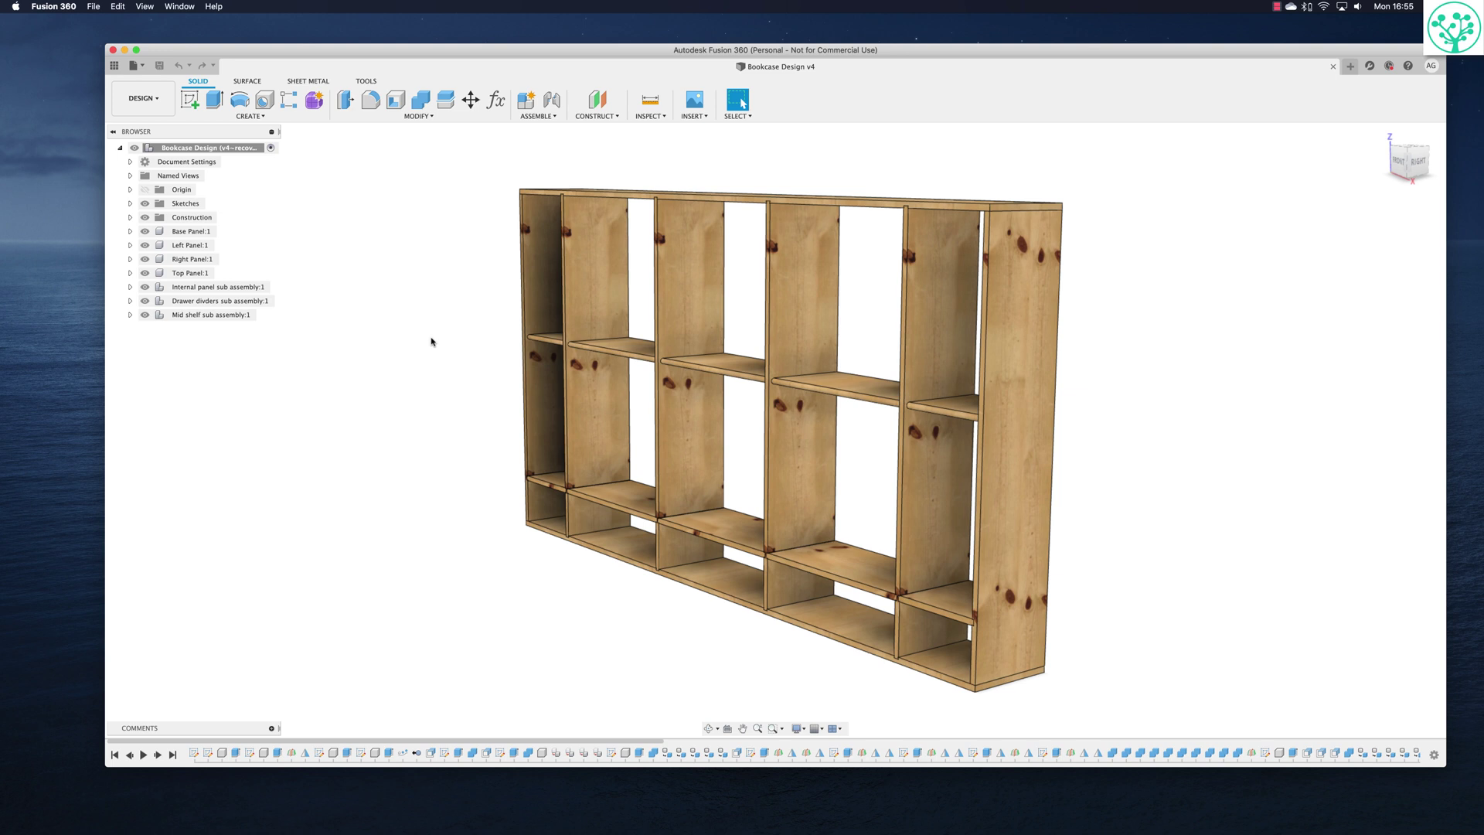
{"action": "mouse_move", "coordinate": [976, 363]}
{"action": "middle_mouse_down", "text": "shift"}
{"action": "mouse_move", "coordinate": [1162, 375]}
{"action": "mouse_move", "coordinate": [1024, 388]}
{"action": "middle_mouse_up", "text": "shift"}
{"action": "scroll", "coordinate": [1163, 376], "scroll_direction": "right", "scroll_amount": 8, "text": "shift"}
{"action": "scroll", "coordinate": [1024, 389], "scroll_direction": "right", "scroll_amount": 8, "text": "shift"}
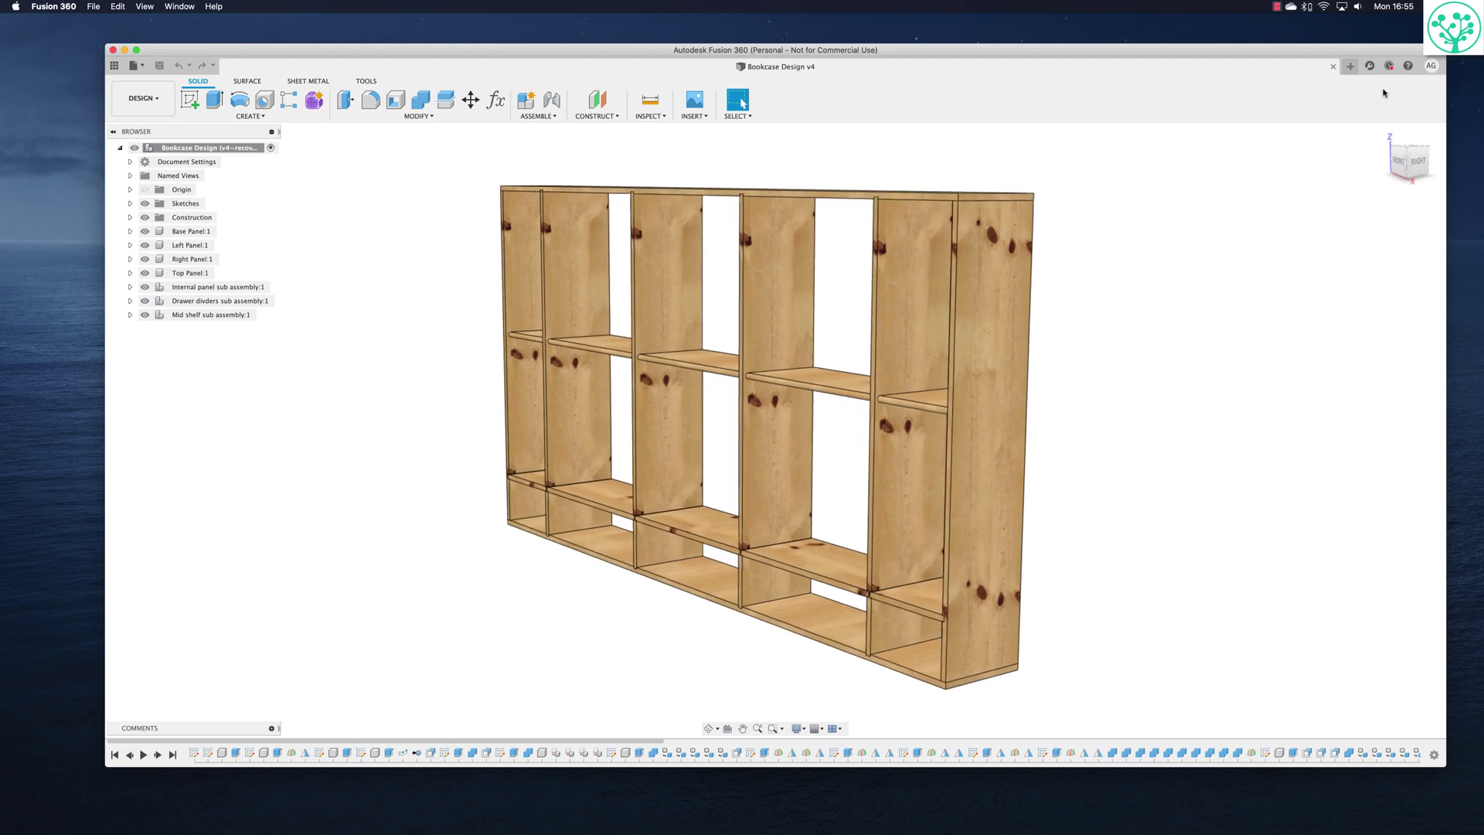
{"action": "left_click", "coordinate": [1388, 65]}
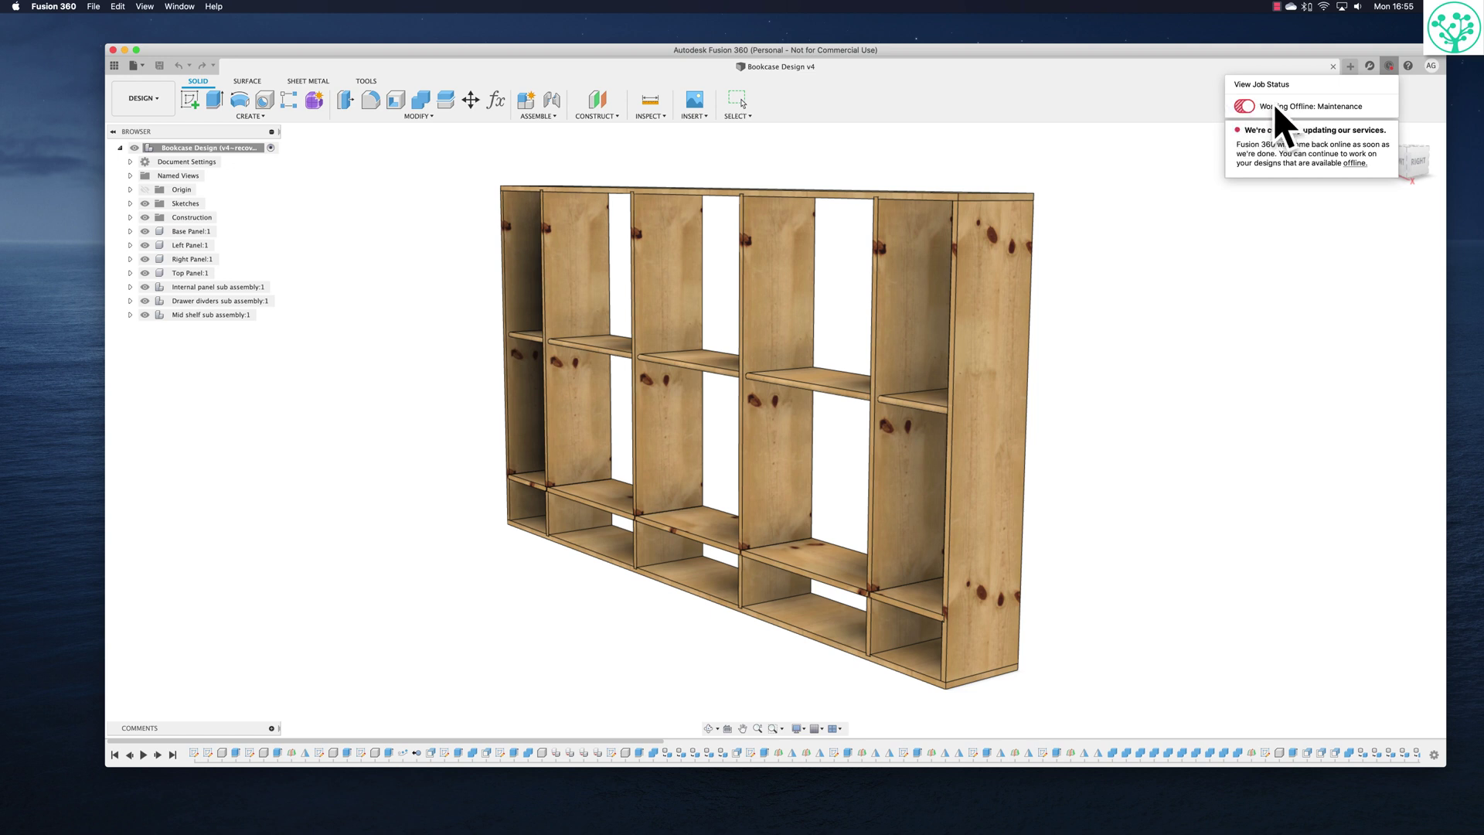
{"action": "left_click", "coordinate": [1118, 473]}
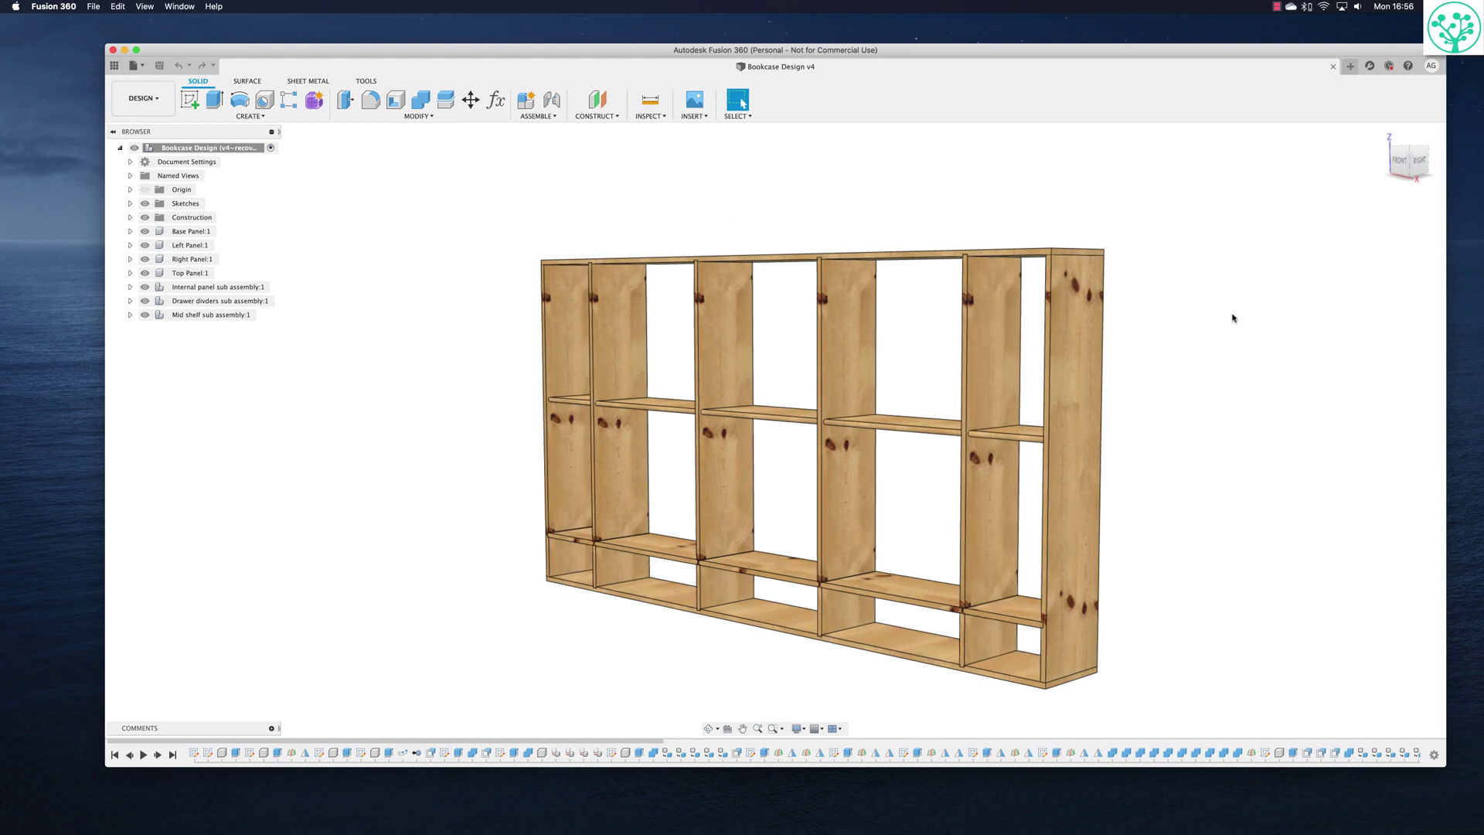
Sketch a rectangle on the bookcase's back face from its lower corner, with height Bookcaseheight and length Bookcaselength.
{"action": "middle_click_drag", "start_coordinate": [1232, 307], "coordinate": [1154, 309], "text": "shift"}
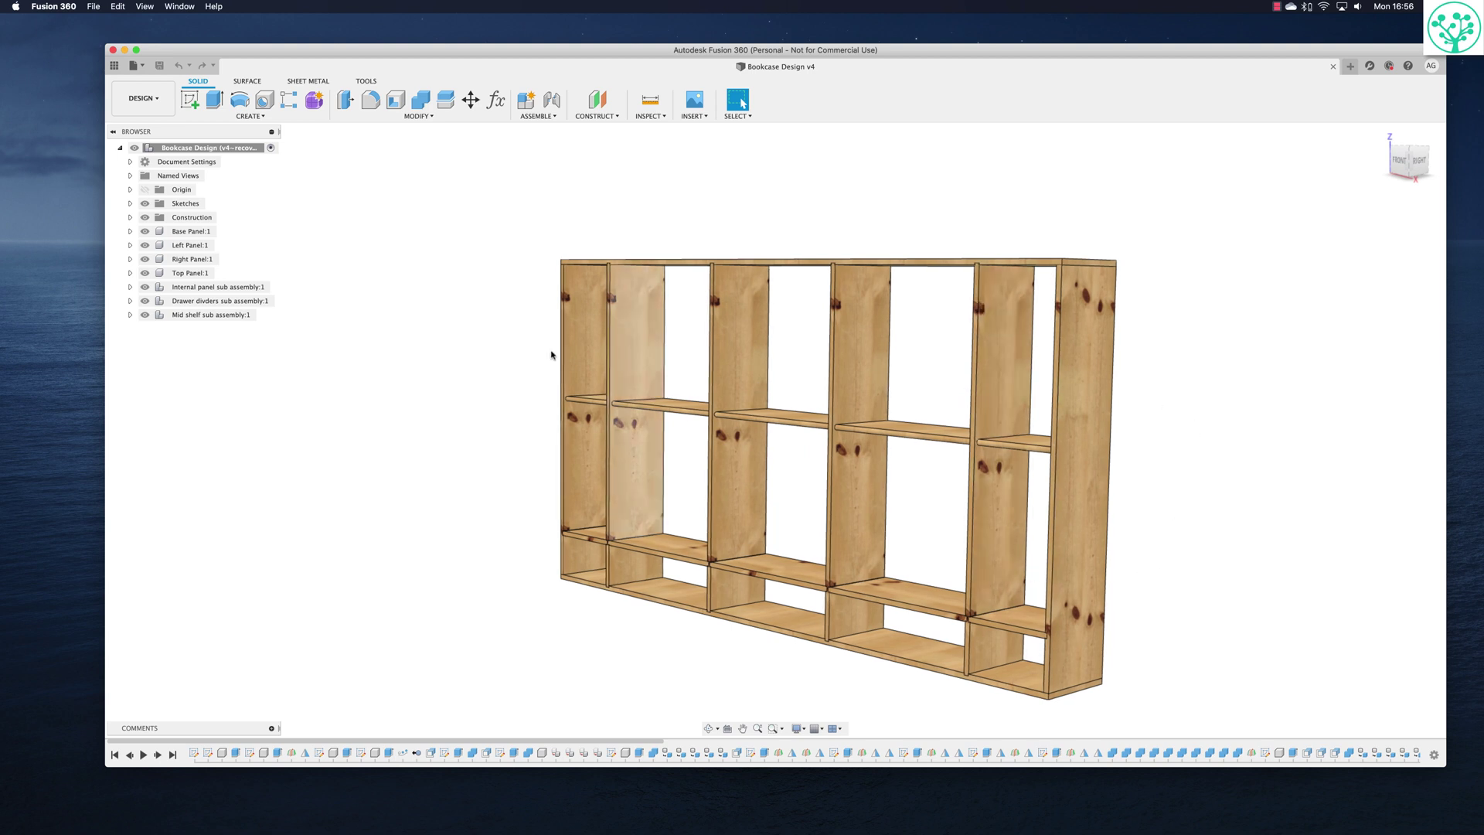
{"action": "middle_click_drag", "start_coordinate": [1199, 424], "coordinate": [1144, 344], "text": "shift"}
{"action": "left_click", "coordinate": [190, 99]}
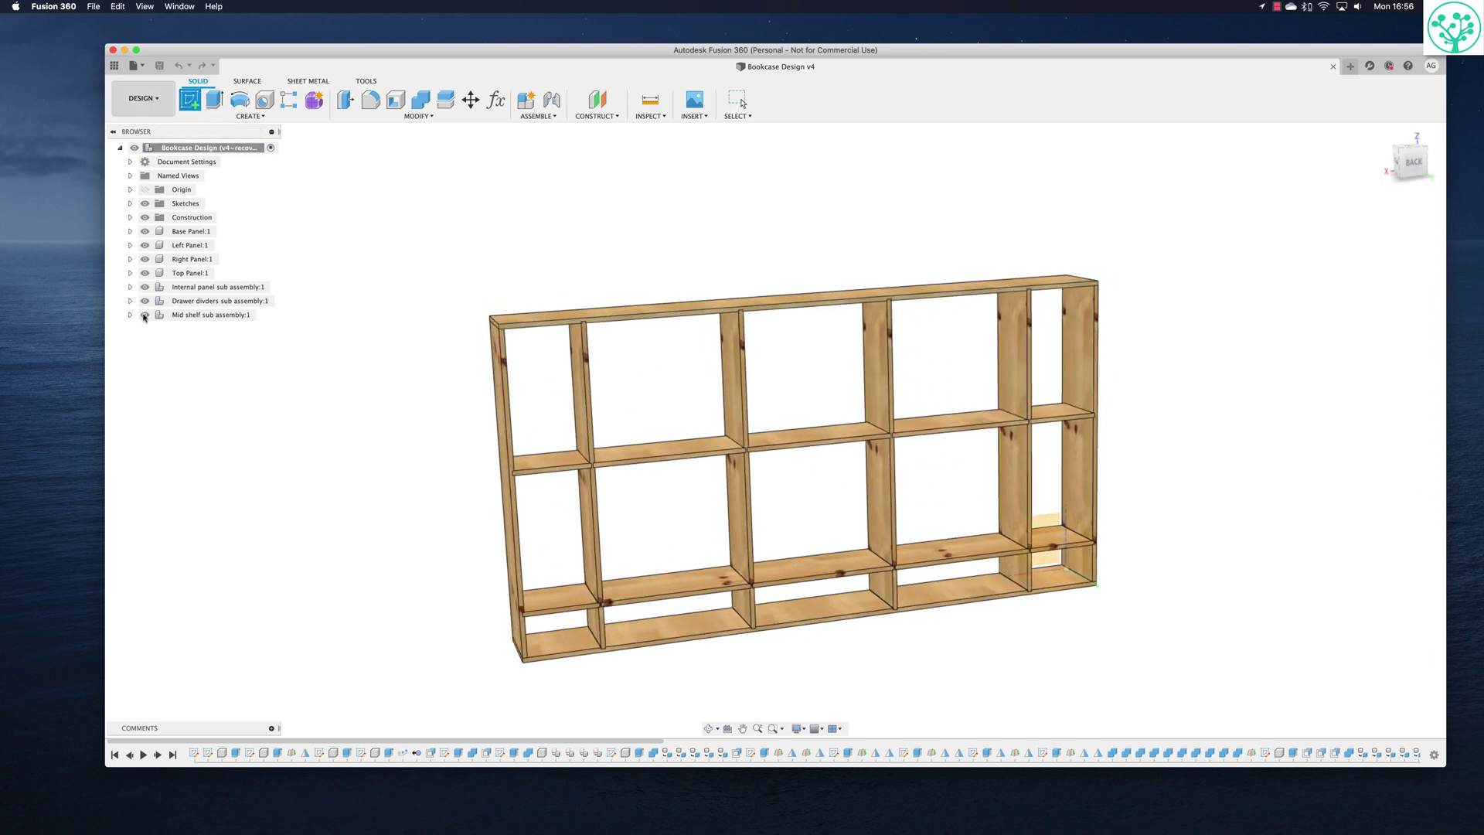
{"action": "left_click", "coordinate": [1045, 541]}
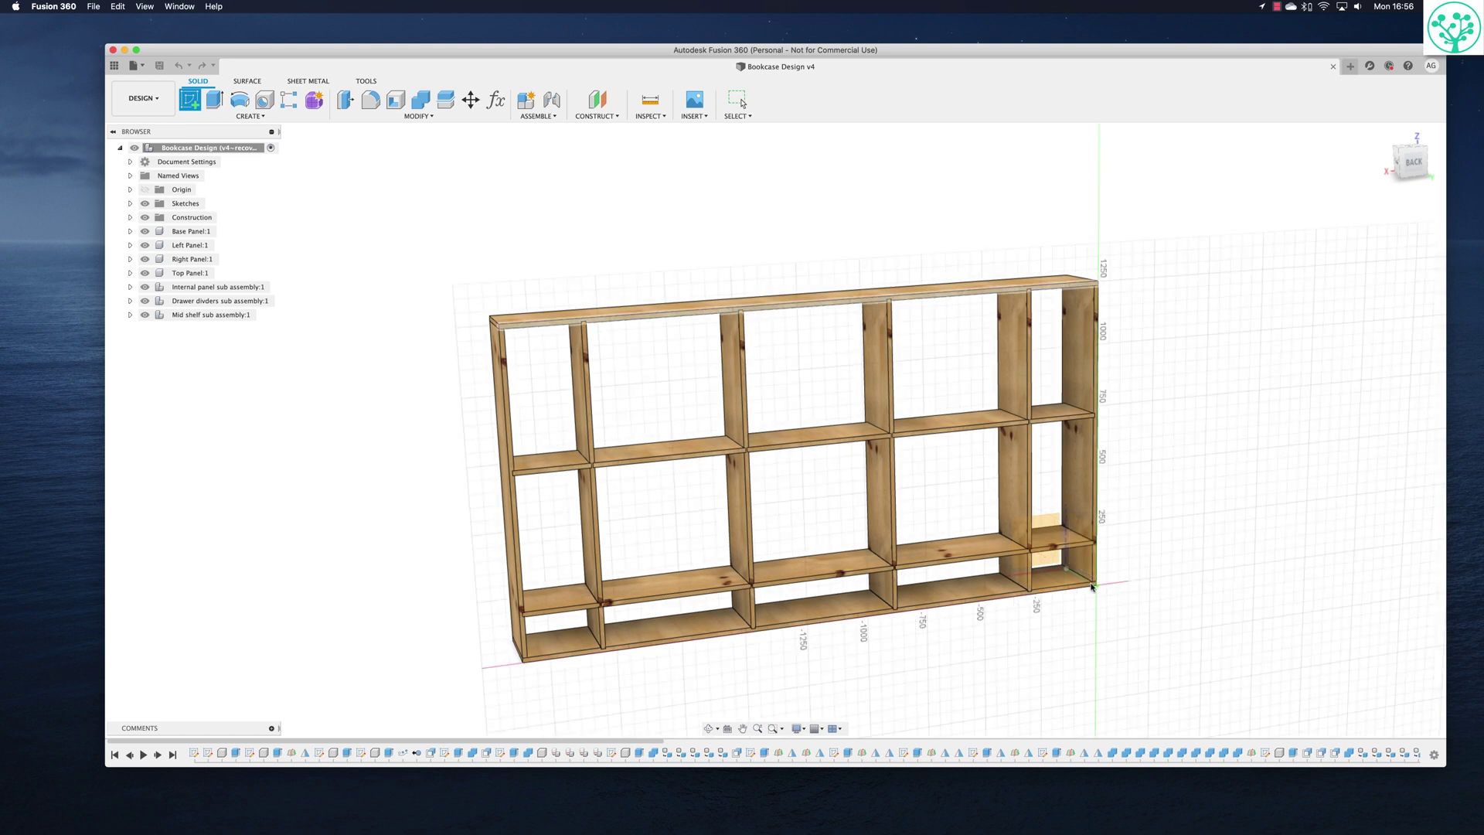
{"action": "left_click", "coordinate": [1090, 588]}
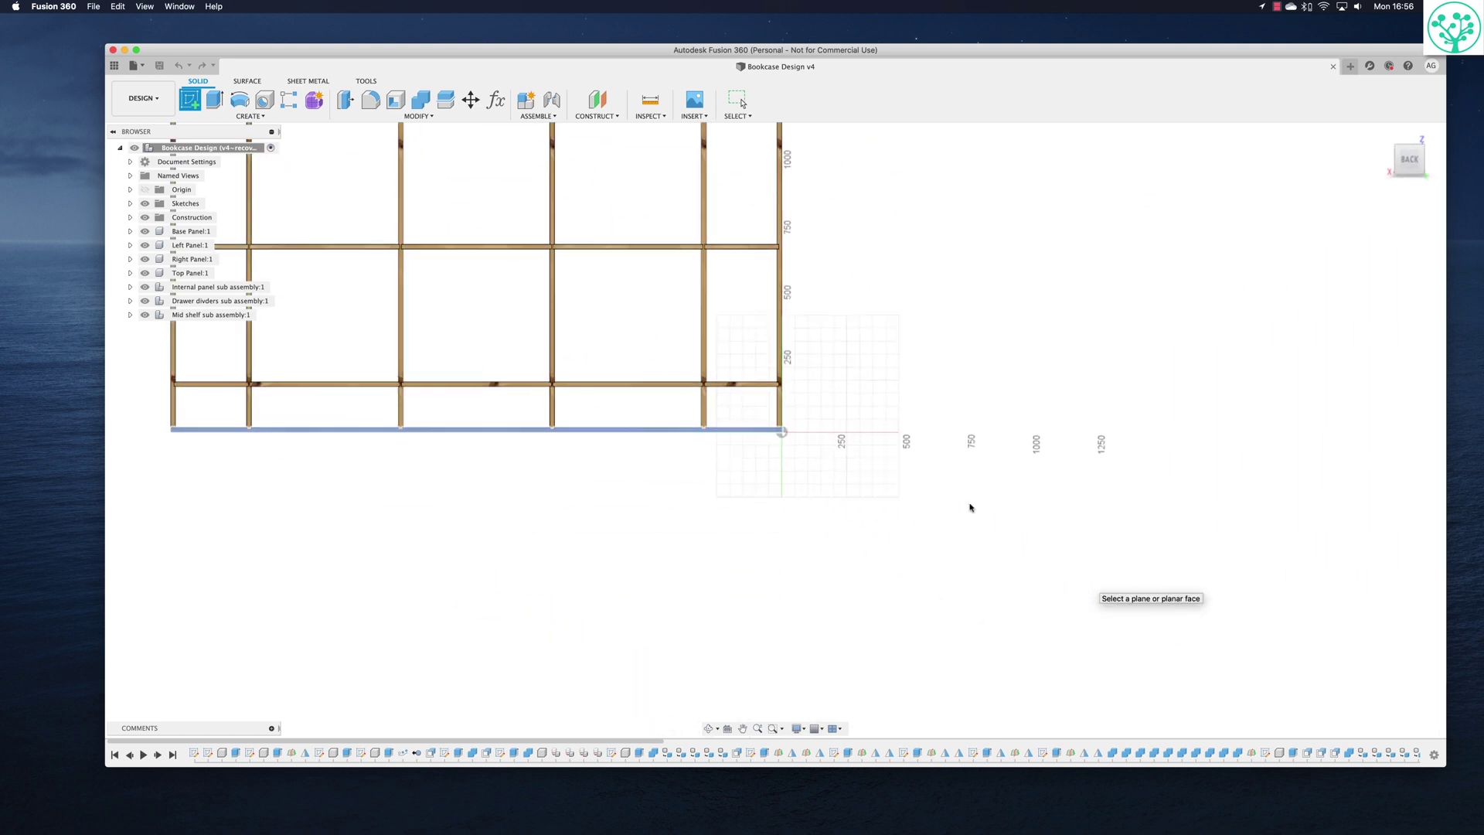
{"action": "left_click", "coordinate": [212, 100]}
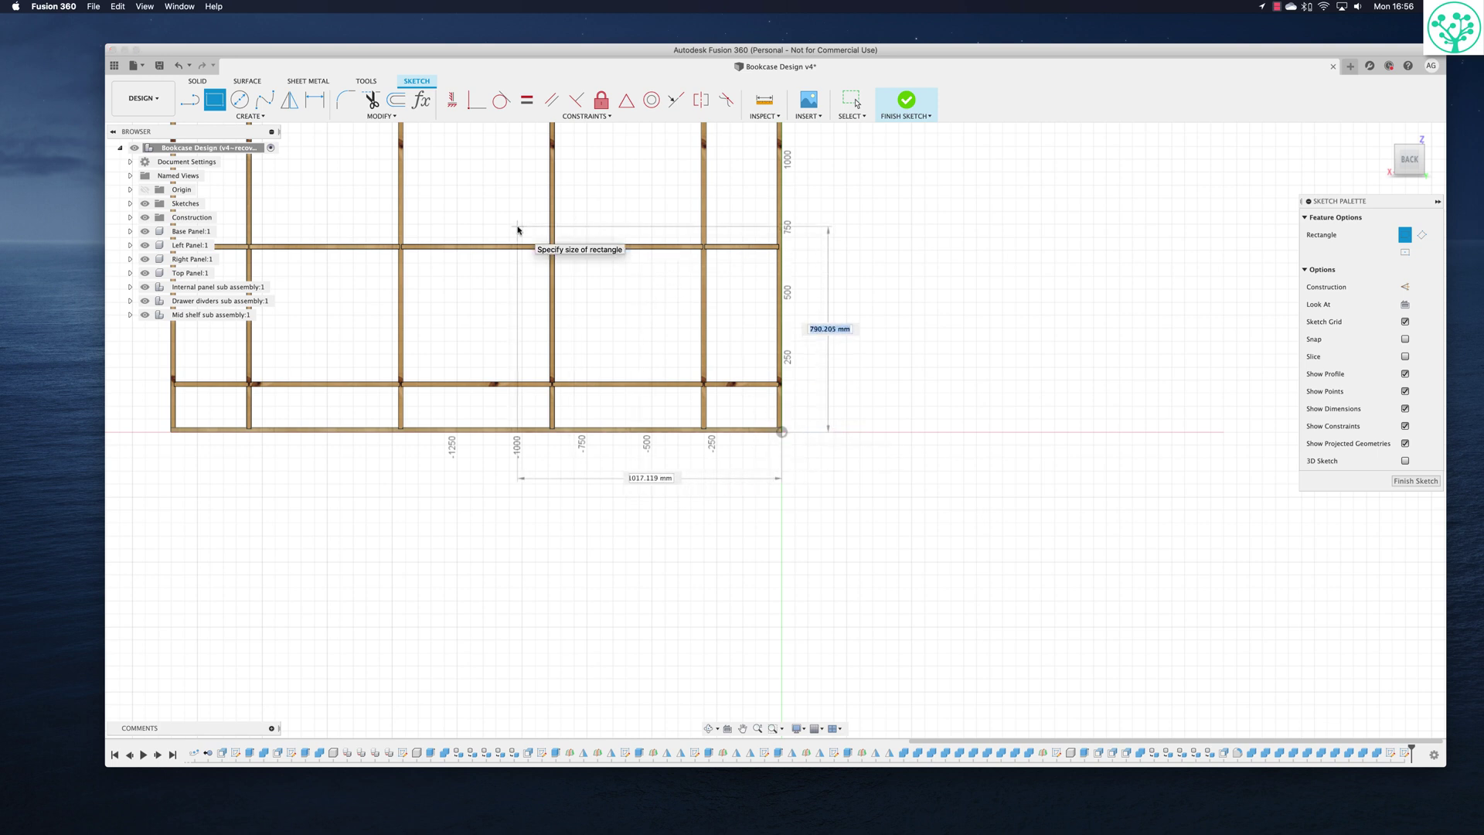
{"action": "type", "text": "b"}
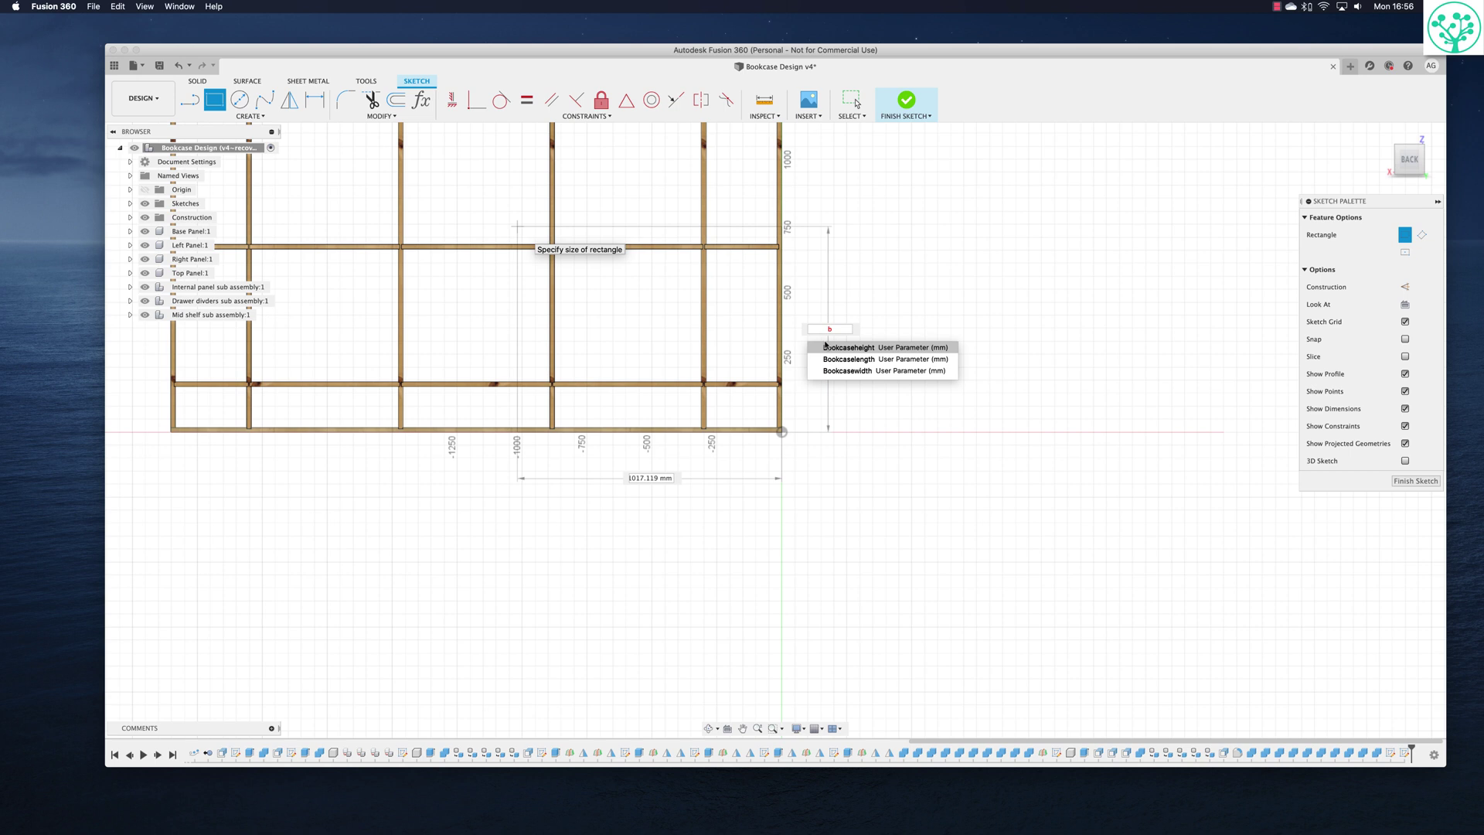
{"action": "left_click", "coordinate": [841, 348]}
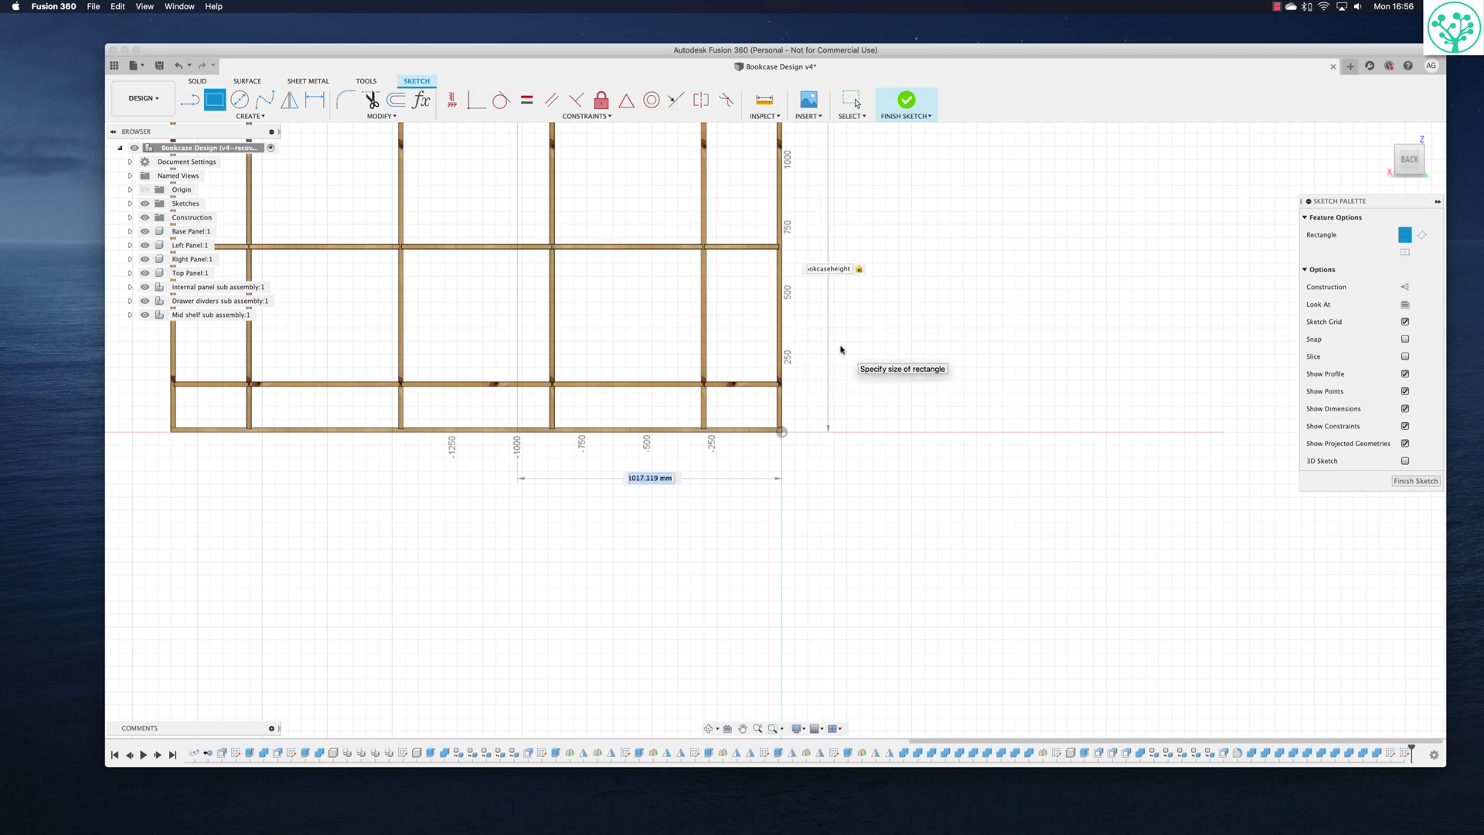
{"action": "type", "text": "b"}
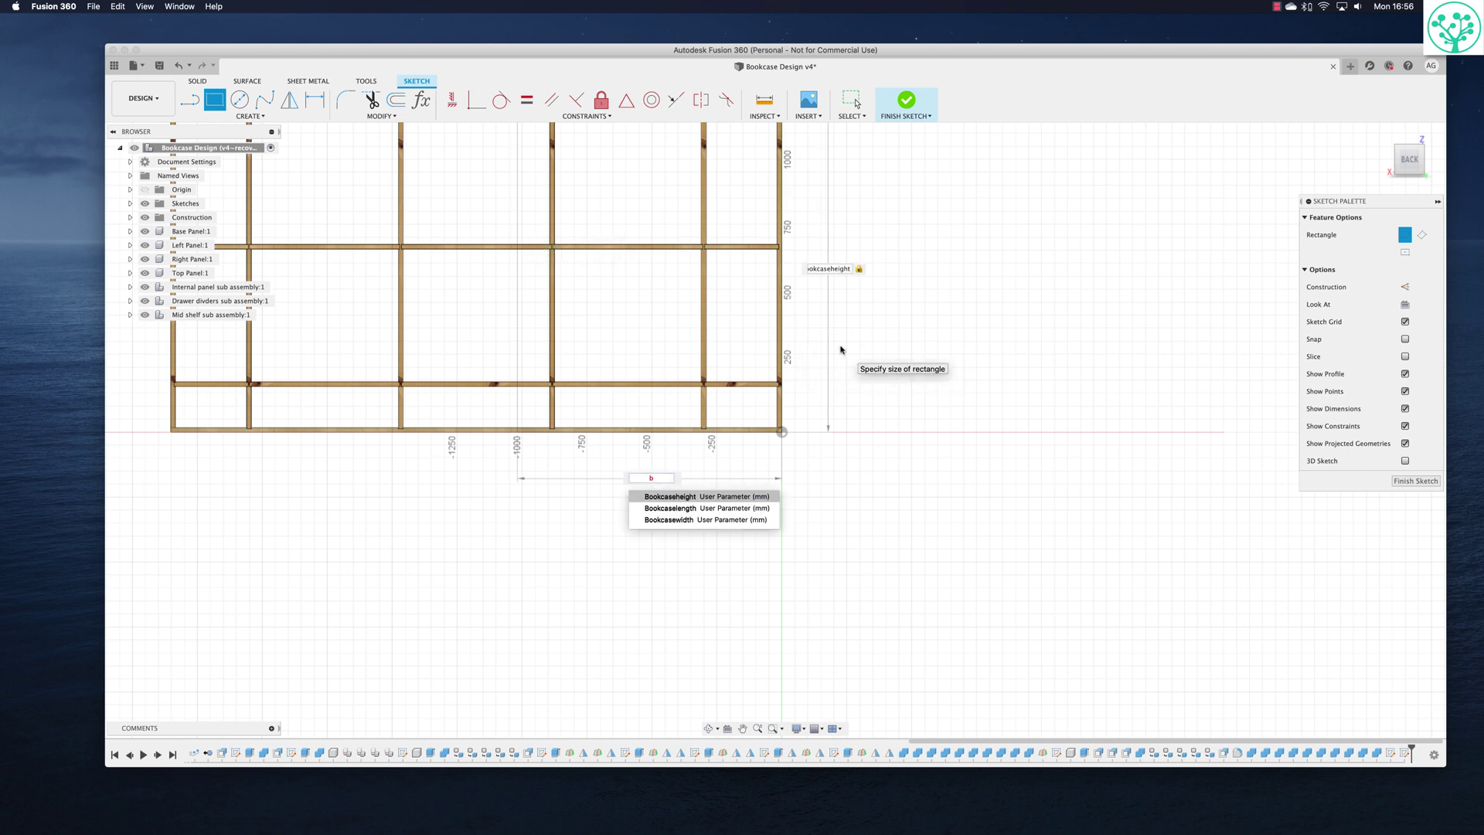
{"action": "left_click", "coordinate": [674, 509]}
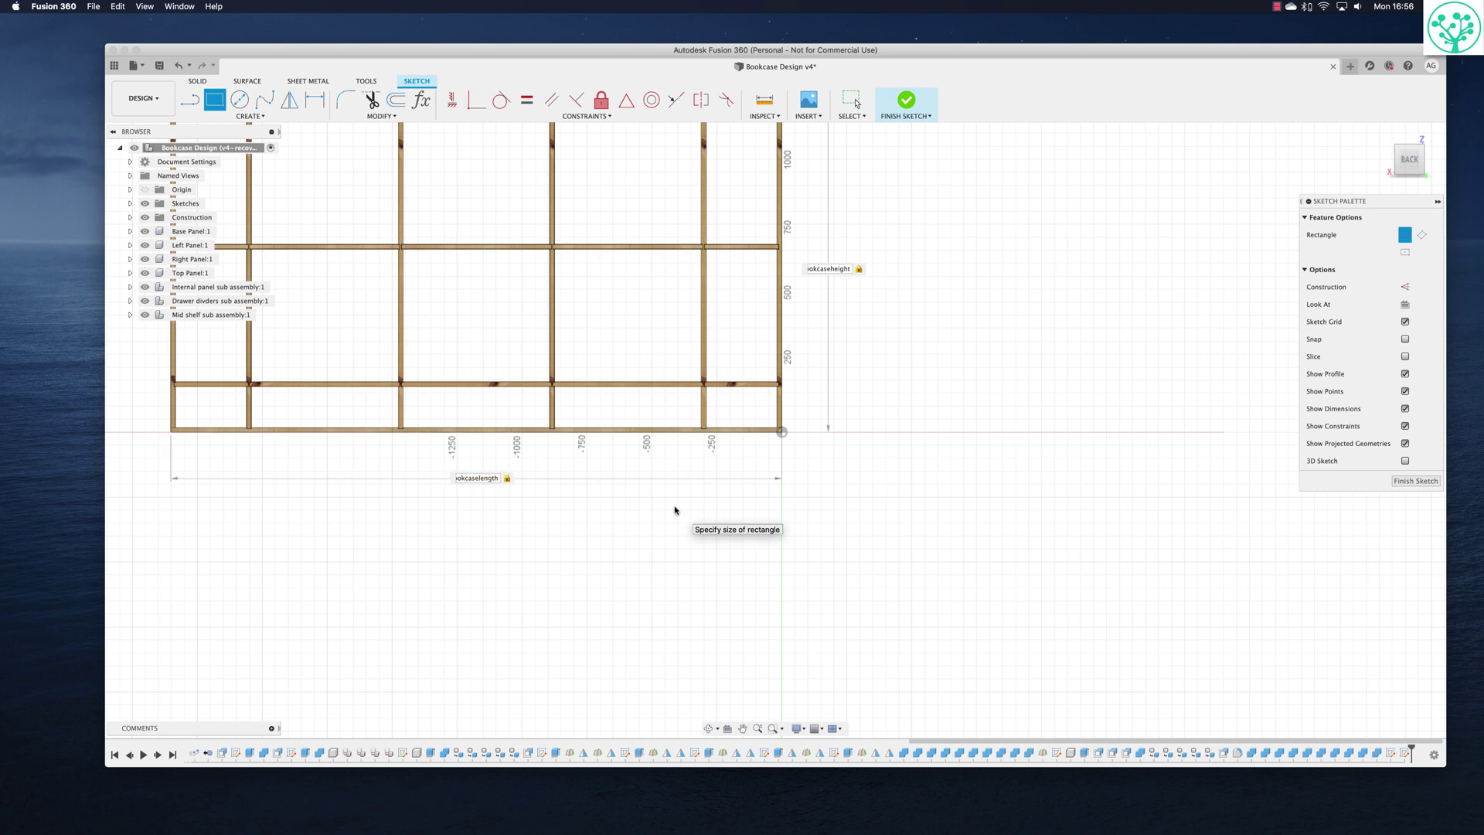
{"action": "key", "text": "Return"}
Extrude both profiles of the back rectangle by -12 mm as a new component and name it Back.
{"action": "scroll", "coordinate": [907, 363], "scroll_direction": "up", "scroll_amount": 3}
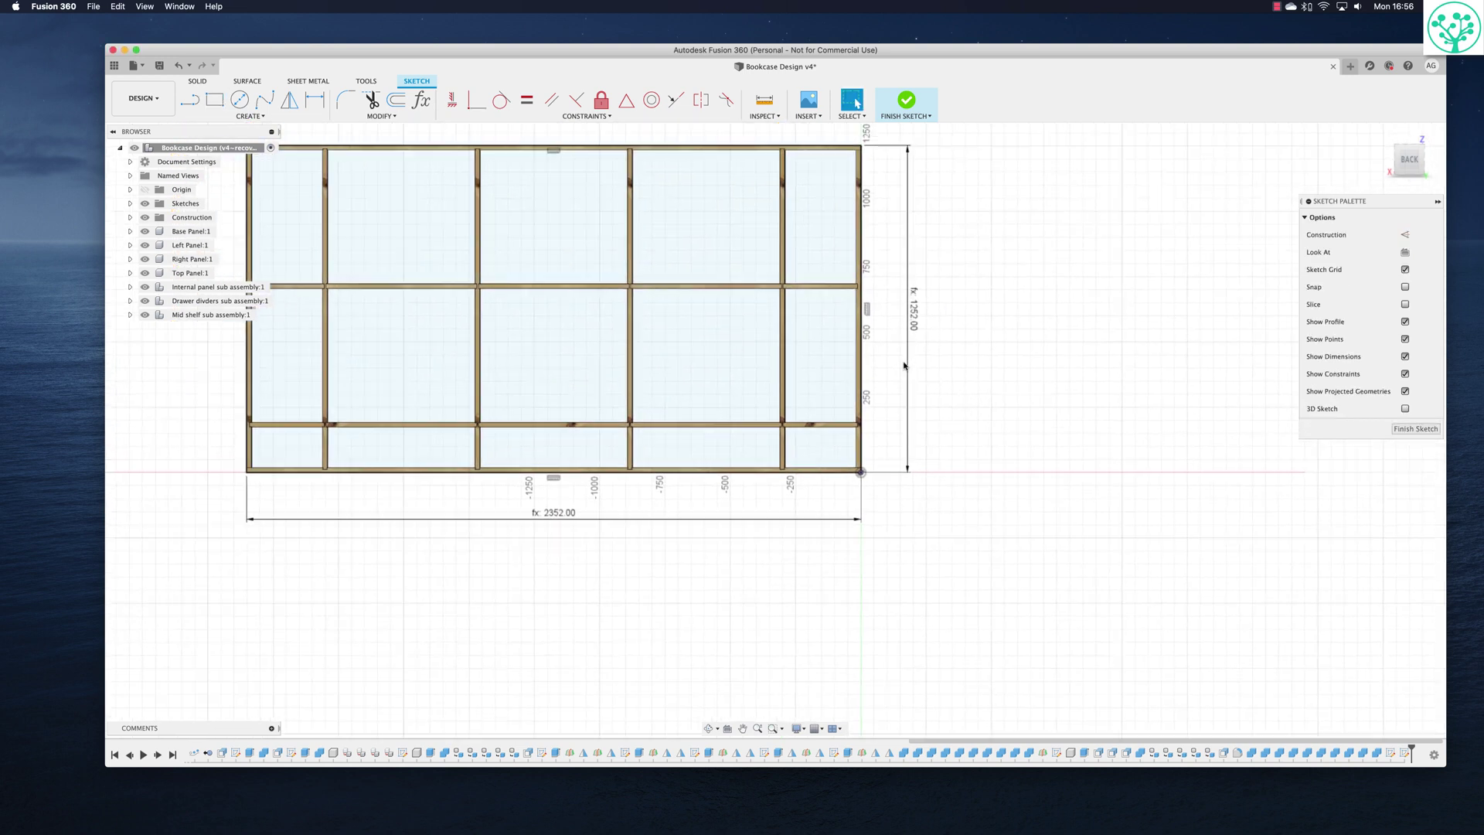
{"action": "scroll", "coordinate": [1001, 371], "scroll_direction": "up", "scroll_amount": 2}
{"action": "scroll", "coordinate": [1002, 371], "scroll_direction": "up", "scroll_amount": 2}
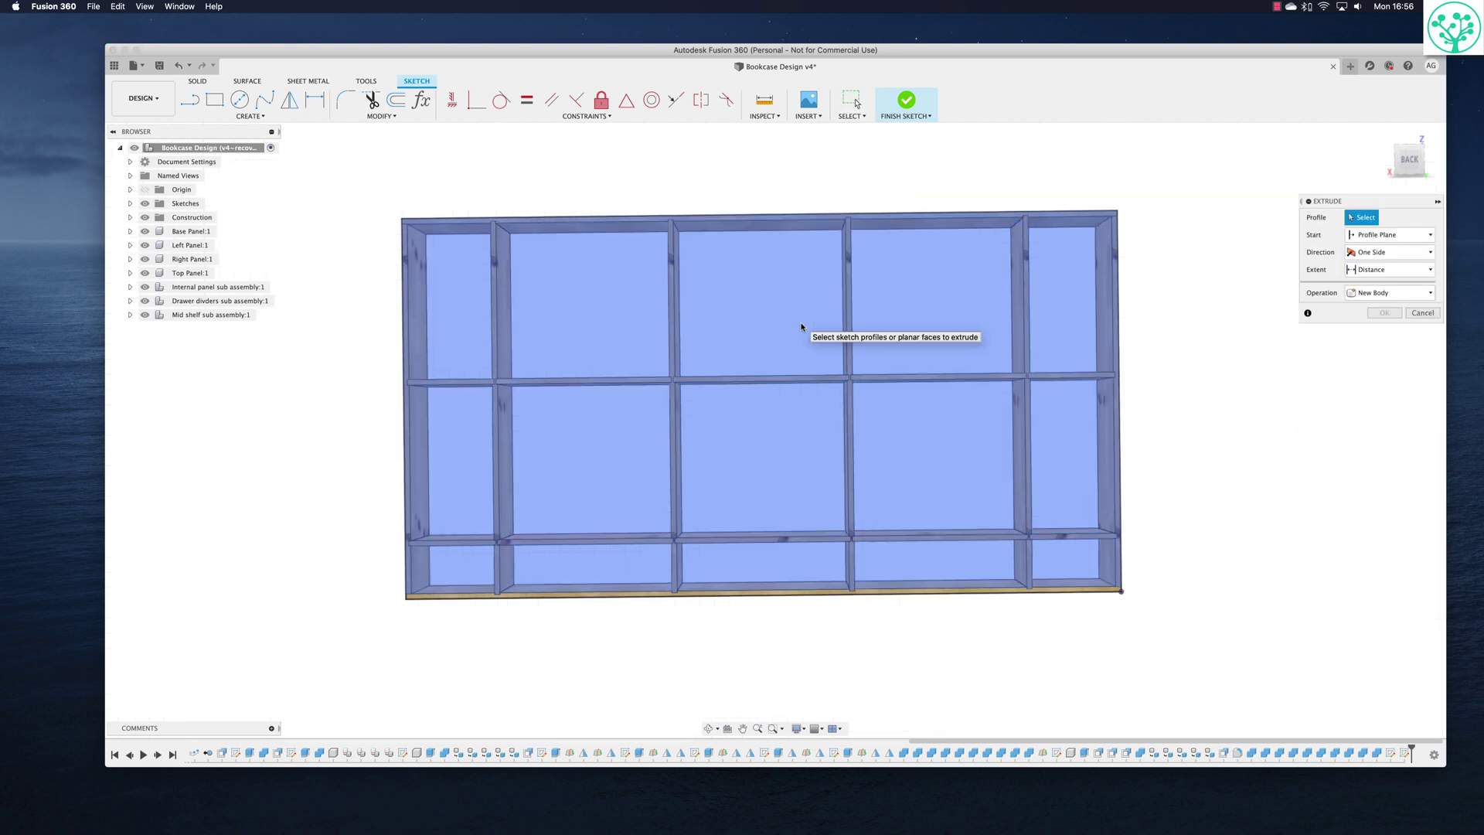
{"action": "key", "text": "e"}
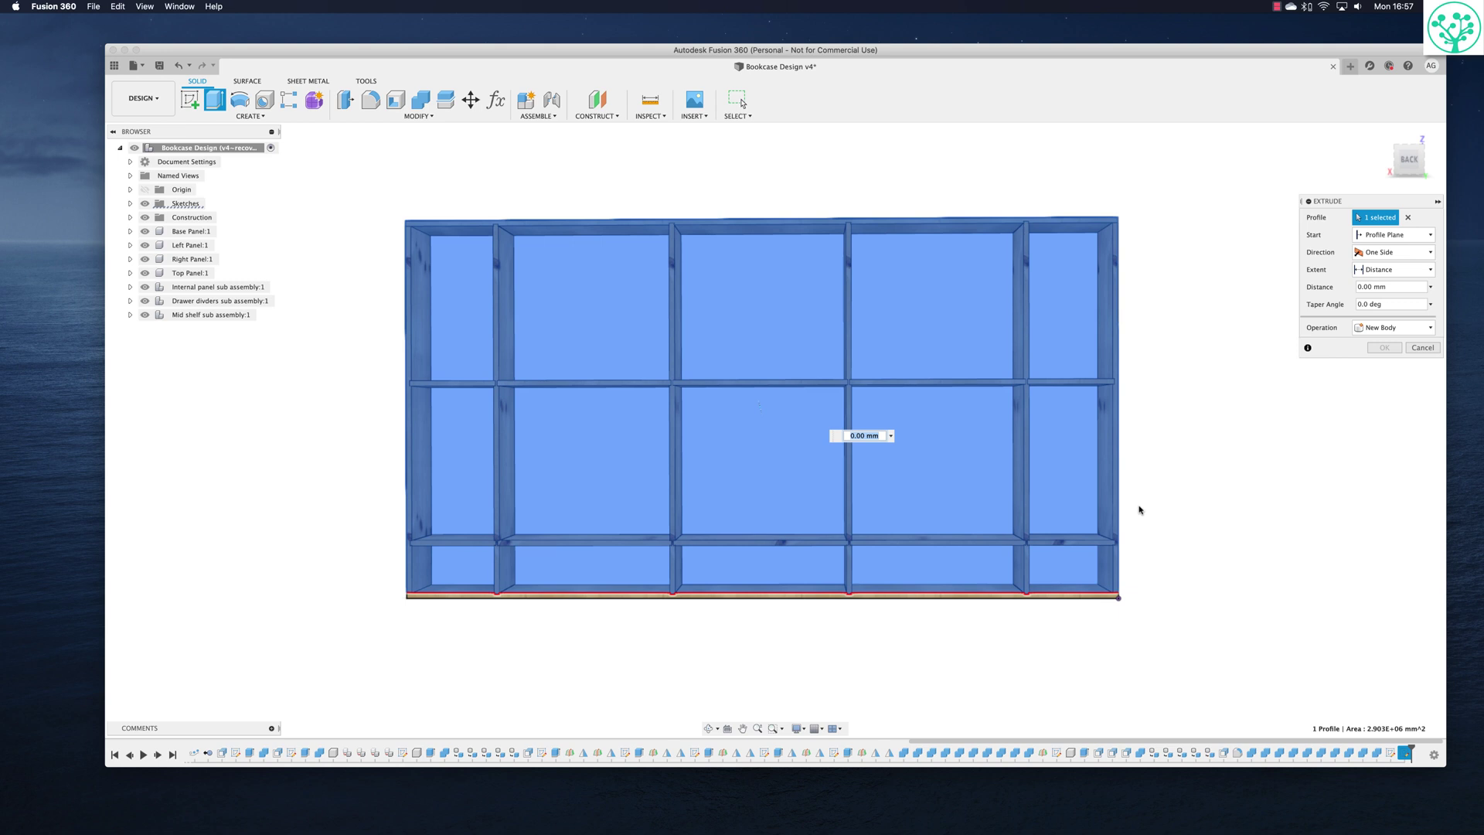
{"action": "middle_click_drag", "start_coordinate": [558, 604], "coordinate": [672, 605], "text": "shift"}
{"action": "left_click", "coordinate": [575, 598]}
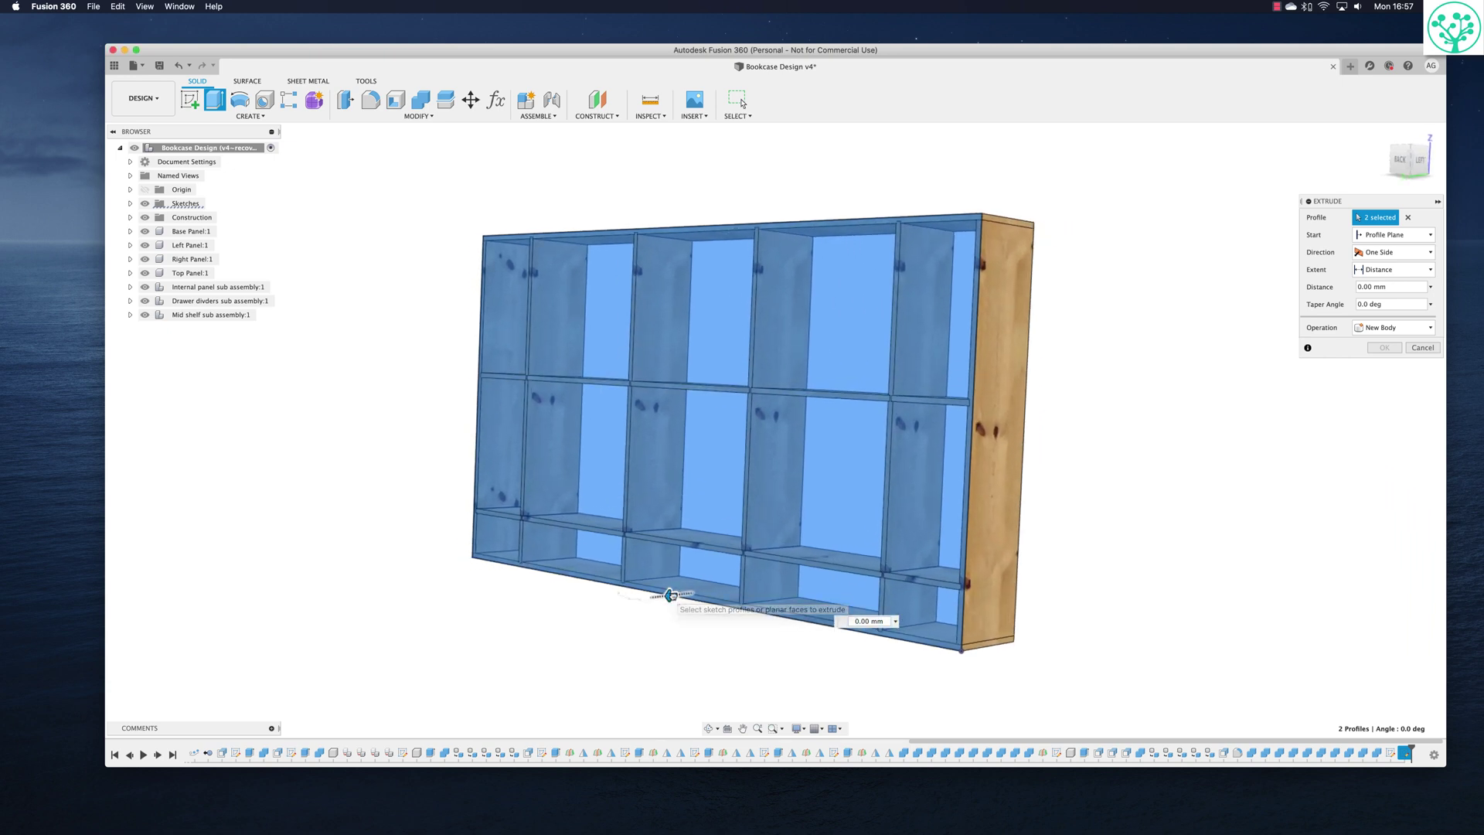
{"action": "left_click_drag", "start_coordinate": [671, 595], "coordinate": [853, 636]}
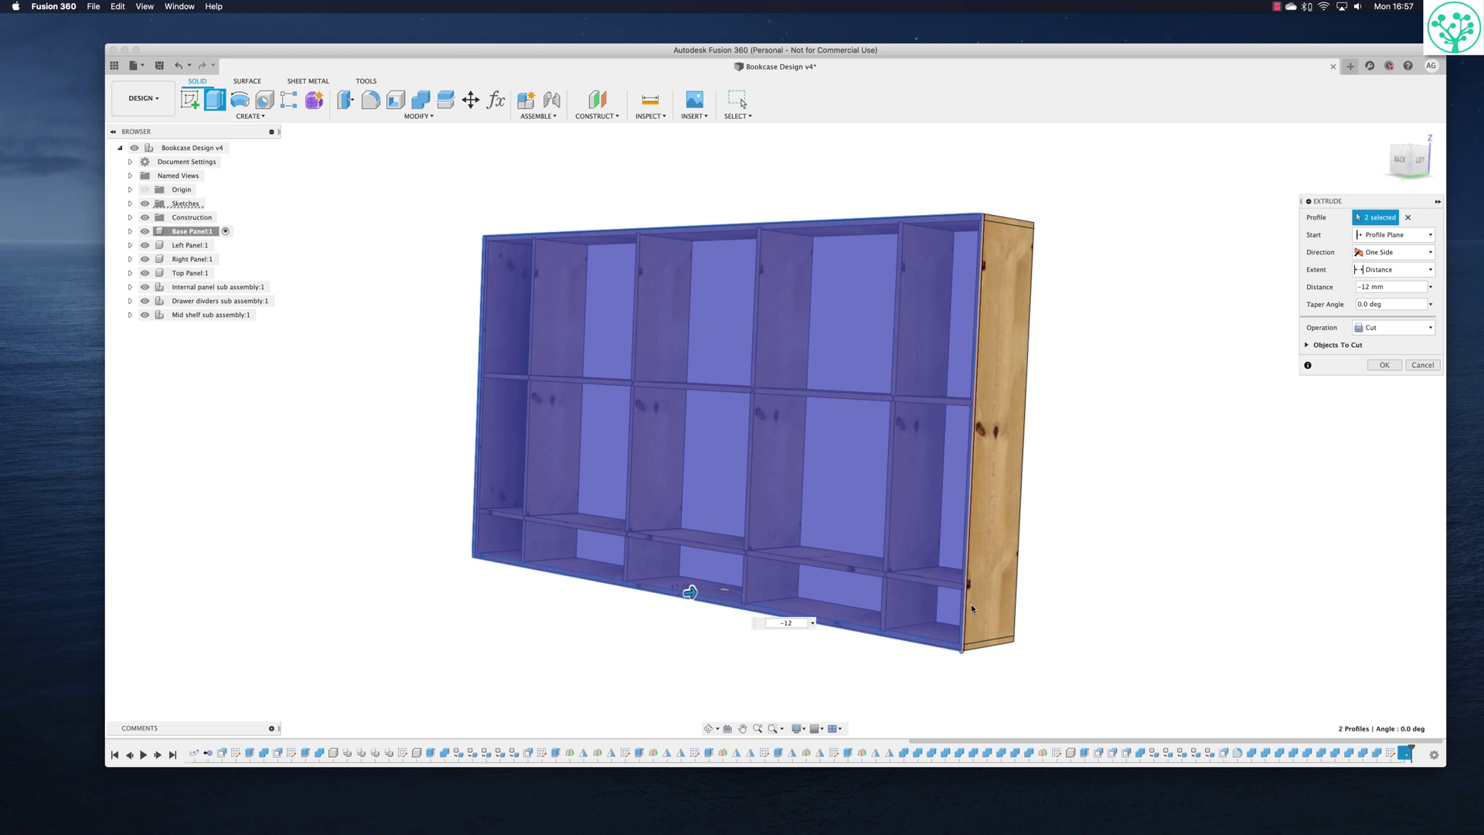
{"action": "left_click", "coordinate": [1362, 328]}
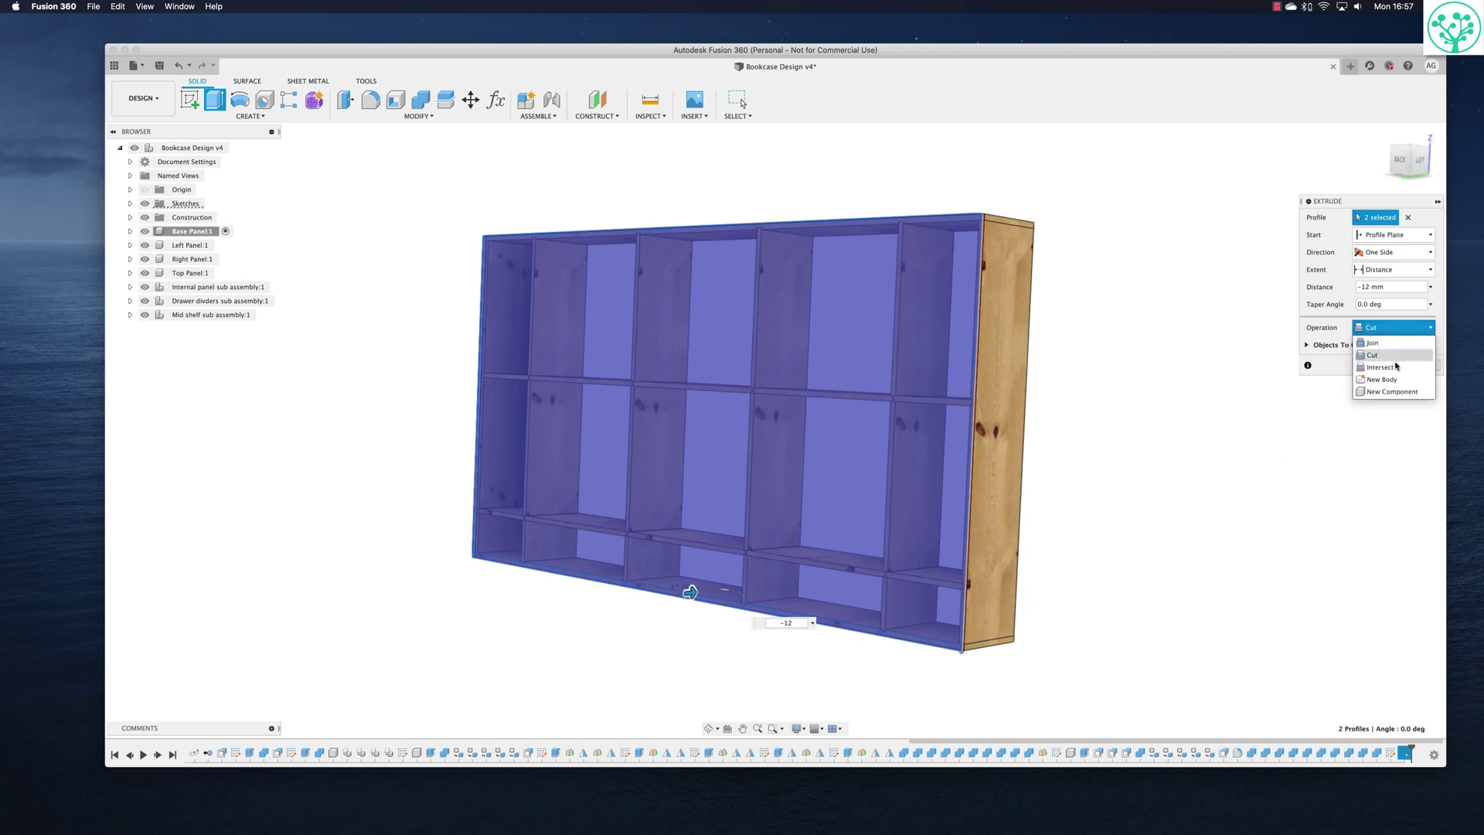
{"action": "left_click", "coordinate": [1391, 392]}
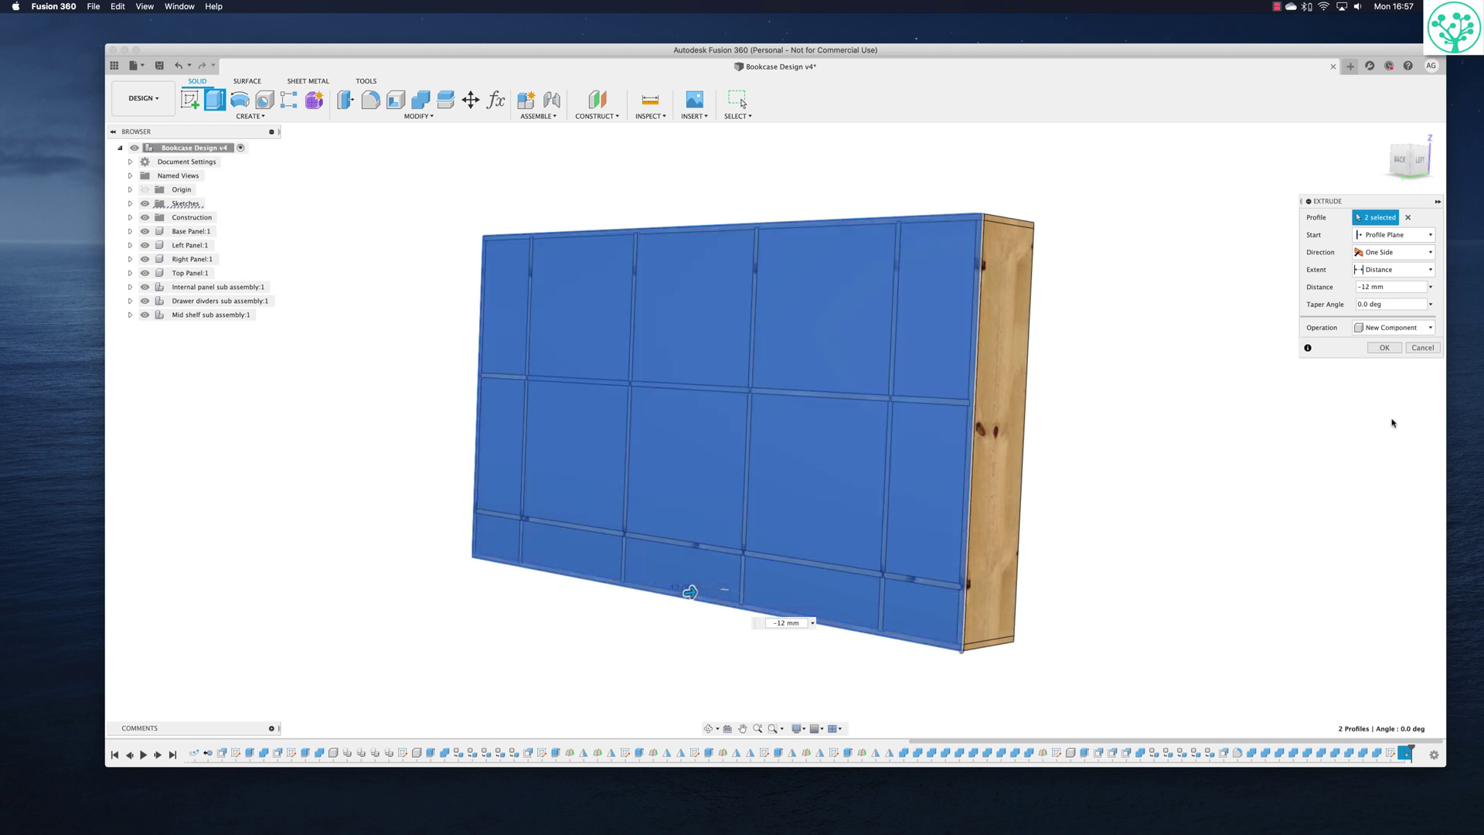
{"action": "left_click", "coordinate": [1384, 347]}
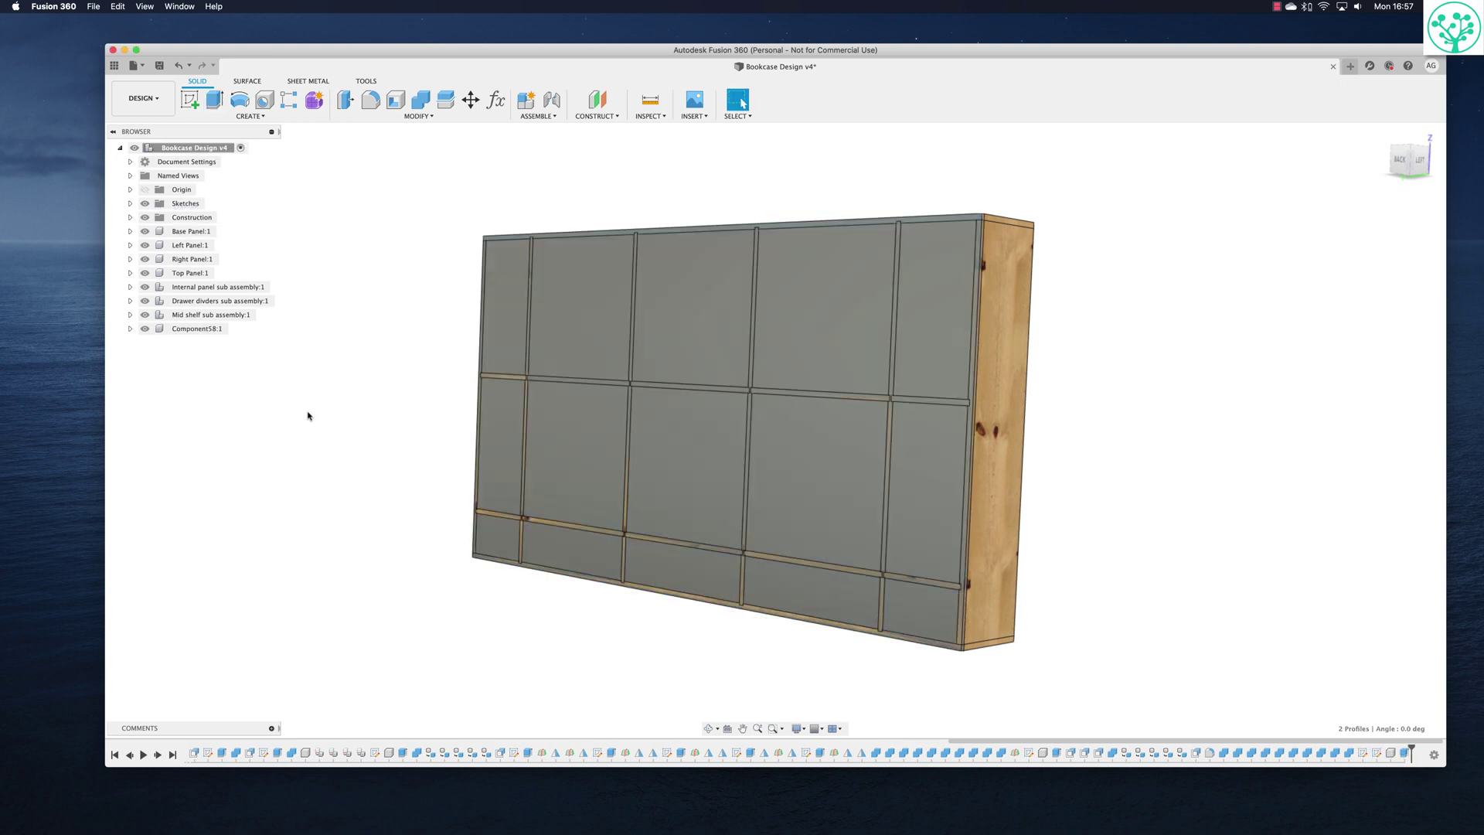
{"action": "left_click", "coordinate": [194, 332]}
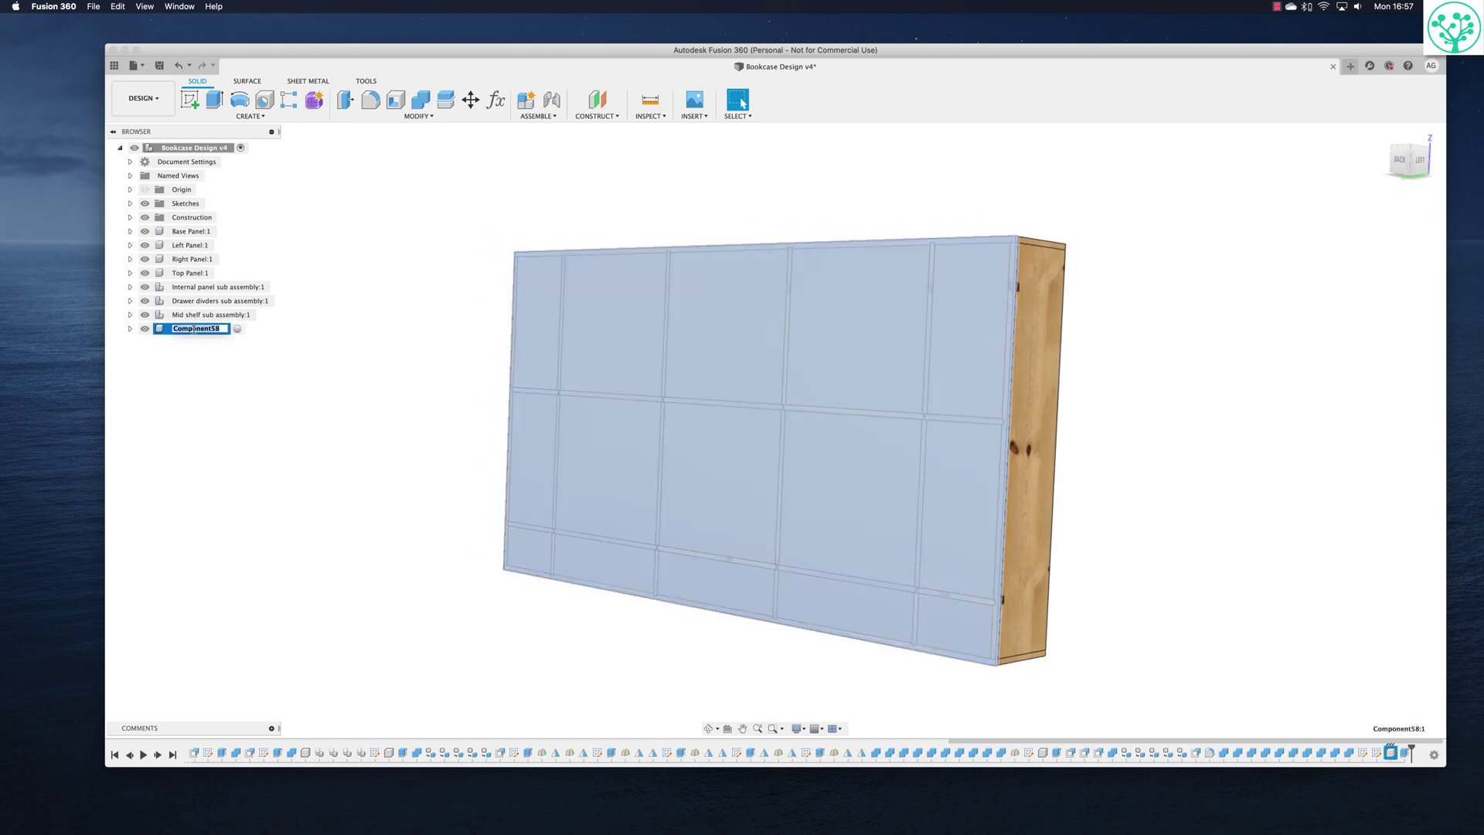
{"action": "key", "text": "Return"}
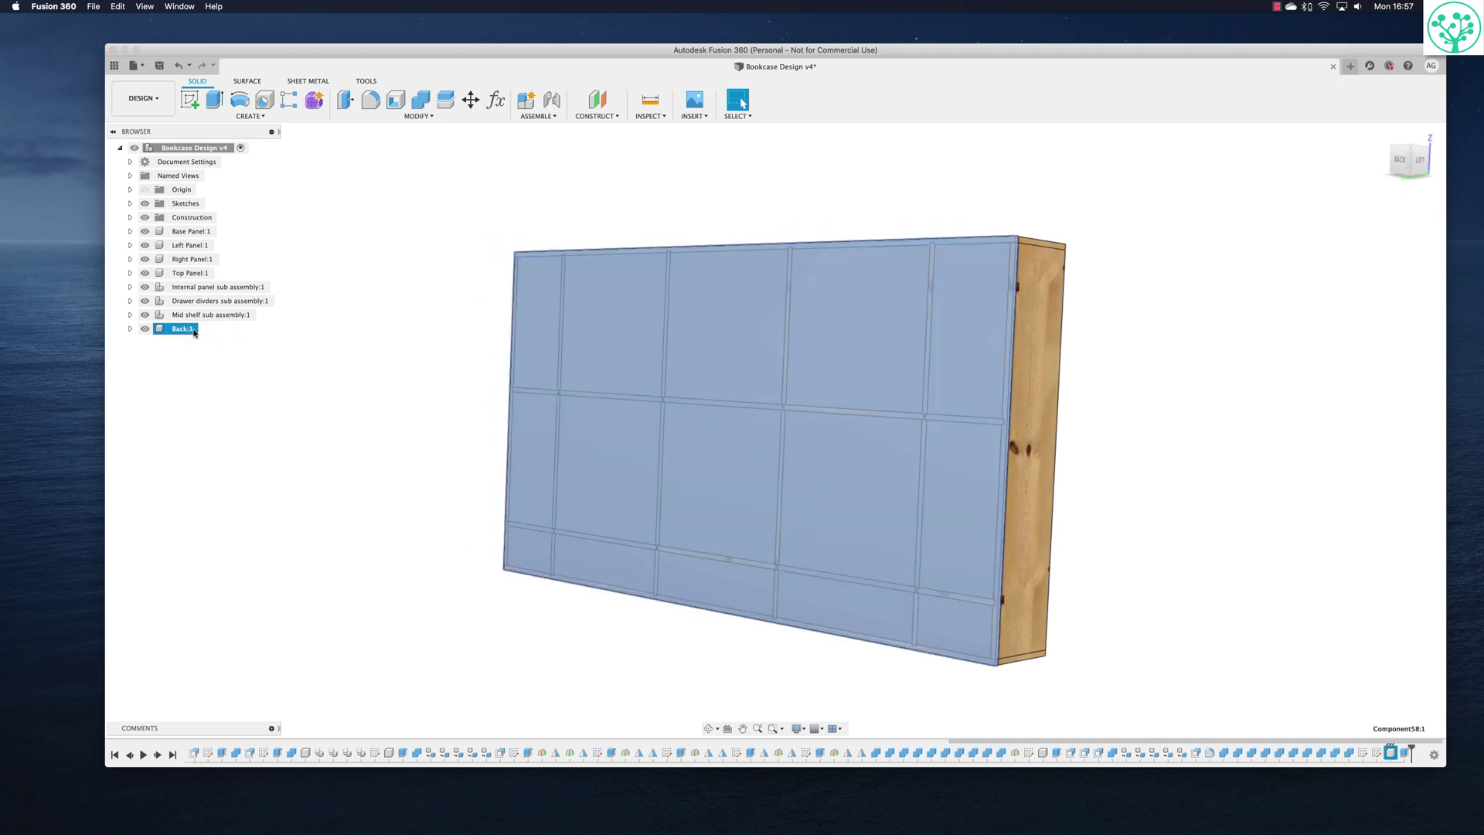
Examine how the back panel meets the bookcase's top and side panels along the rear edges.
{"action": "scroll", "coordinate": [1190, 417], "scroll_direction": "up", "scroll_amount": 5}
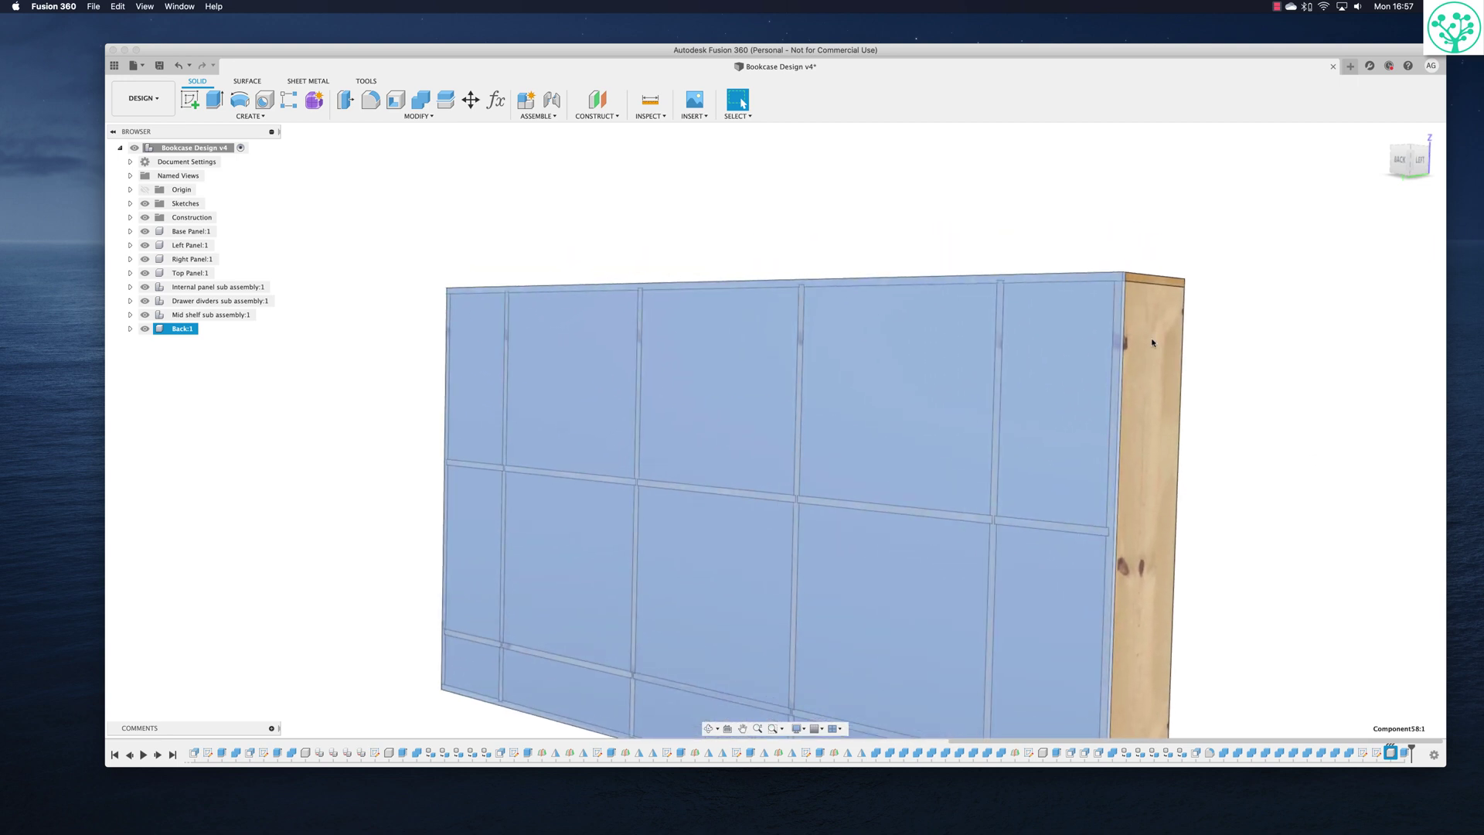
{"action": "scroll", "coordinate": [1152, 342], "scroll_direction": "up", "scroll_amount": 5}
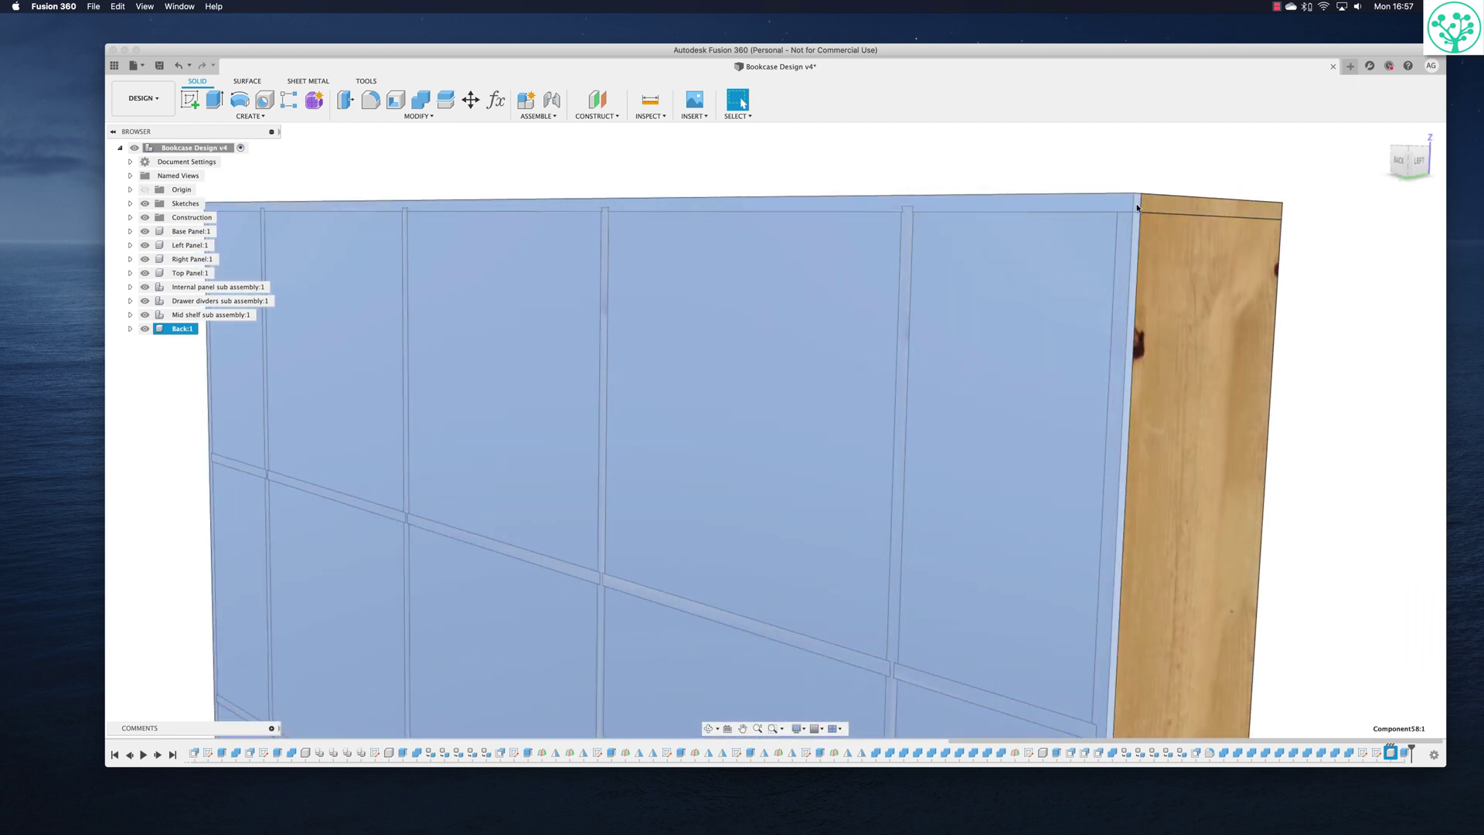
{"action": "scroll", "coordinate": [1142, 361], "scroll_direction": "down", "scroll_amount": 3}
{"action": "scroll", "coordinate": [1043, 238], "scroll_direction": "up", "scroll_amount": 2}
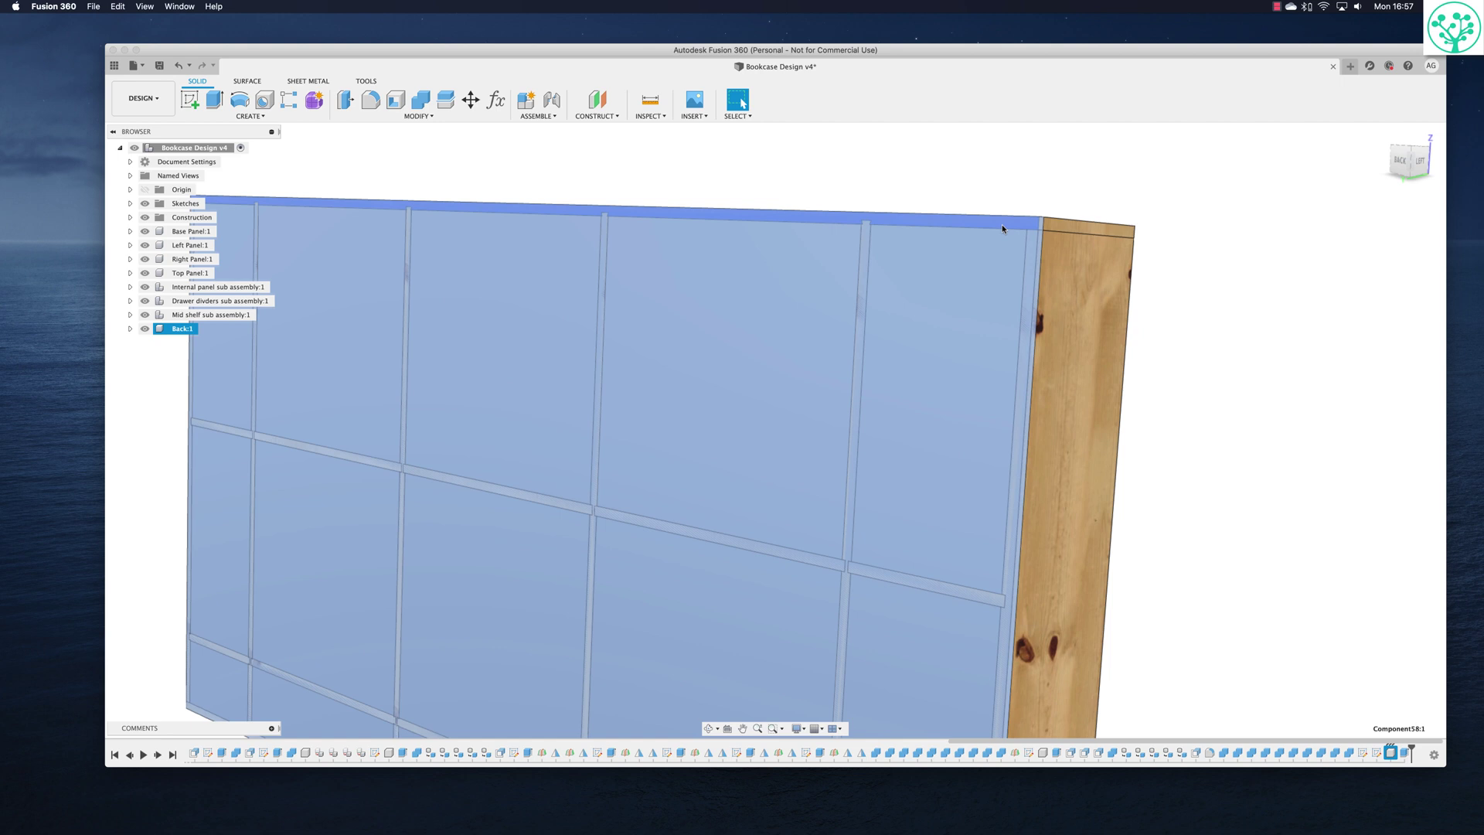
{"action": "middle_click_drag", "start_coordinate": [866, 222], "coordinate": [992, 293], "text": "shift"}
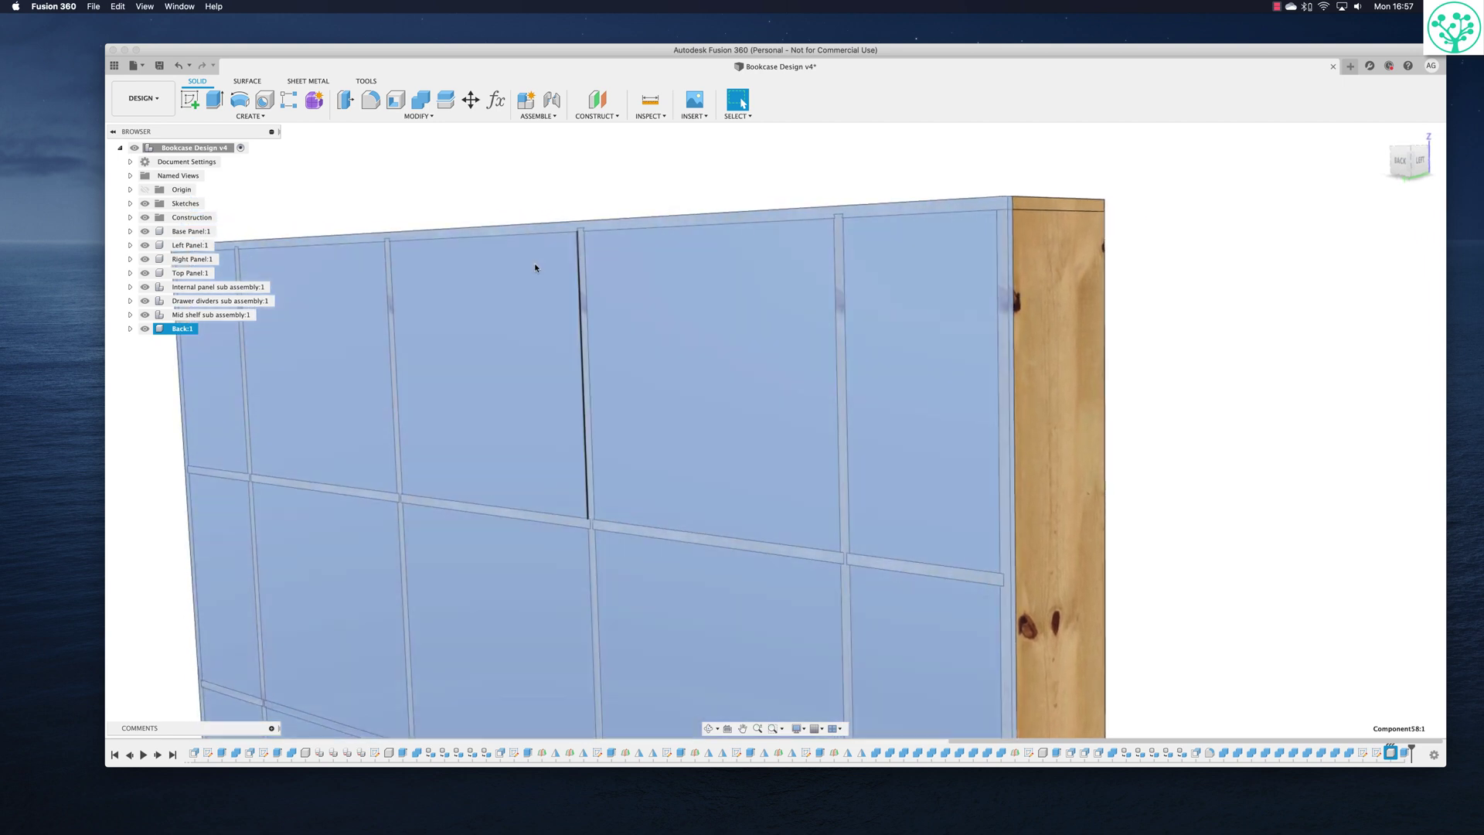
{"action": "scroll", "coordinate": [721, 371], "scroll_direction": "down", "scroll_amount": 4}
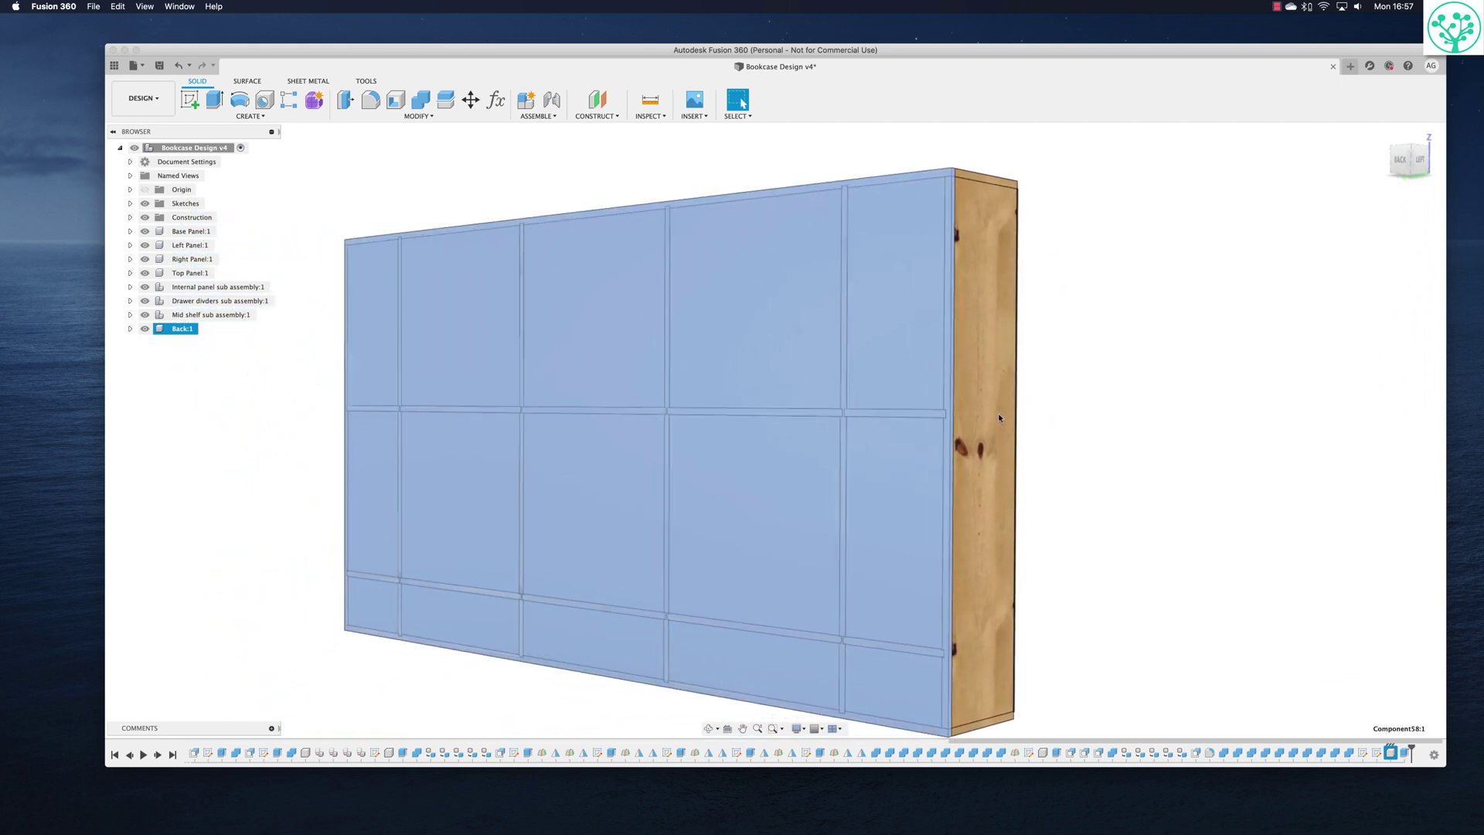
{"action": "middle_click_drag", "start_coordinate": [998, 418], "coordinate": [1071, 396]}
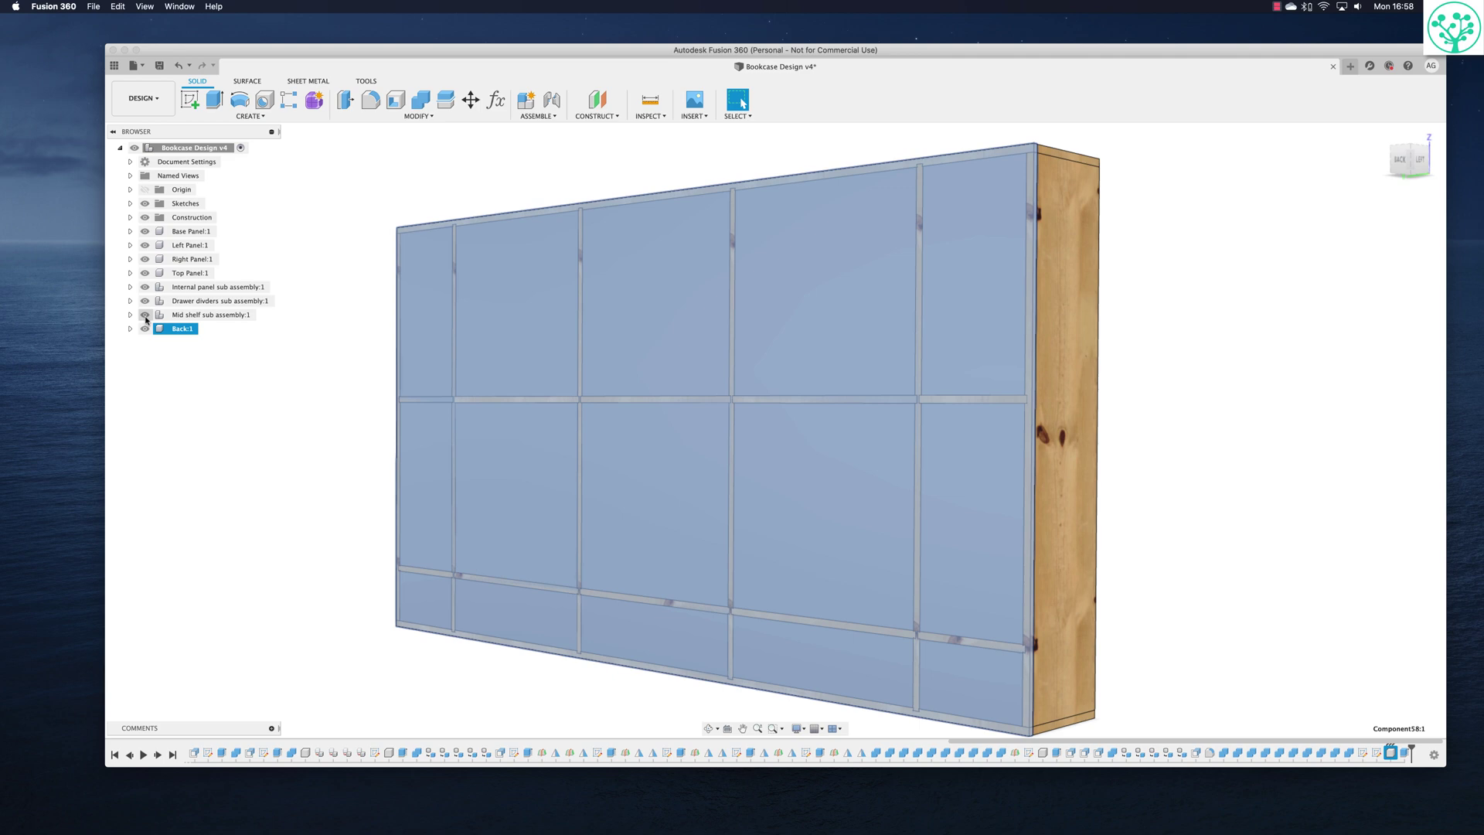
Isolate the Back component to inspect the panel on its own, and unisolate it to show the whole bookcase.
{"action": "right_click", "coordinate": [174, 329]}
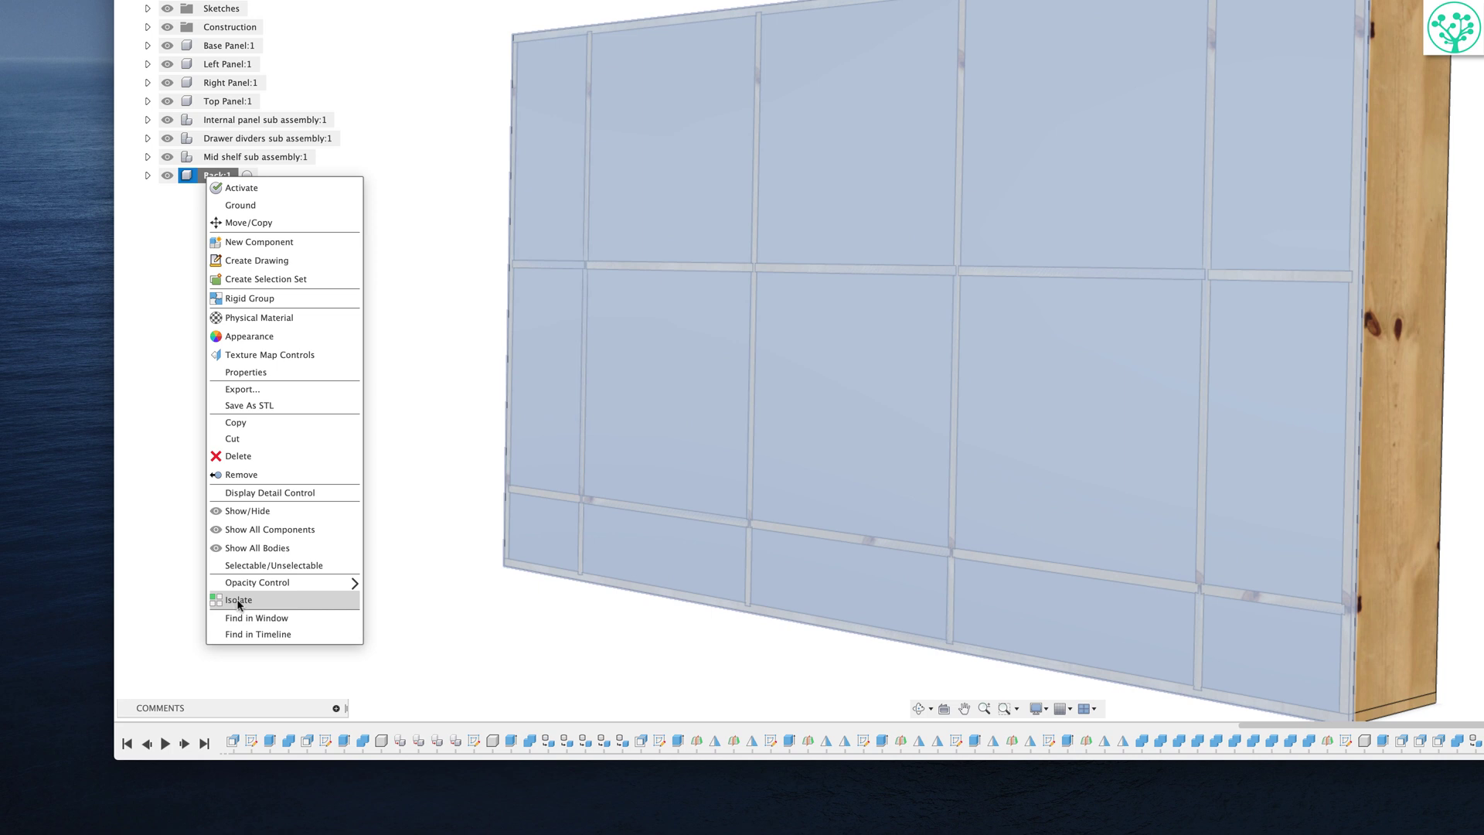
{"action": "left_click", "coordinate": [247, 602]}
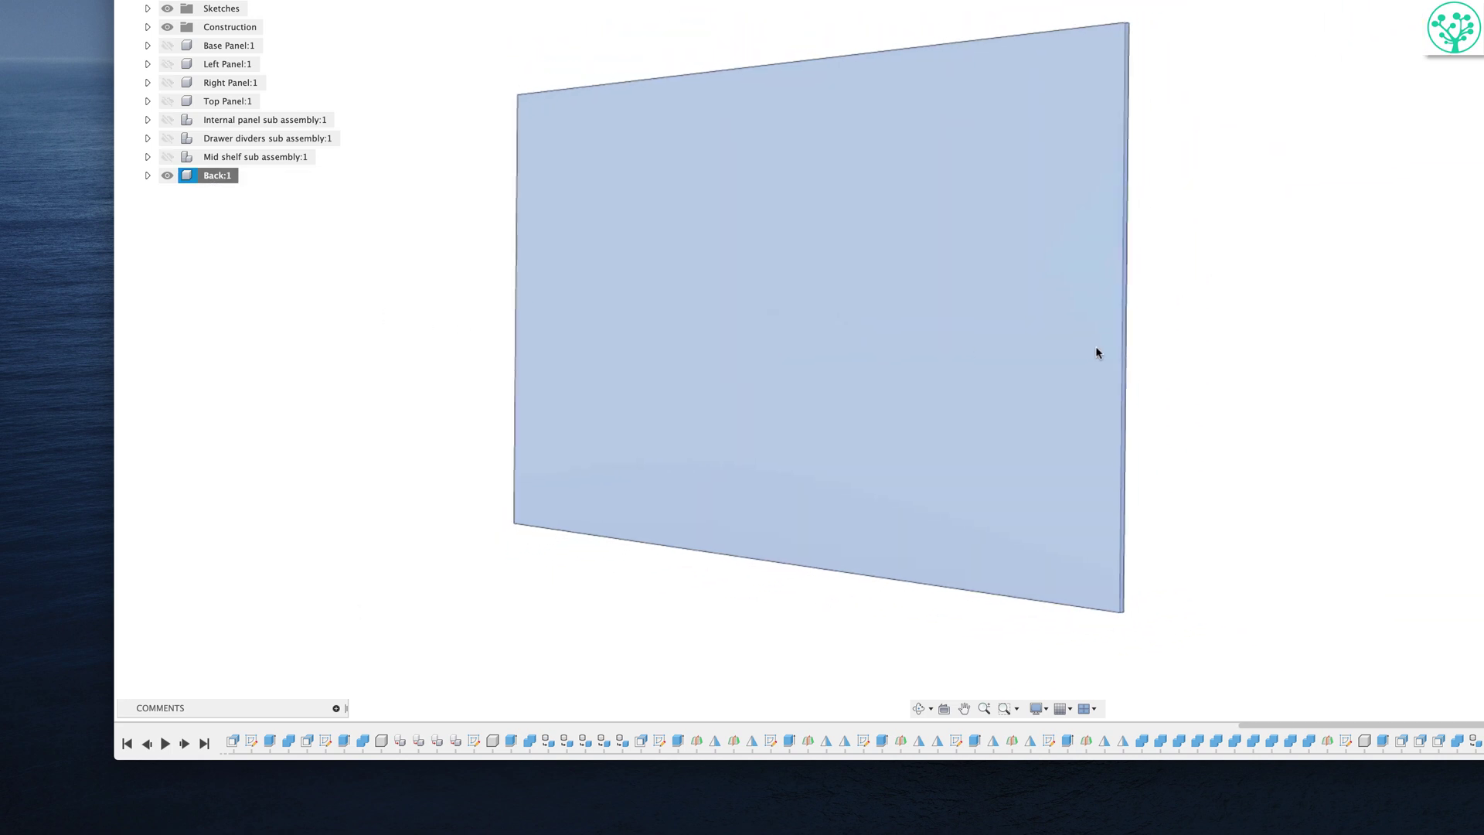
{"action": "middle_click_drag", "start_coordinate": [1096, 346], "coordinate": [811, 363], "text": "shift"}
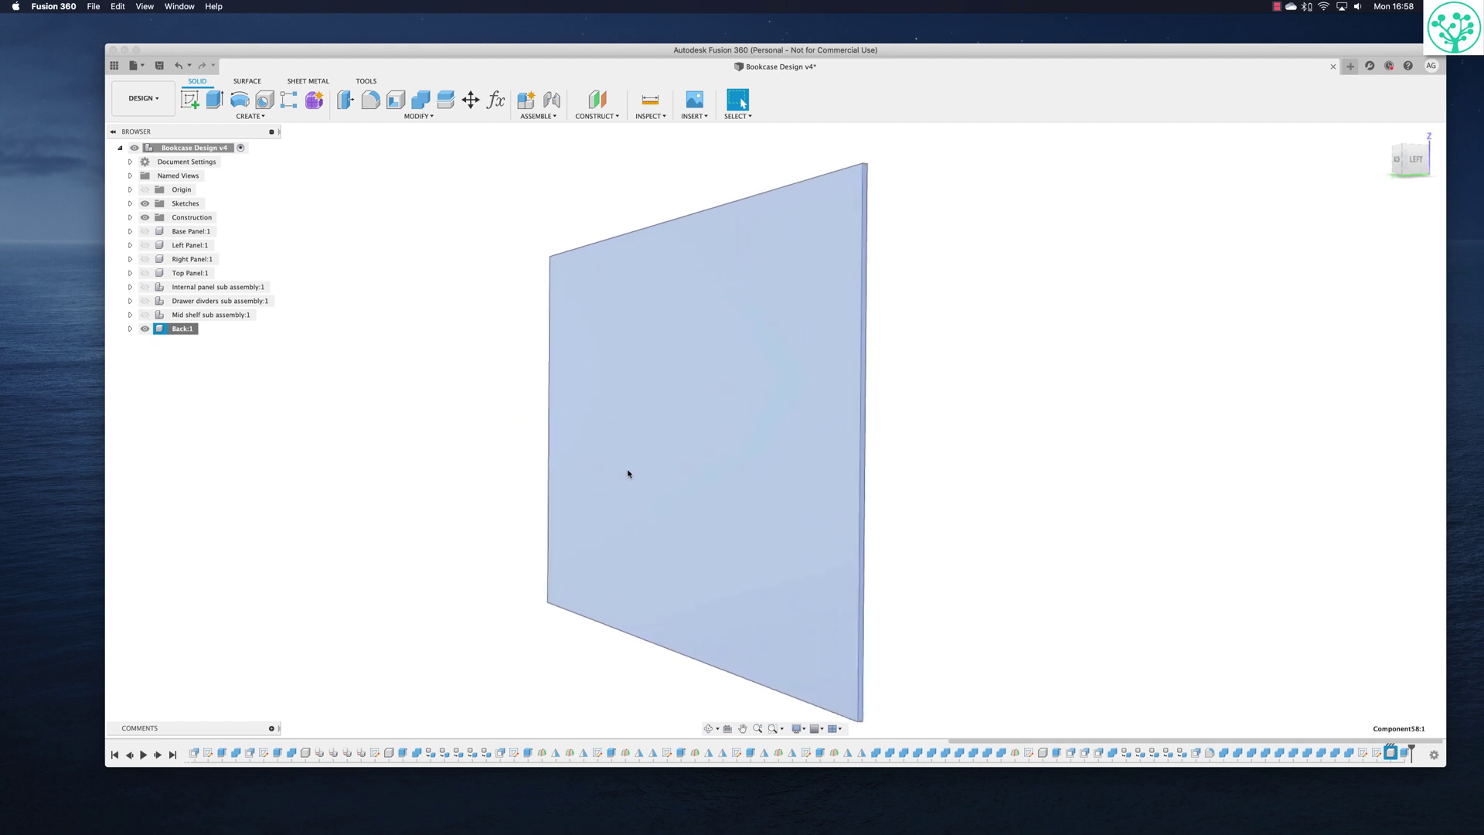
{"action": "mouse_move", "coordinate": [627, 473]}
{"action": "middle_mouse_down", "text": "shift"}
{"action": "mouse_move", "coordinate": [642, 474]}
{"action": "mouse_move", "coordinate": [618, 464]}
{"action": "middle_mouse_up", "text": "shift"}
{"action": "right_click", "coordinate": [183, 332]}
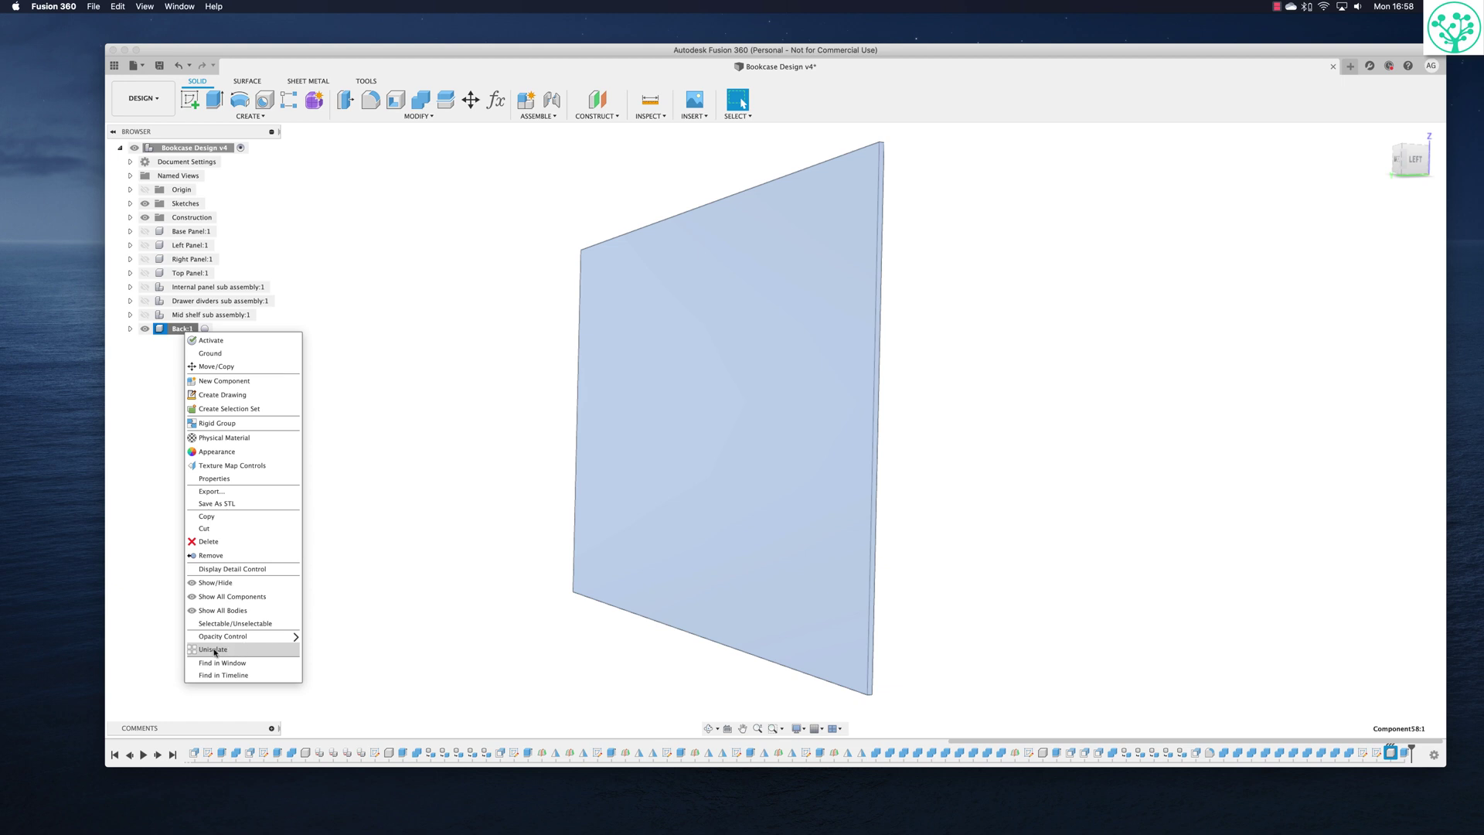
{"action": "left_click", "coordinate": [215, 650]}
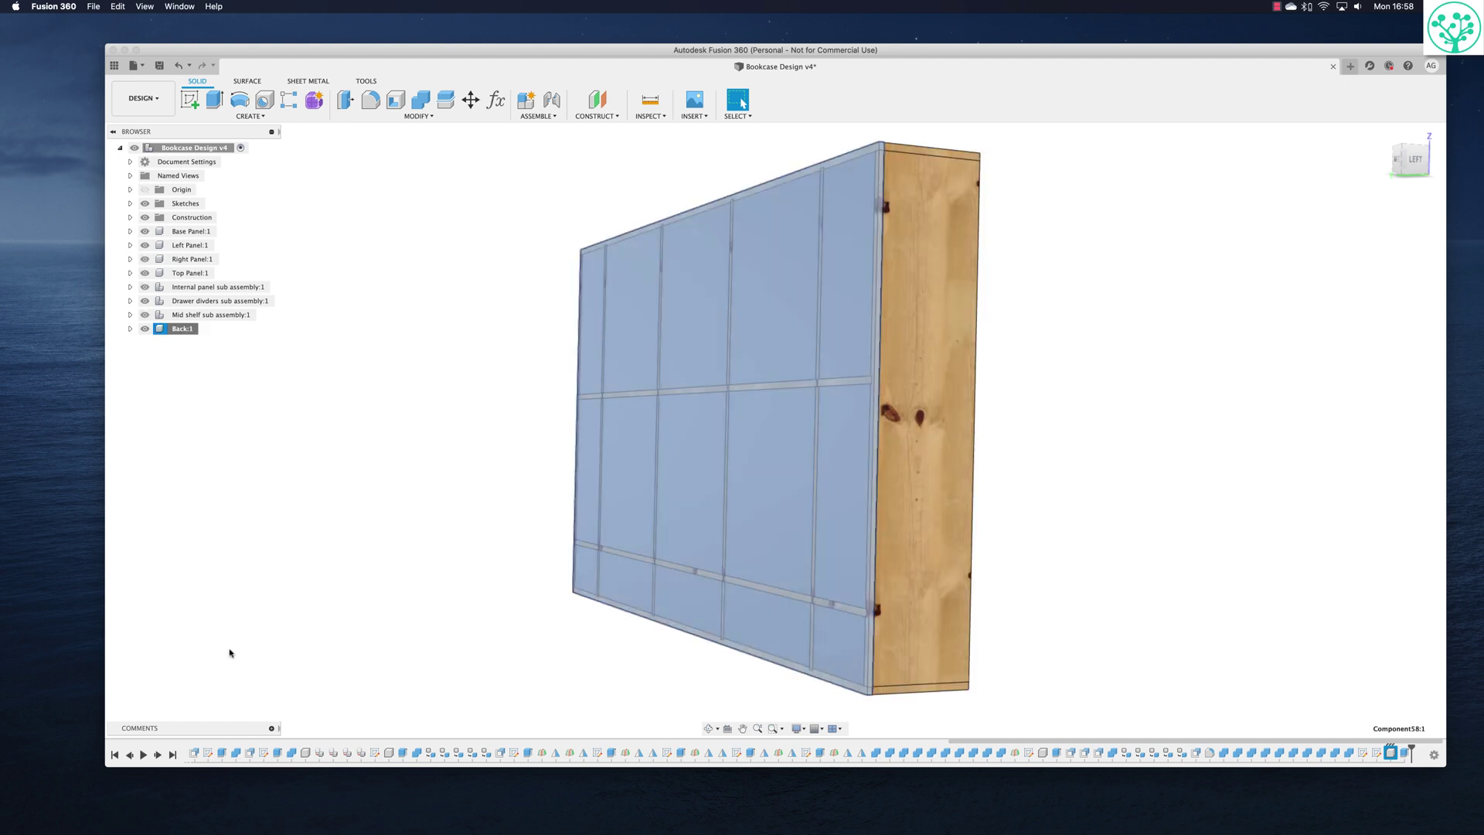
Isolate the Back component and offset all four of its edge faces by -Joinery*2 with Offset Face.
{"action": "right_click", "coordinate": [182, 329]}
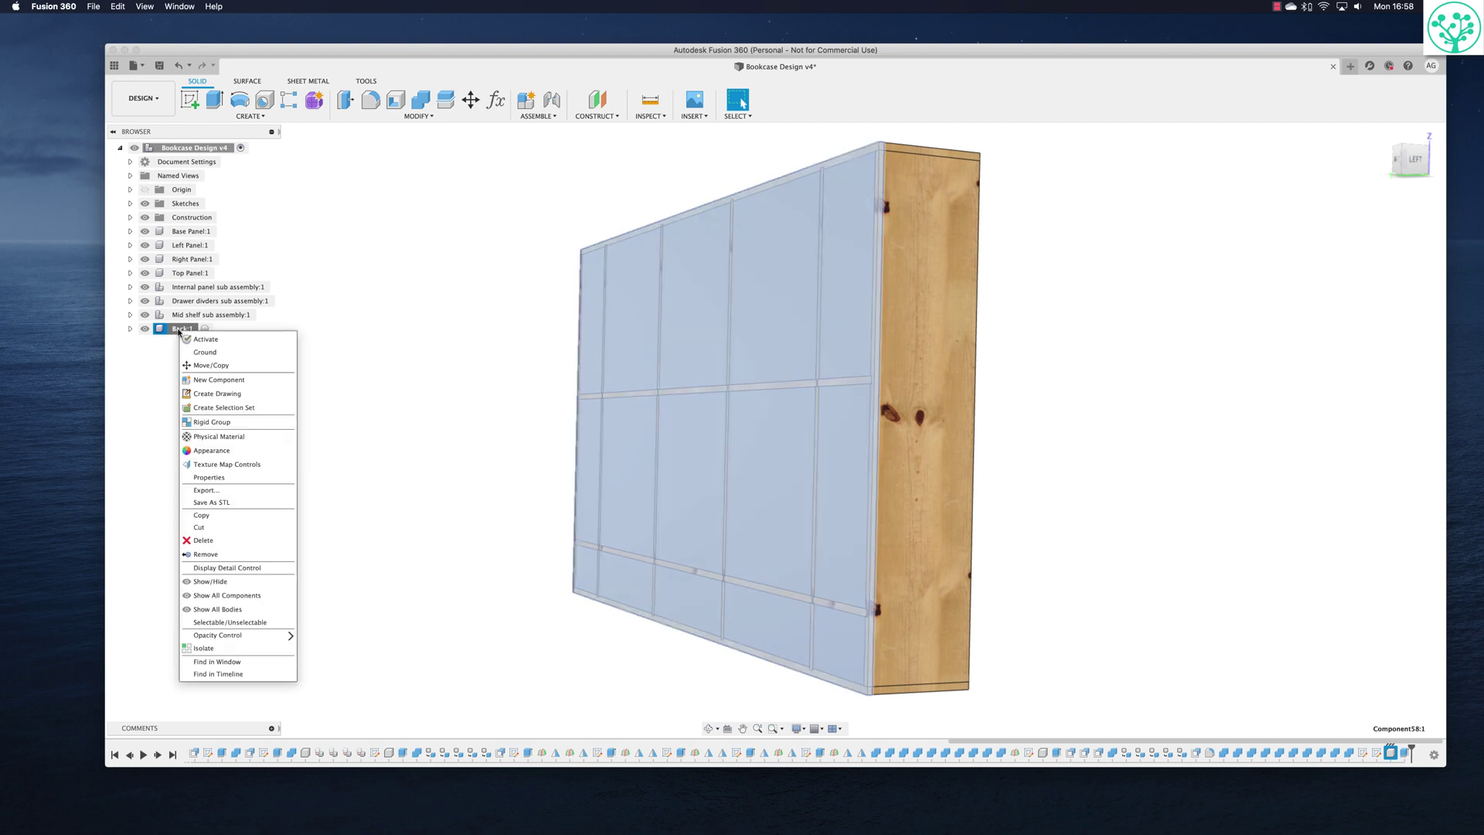
{"action": "left_click", "coordinate": [204, 648]}
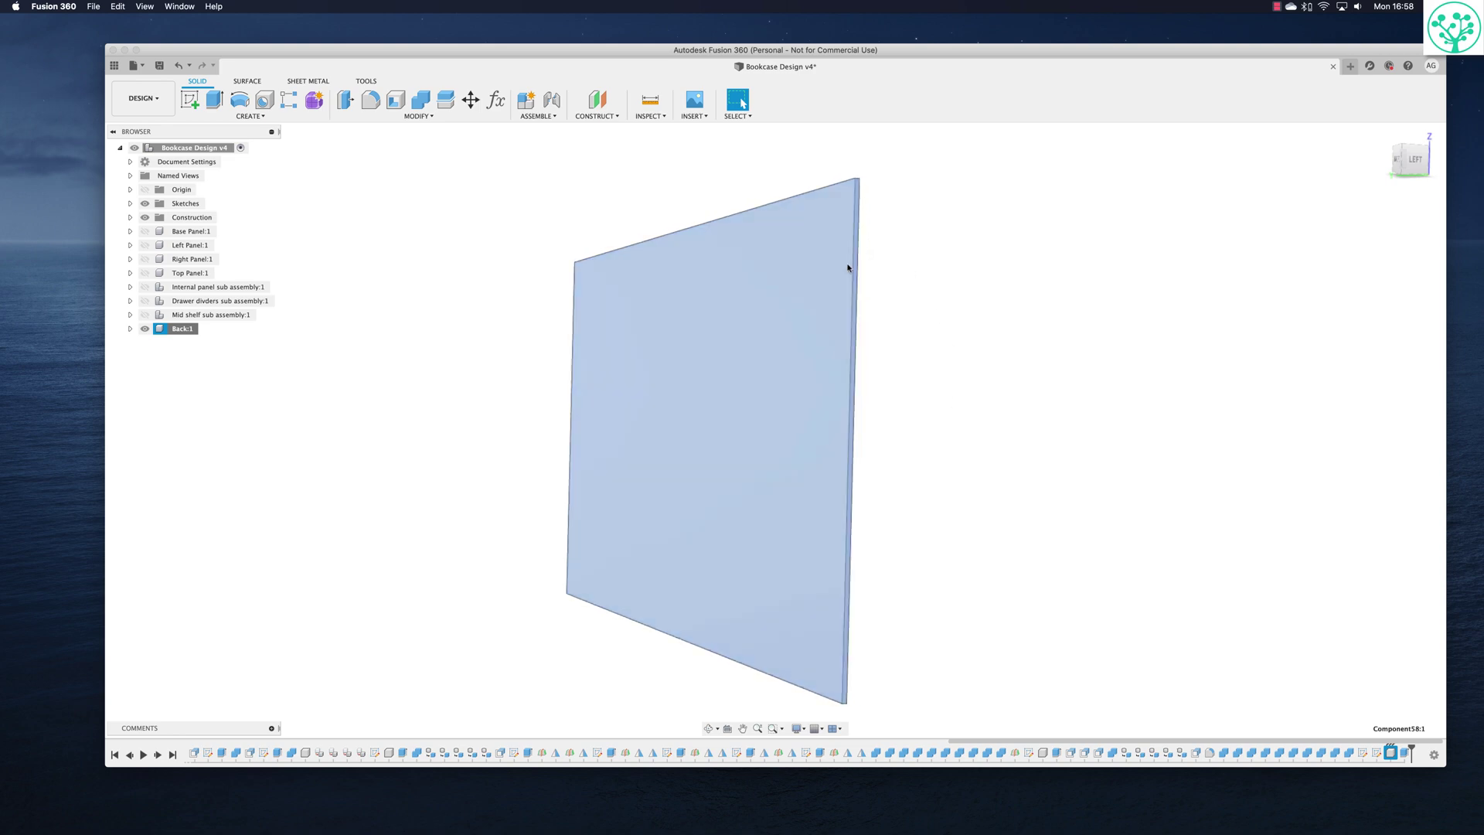
{"action": "left_click", "coordinate": [427, 117]}
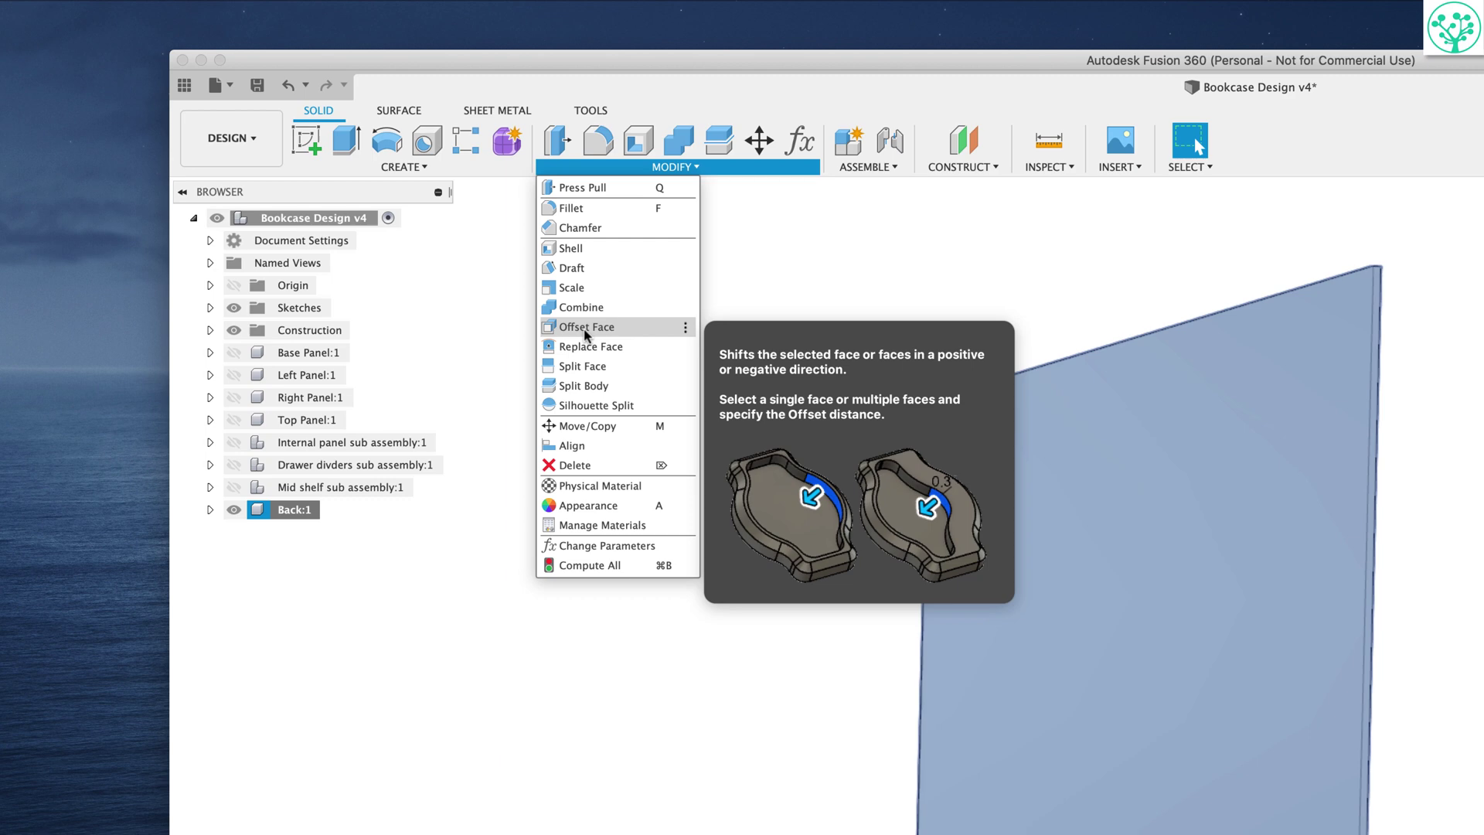
{"action": "left_click", "coordinate": [585, 328]}
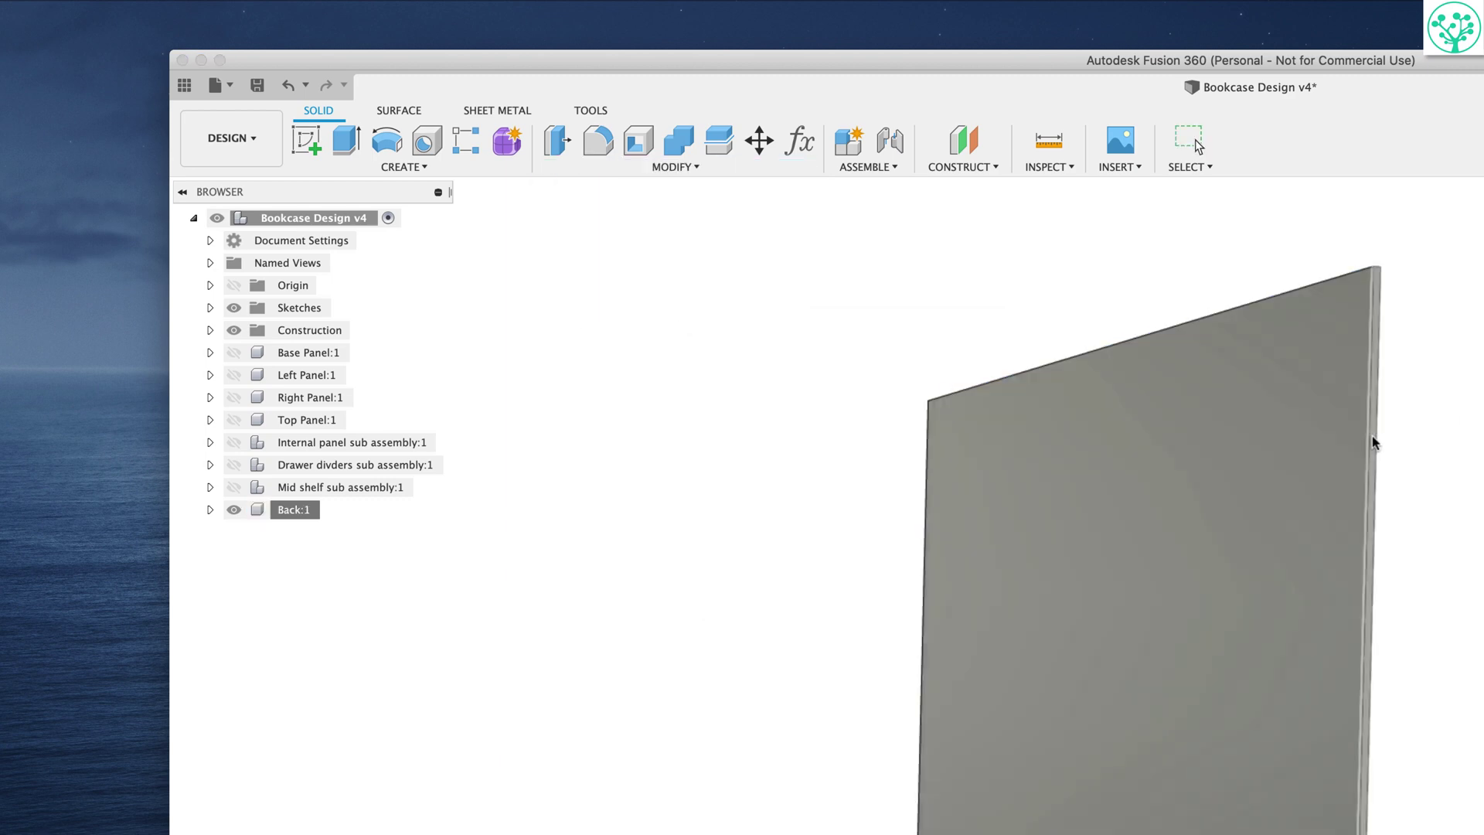
{"action": "left_click", "coordinate": [1374, 442]}
{"action": "middle_click_drag", "start_coordinate": [1380, 443], "coordinate": [1235, 587], "text": "shift"}
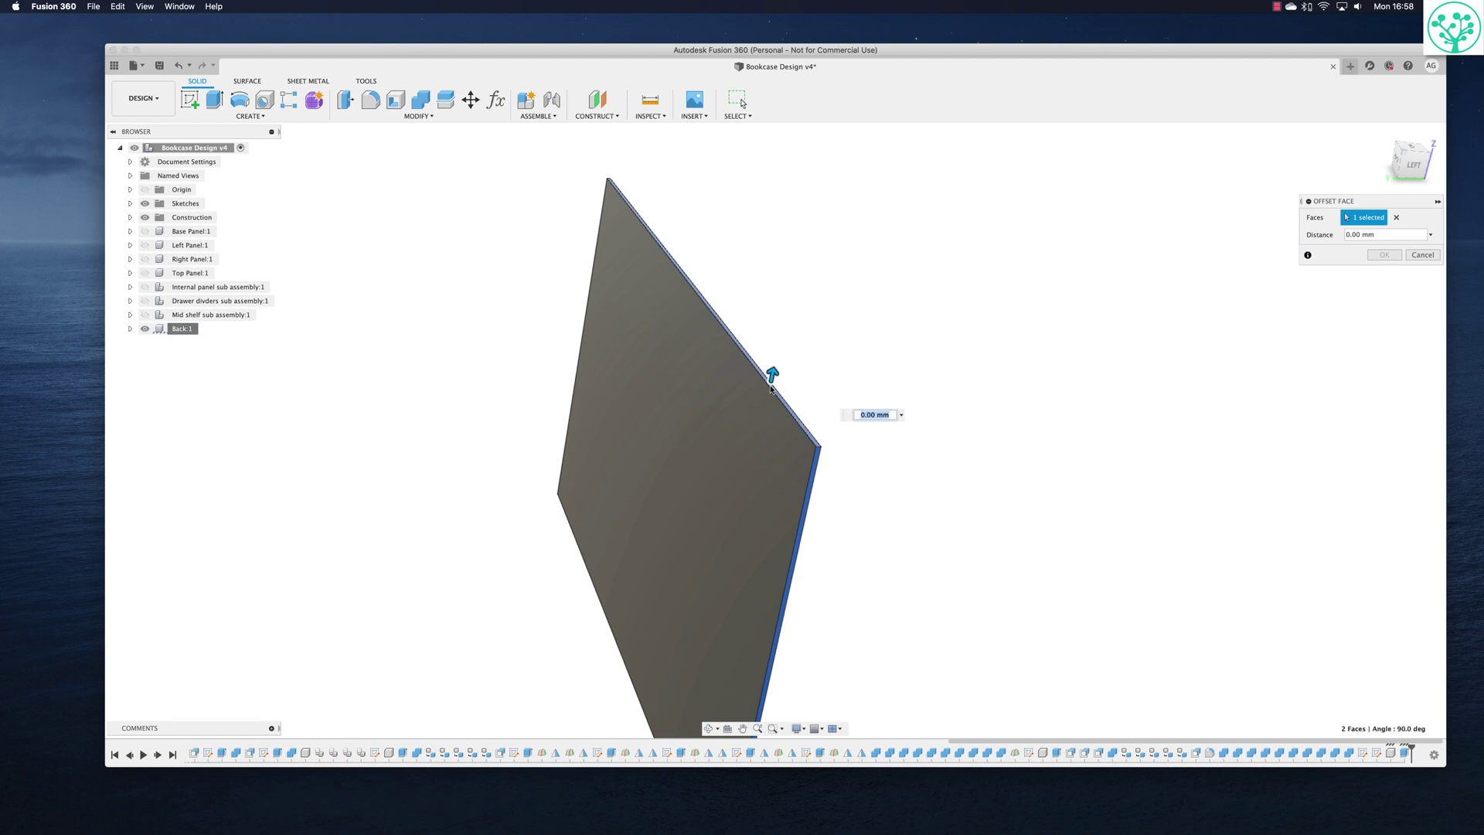
{"action": "left_click", "coordinate": [770, 388]}
{"action": "middle_click_drag", "start_coordinate": [770, 389], "coordinate": [704, 300], "text": "shift"}
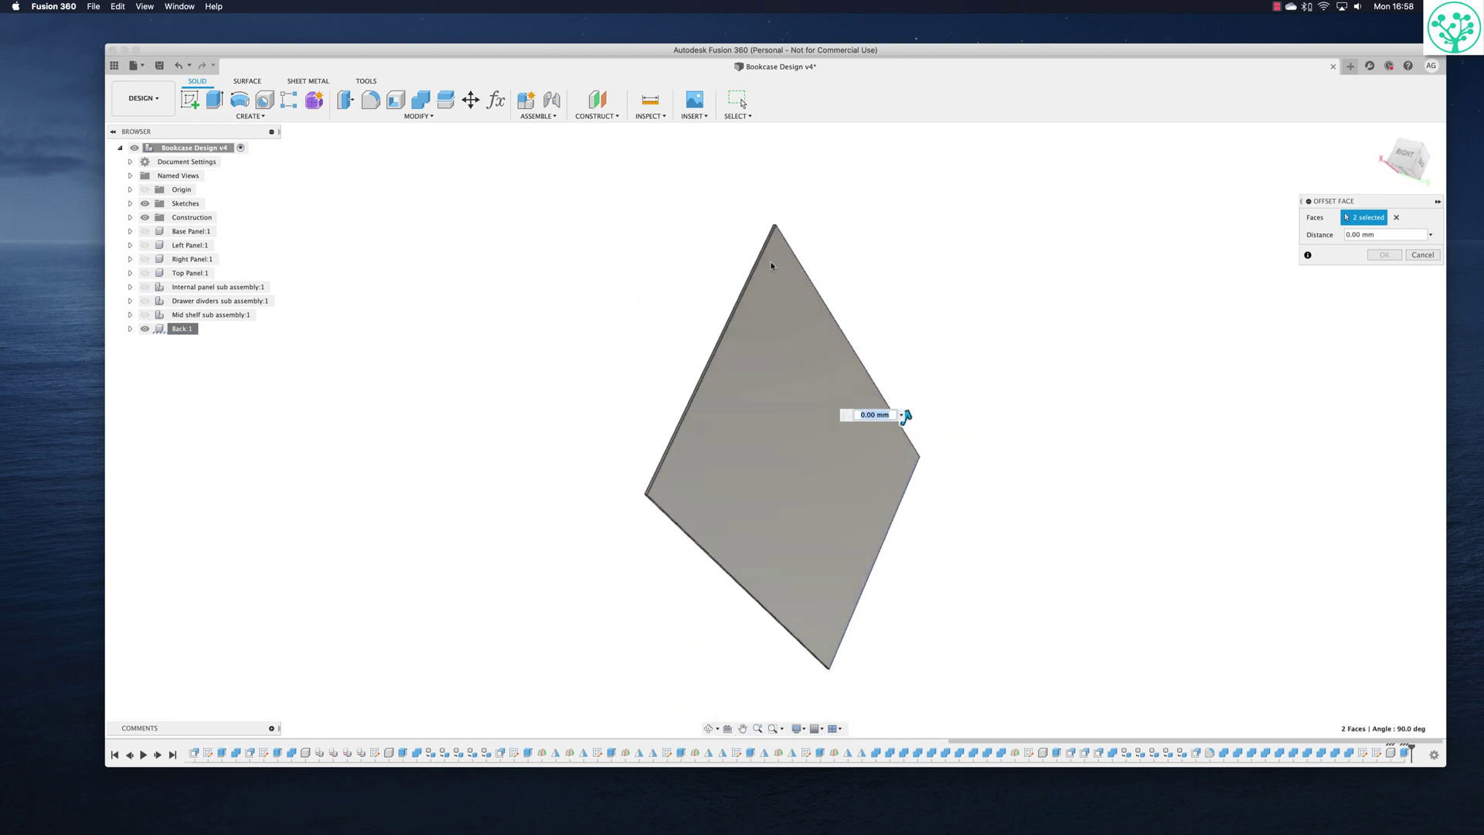
{"action": "left_click", "coordinate": [756, 256]}
{"action": "middle_click_drag", "start_coordinate": [756, 255], "coordinate": [585, 533], "text": "shift"}
{"action": "left_click", "coordinate": [670, 478]}
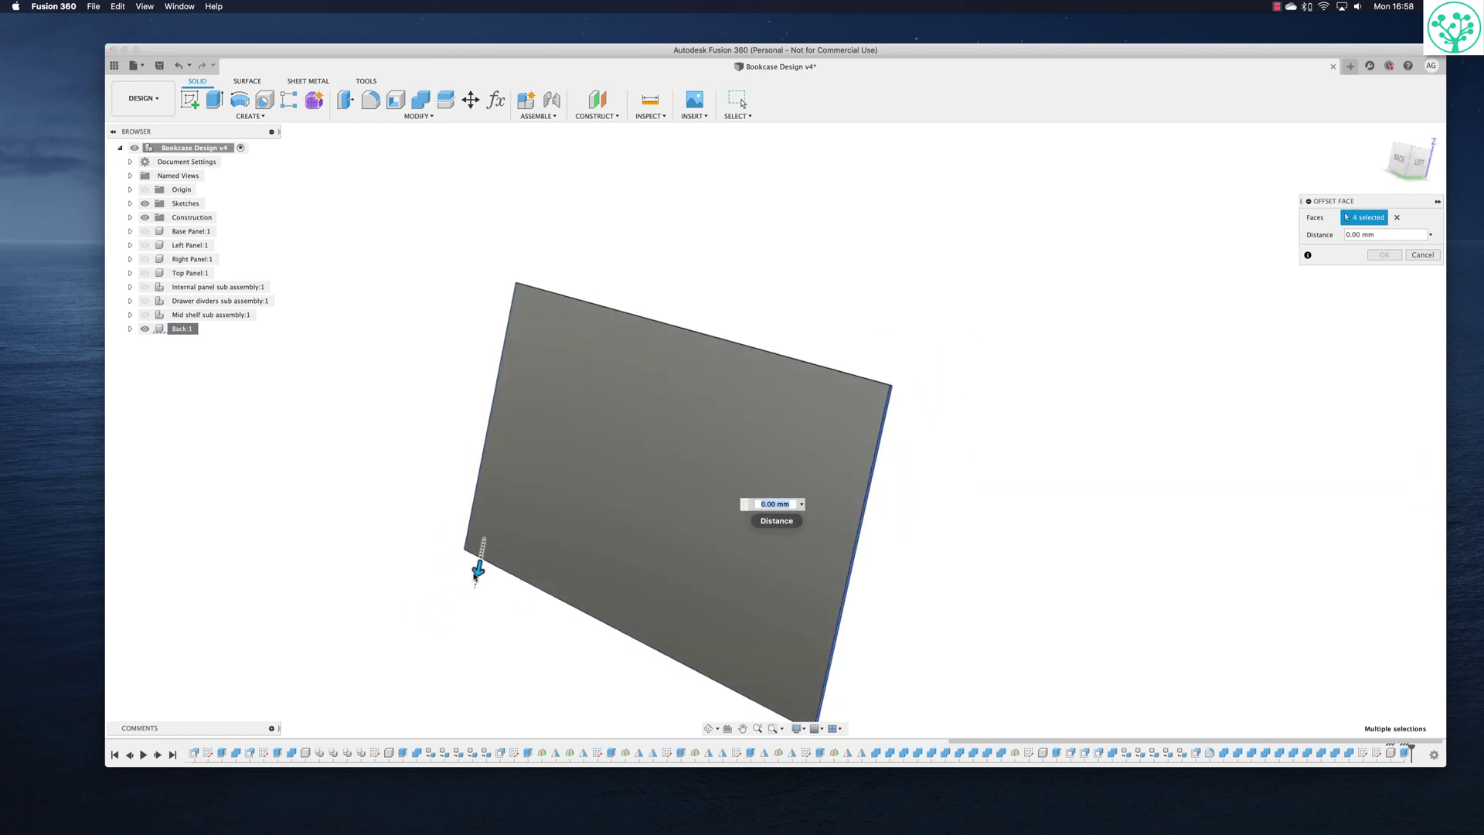
{"action": "left_click_drag", "start_coordinate": [478, 570], "coordinate": [485, 527]}
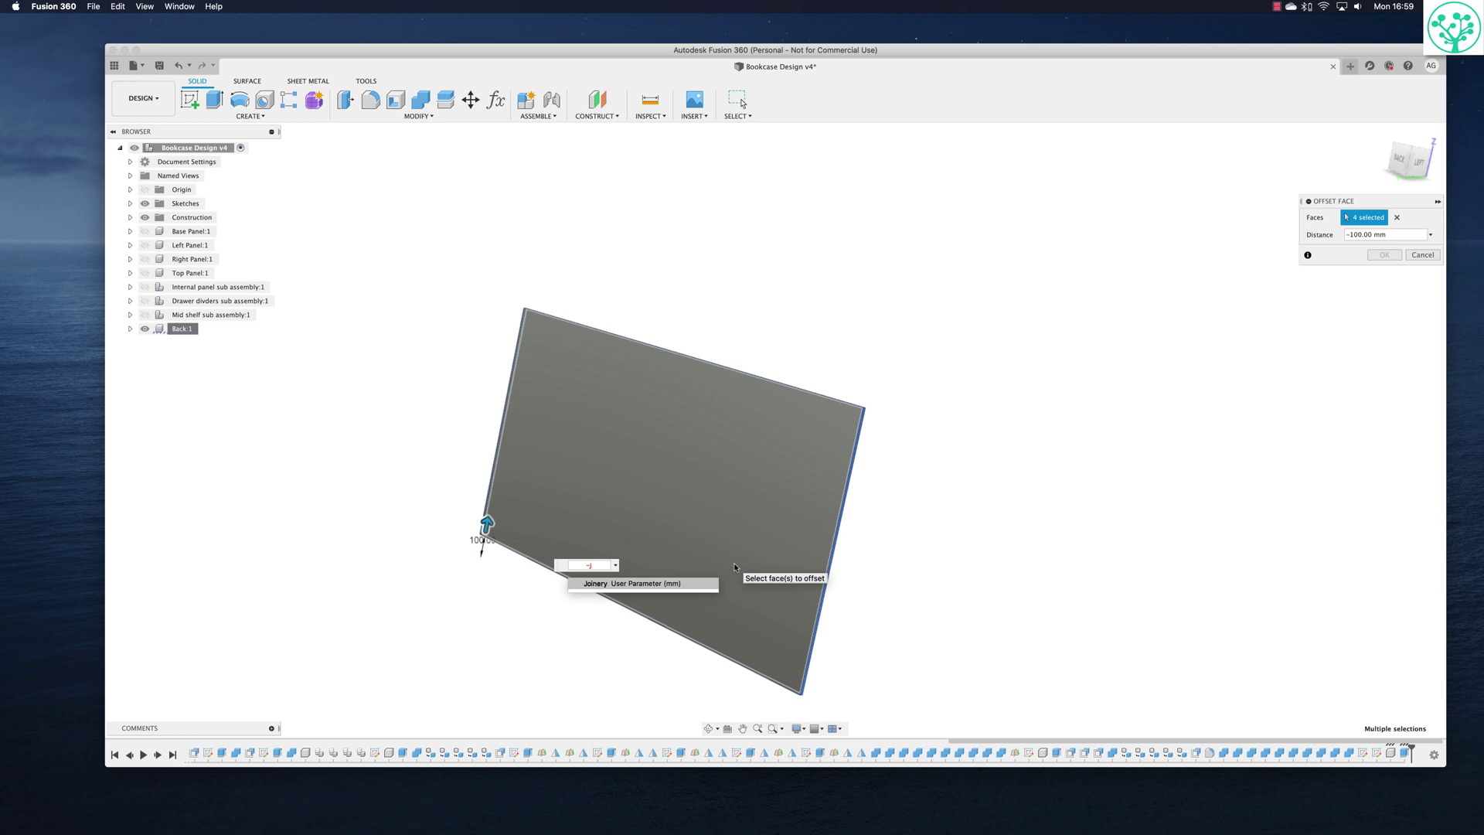
{"action": "type", "text": "-J"}
{"action": "left_click", "coordinate": [659, 584]}
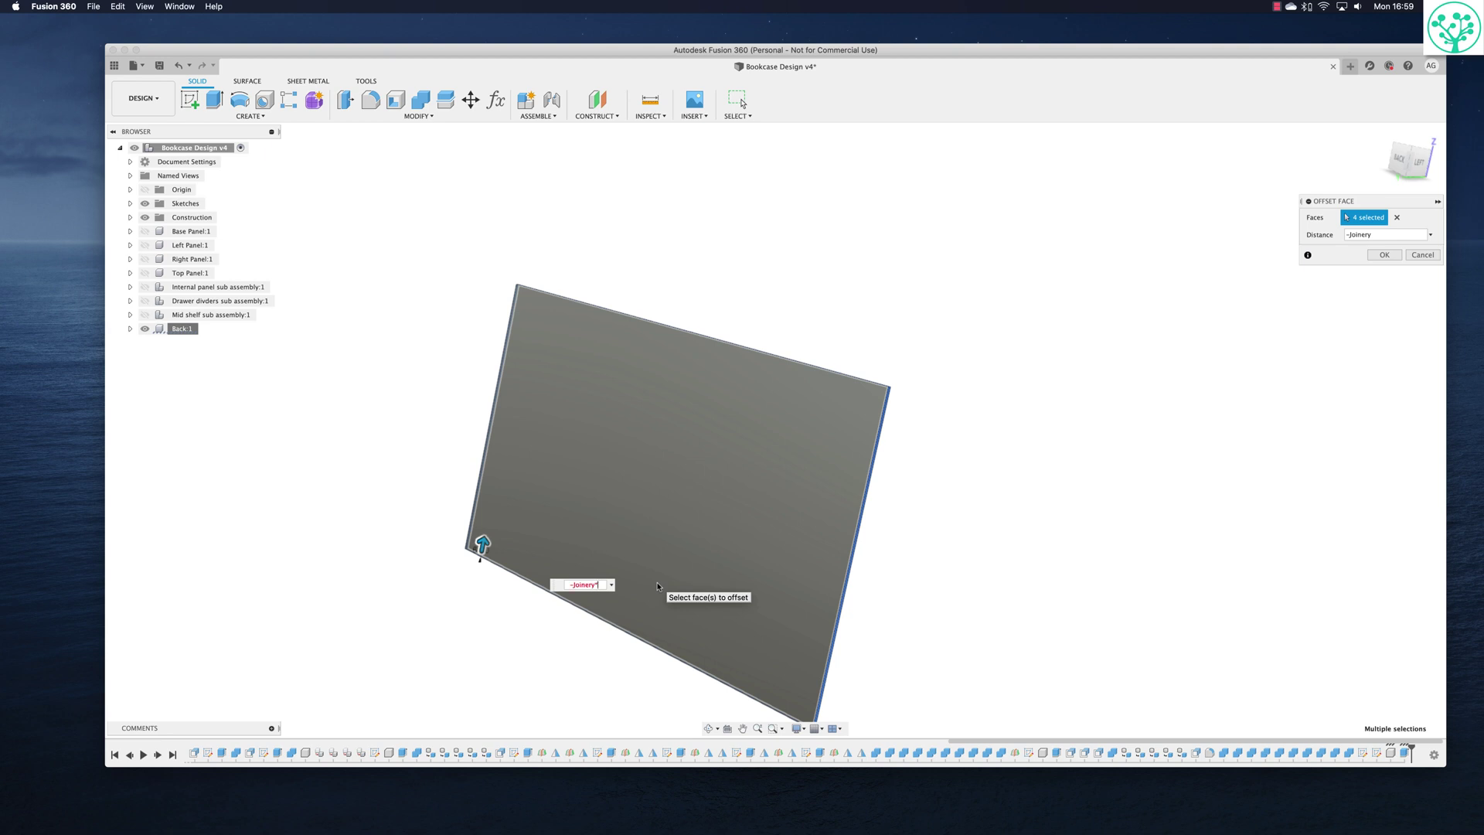
{"action": "key", "text": "Return"}
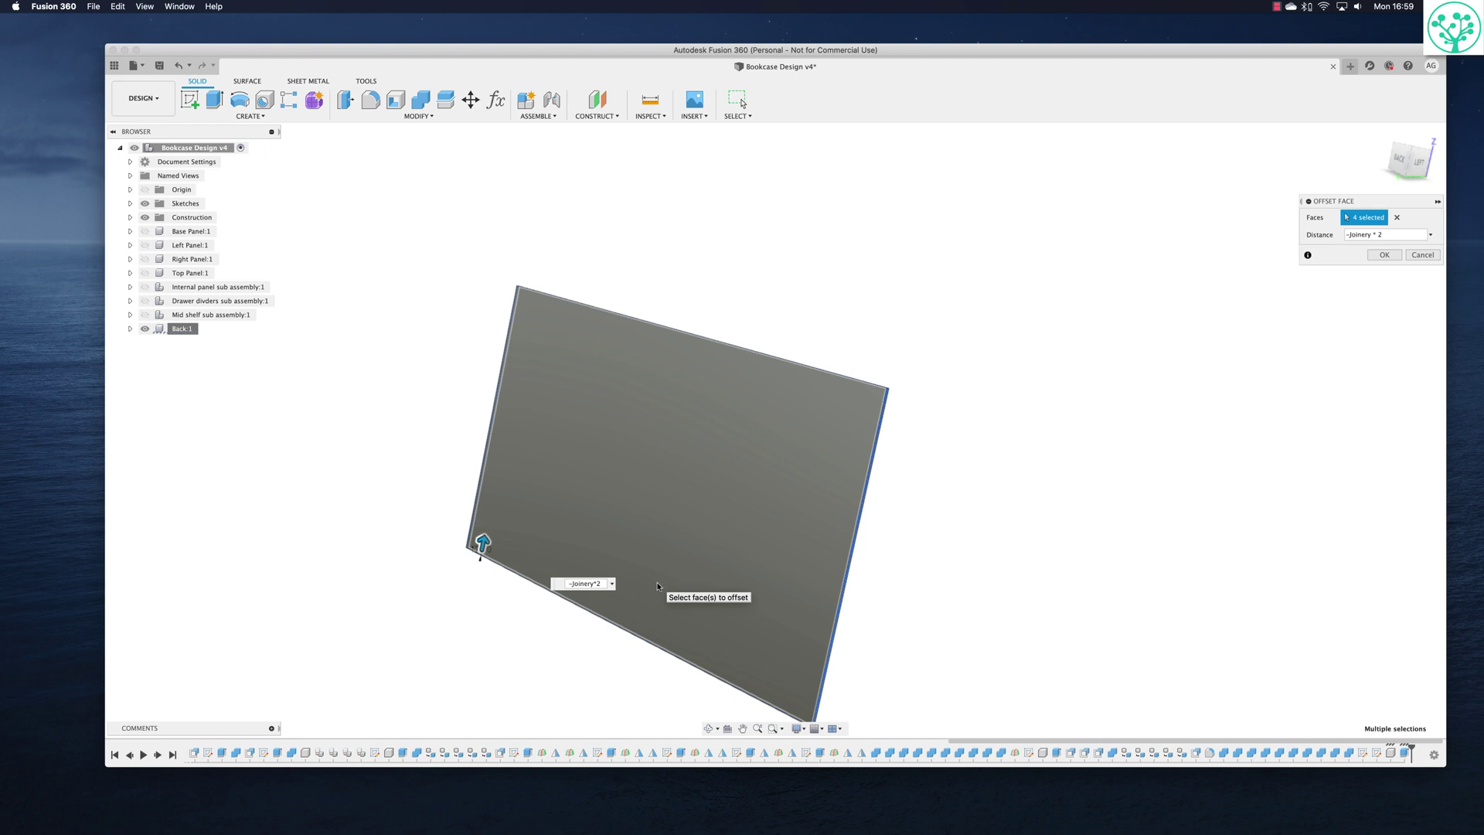
{"action": "key", "text": "Return"}
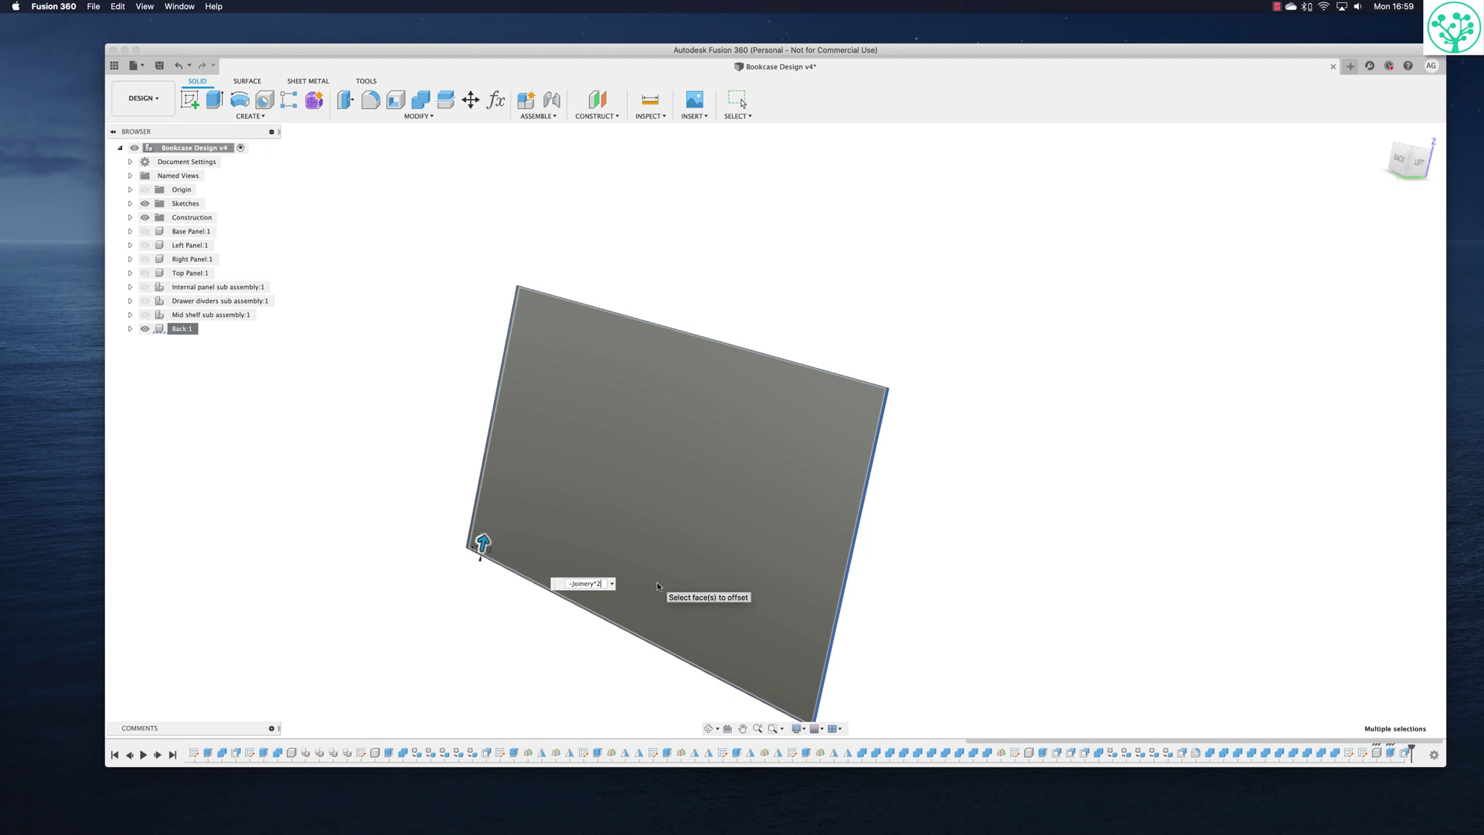
Unisolate the Back component and examine how the resized panel sits against the top and side panels at a rear corner.
{"action": "right_click", "coordinate": [179, 329]}
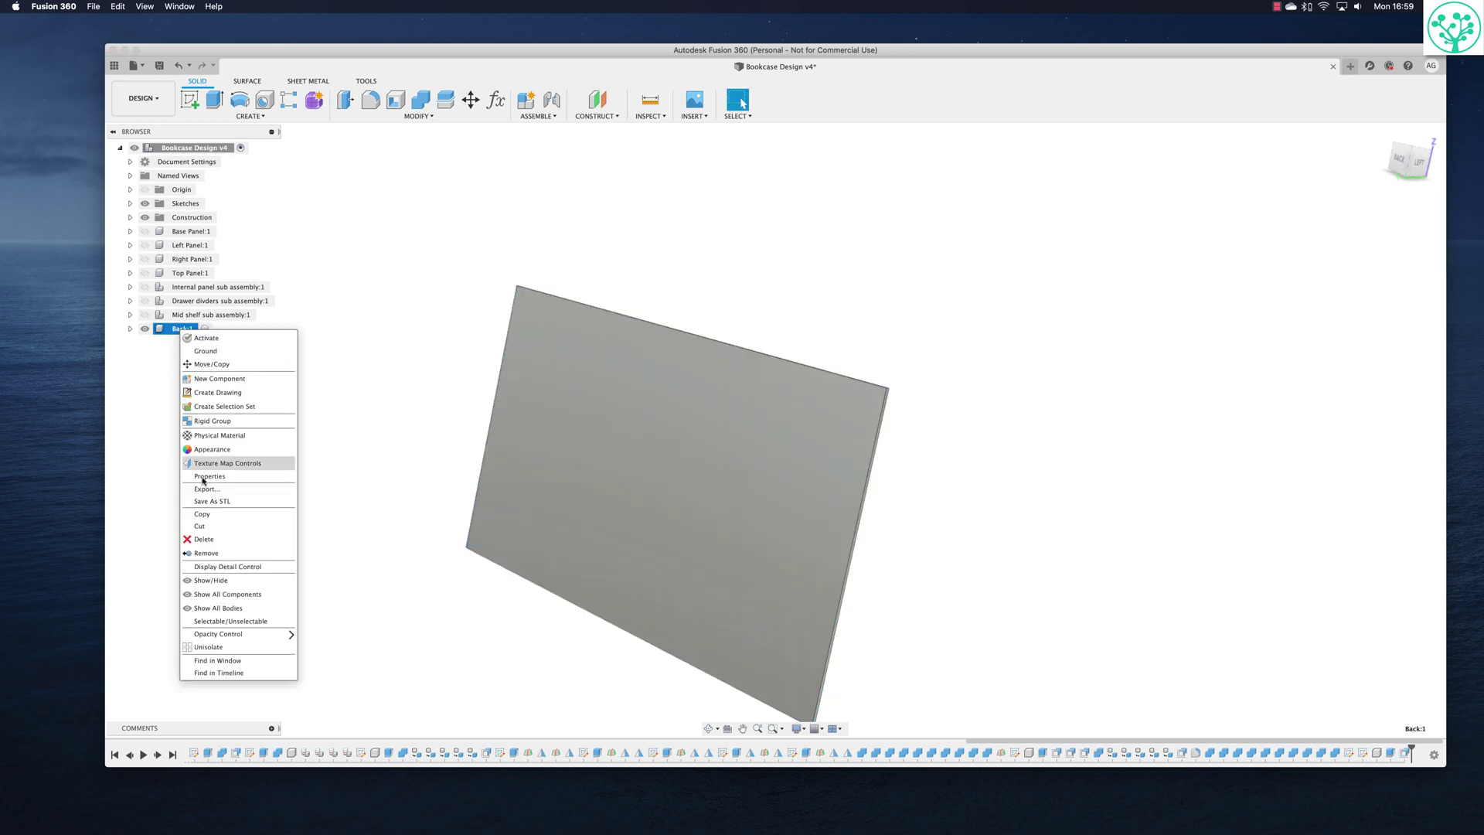
{"action": "left_click", "coordinate": [211, 647]}
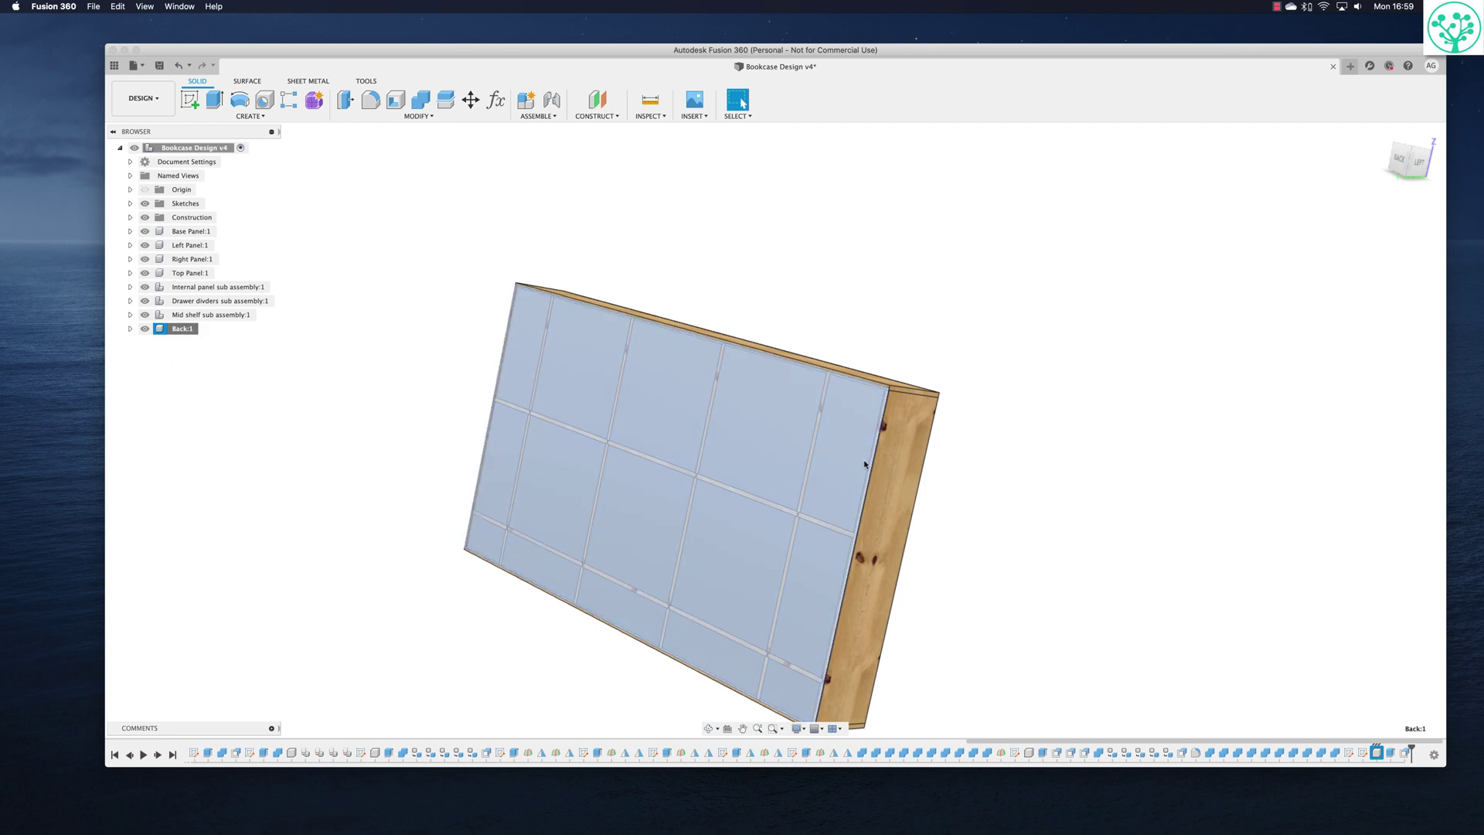
{"action": "scroll", "coordinate": [1002, 368], "scroll_direction": "up", "scroll_amount": 5}
{"action": "middle_click_drag", "start_coordinate": [1003, 368], "coordinate": [420, 420], "text": "shift"}
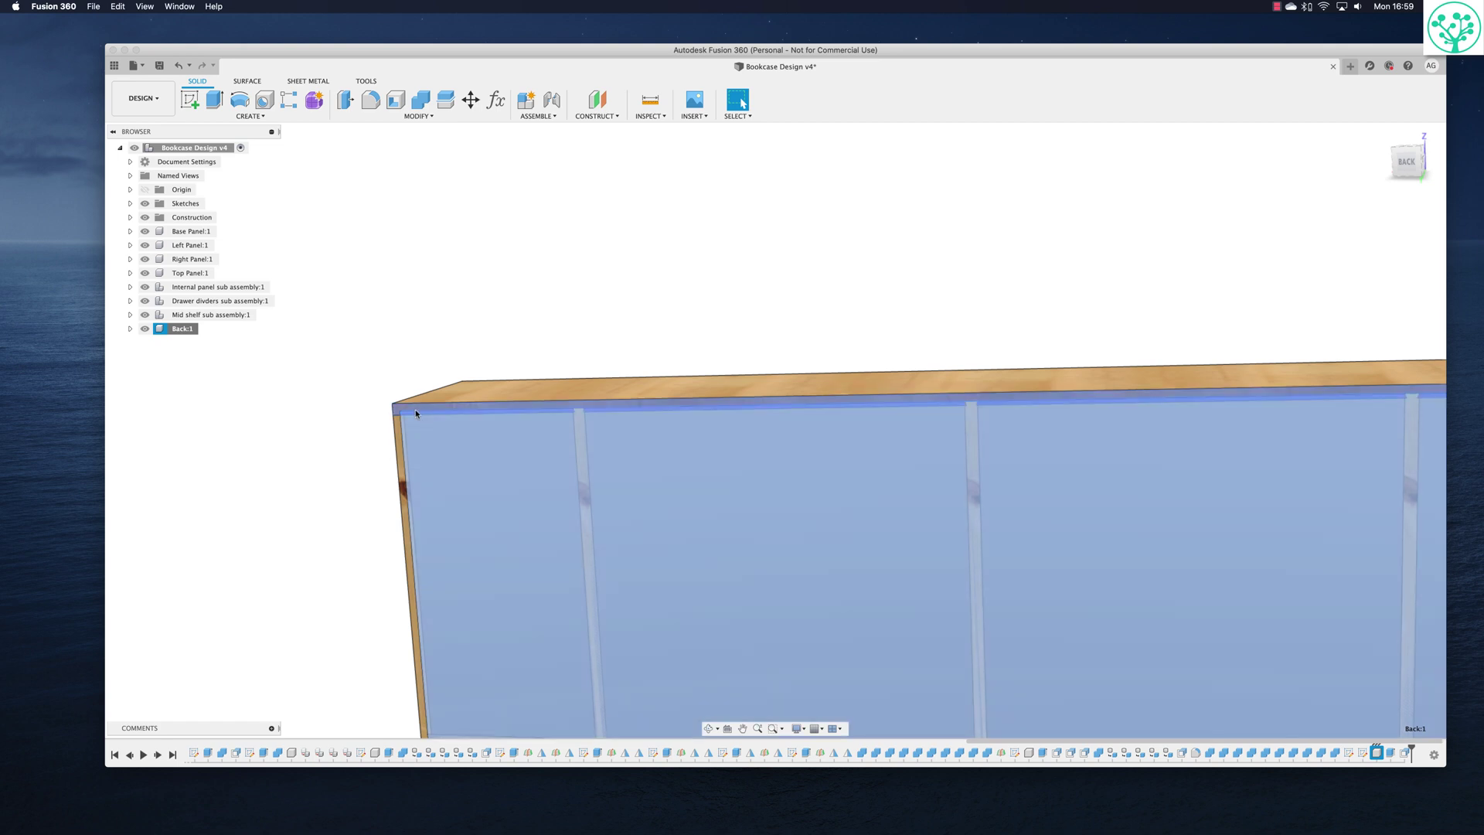
Test the parametric fit of the back panel by setting Stockthickness to 30 mm, and undo that change.
{"action": "left_click", "coordinate": [503, 101]}
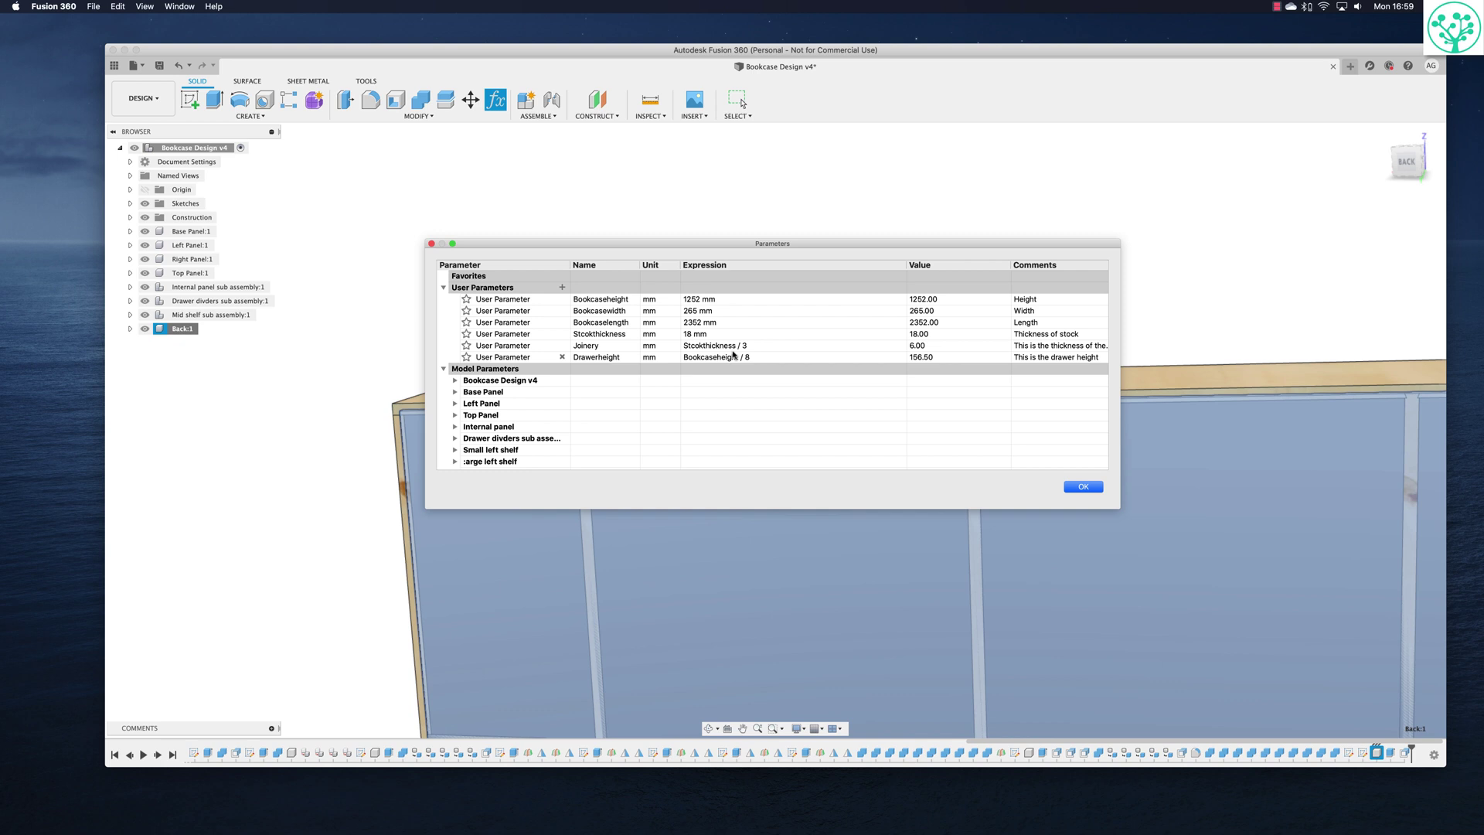
{"action": "left_click", "coordinate": [696, 333]}
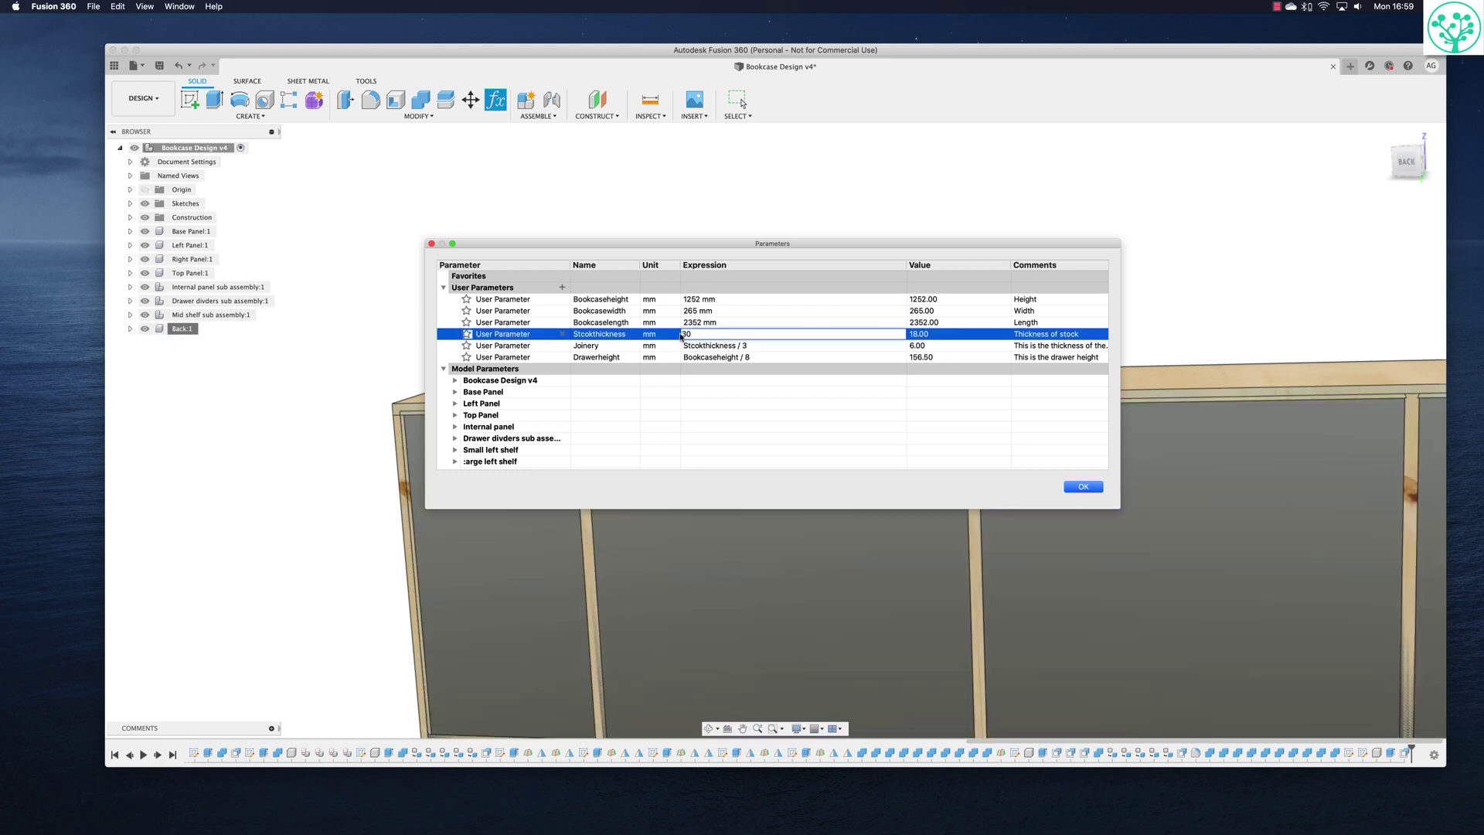
{"action": "left_click", "coordinate": [1083, 487]}
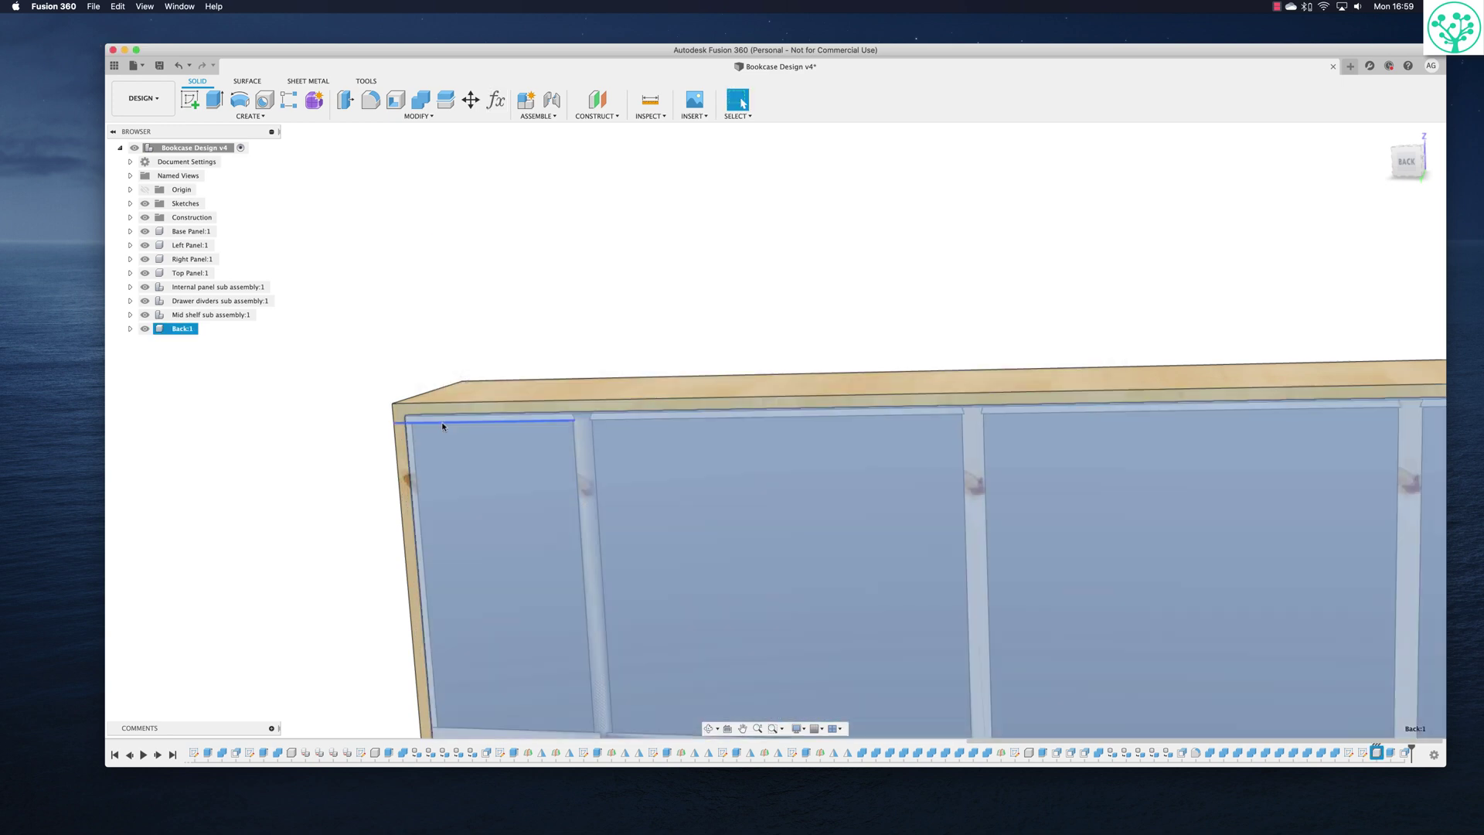
{"action": "left_click", "coordinate": [564, 315]}
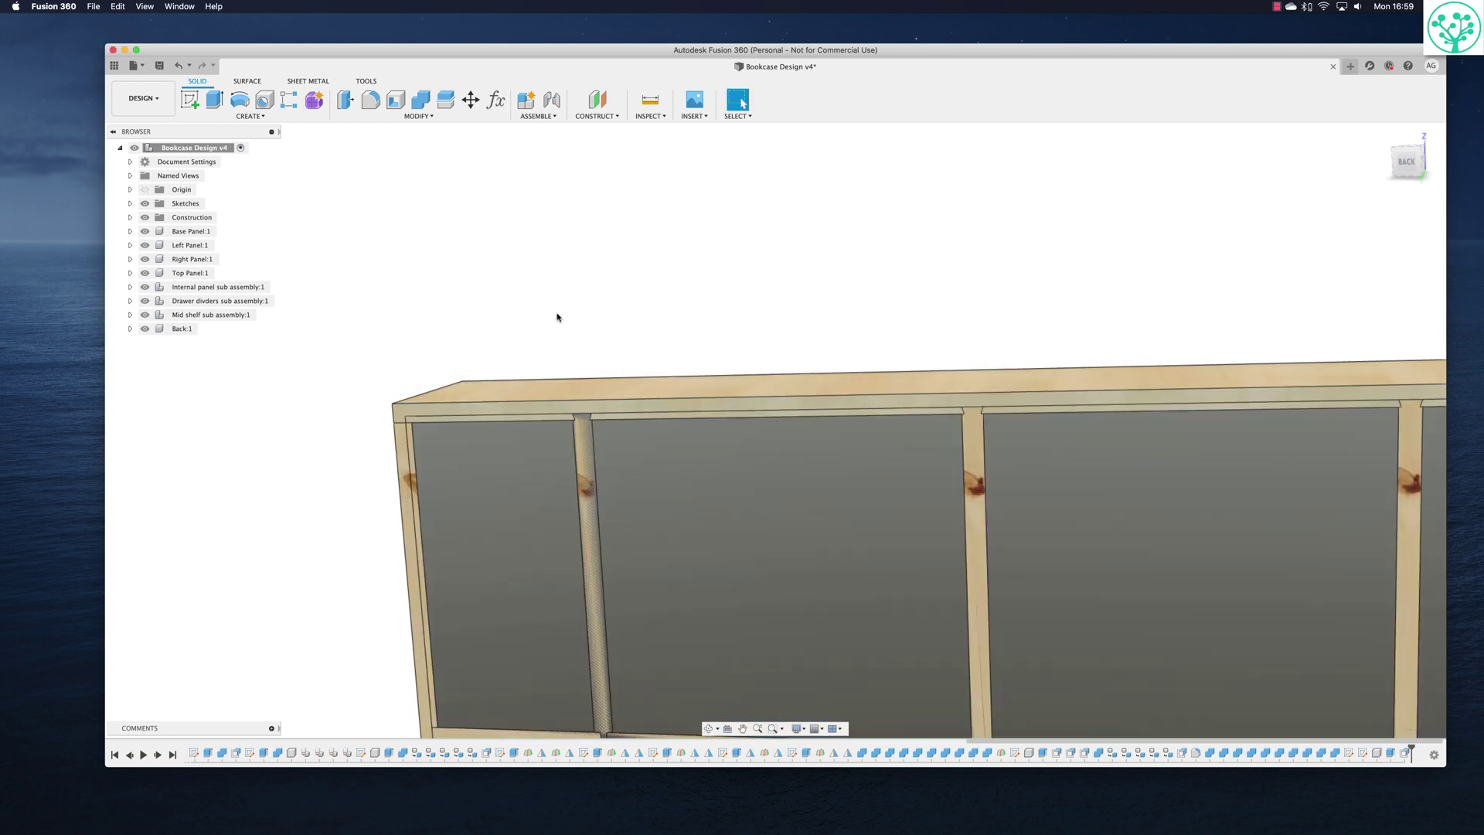
{"action": "key", "text": "super+z"}
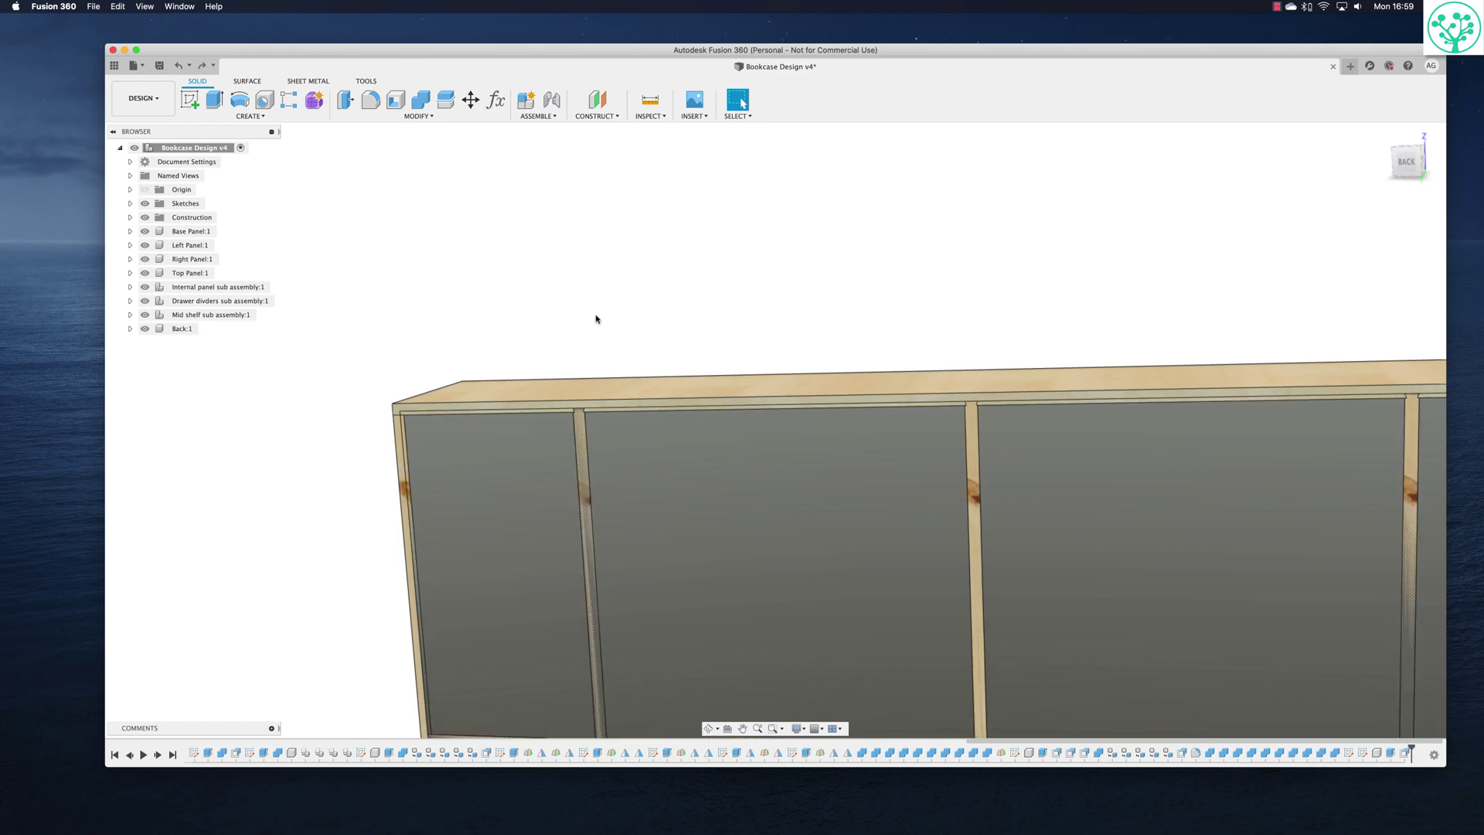
Cut the Back body out of the top panel using Combine with the Cut operation and Keep Tools enabled.
{"action": "scroll", "coordinate": [719, 340], "scroll_direction": "down", "scroll_amount": 5}
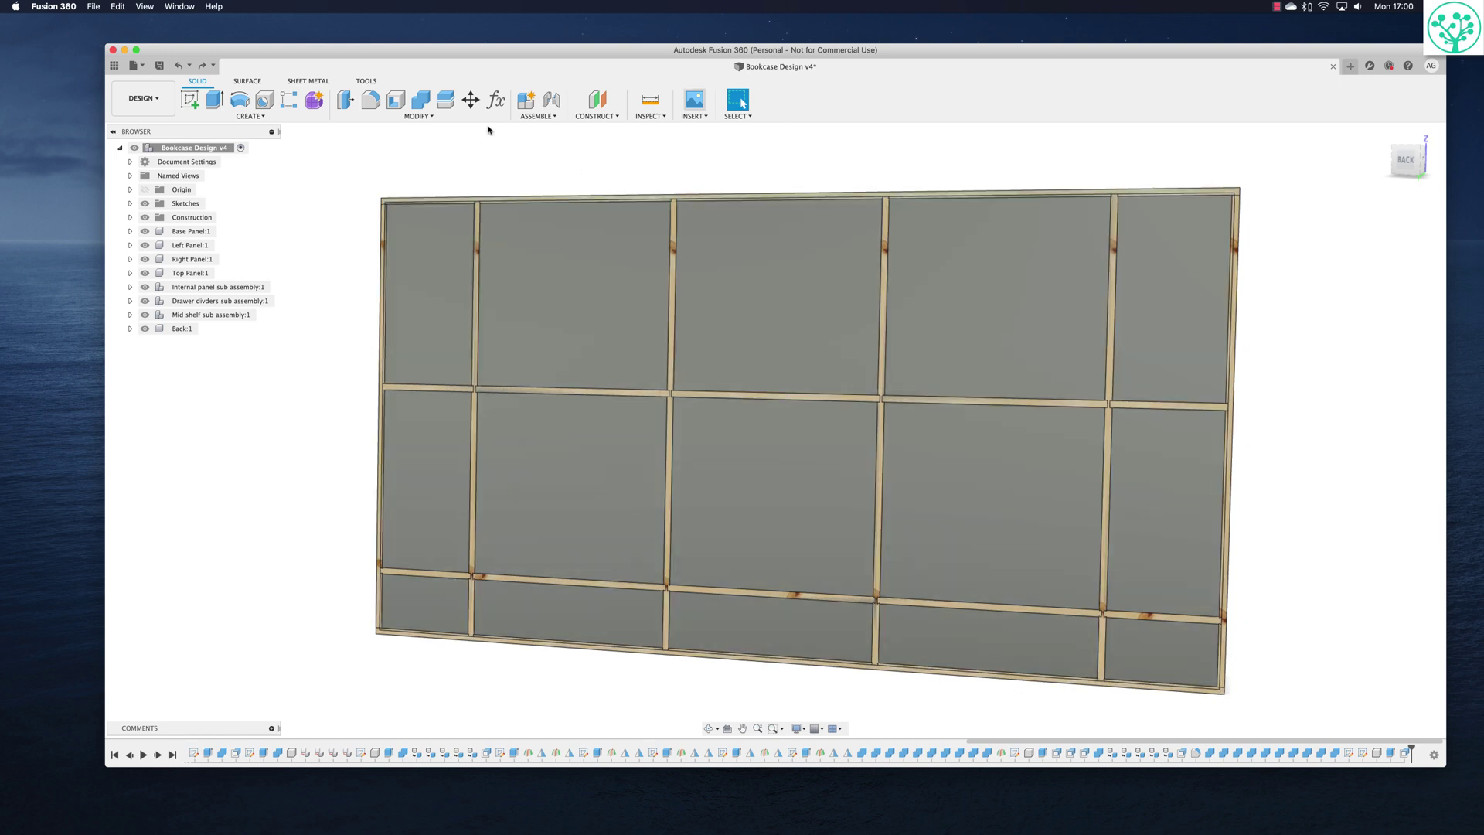
{"action": "left_click", "coordinate": [420, 104]}
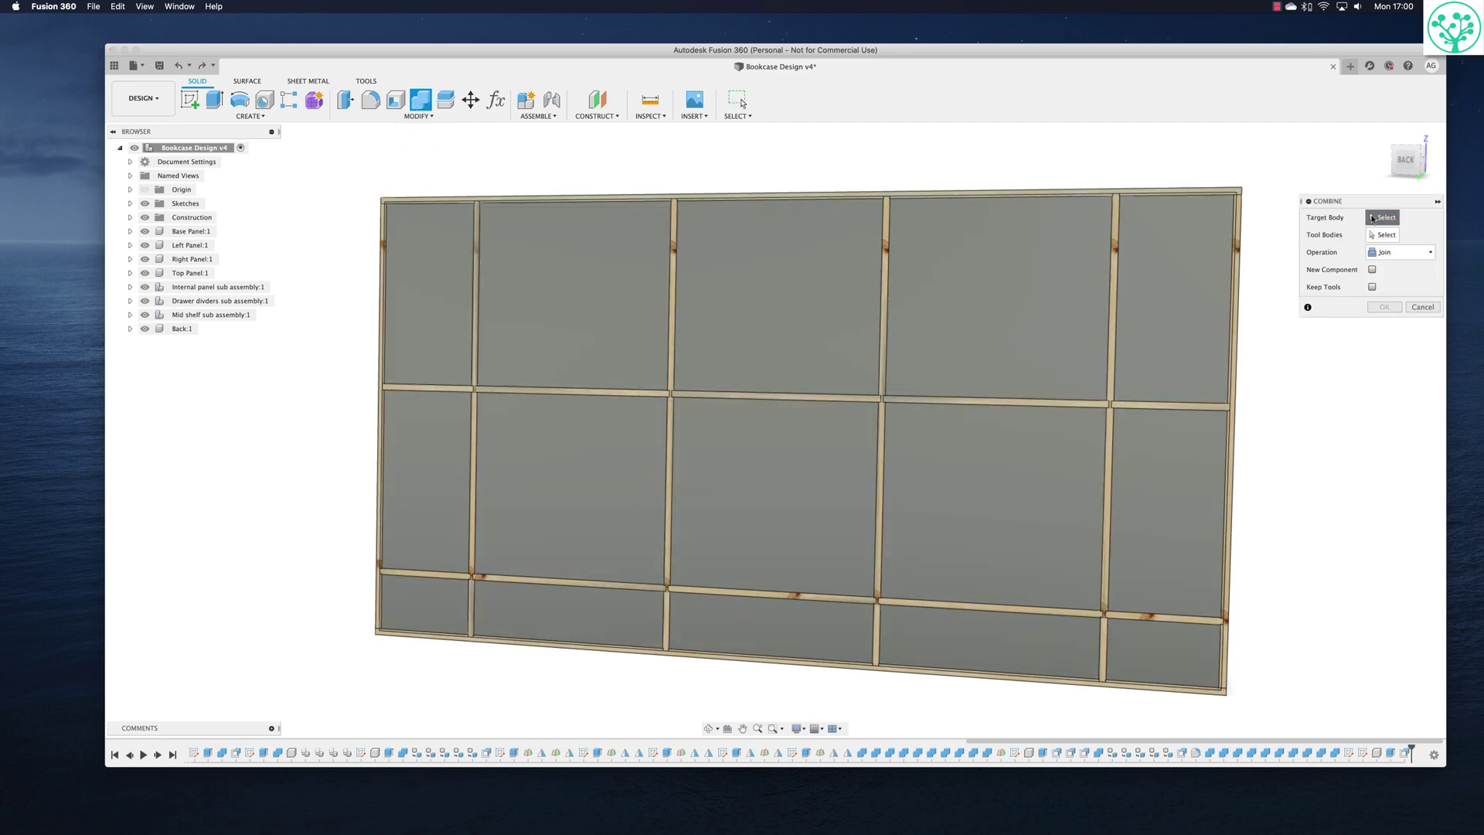
{"action": "middle_click_drag", "start_coordinate": [1010, 206], "coordinate": [919, 238], "text": "shift"}
{"action": "left_click", "coordinate": [920, 239]}
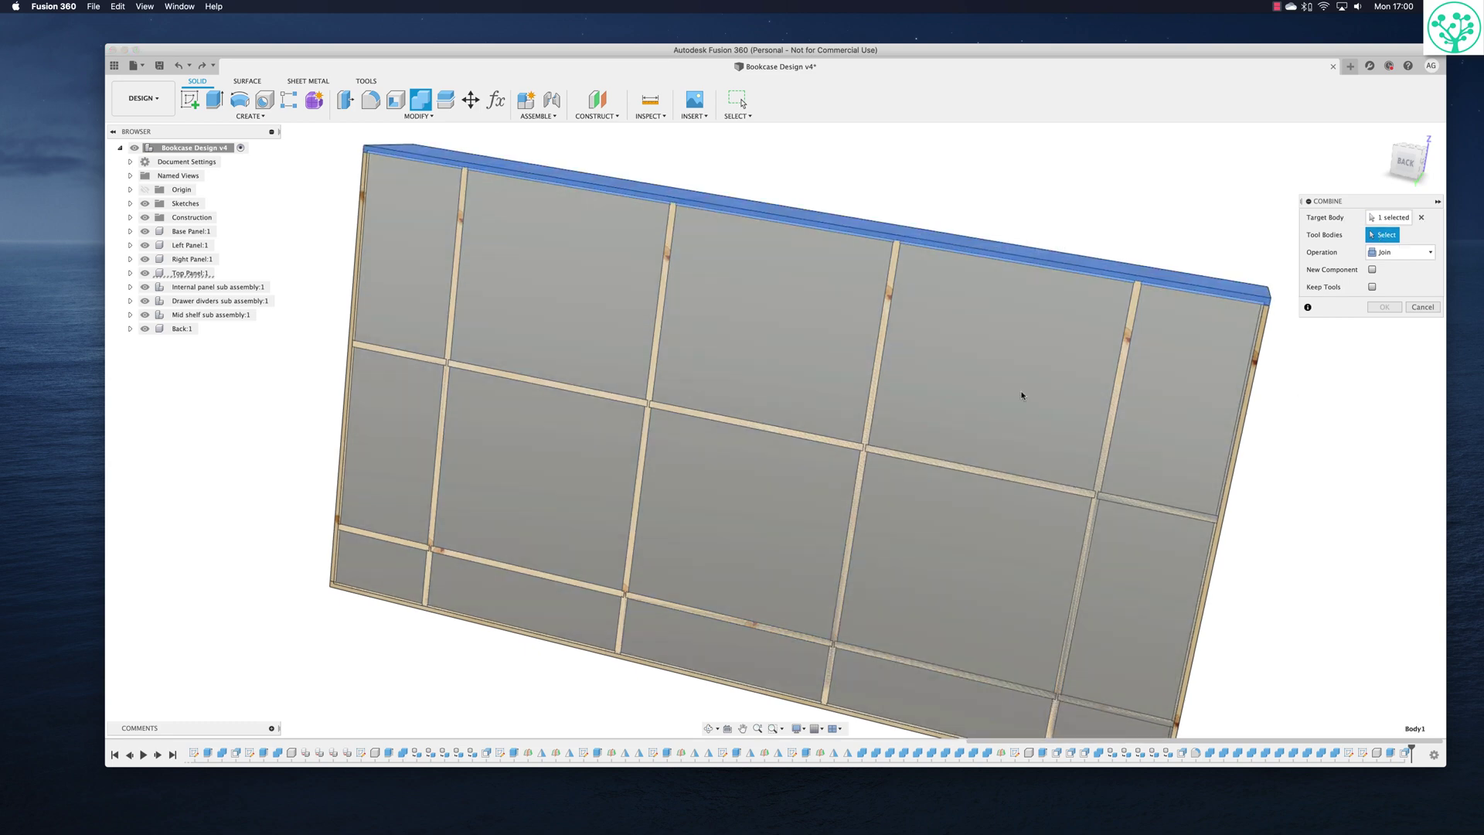
{"action": "left_click", "coordinate": [1020, 394]}
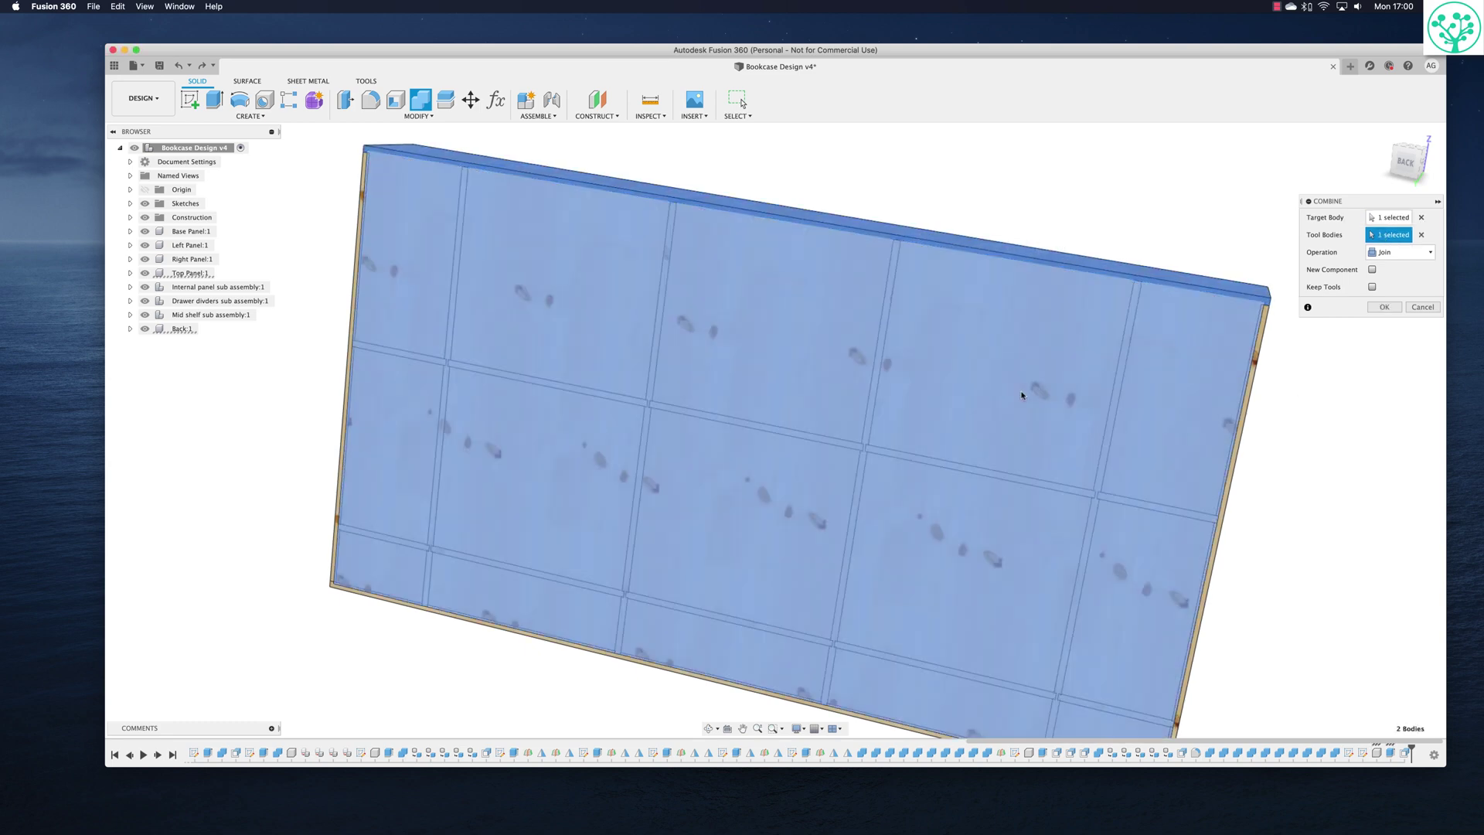
{"action": "left_click", "coordinate": [1389, 259]}
{"action": "left_click", "coordinate": [1385, 275]}
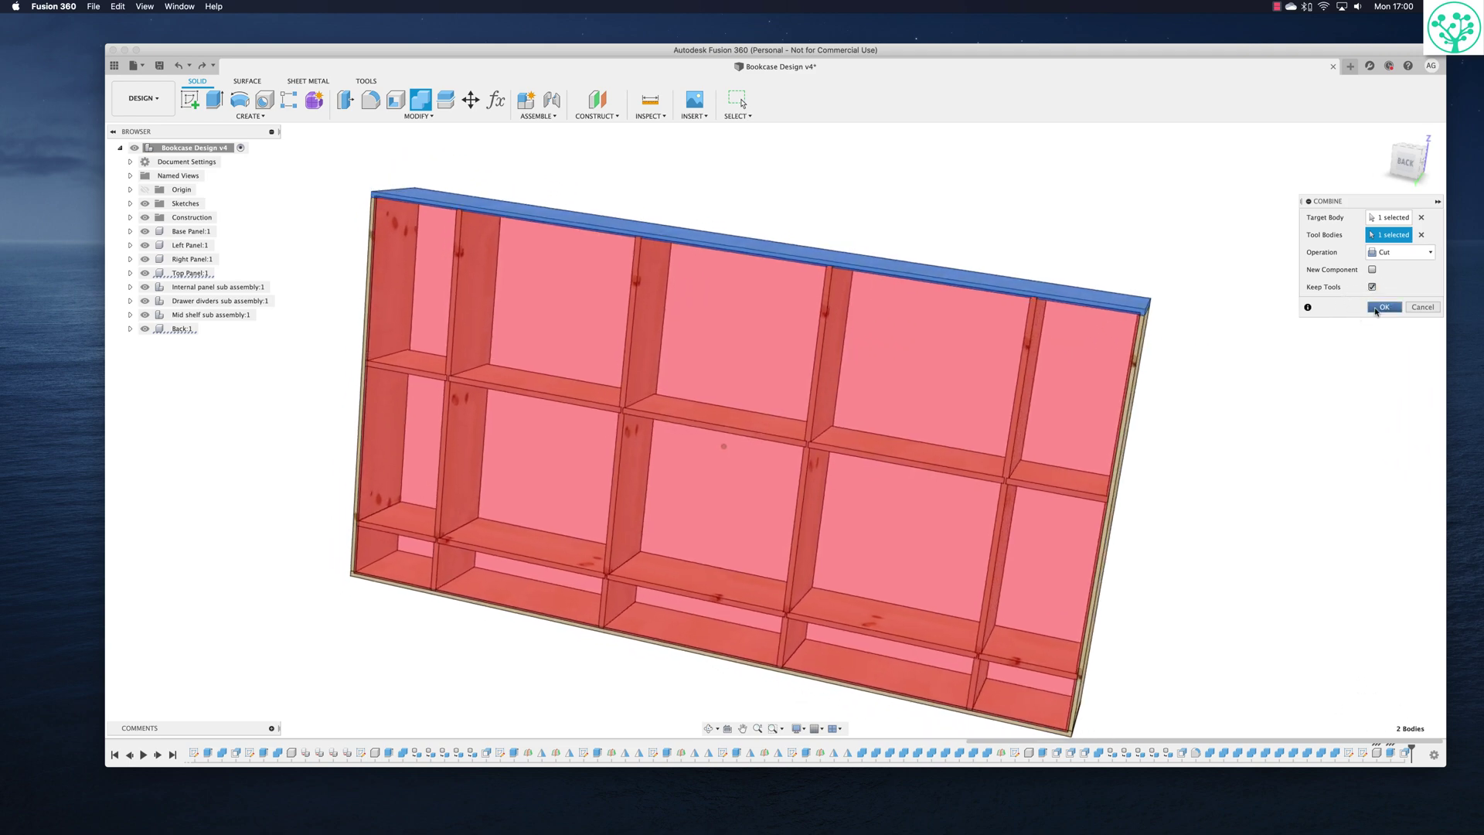
{"action": "left_click", "coordinate": [1382, 308]}
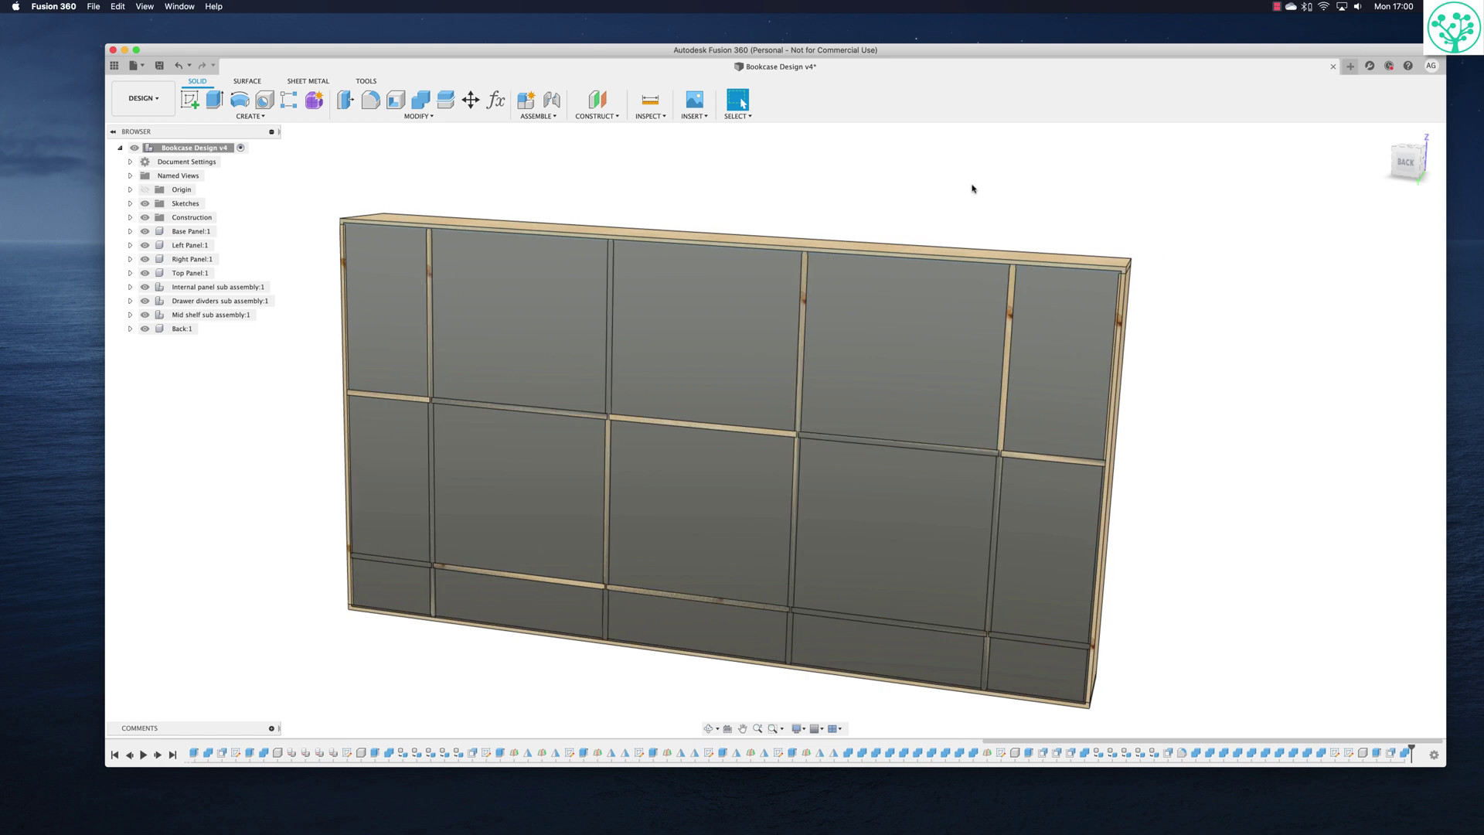
Repeat the Combine cut on the left panel and the right panel, using Back as the tool body and keeping it.
{"action": "right_click", "coordinate": [966, 210]}
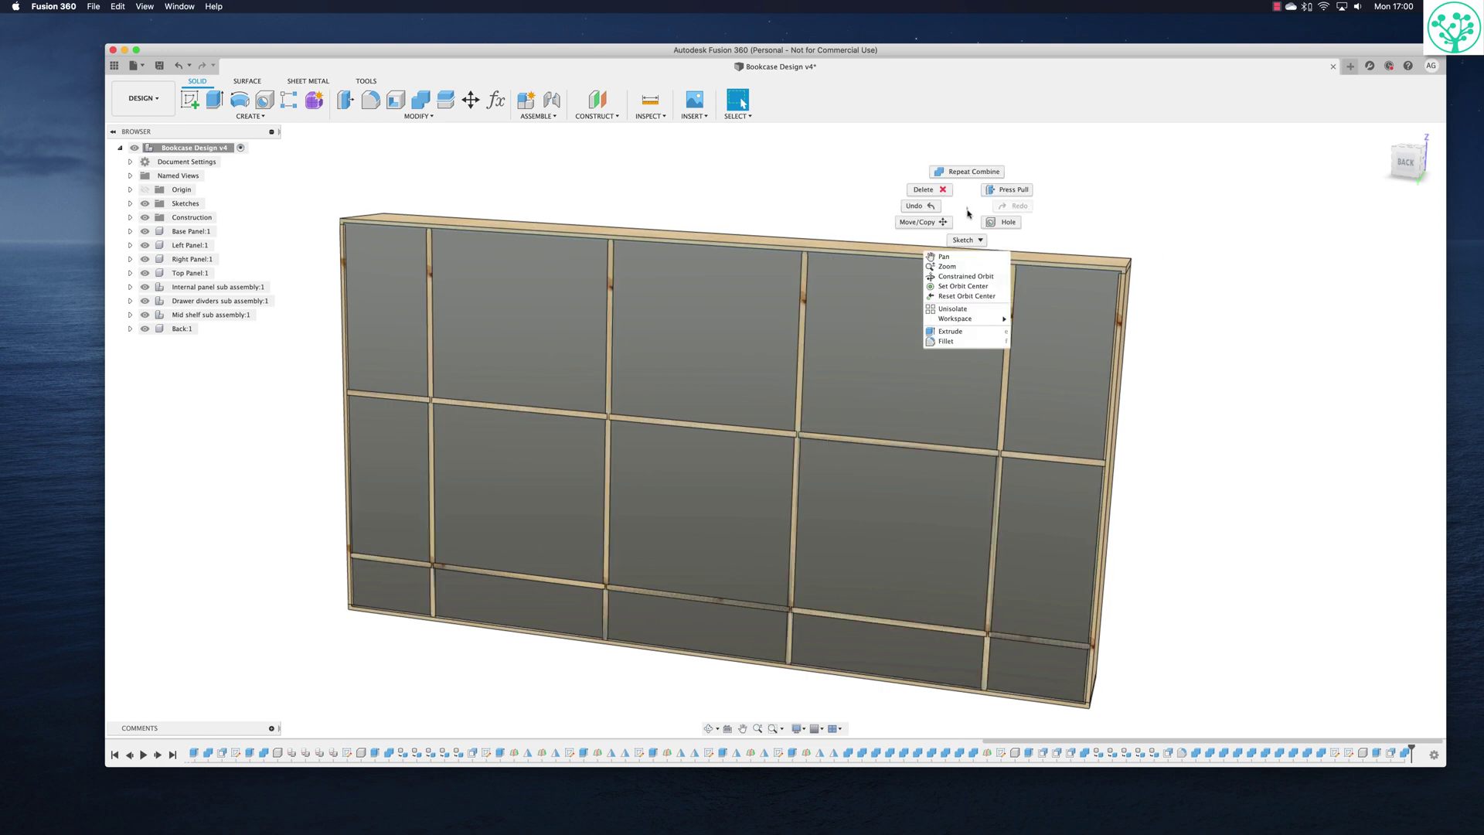
{"action": "left_click", "coordinate": [978, 172]}
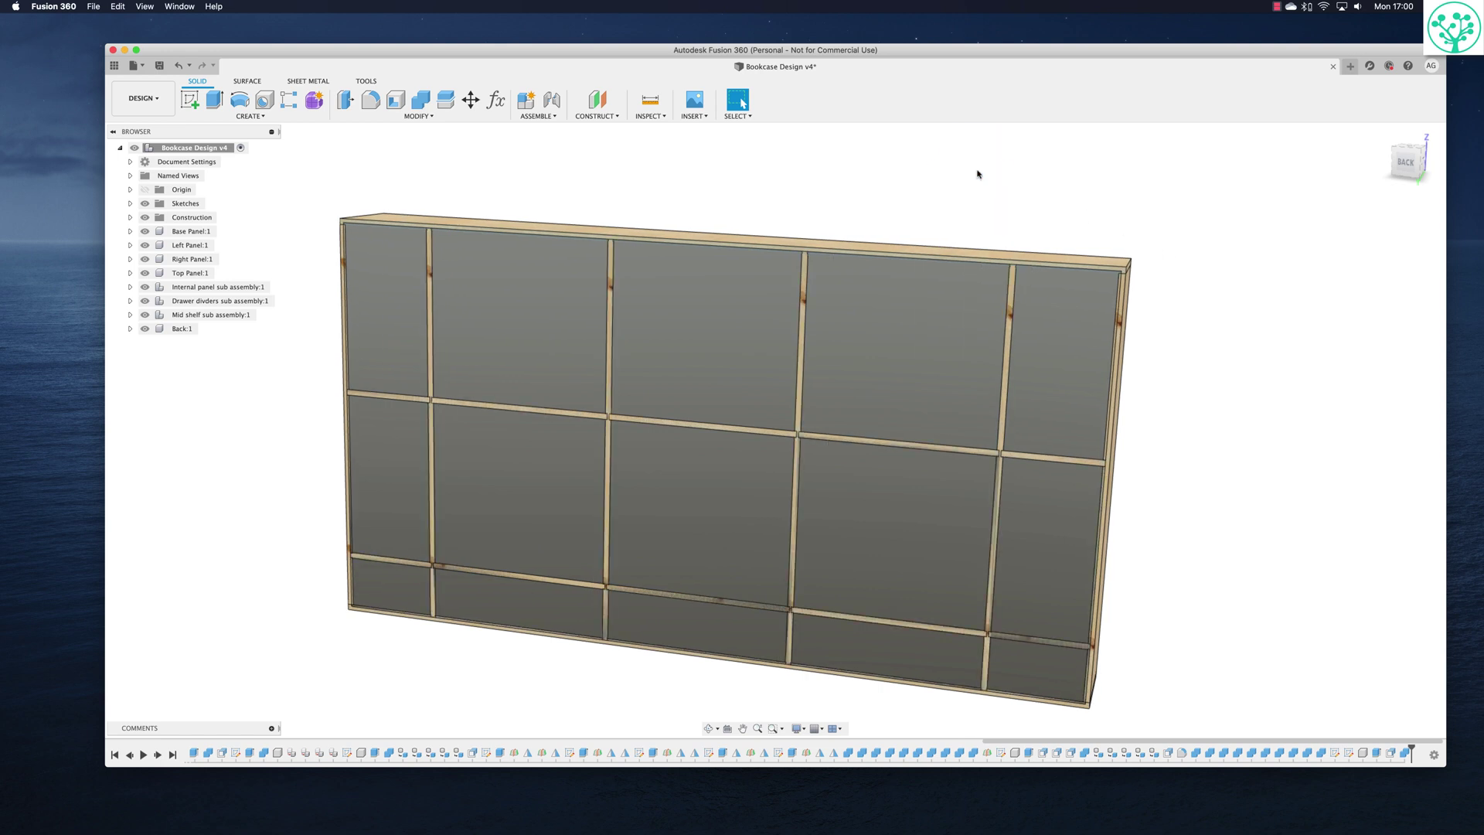
{"action": "left_click", "coordinate": [1121, 352]}
{"action": "left_click", "coordinate": [1062, 365]}
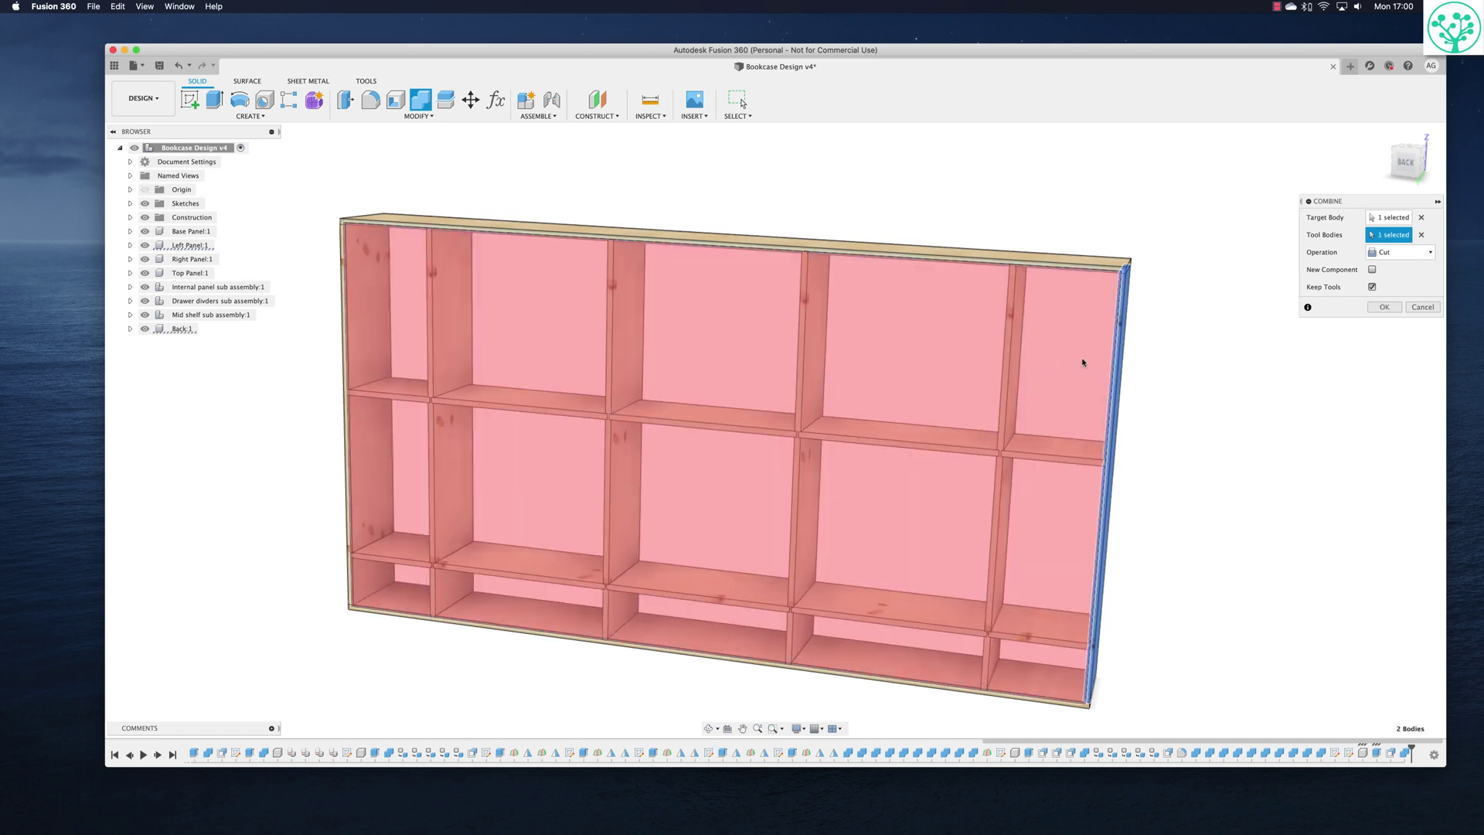
{"action": "left_click", "coordinate": [1383, 307]}
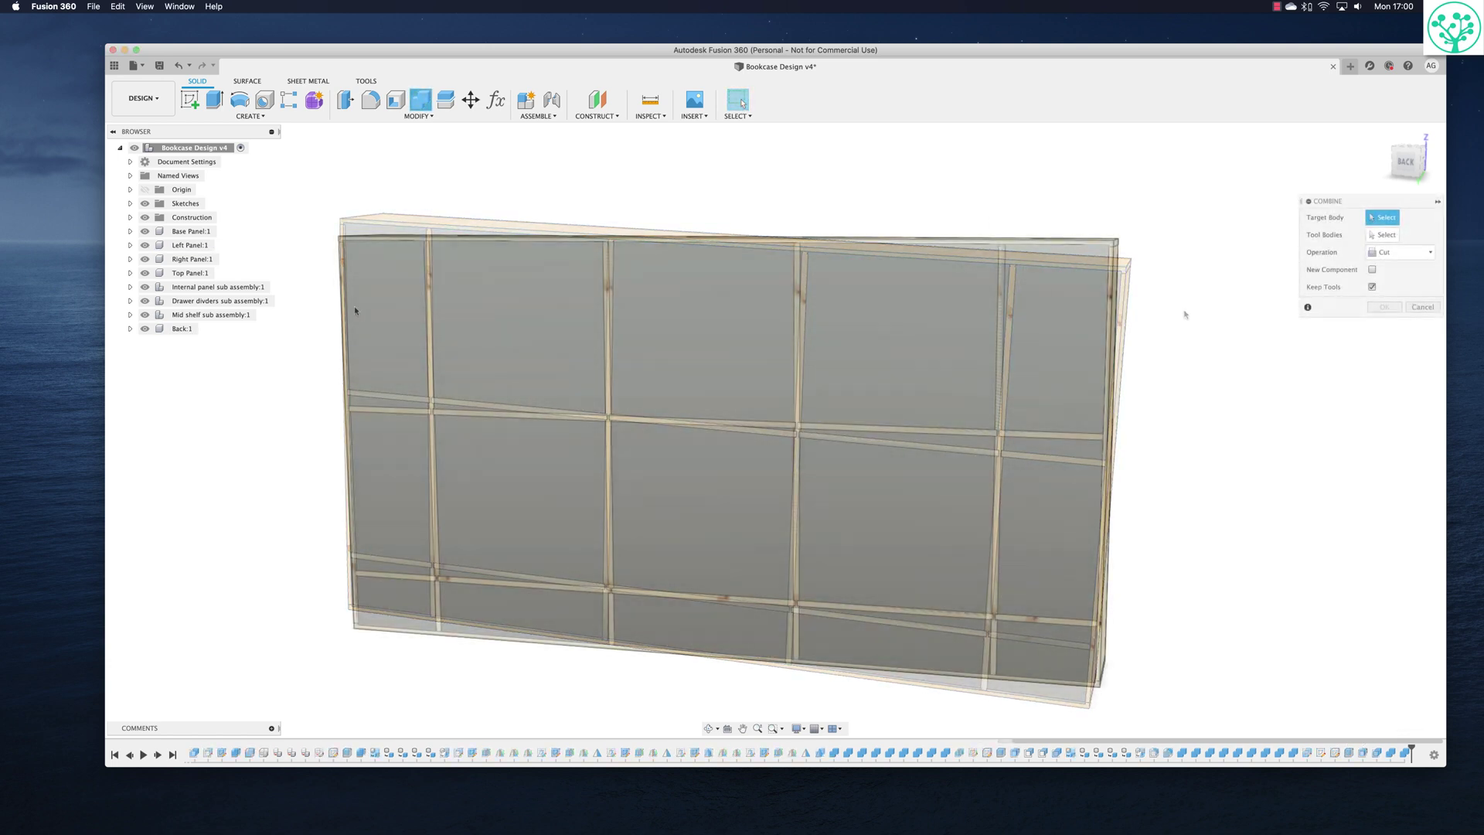
{"action": "left_click", "coordinate": [495, 329]}
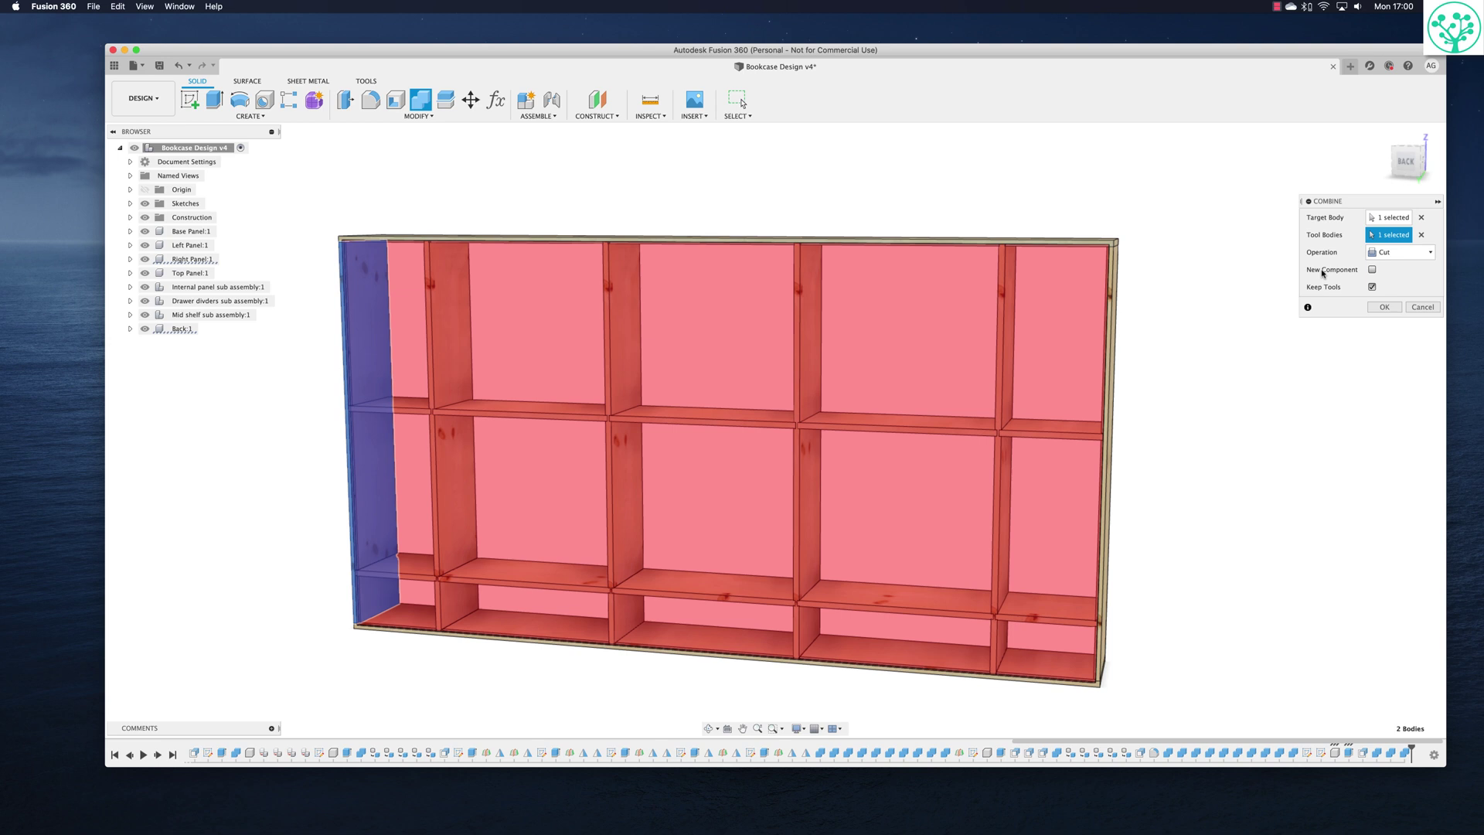
{"action": "scroll", "coordinate": [1112, 510], "scroll_direction": "right", "scroll_amount": 3, "text": "shift"}
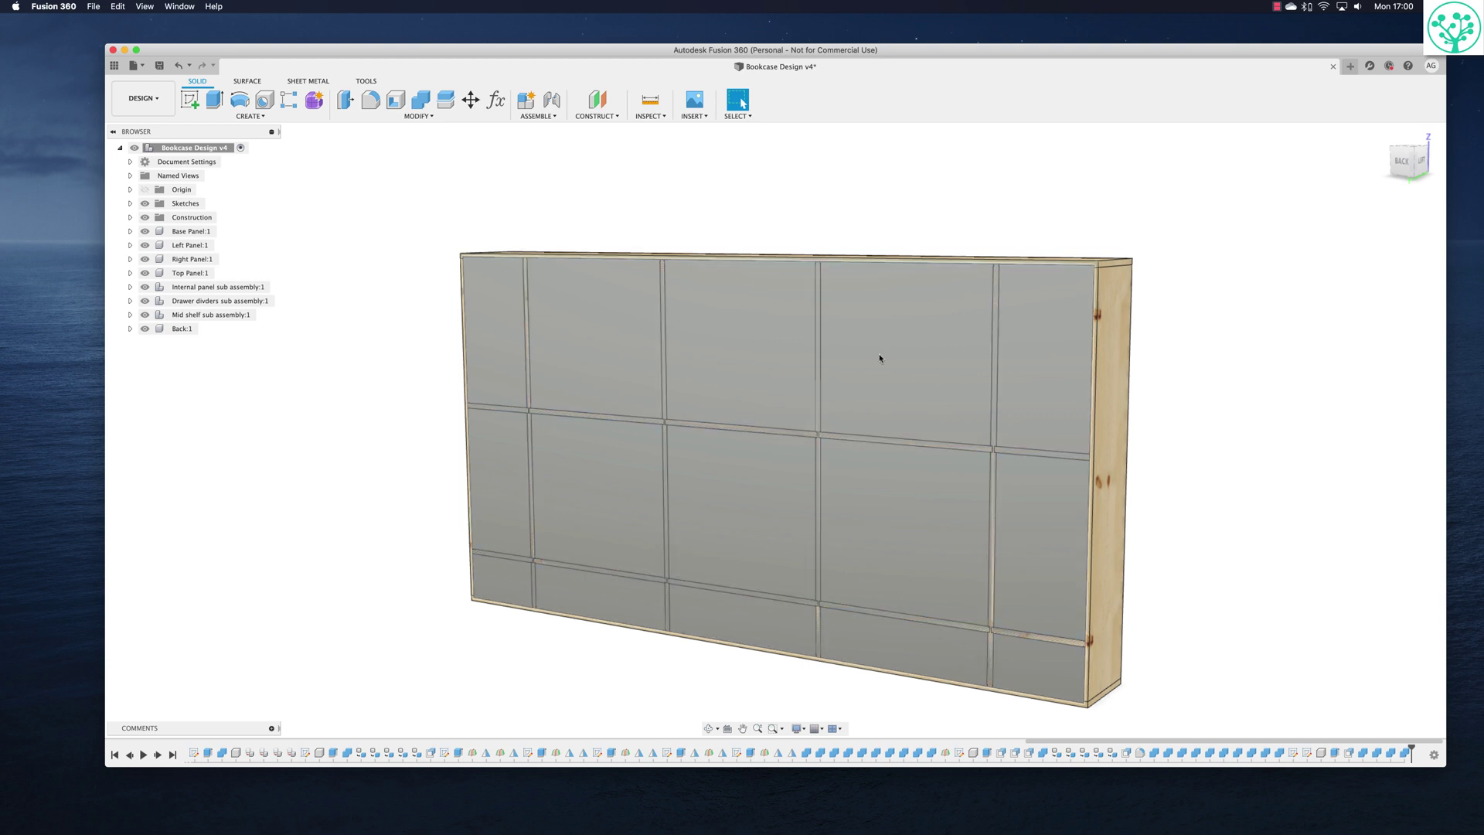
Cut the Back body out of the internal vertical panels with Combine, using the Cut operation and keeping the tool body.
{"action": "scroll", "coordinate": [1216, 344], "scroll_direction": "right", "scroll_amount": 3, "text": "shift"}
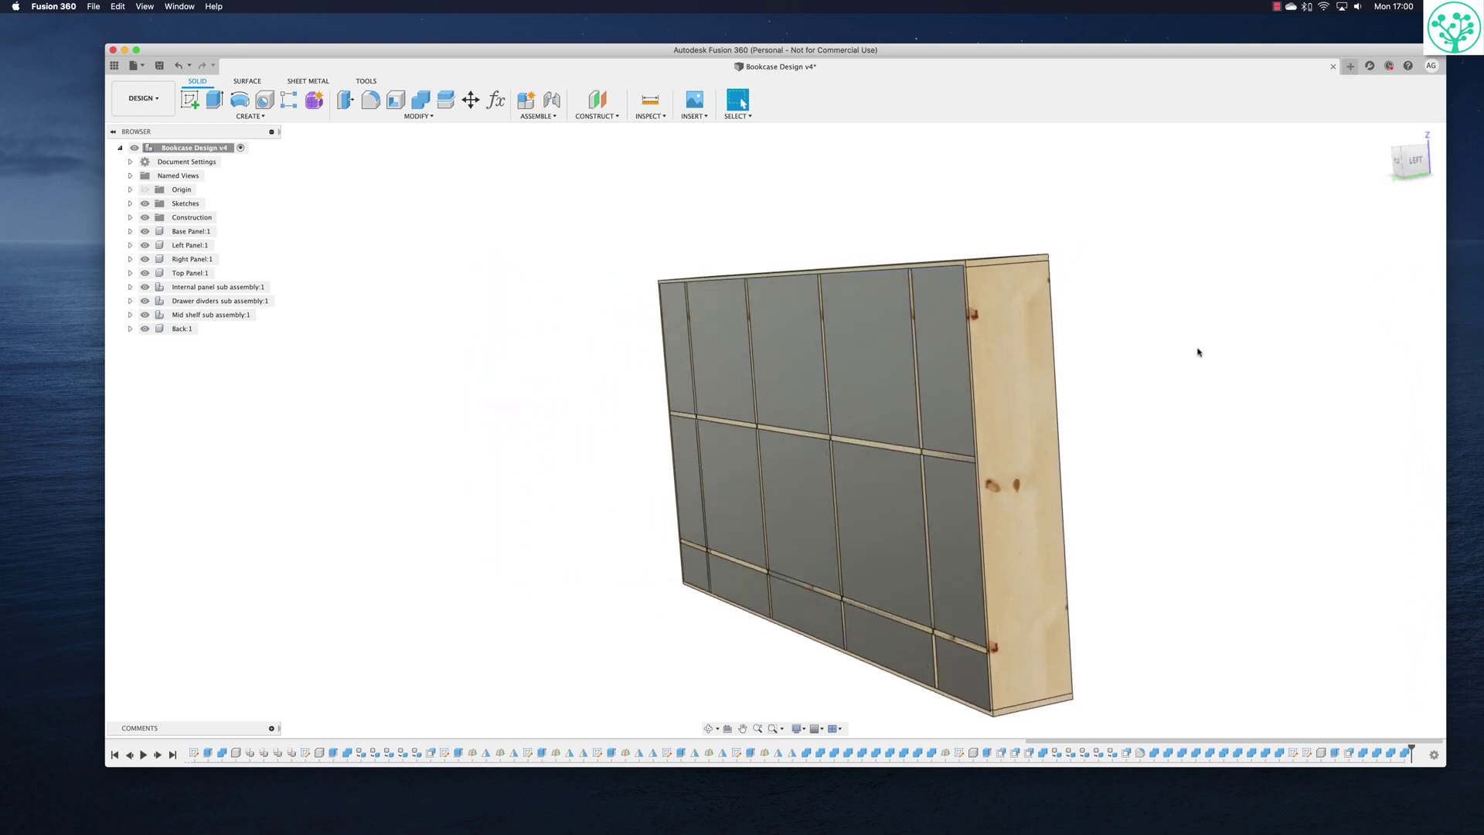
{"action": "scroll", "coordinate": [1198, 352], "scroll_direction": "left", "scroll_amount": 10, "text": "shift"}
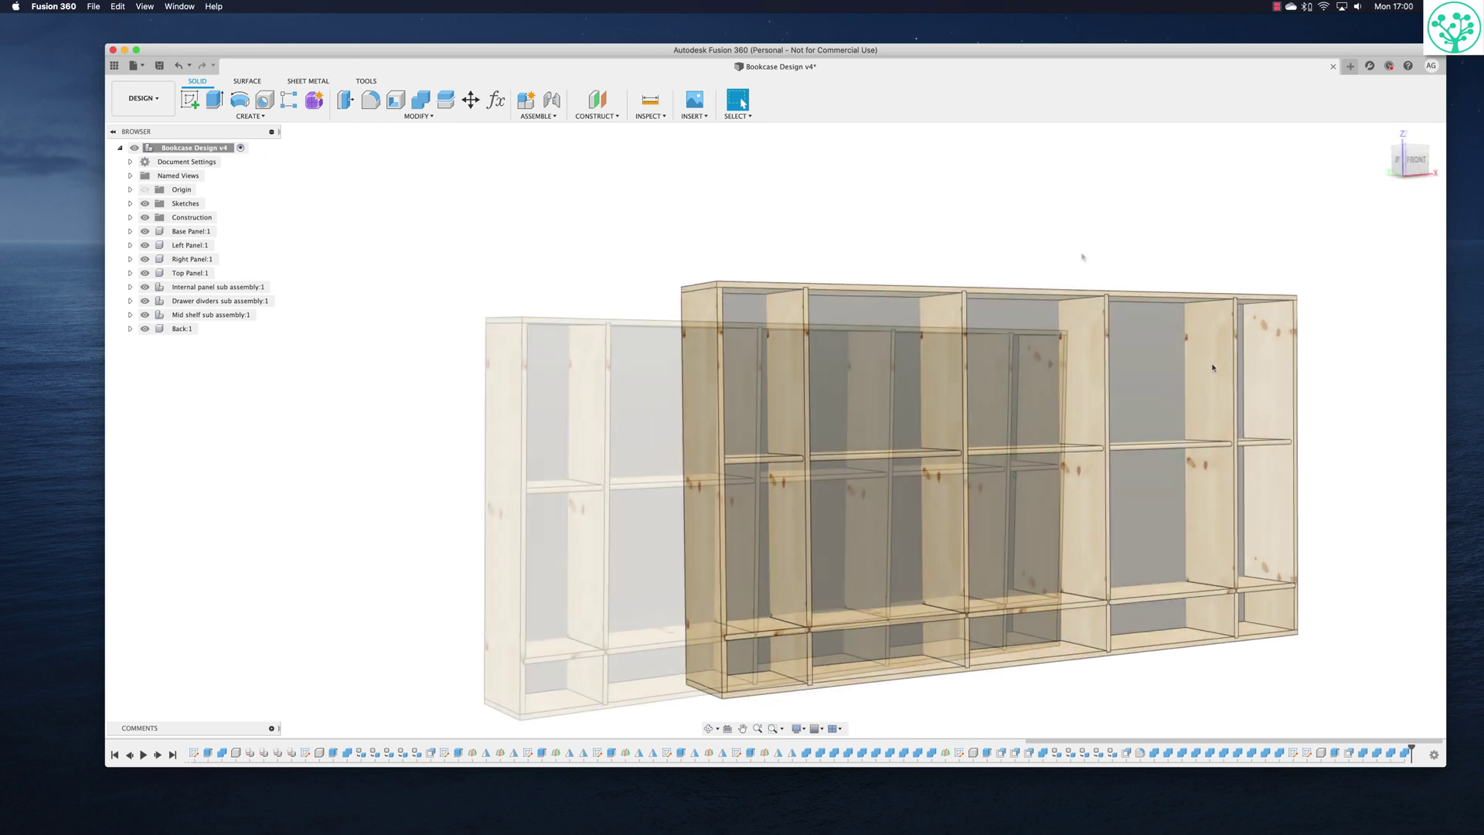
{"action": "right_click", "coordinate": [1082, 258]}
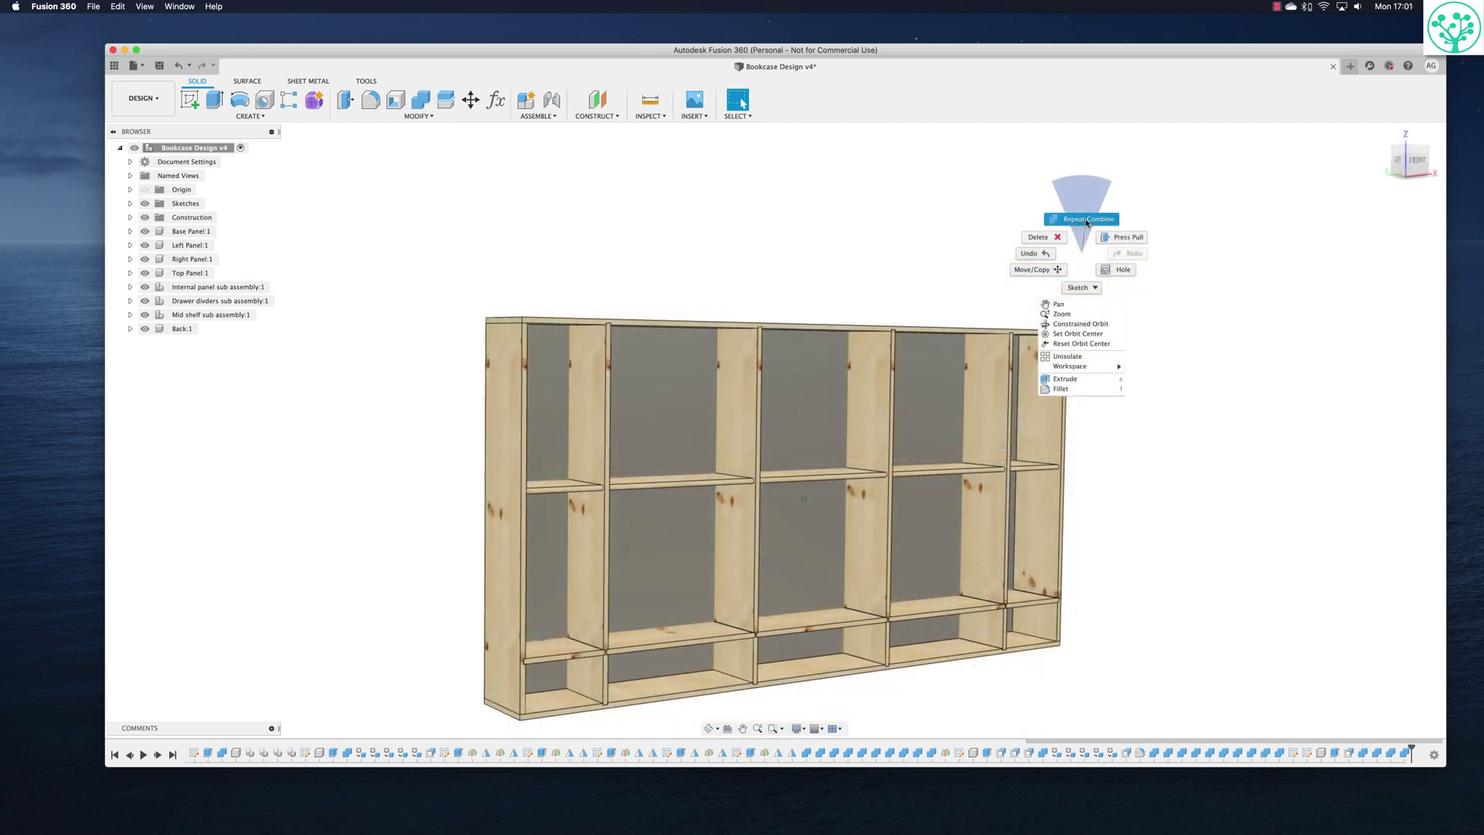
{"action": "left_click", "coordinate": [1082, 223]}
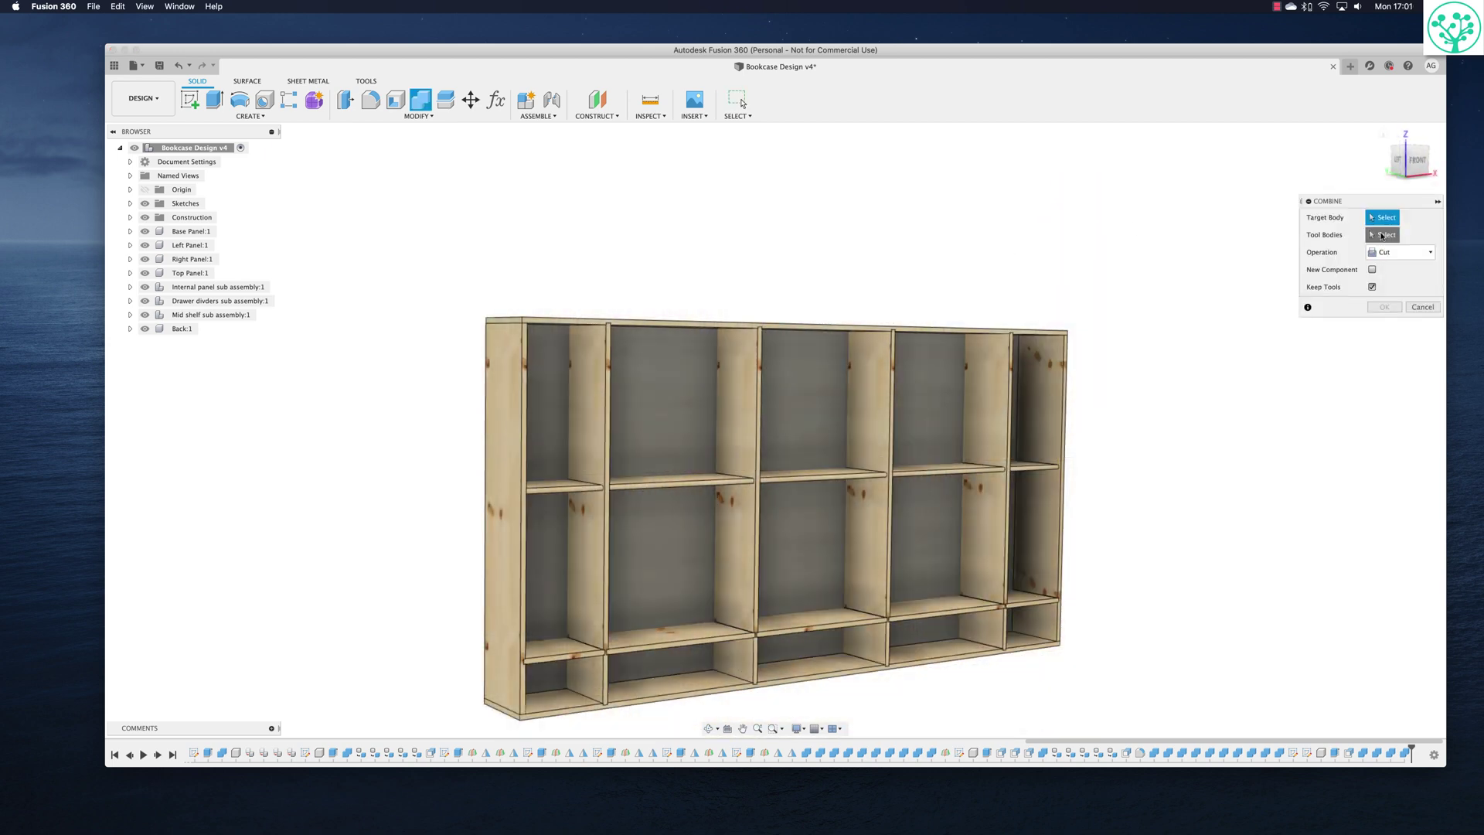
{"action": "left_click", "coordinate": [674, 383]}
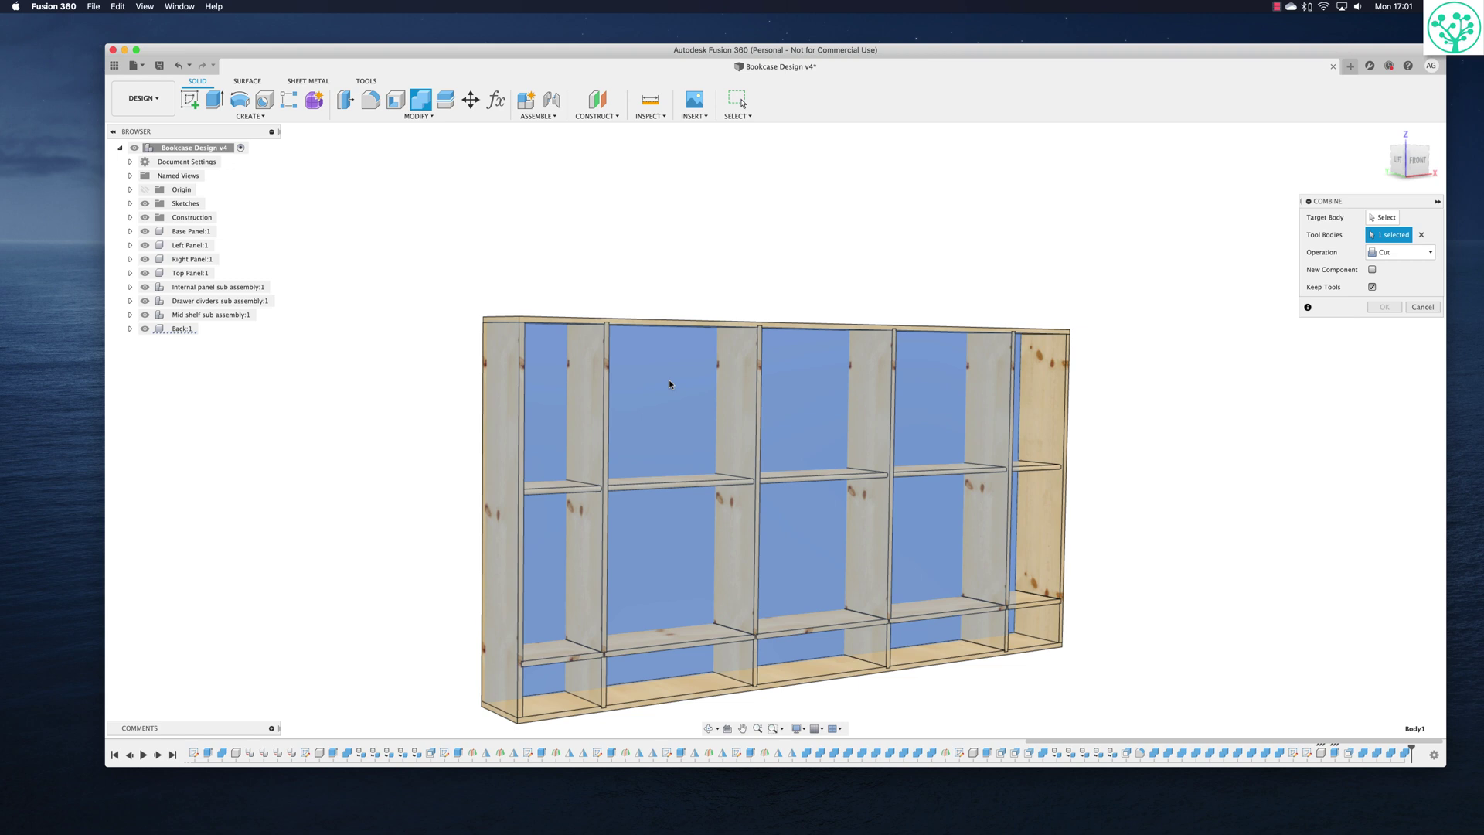
{"action": "left_click", "coordinate": [1382, 217]}
{"action": "middle_click_drag", "start_coordinate": [1149, 354], "coordinate": [846, 410], "text": "shift"}
{"action": "left_click", "coordinate": [946, 563]}
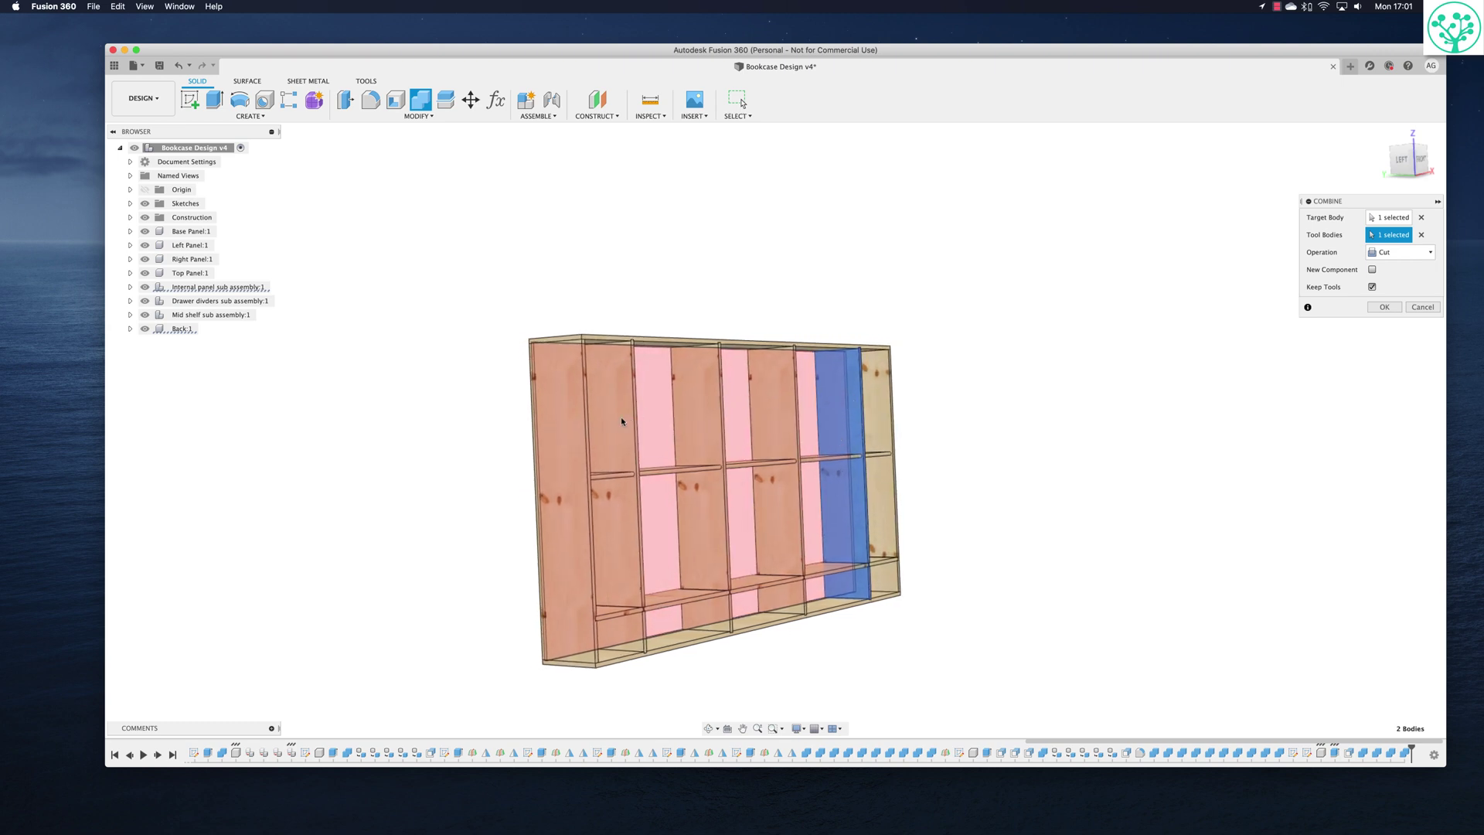
{"action": "left_click", "coordinate": [1385, 309]}
Cut the Back body out of the shelf section above the drawer space in the right end bay with Combine, keeping the tool body.
{"action": "middle_click_drag", "start_coordinate": [1120, 351], "coordinate": [1301, 498], "text": "shift"}
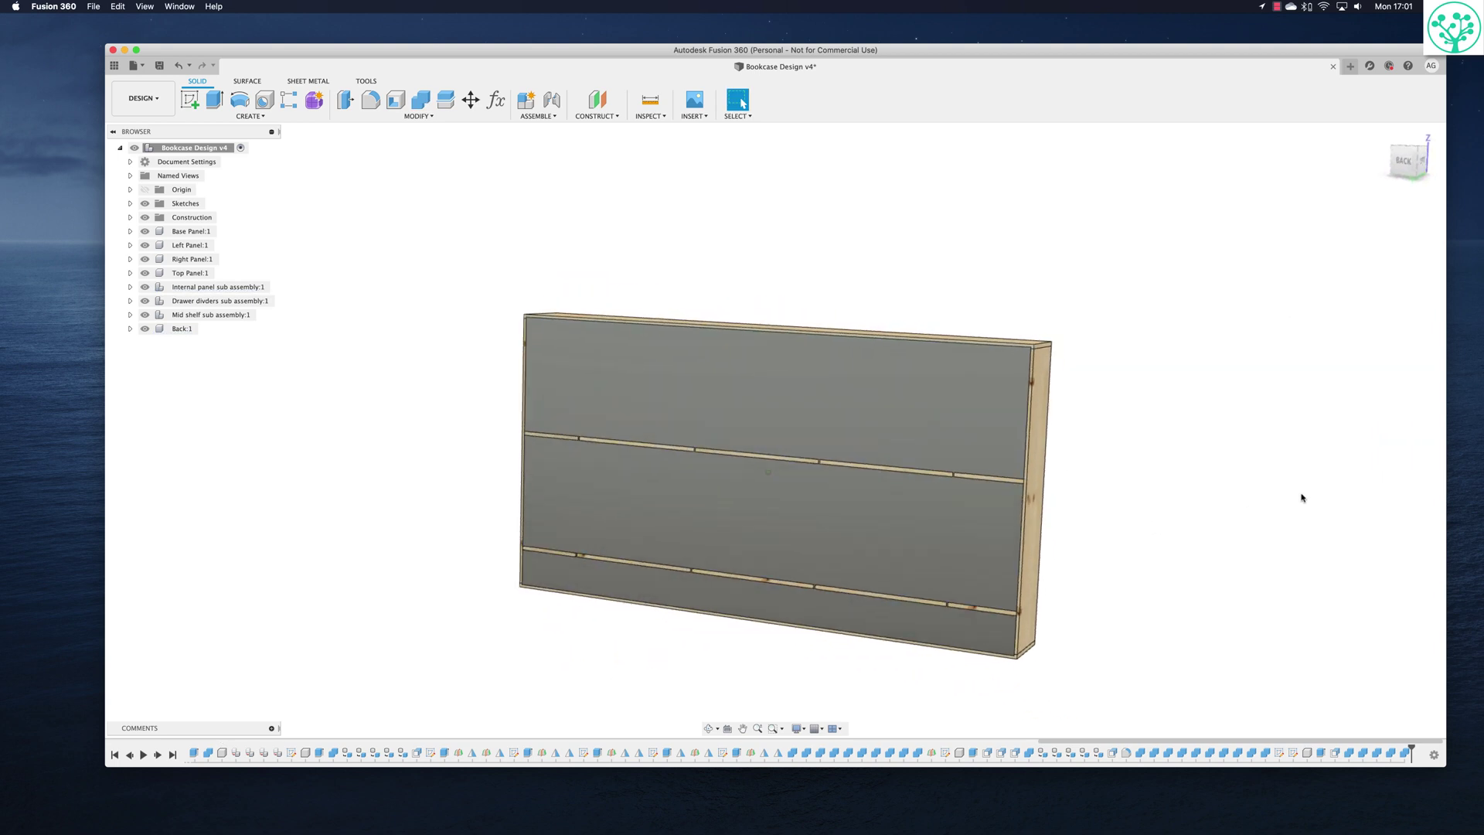
{"action": "scroll", "coordinate": [1302, 498], "scroll_direction": "left", "scroll_amount": 15, "text": "shift"}
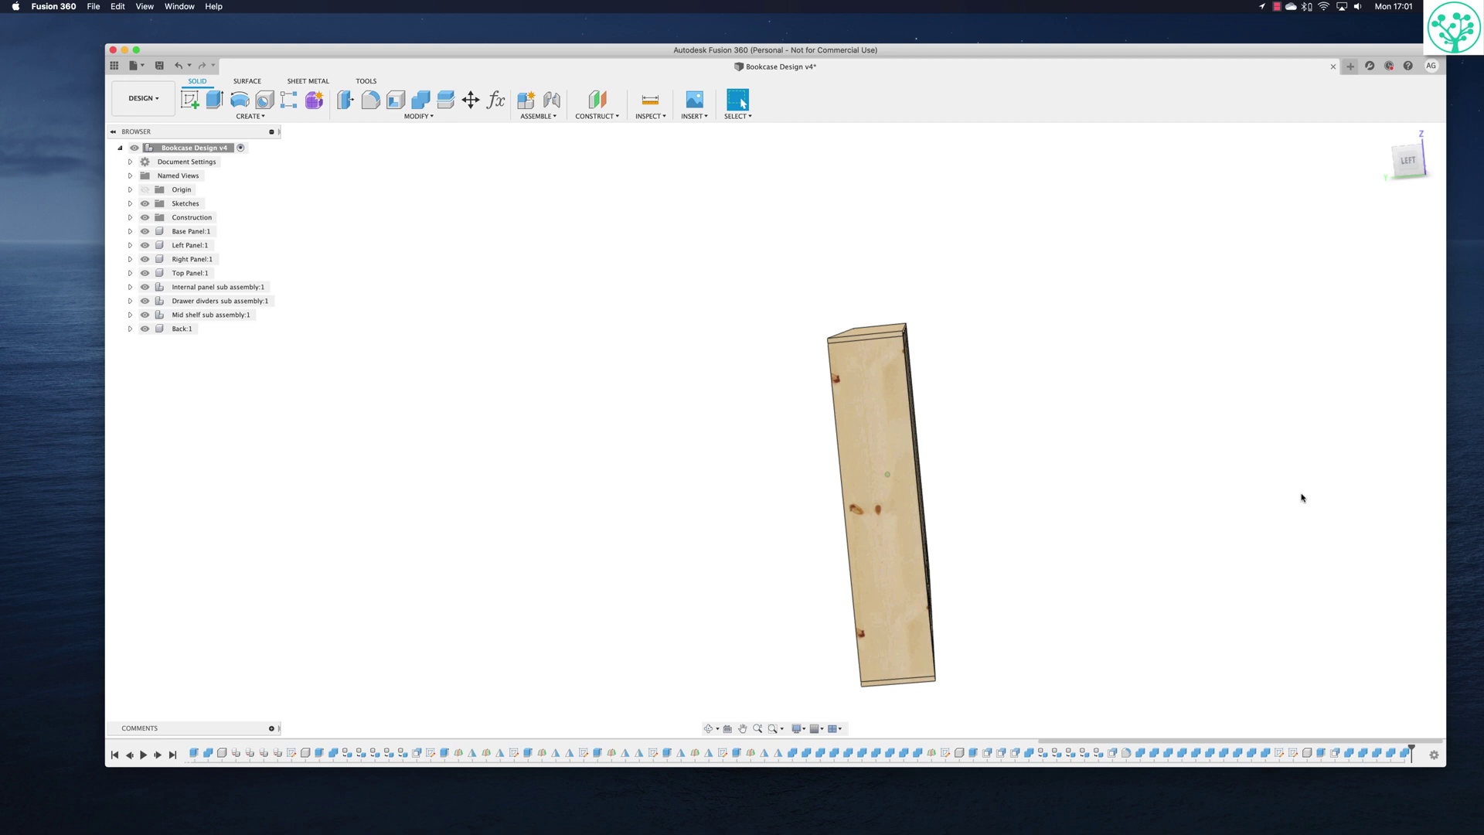
{"action": "scroll", "coordinate": [1302, 497], "scroll_direction": "left", "scroll_amount": 15, "text": "shift"}
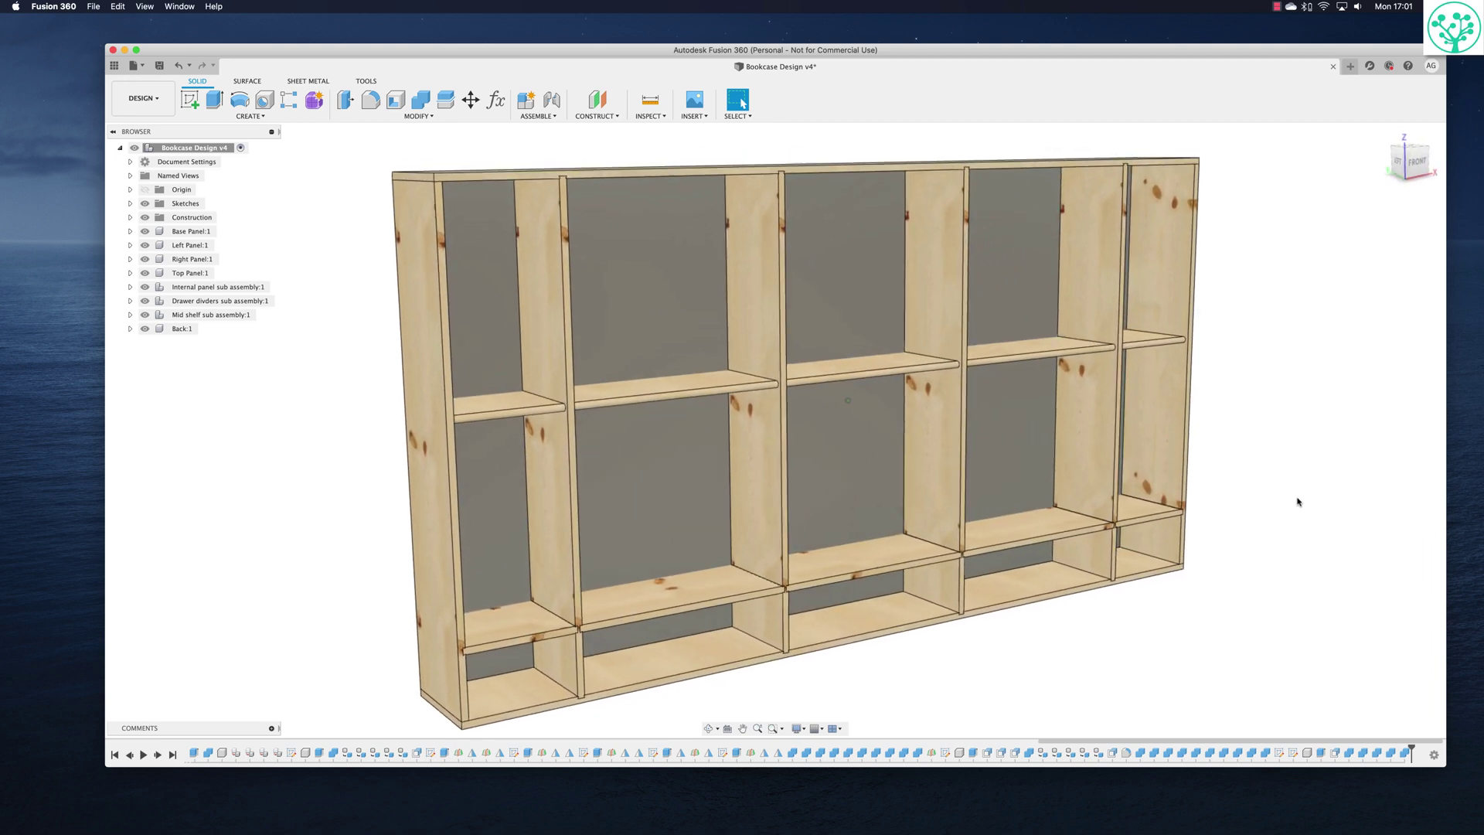
{"action": "scroll", "coordinate": [1311, 486], "scroll_direction": "down", "scroll_amount": 2}
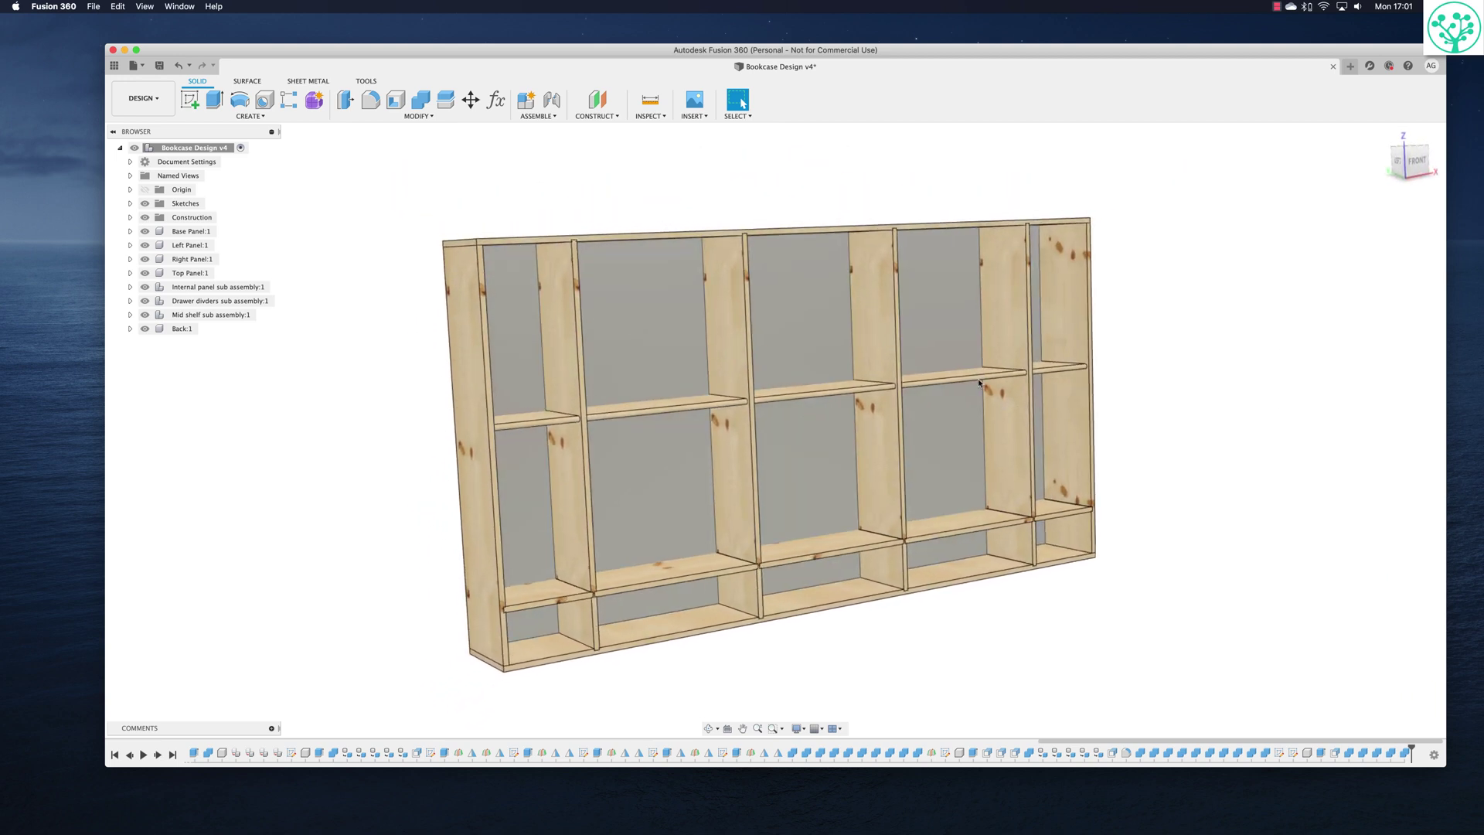
{"action": "scroll", "coordinate": [958, 411], "scroll_direction": "left", "scroll_amount": 5, "text": "shift"}
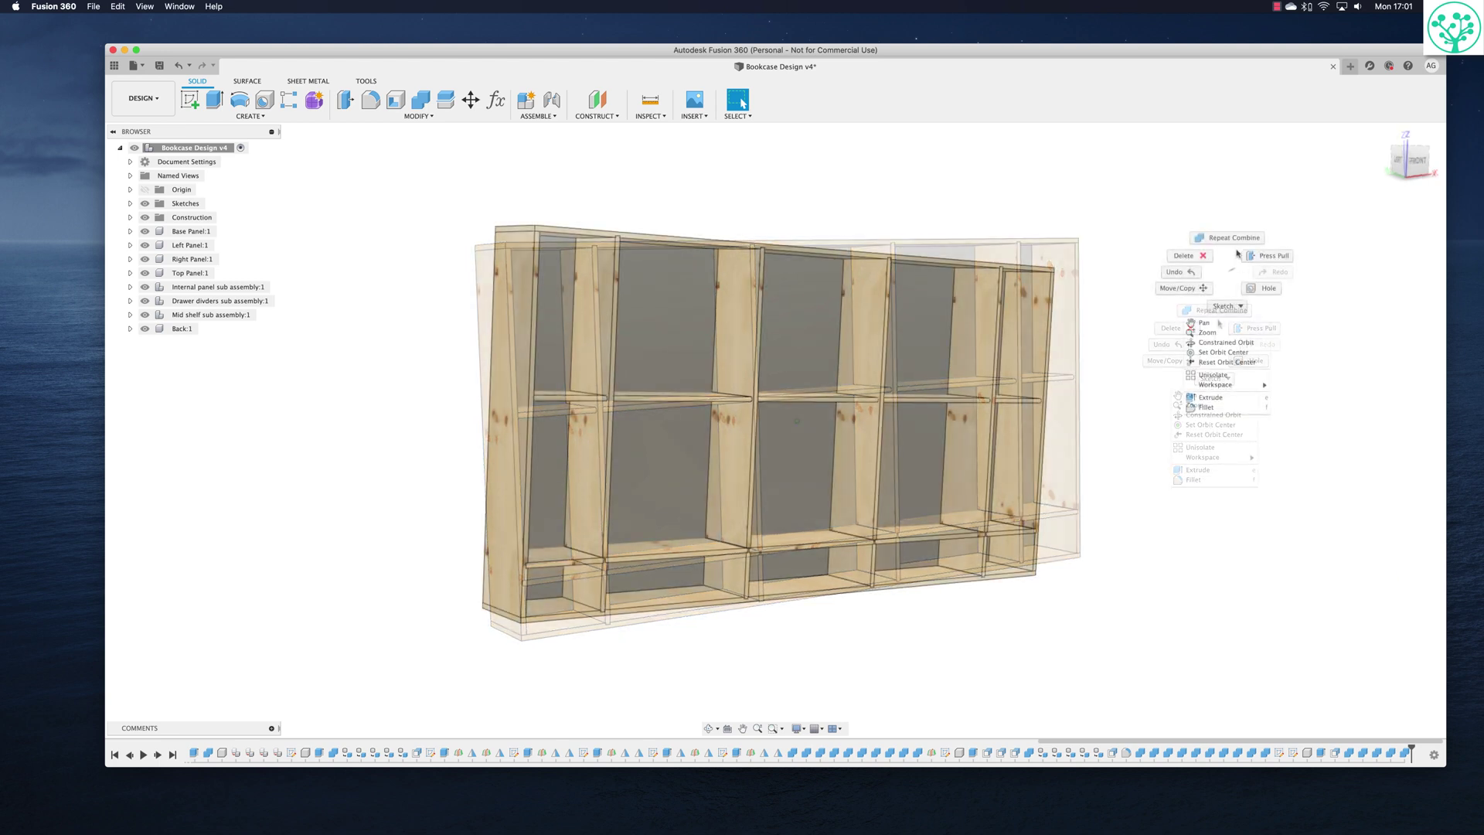
{"action": "left_click", "coordinate": [1230, 238]}
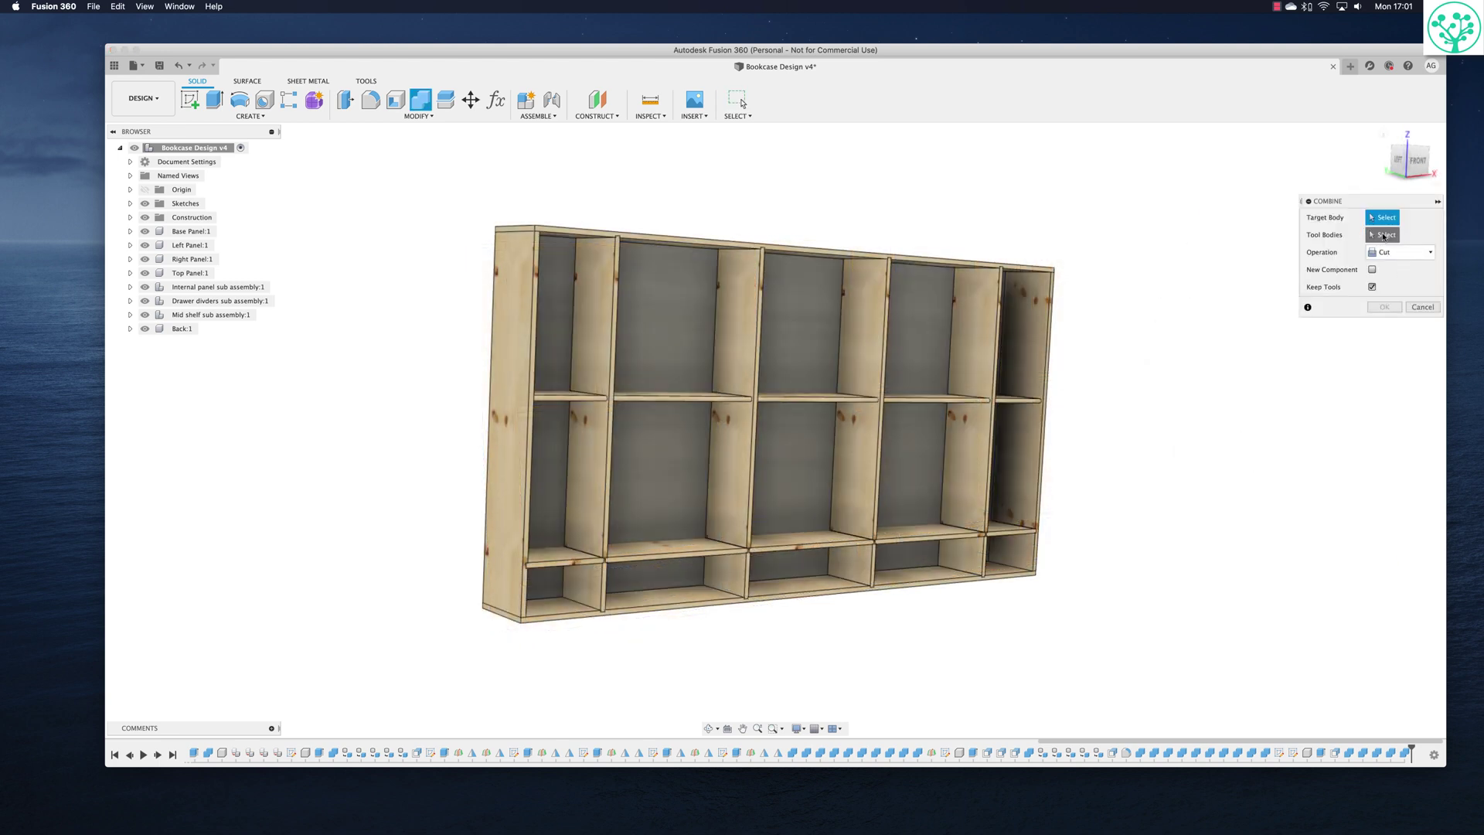
{"action": "left_click", "coordinate": [901, 490]}
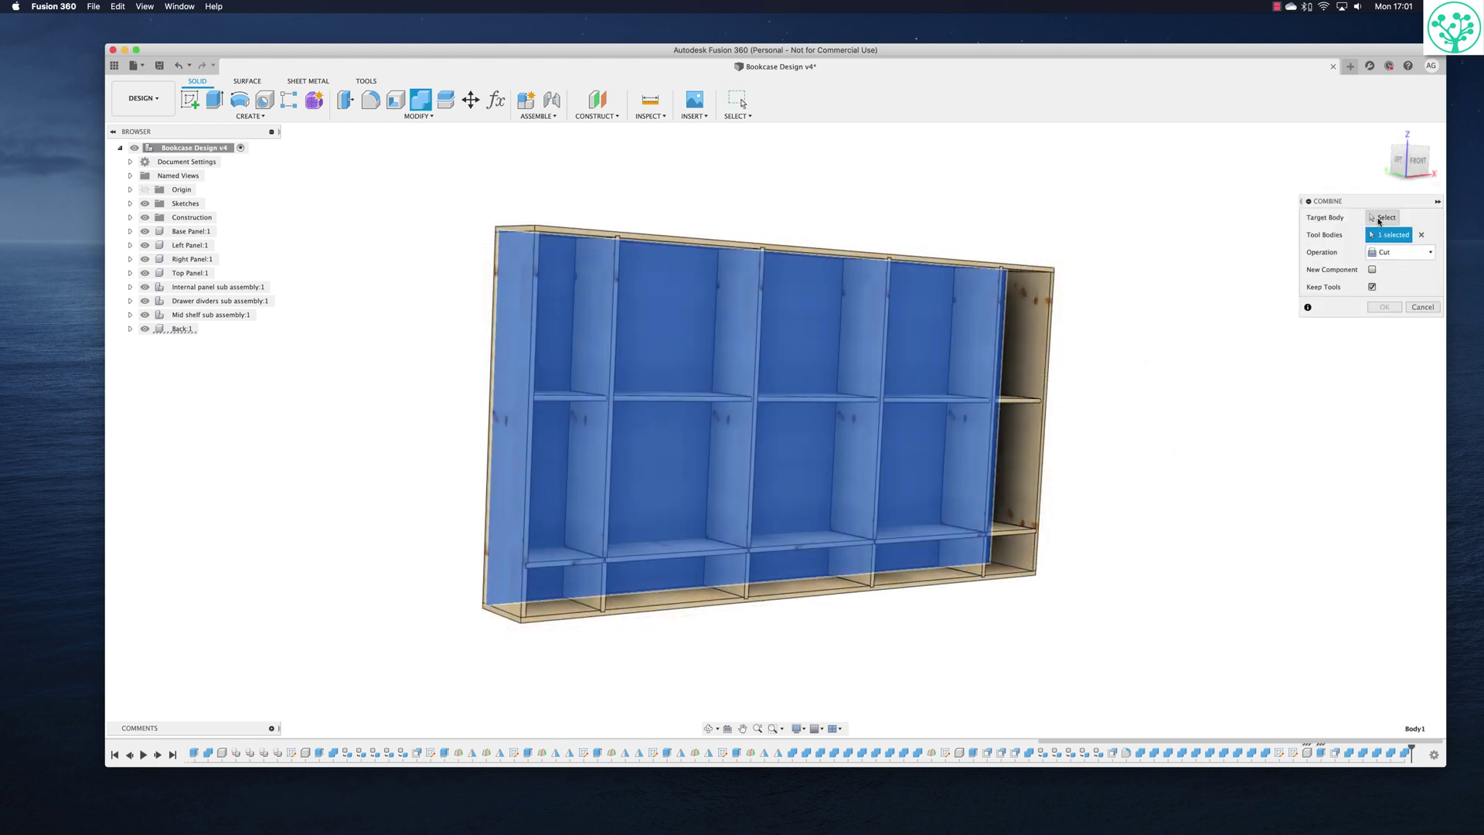
{"action": "middle_click_drag", "start_coordinate": [1008, 529], "coordinate": [993, 539], "text": "shift"}
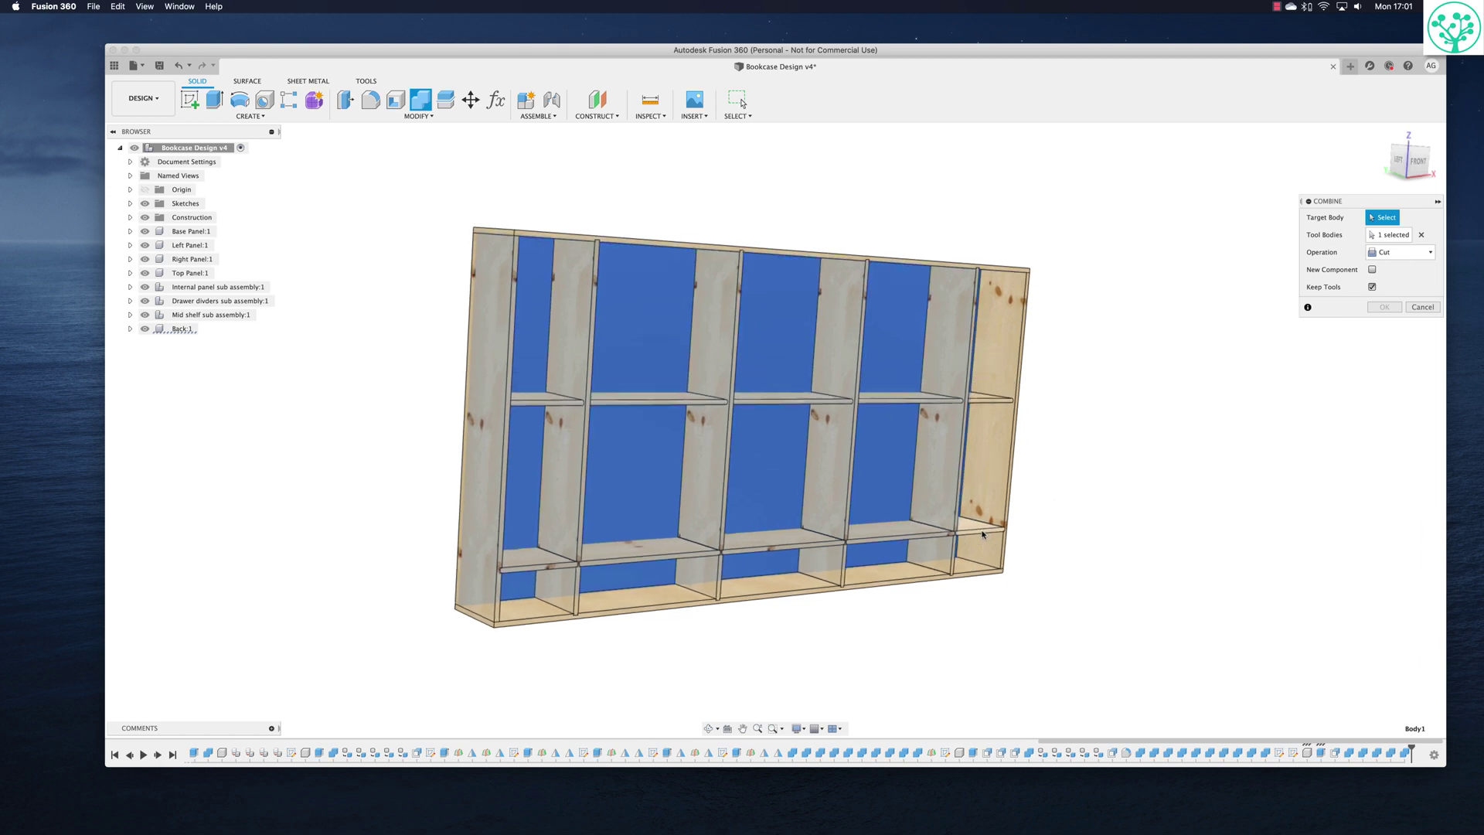
{"action": "left_click", "coordinate": [982, 533]}
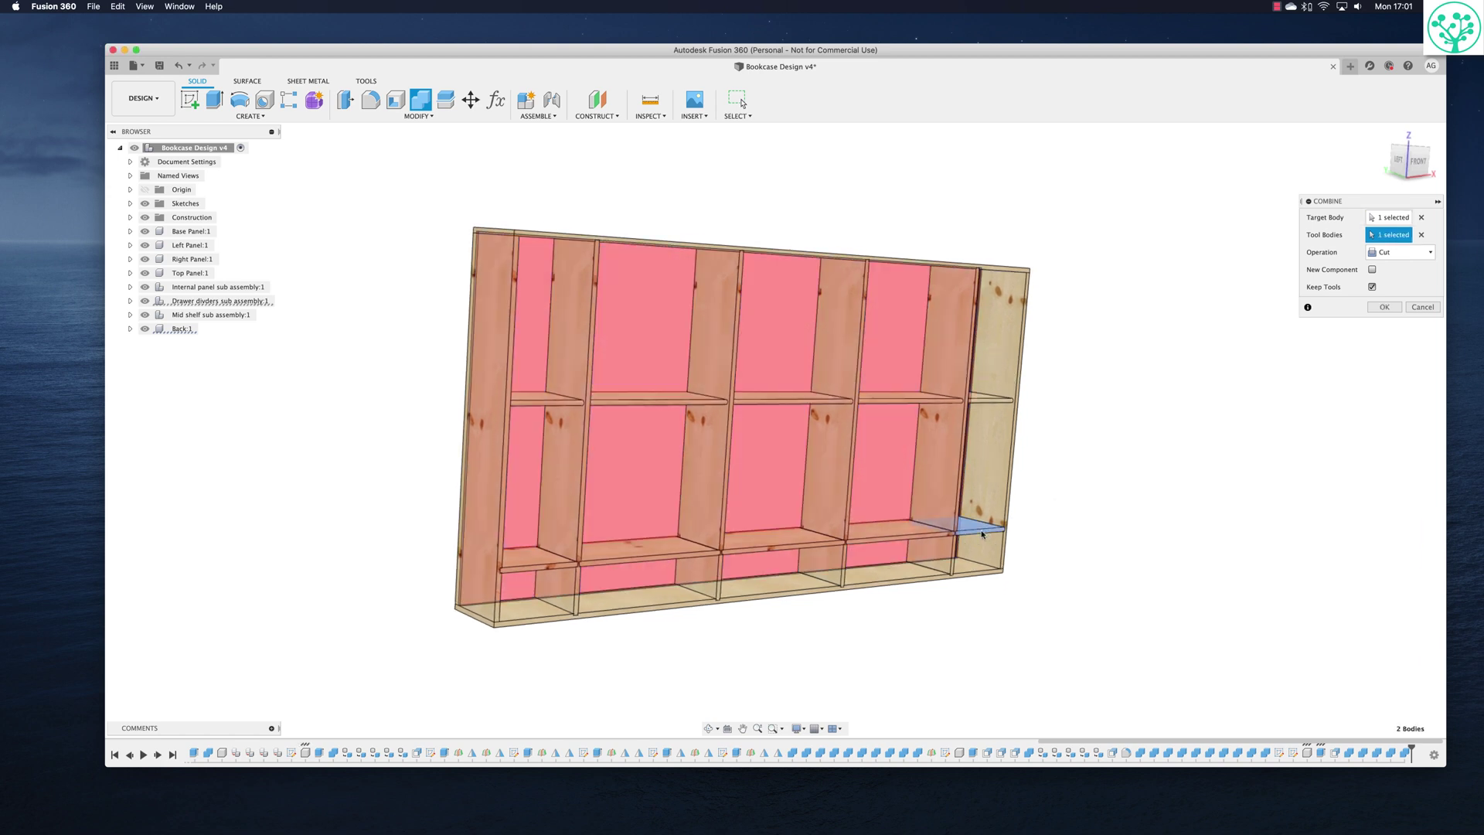
{"action": "left_click", "coordinate": [1389, 310]}
Repeat the Combine cut with Back as the tool body on the remaining shelf sections.
{"action": "middle_click_drag", "start_coordinate": [1156, 369], "coordinate": [951, 388], "text": "shift"}
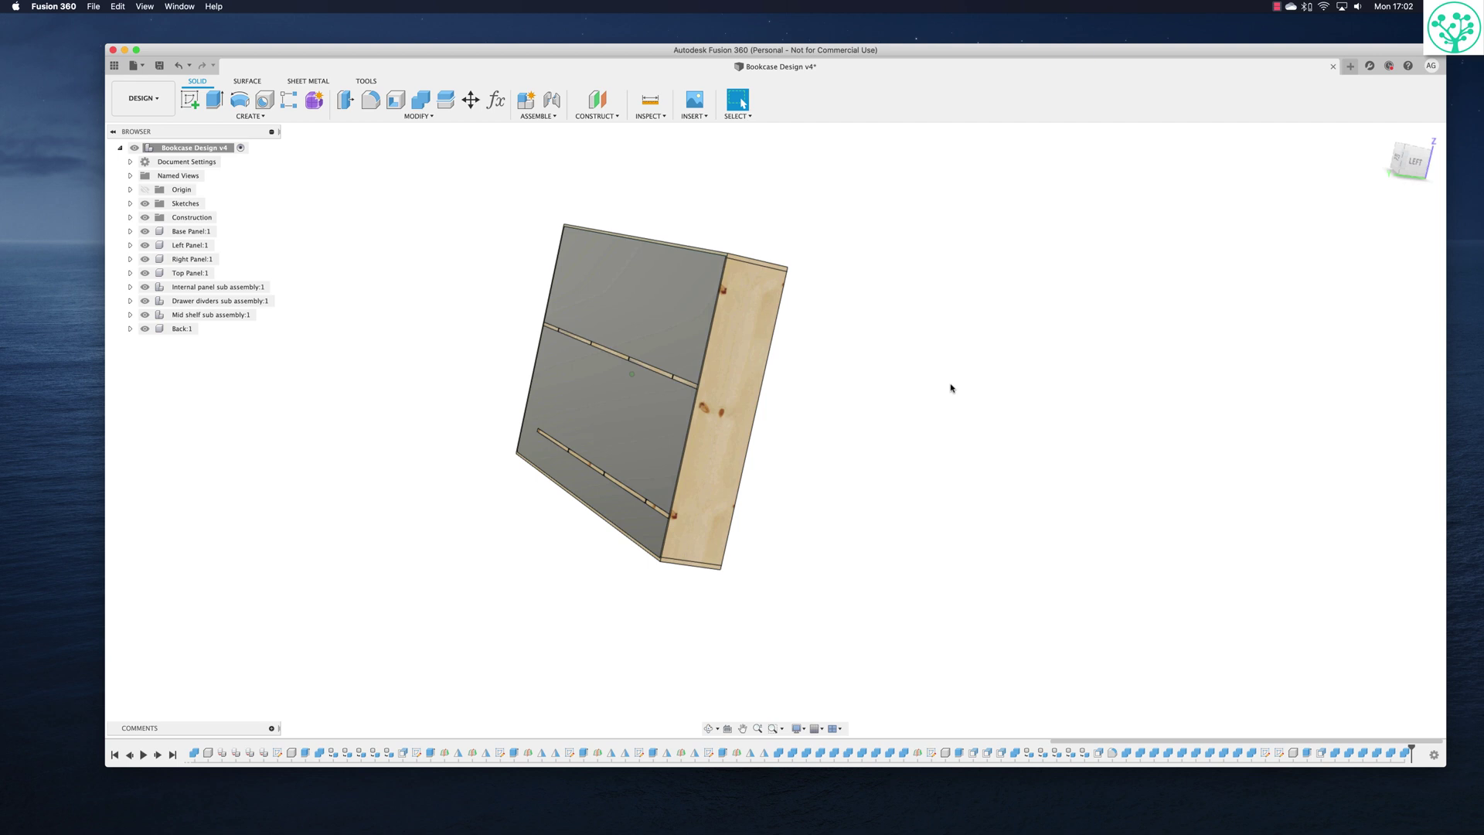
{"action": "mouse_move", "coordinate": [950, 388]}
{"action": "middle_mouse_down", "text": "shift"}
{"action": "mouse_move", "coordinate": [1136, 417]}
{"action": "mouse_move", "coordinate": [1191, 443]}
{"action": "mouse_move", "coordinate": [1179, 394]}
{"action": "mouse_move", "coordinate": [1146, 374]}
{"action": "mouse_move", "coordinate": [1162, 368]}
{"action": "mouse_move", "coordinate": [937, 367]}
{"action": "middle_mouse_up", "text": "shift"}
{"action": "scroll", "coordinate": [1191, 443], "scroll_direction": "right", "scroll_amount": 10, "text": "shift"}
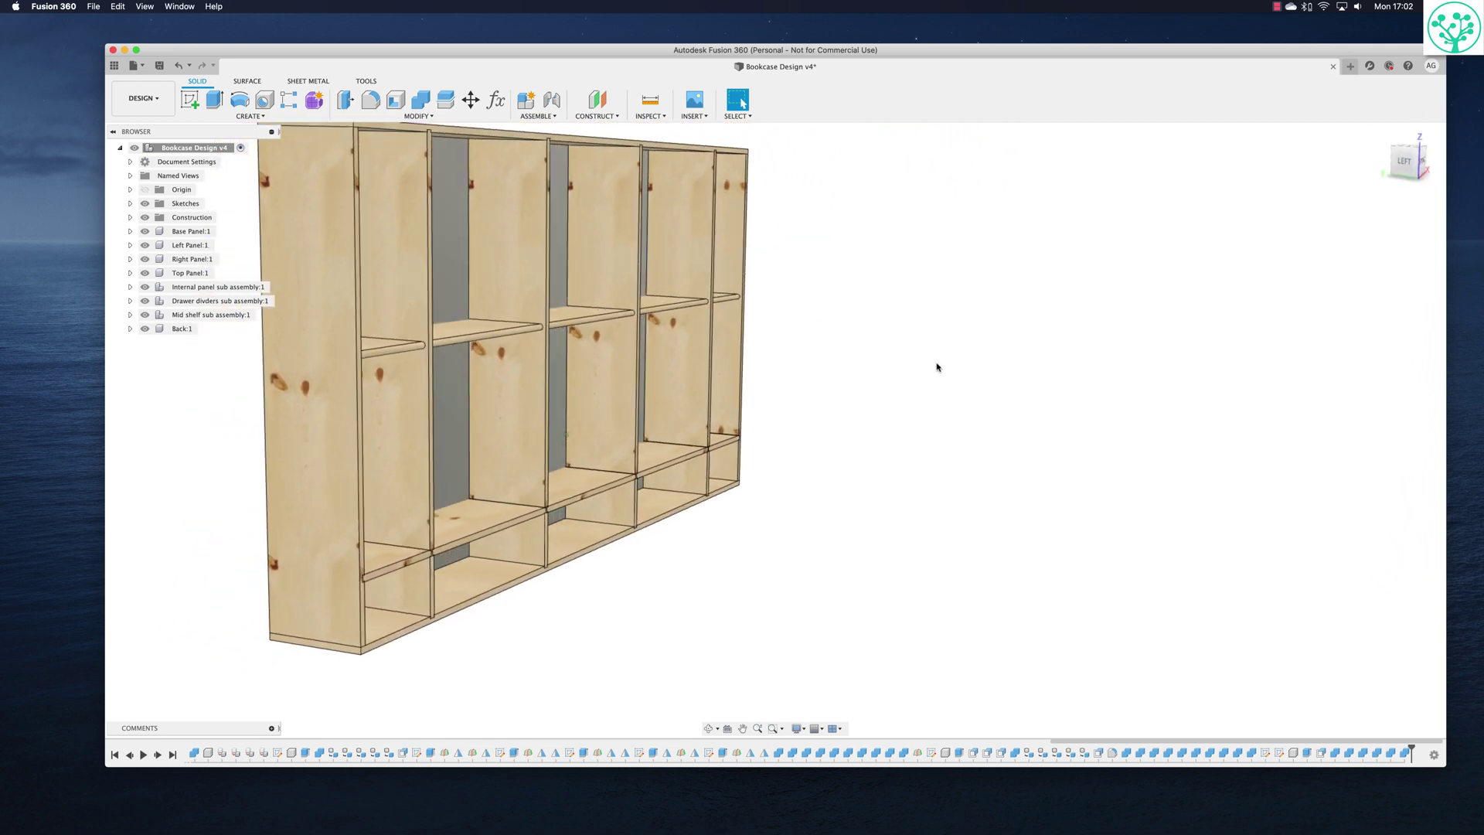
{"action": "right_click", "coordinate": [937, 367]}
{"action": "left_click", "coordinate": [943, 333]}
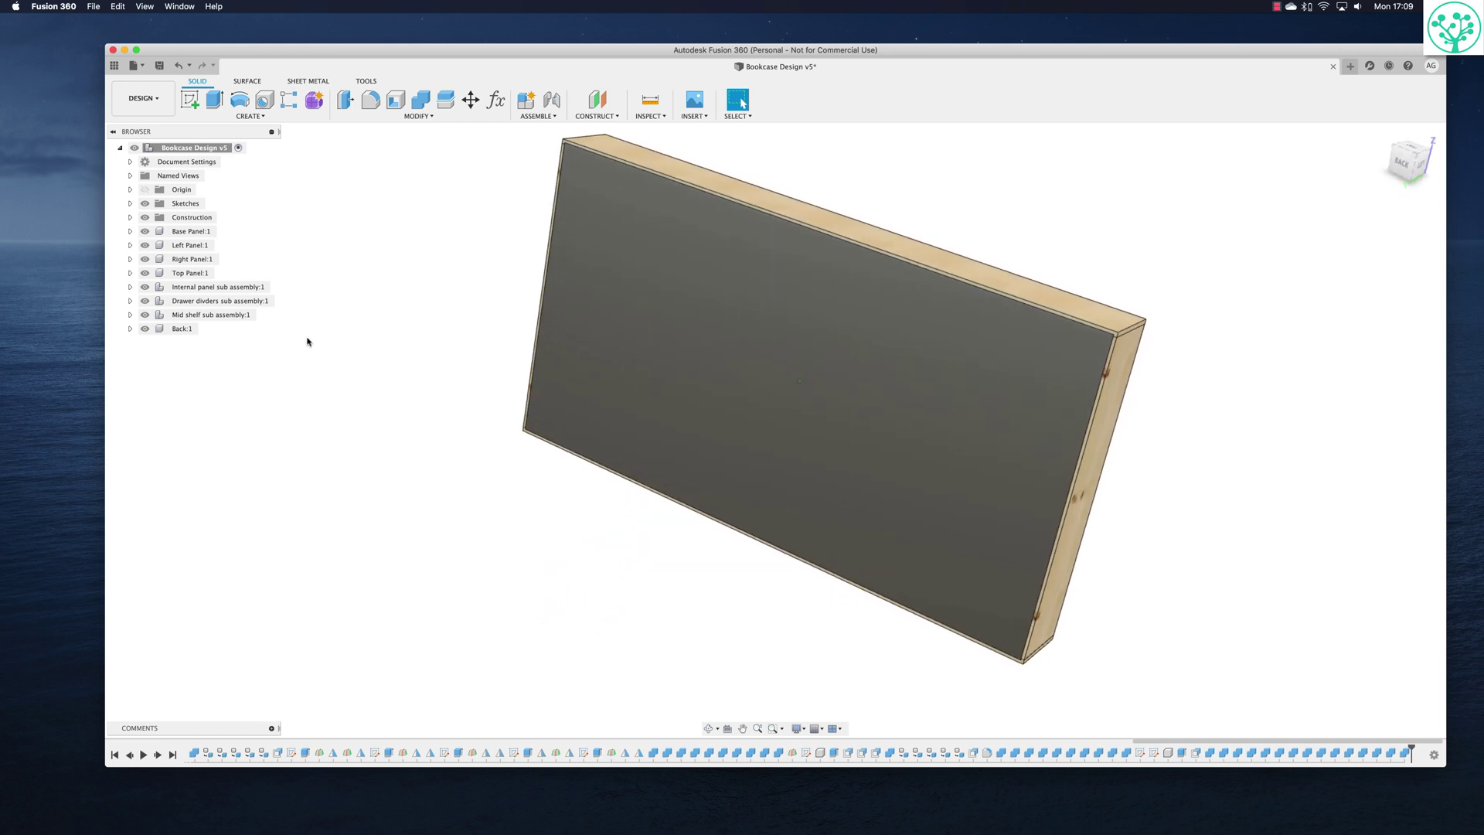
Hide the Back component, examine the recess cut around the rear edges of the panels and shelves, and show Back again.
{"action": "left_click", "coordinate": [144, 329]}
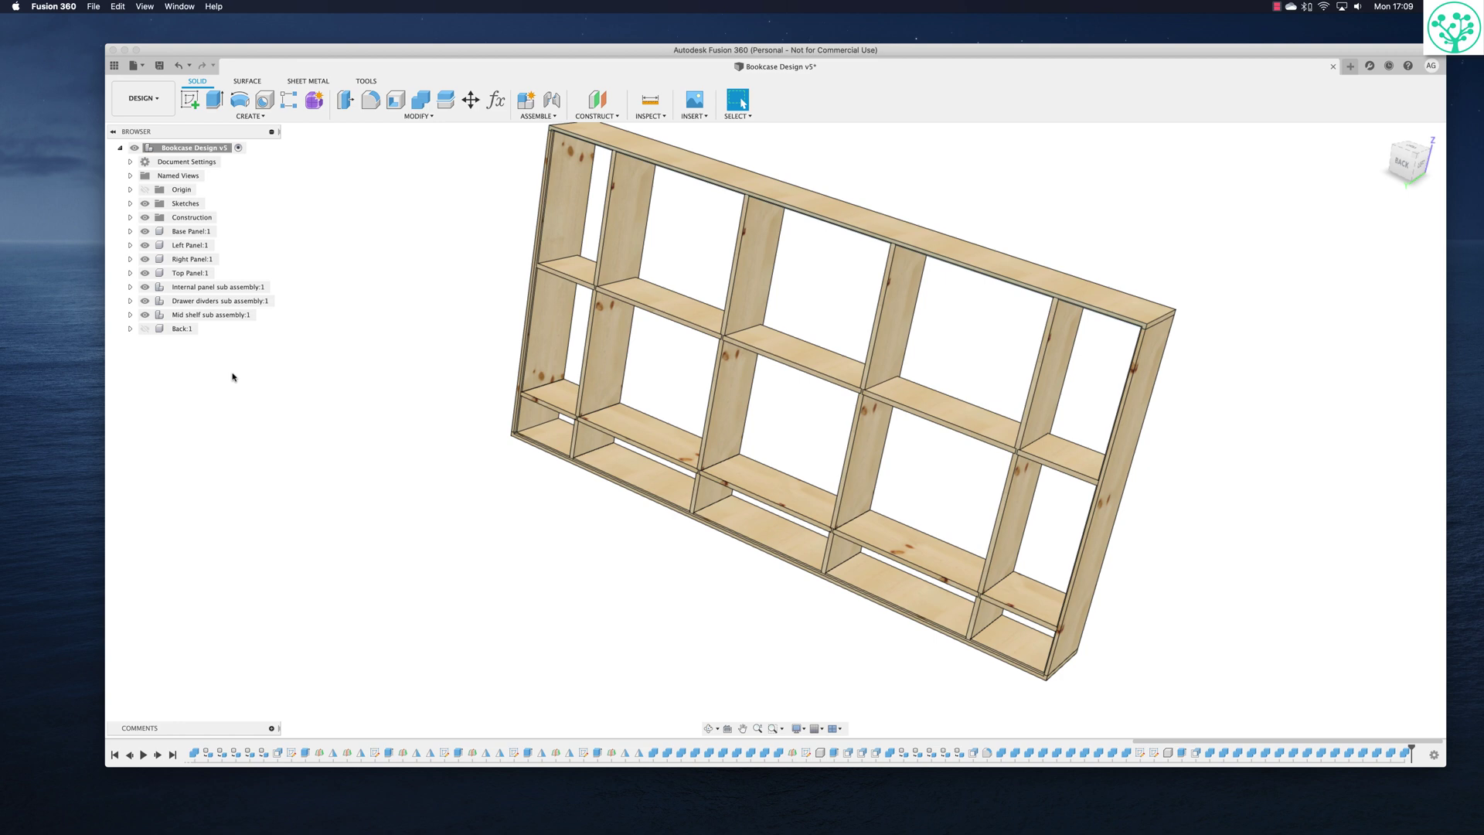
{"action": "scroll", "coordinate": [719, 271], "scroll_direction": "up", "scroll_amount": 3}
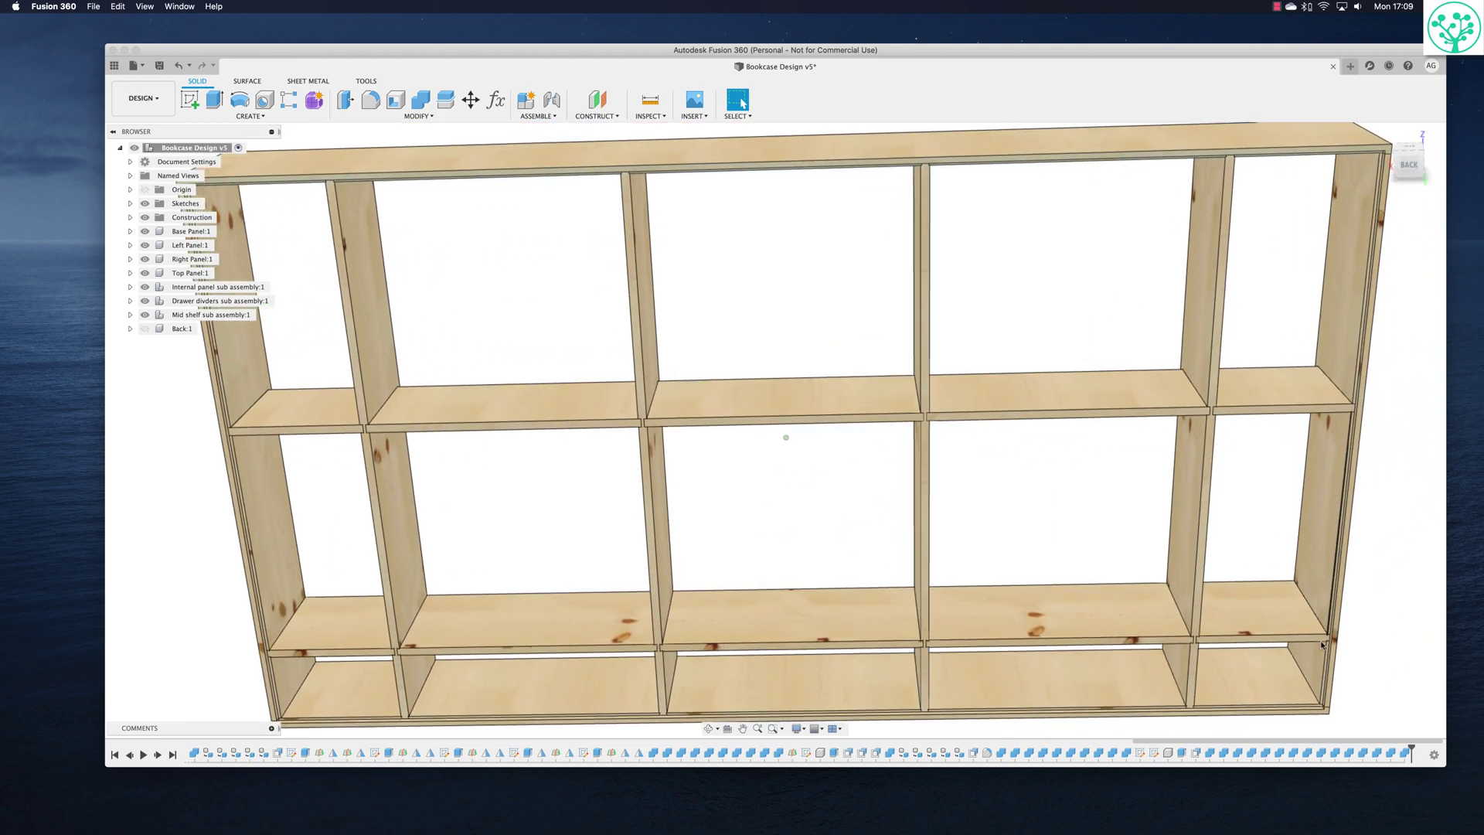
{"action": "middle_click_drag", "start_coordinate": [1322, 644], "coordinate": [295, 388], "text": "shift"}
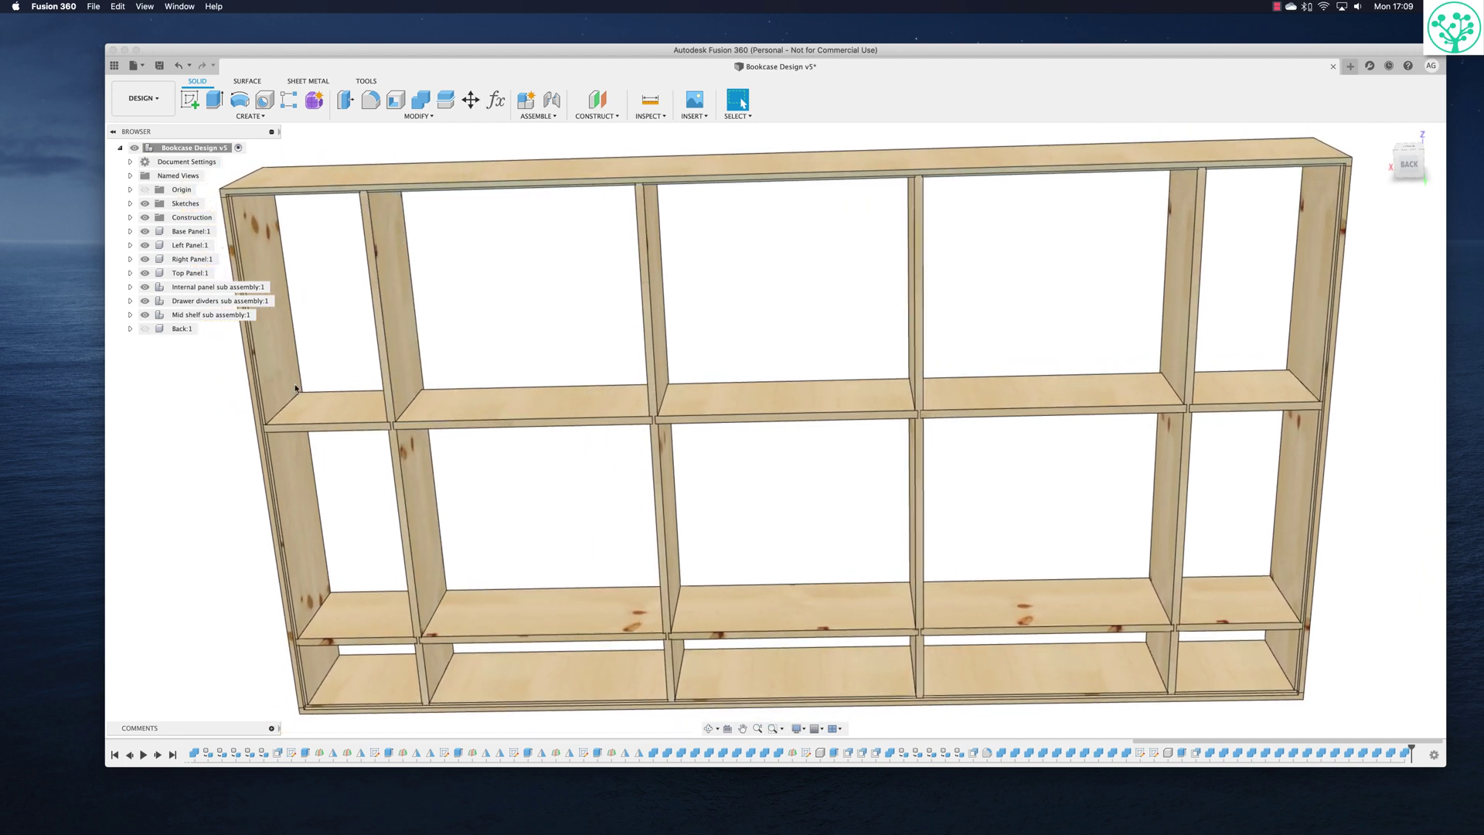
{"action": "middle_click_drag", "start_coordinate": [796, 420], "coordinate": [1195, 694], "text": "shift"}
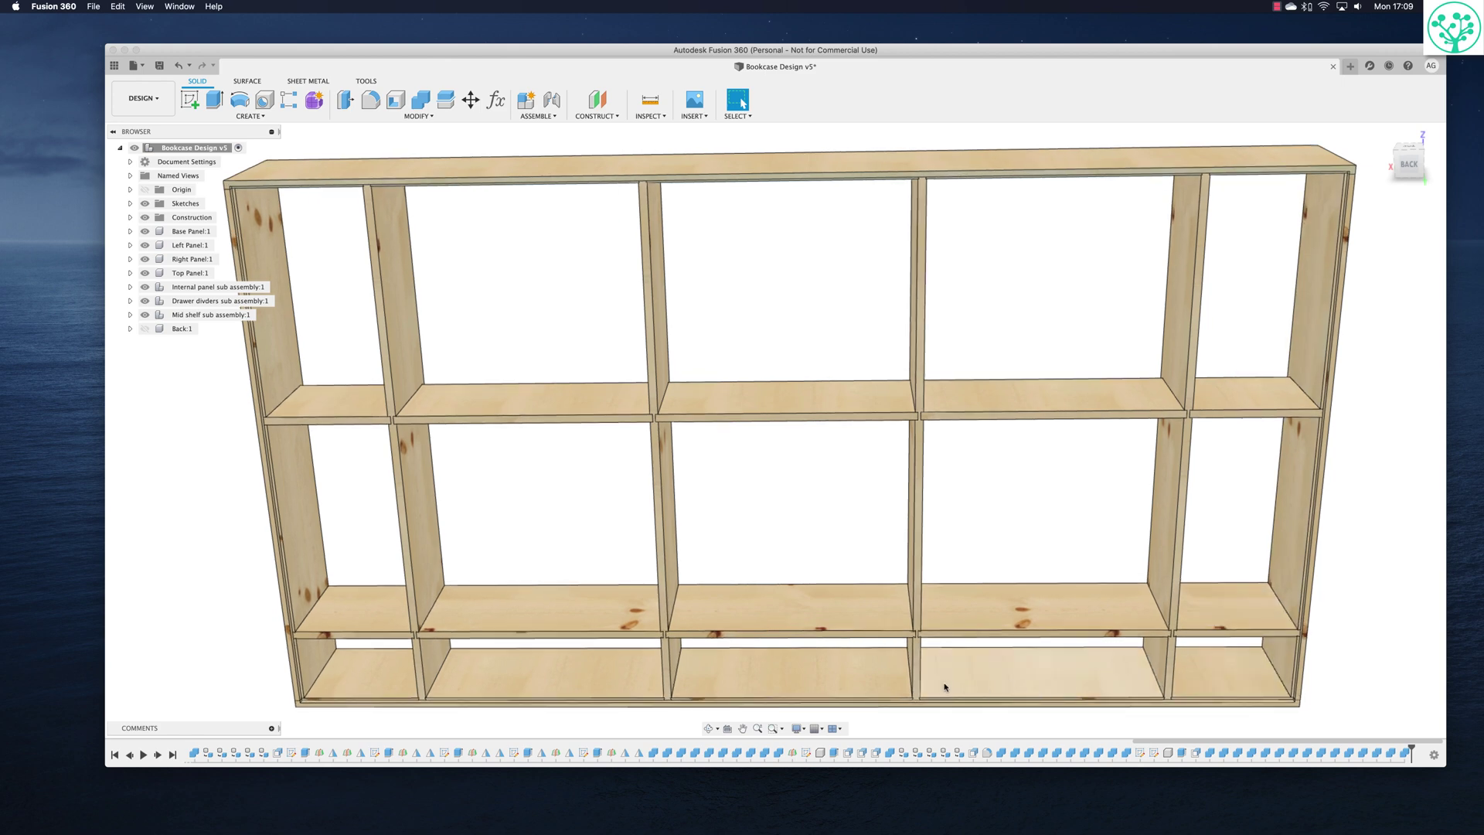
{"action": "middle_click_drag", "start_coordinate": [948, 686], "coordinate": [934, 484], "text": "shift"}
{"action": "left_click", "coordinate": [145, 328]}
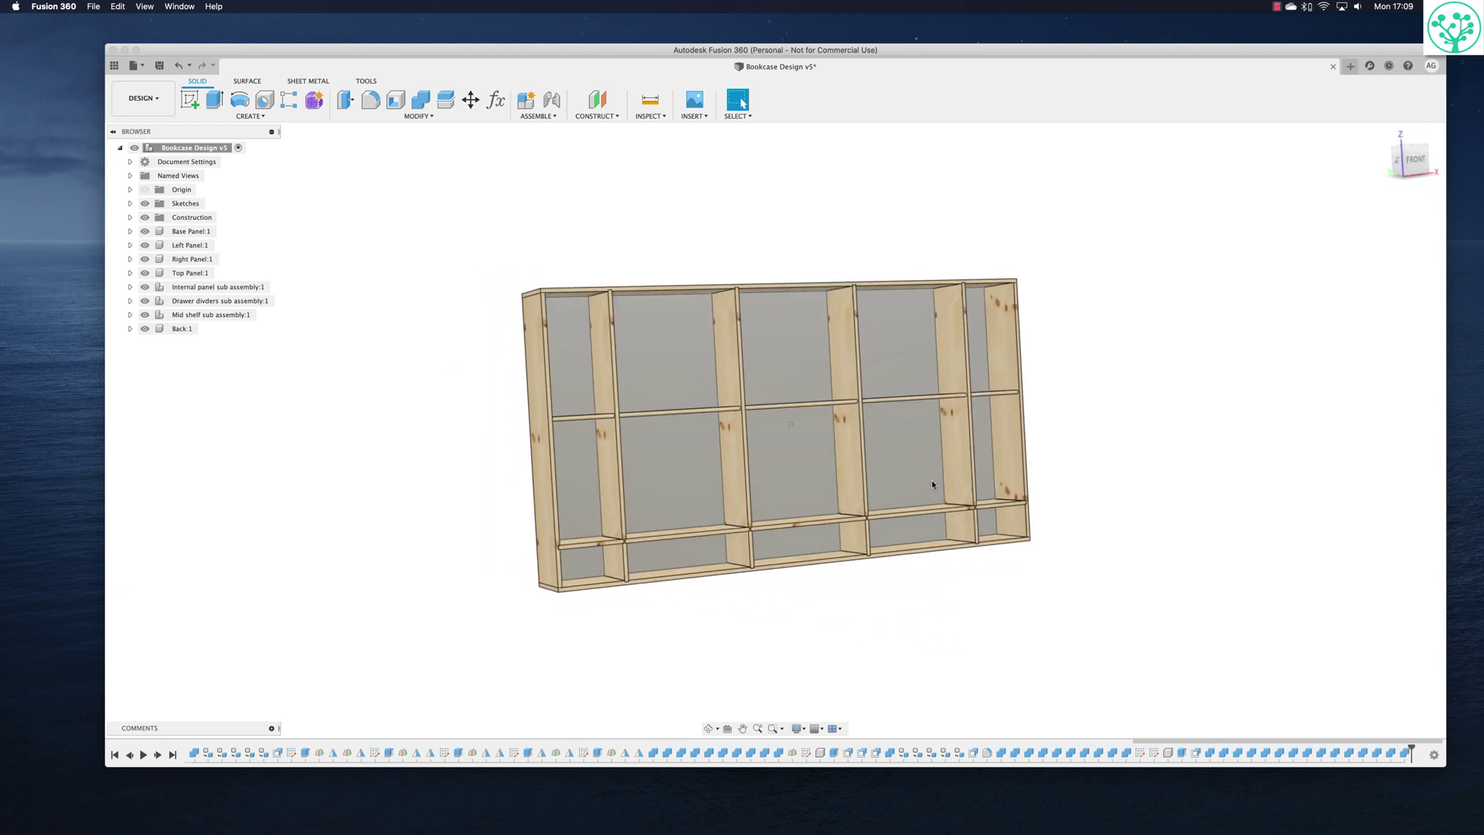
Assign the Plywood, Finish physical material from the Wood library to the Back component.
{"action": "scroll", "coordinate": [580, 450], "scroll_direction": "up", "scroll_amount": 3}
{"action": "right_click", "coordinate": [183, 330]}
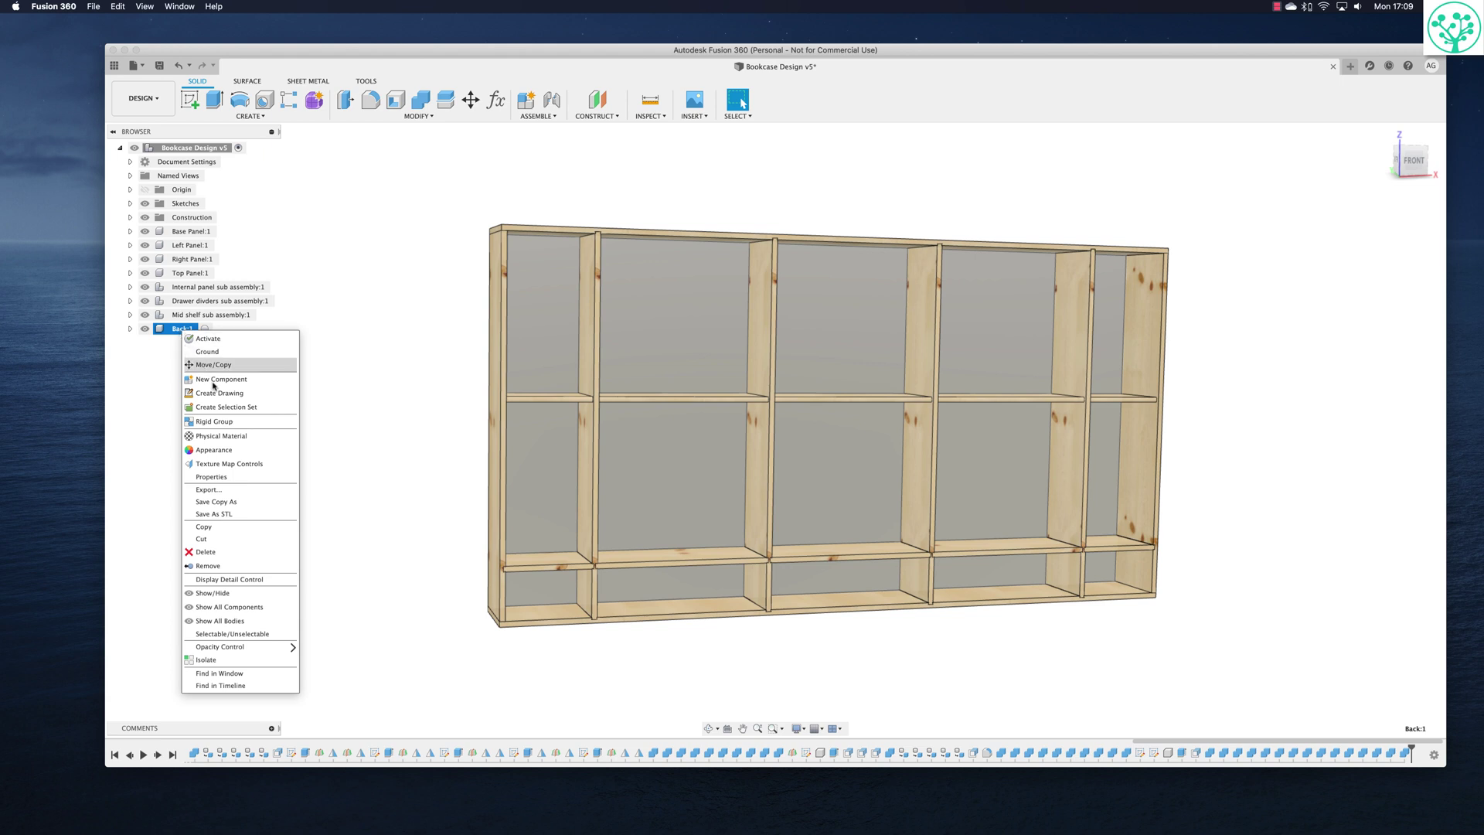
{"action": "left_click", "coordinate": [220, 439]}
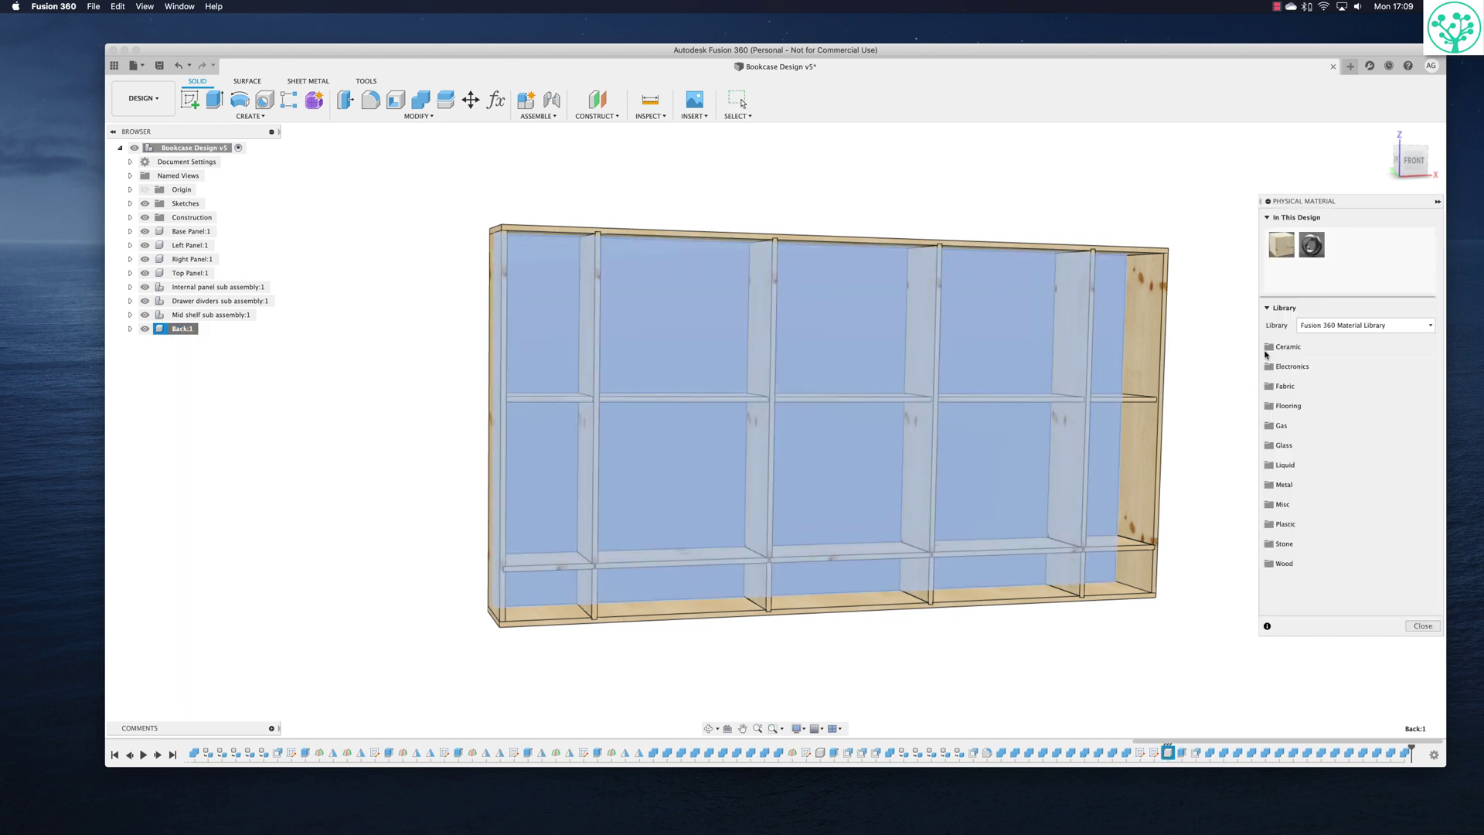
{"action": "left_click", "coordinate": [1276, 563]}
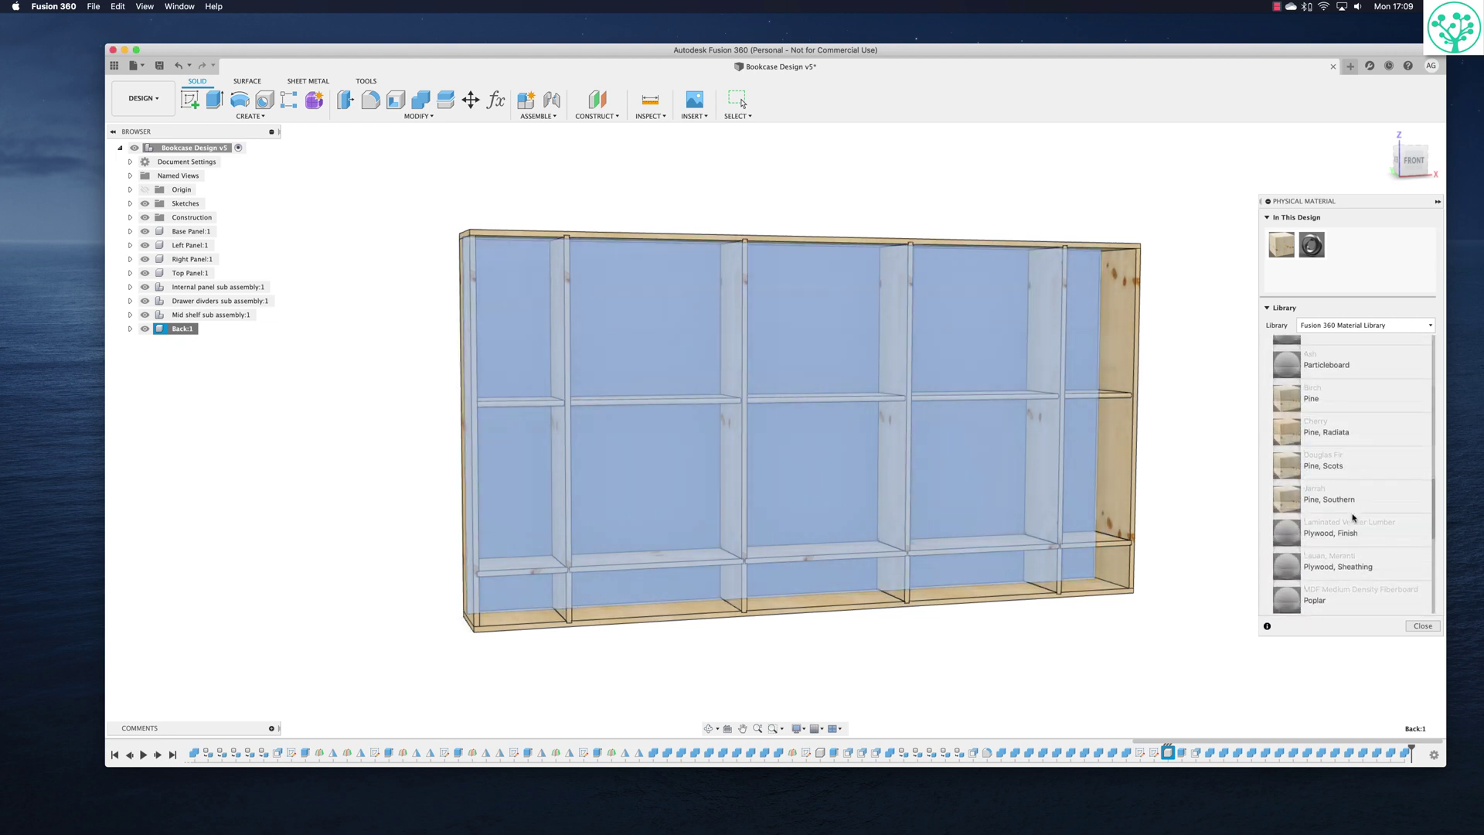
{"action": "scroll", "coordinate": [1344, 494], "scroll_direction": "down", "scroll_amount": 5}
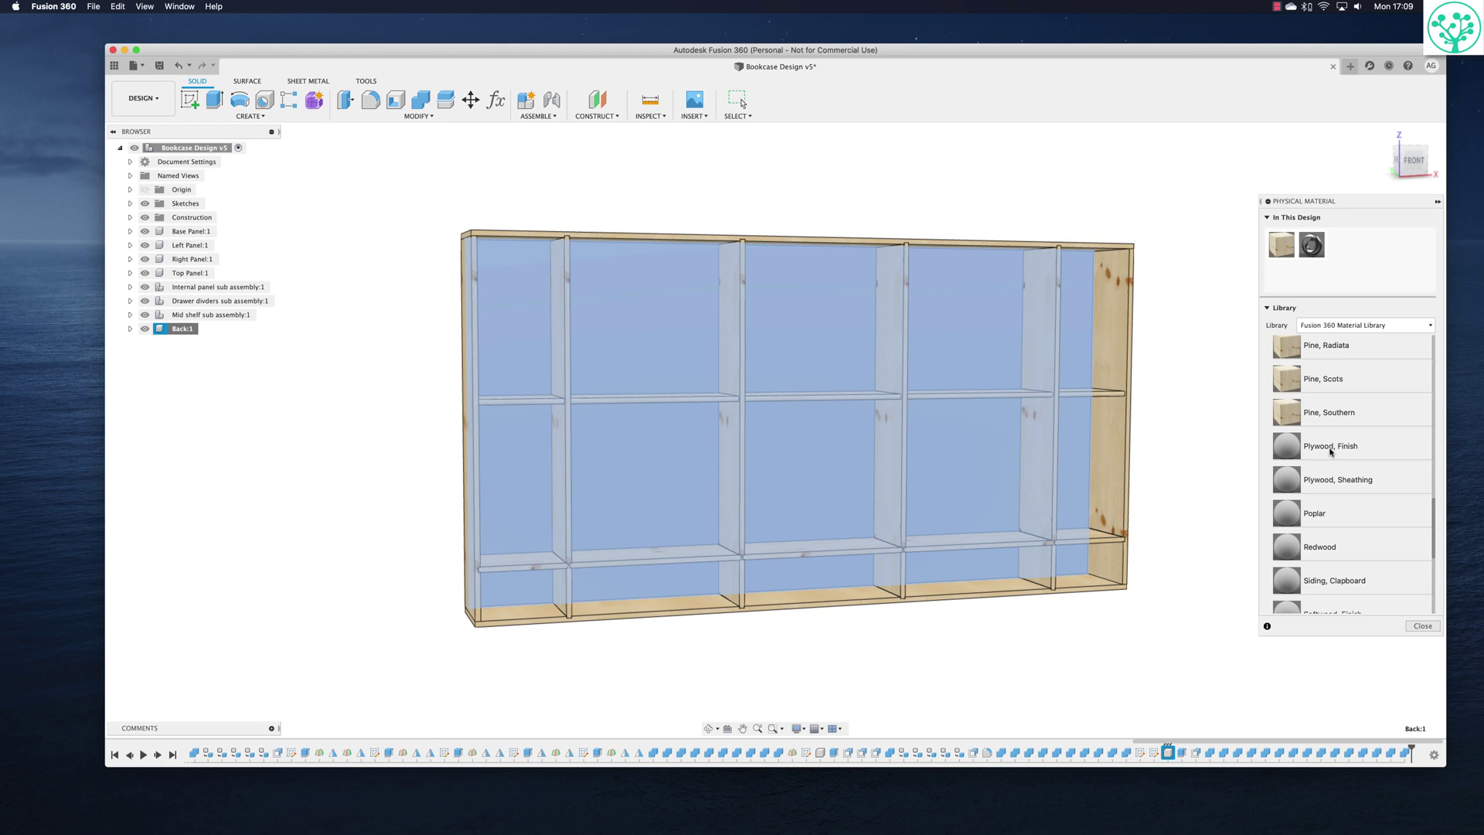
{"action": "left_click_drag", "start_coordinate": [1306, 449], "coordinate": [994, 441]}
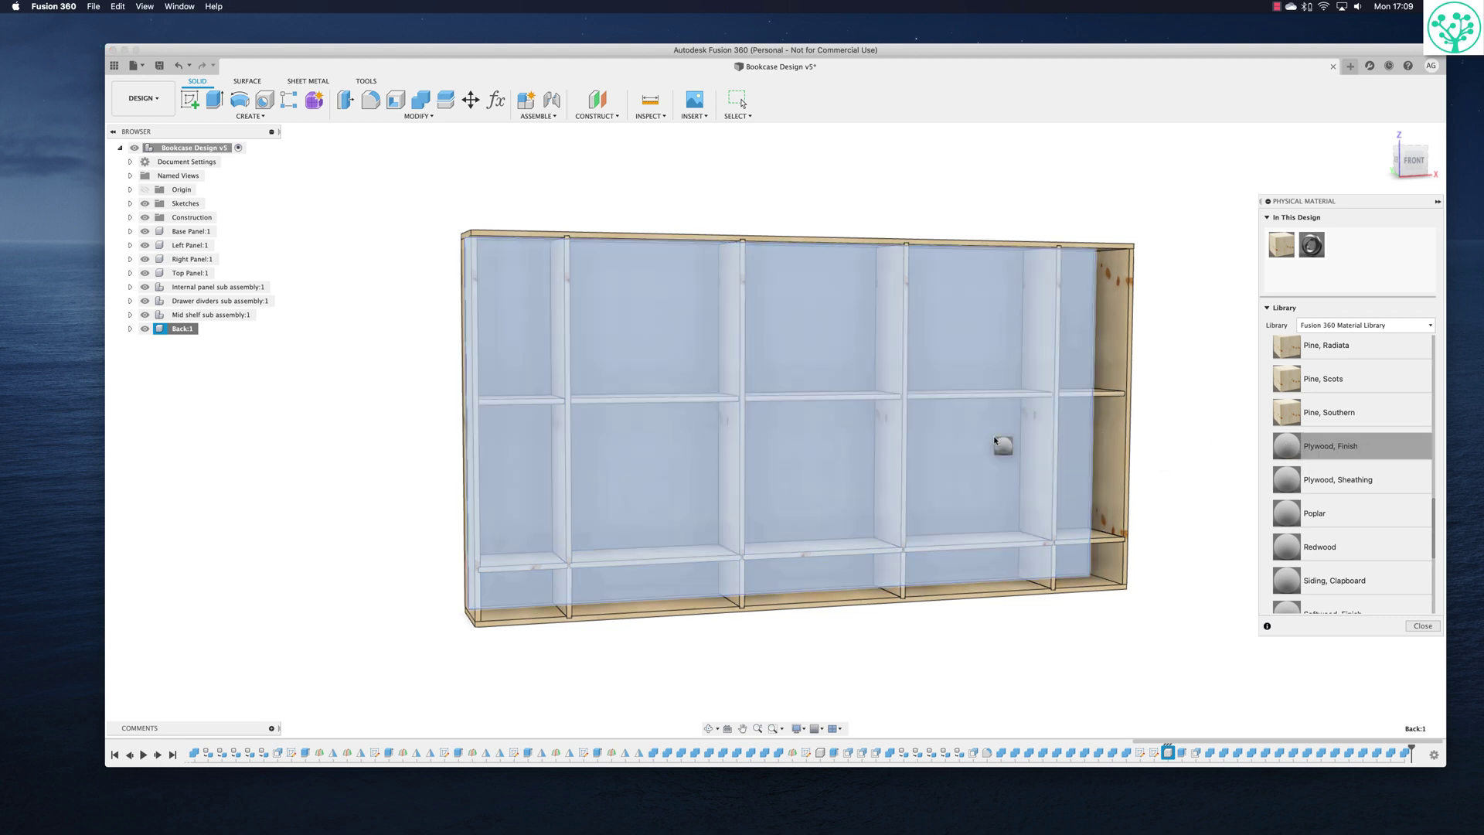
{"action": "left_click_drag", "start_coordinate": [995, 441], "coordinate": [996, 442]}
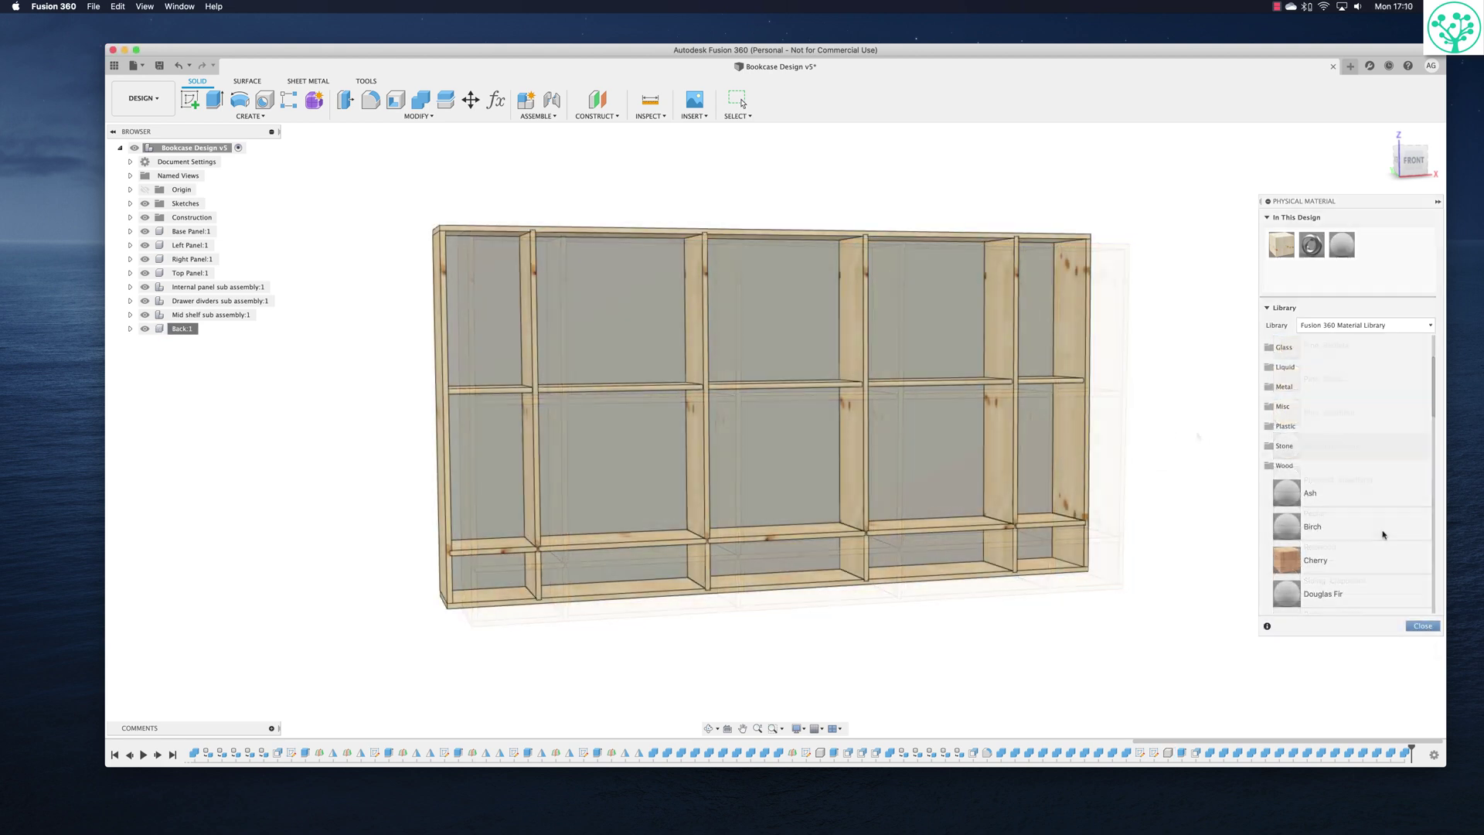
{"action": "key", "text": "Escape"}
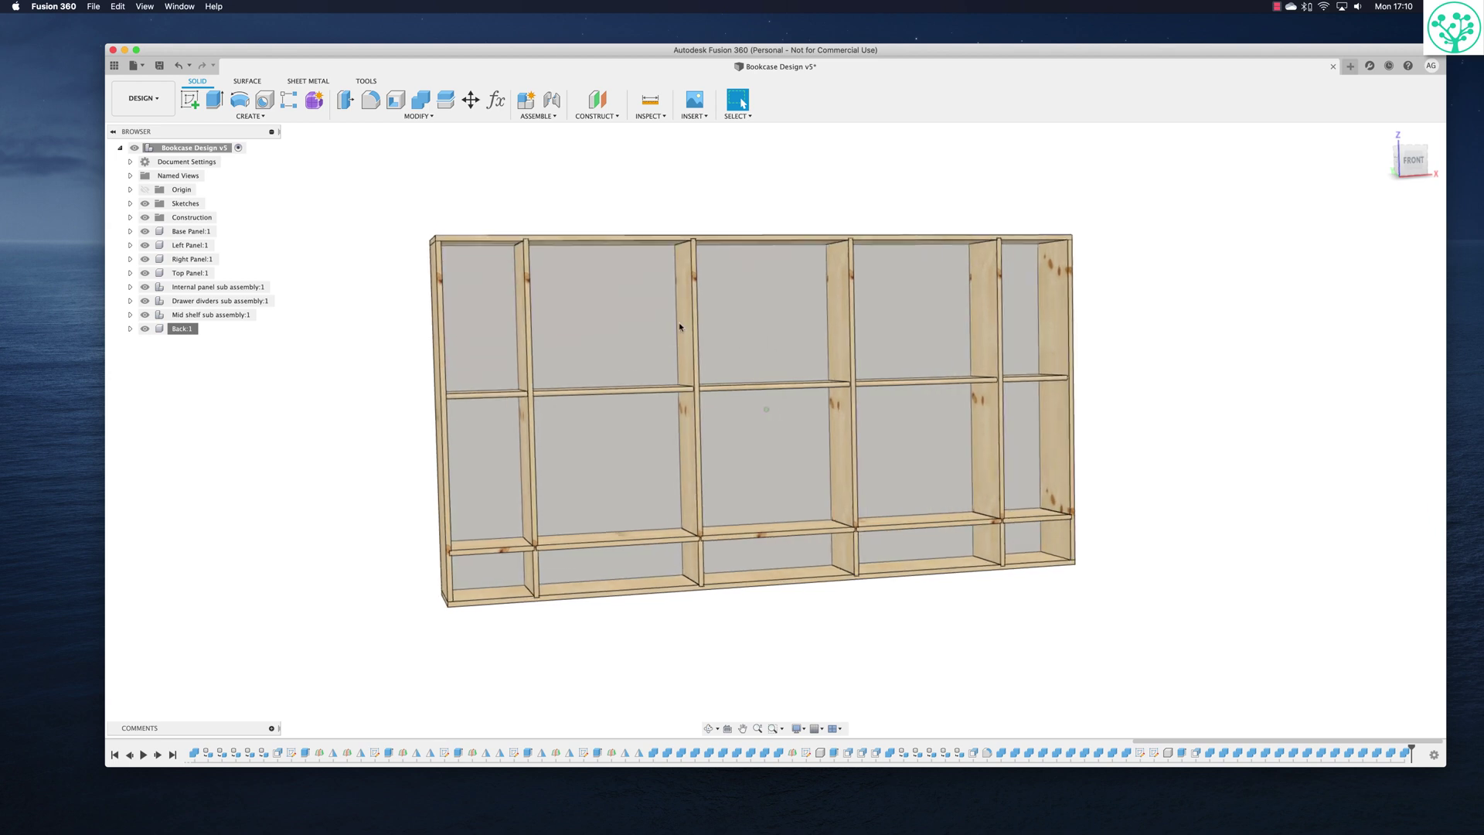
Give the Back component the part number 008 and a description listing L2328 x H1228 and its thickness.
{"action": "middle_click_drag", "start_coordinate": [679, 326], "coordinate": [1179, 433], "text": "shift"}
{"action": "scroll", "coordinate": [1188, 445], "scroll_direction": "right", "scroll_amount": 3, "text": "shift"}
{"action": "scroll", "coordinate": [1187, 443], "scroll_direction": "up", "scroll_amount": 3}
{"action": "scroll", "coordinate": [1188, 435], "scroll_direction": "right", "scroll_amount": 2}
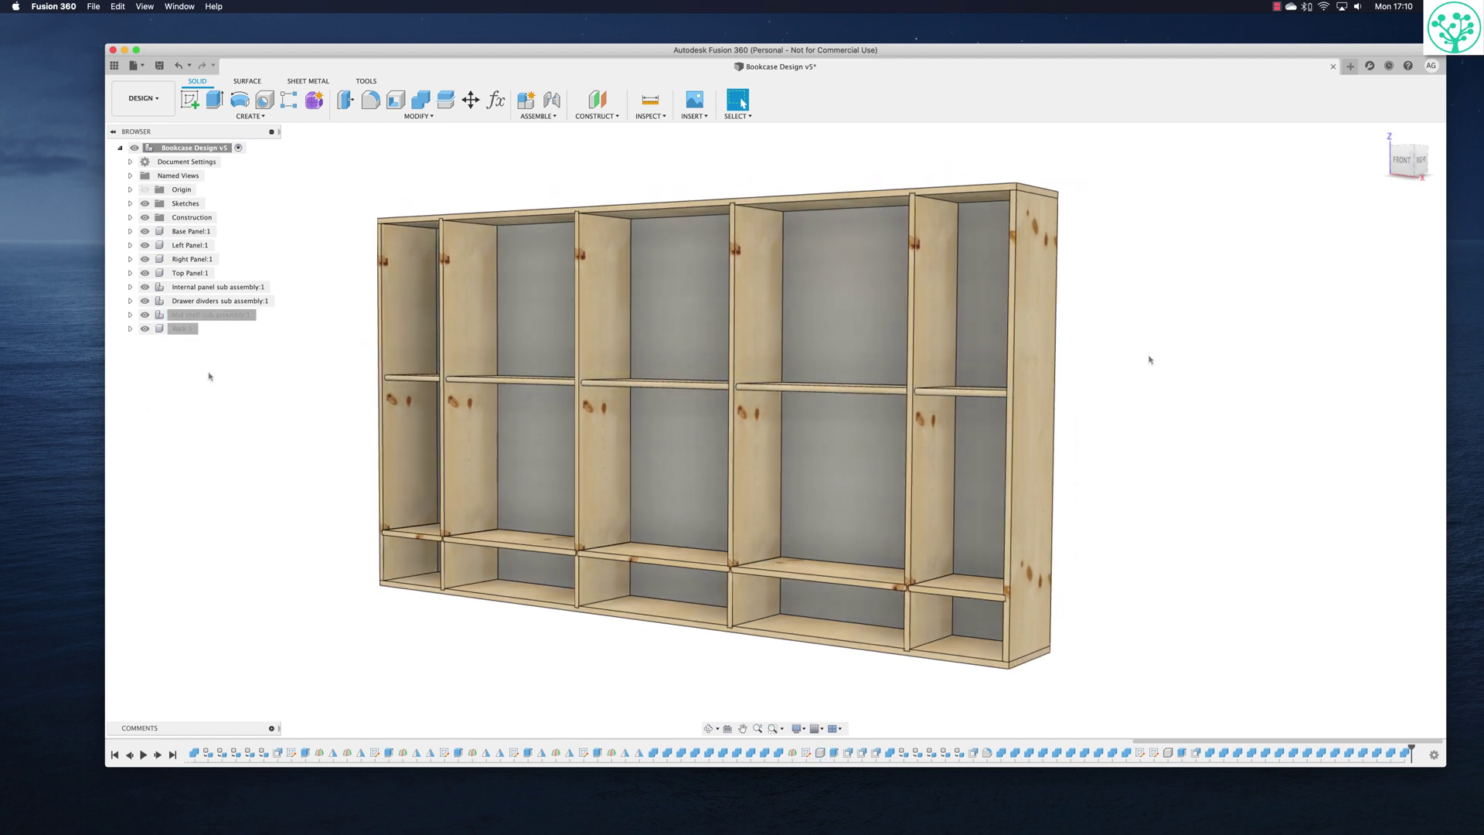
{"action": "right_click", "coordinate": [185, 329]}
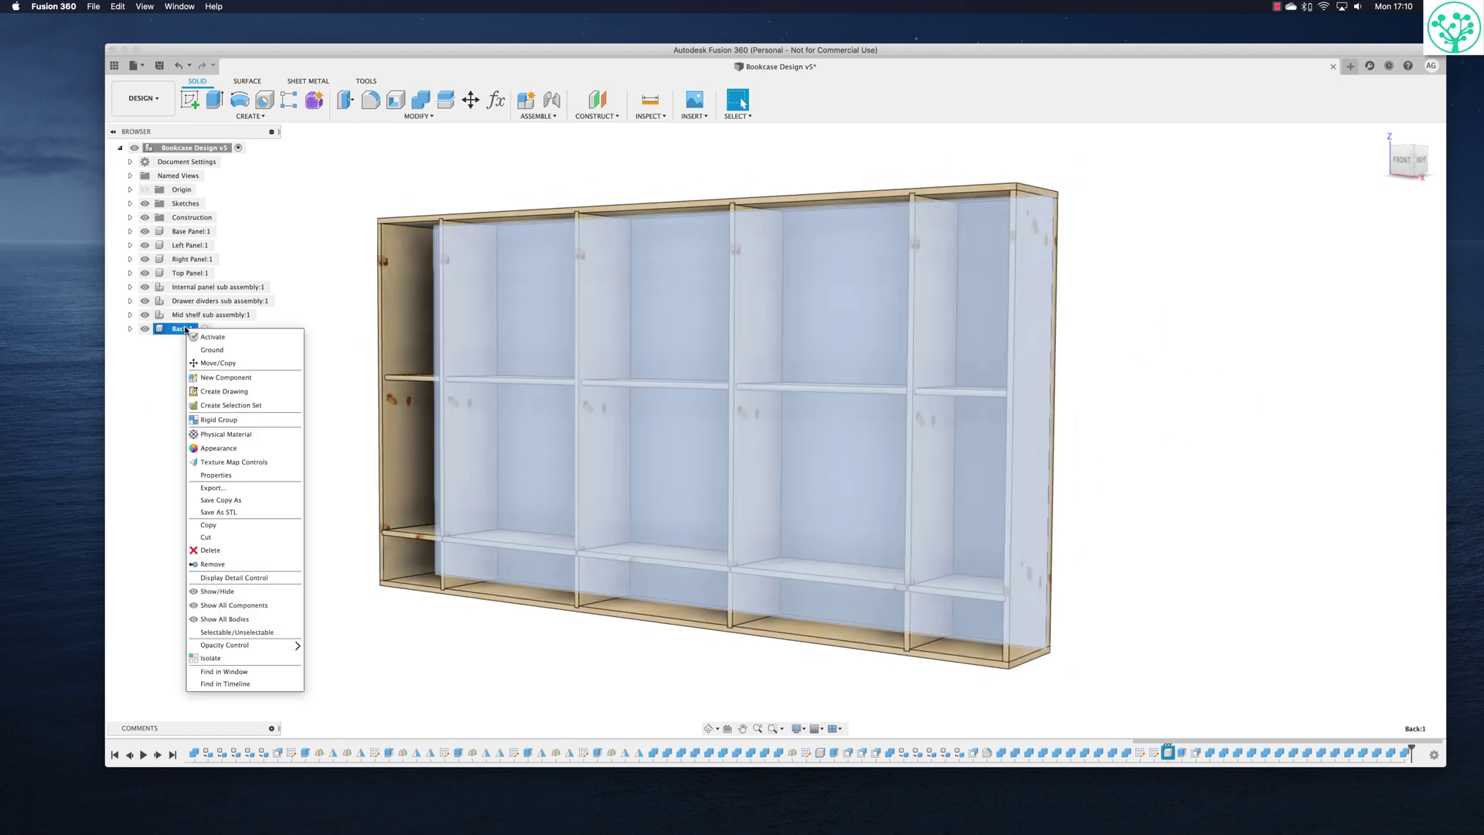
{"action": "left_click", "coordinate": [211, 473]}
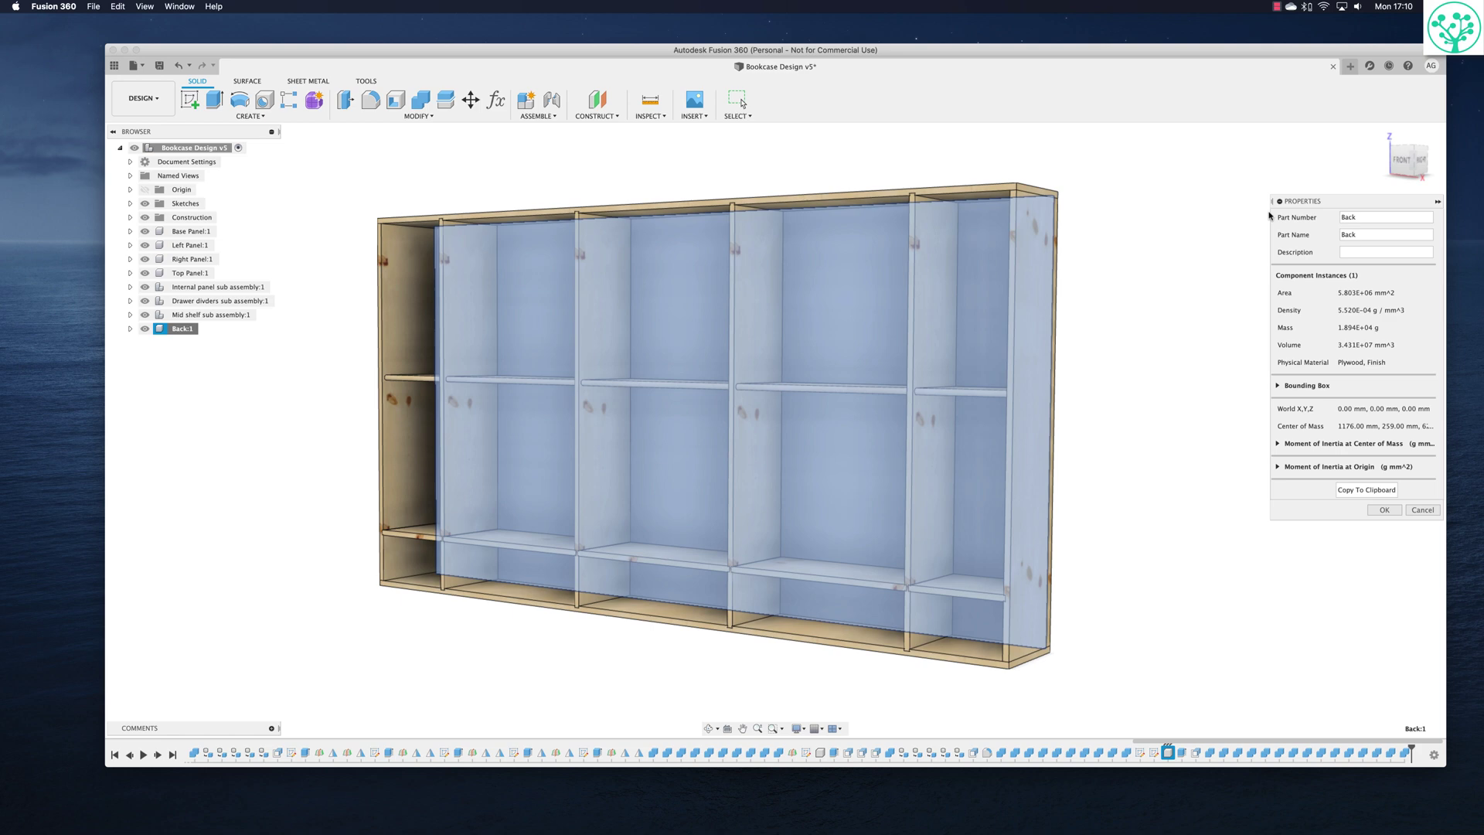
{"action": "double_click", "coordinate": [1374, 216]}
{"action": "key", "text": "BackSpace"}
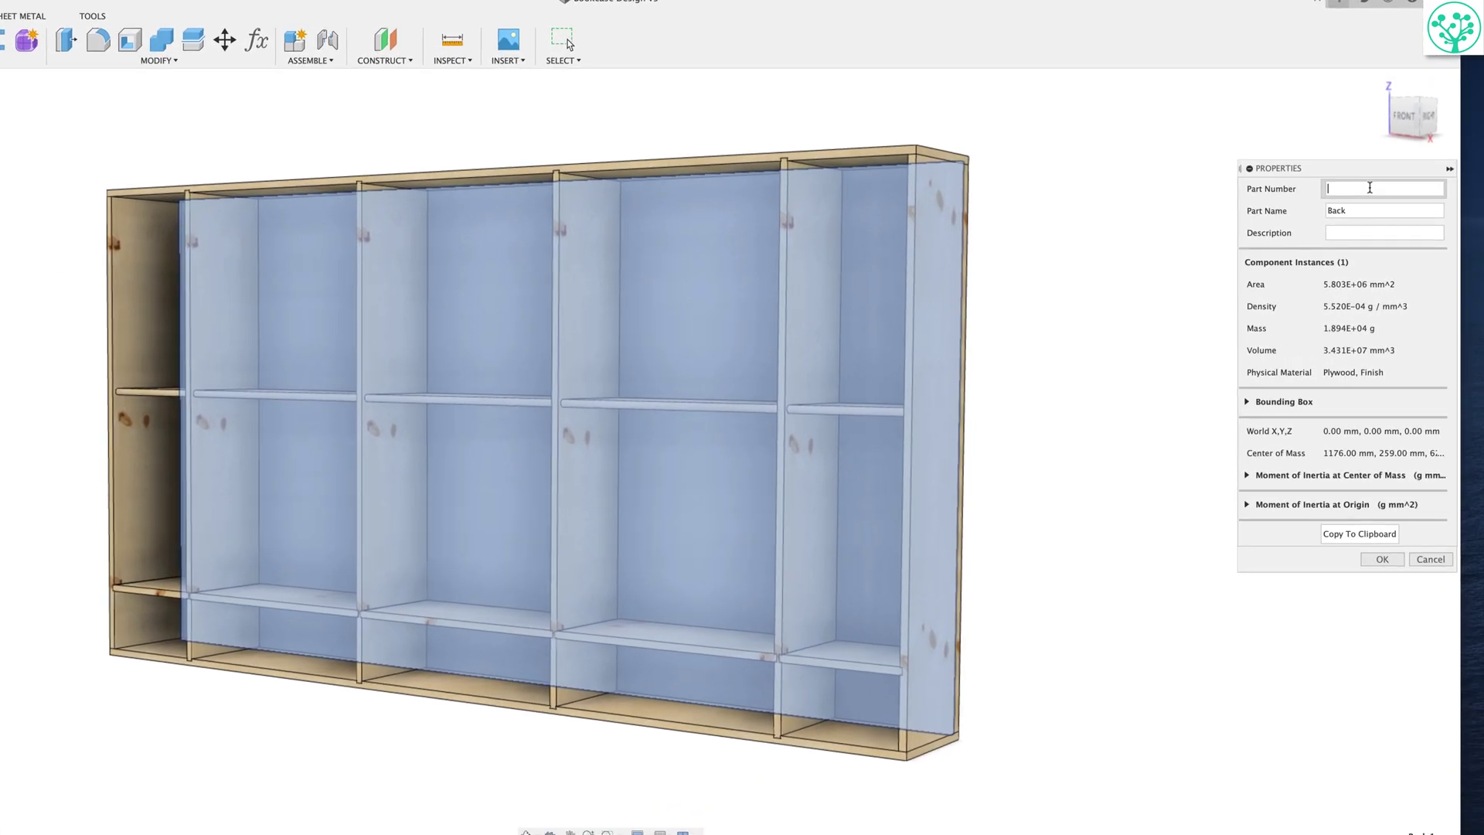
{"action": "left_click", "coordinate": [1354, 231]}
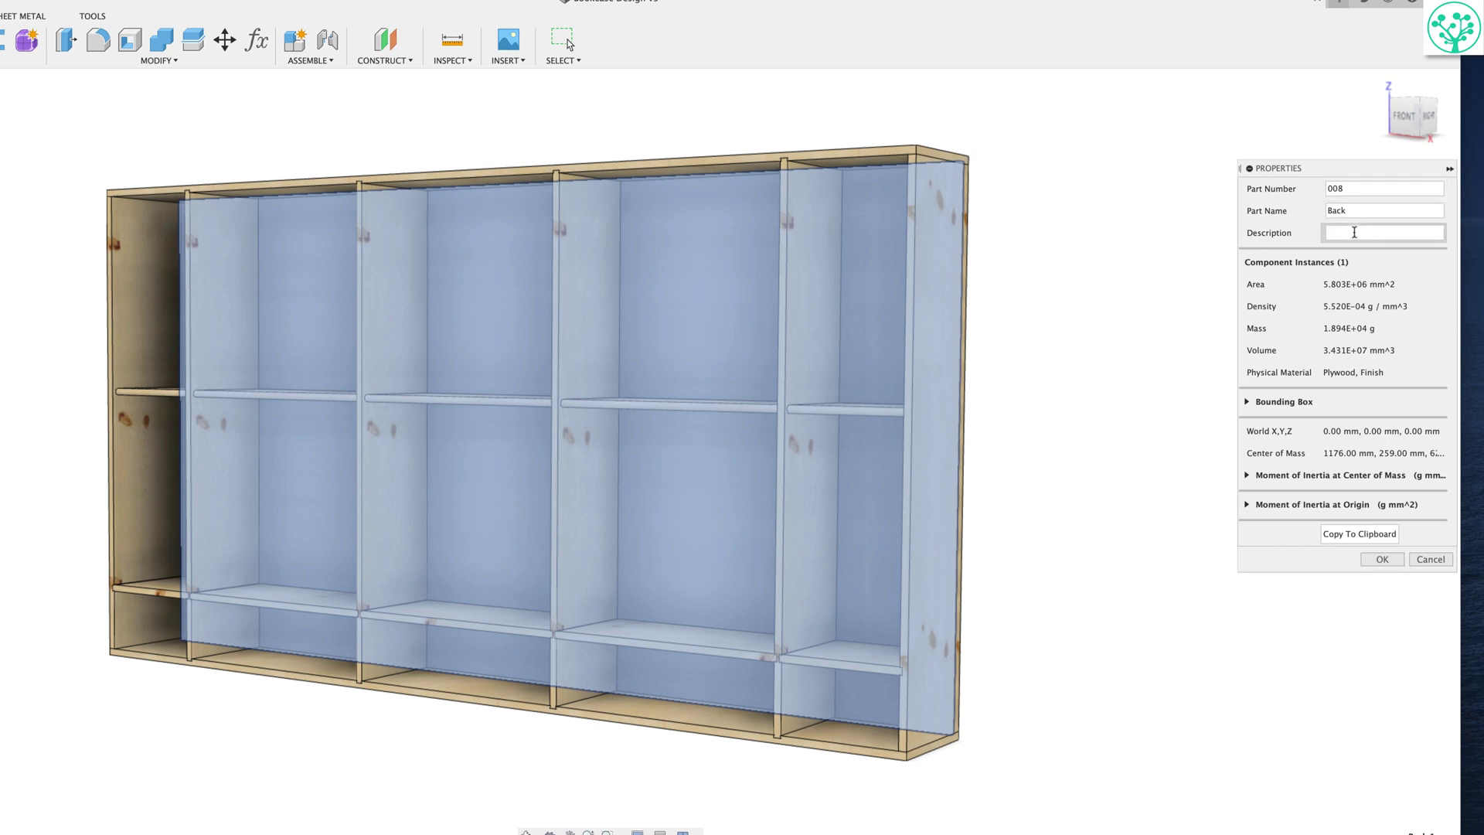
{"action": "left_click", "coordinate": [1248, 402]}
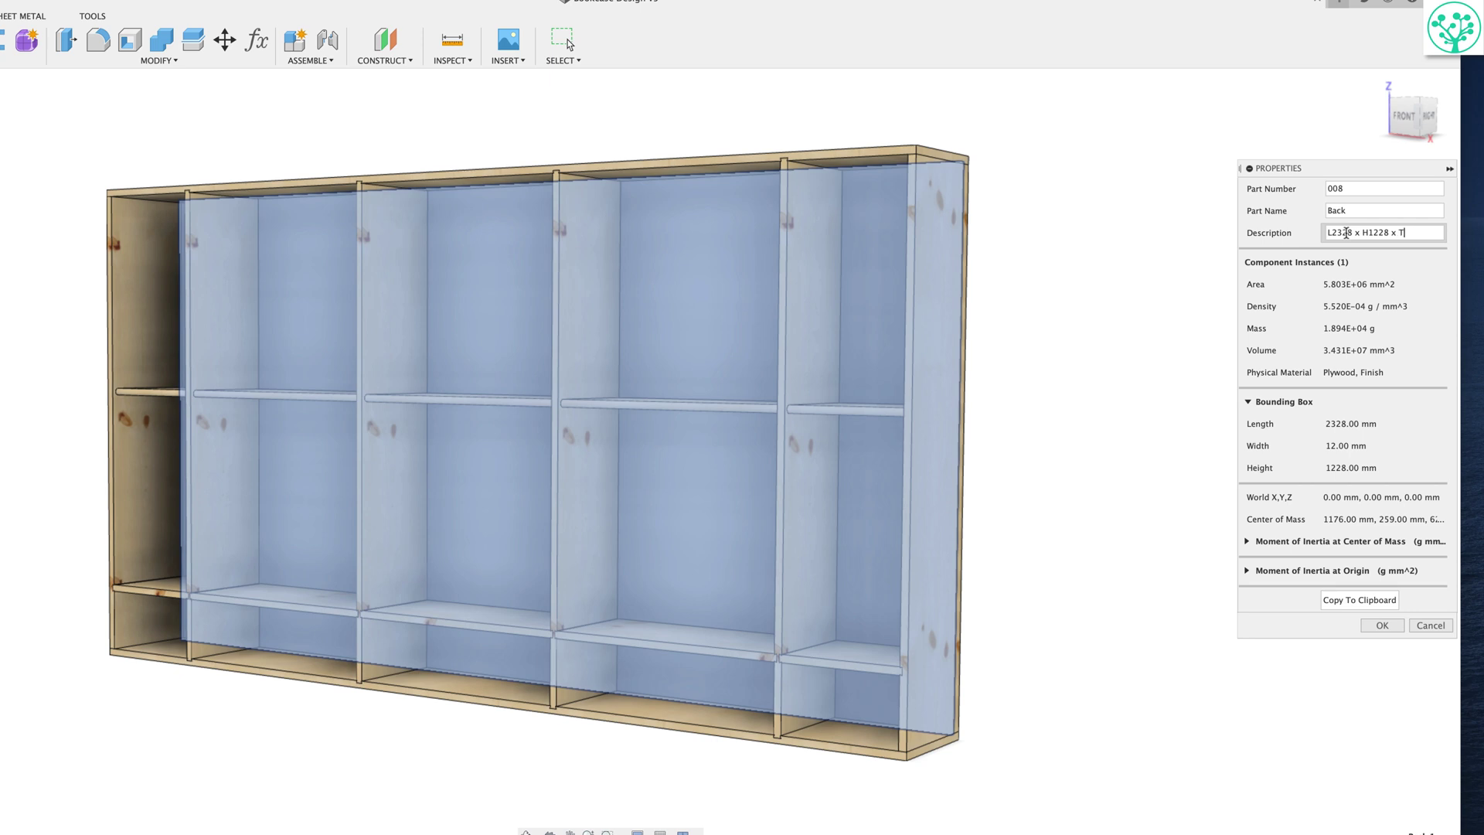
{"action": "left_click", "coordinate": [1383, 625]}
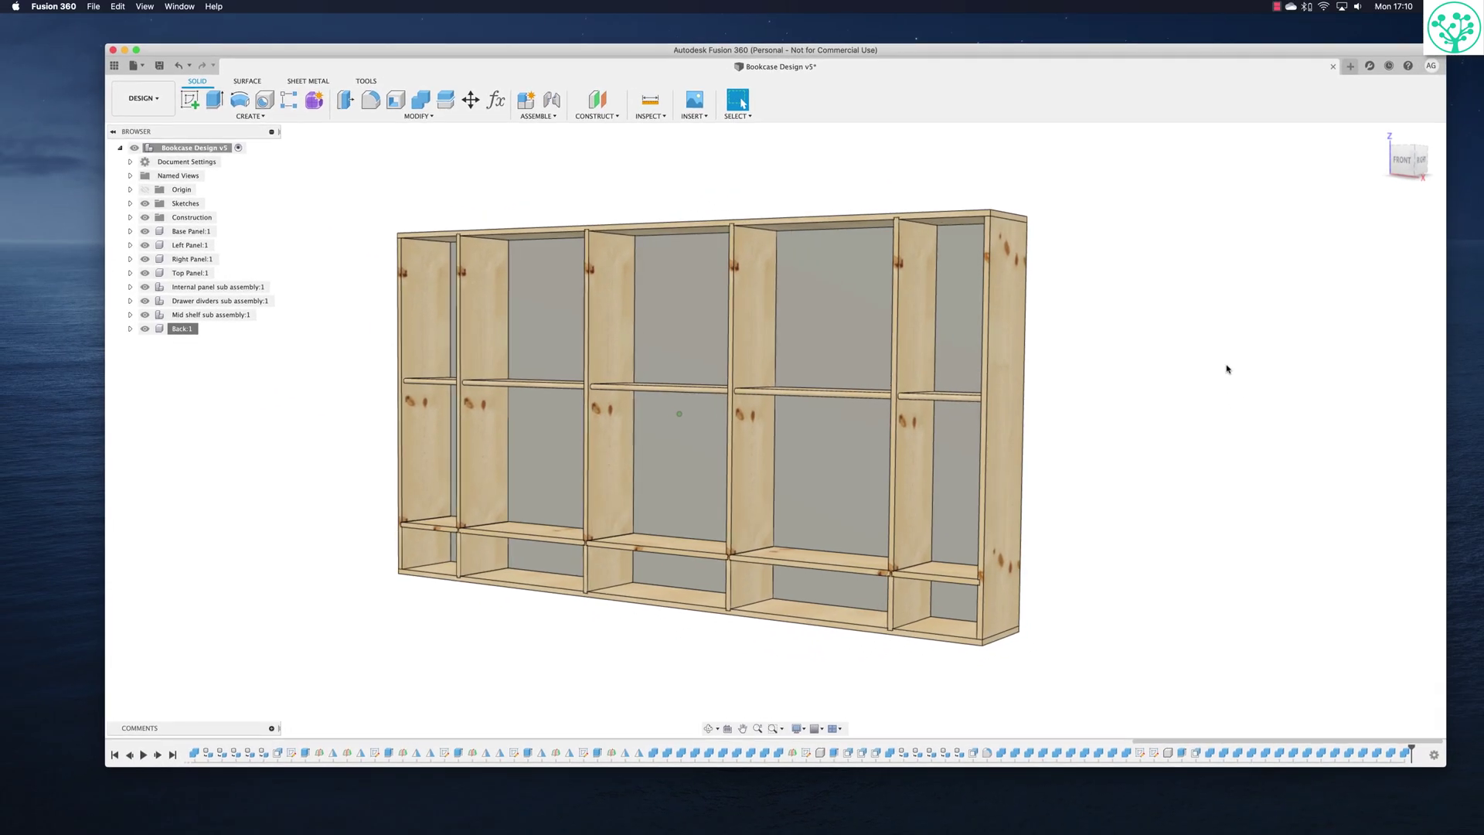
Sketch a rectangle on the Top Panel's upper face along its front edge, Stcokthickness deep and Bookcaselength long.
{"action": "middle_click_drag", "start_coordinate": [1226, 369], "coordinate": [403, 215], "text": "shift"}
{"action": "scroll", "coordinate": [920, 239], "scroll_direction": "down", "scroll_amount": 2}
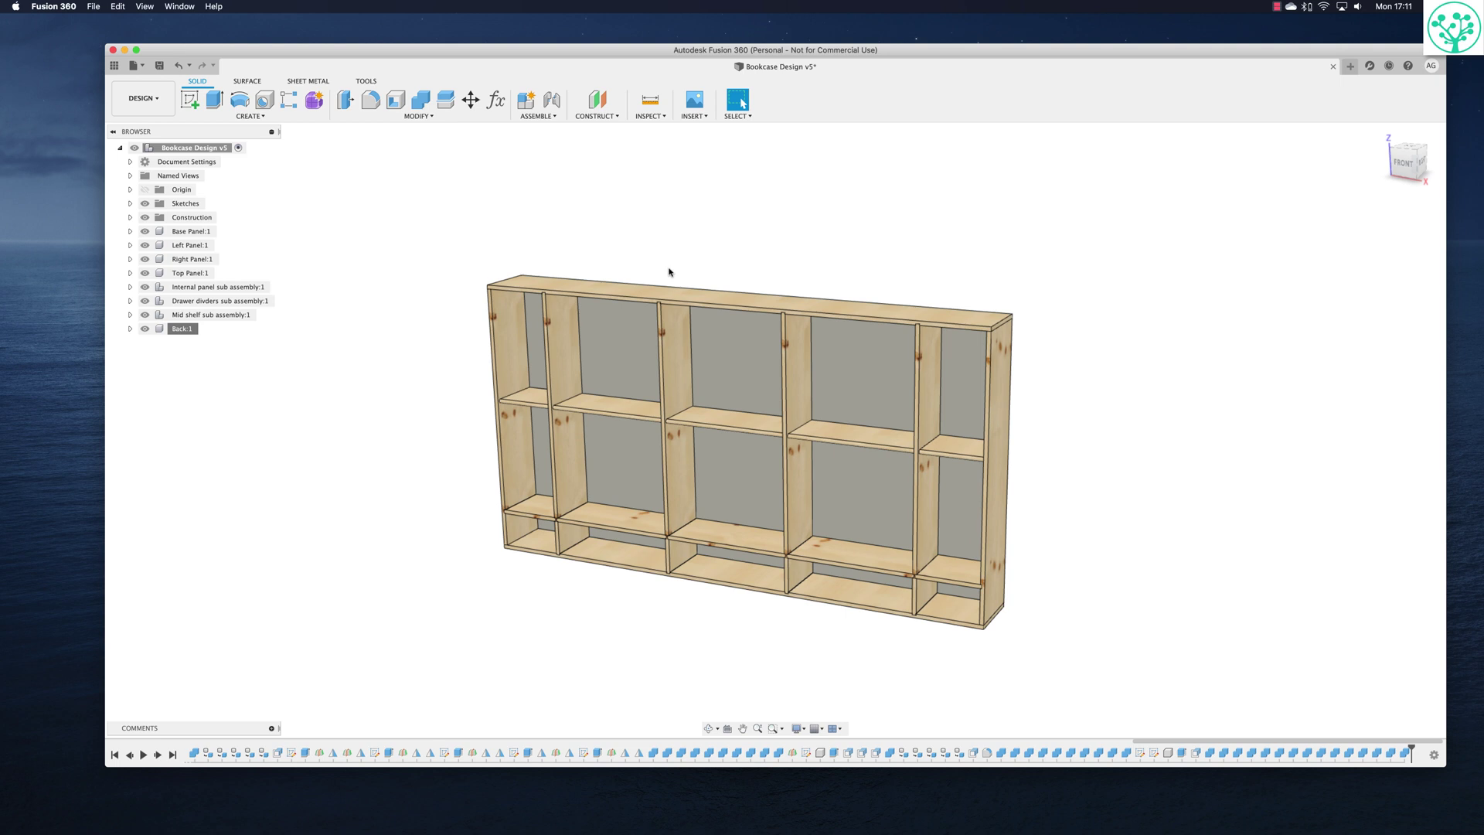
{"action": "middle_click_drag", "start_coordinate": [1000, 278], "coordinate": [327, 191], "text": "shift"}
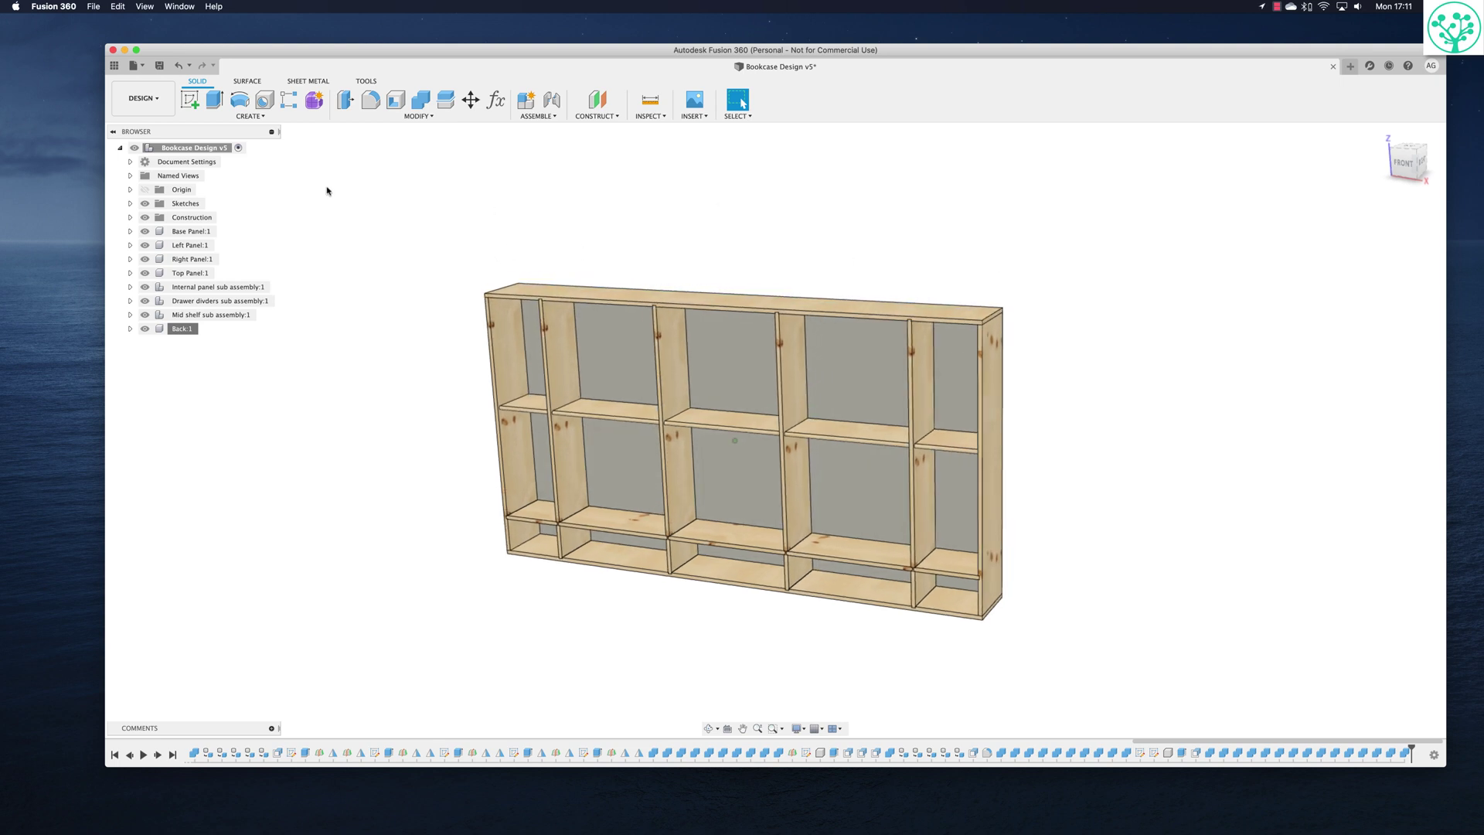
{"action": "left_click", "coordinate": [190, 100]}
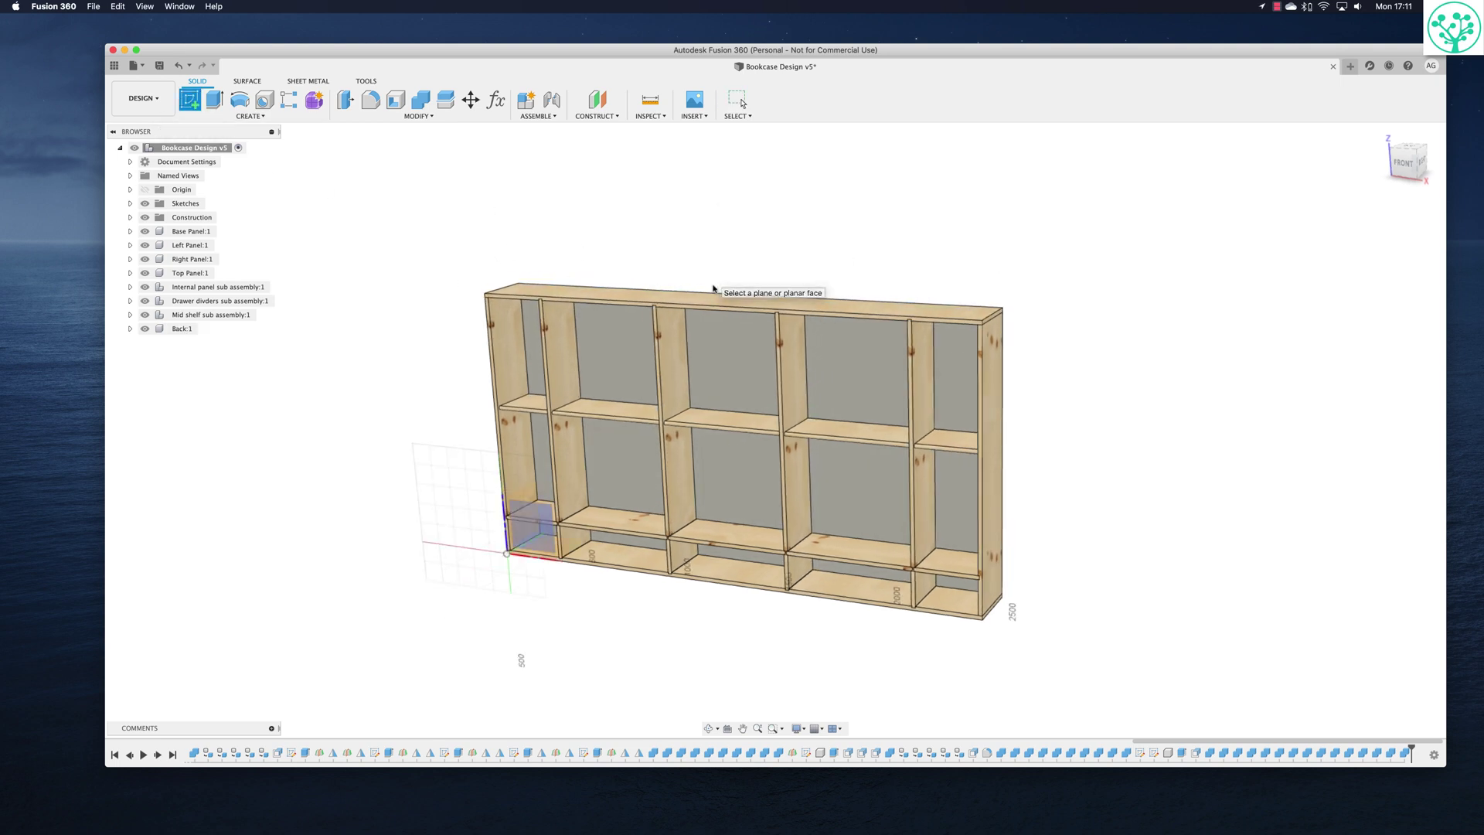
{"action": "left_click", "coordinate": [721, 306]}
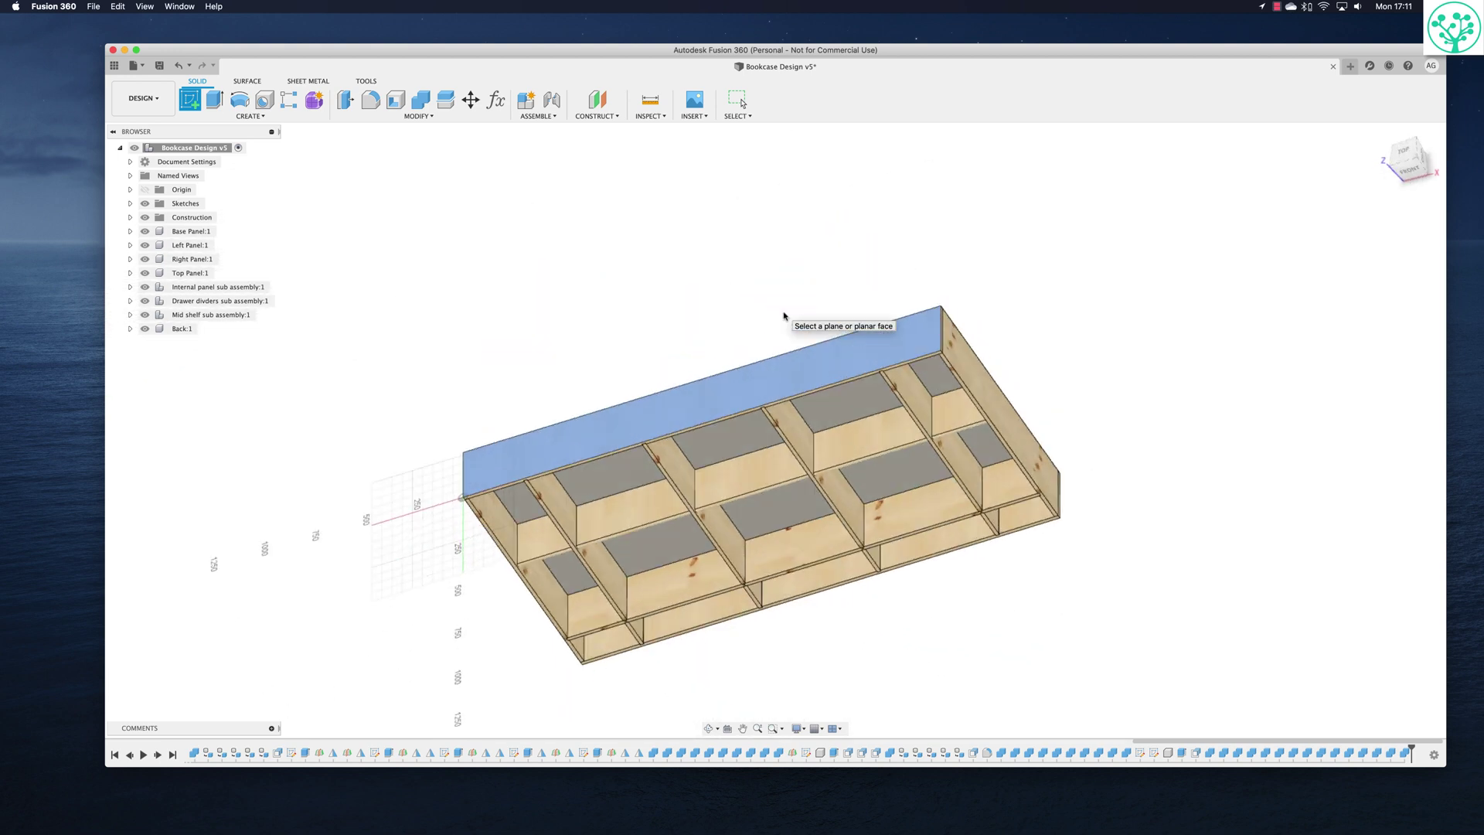
{"action": "left_click", "coordinate": [215, 98]}
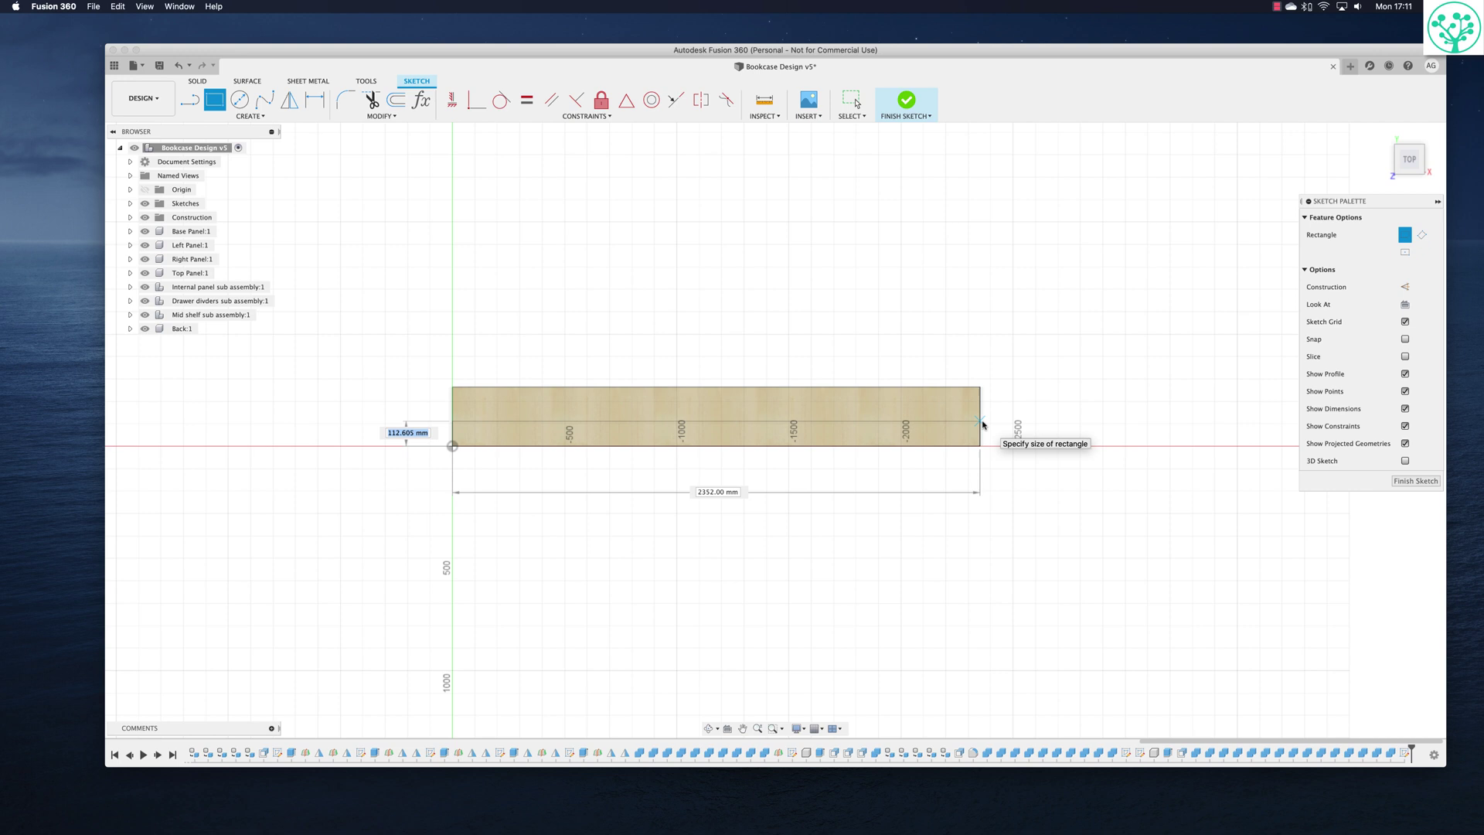
{"action": "type", "text": "ss"}
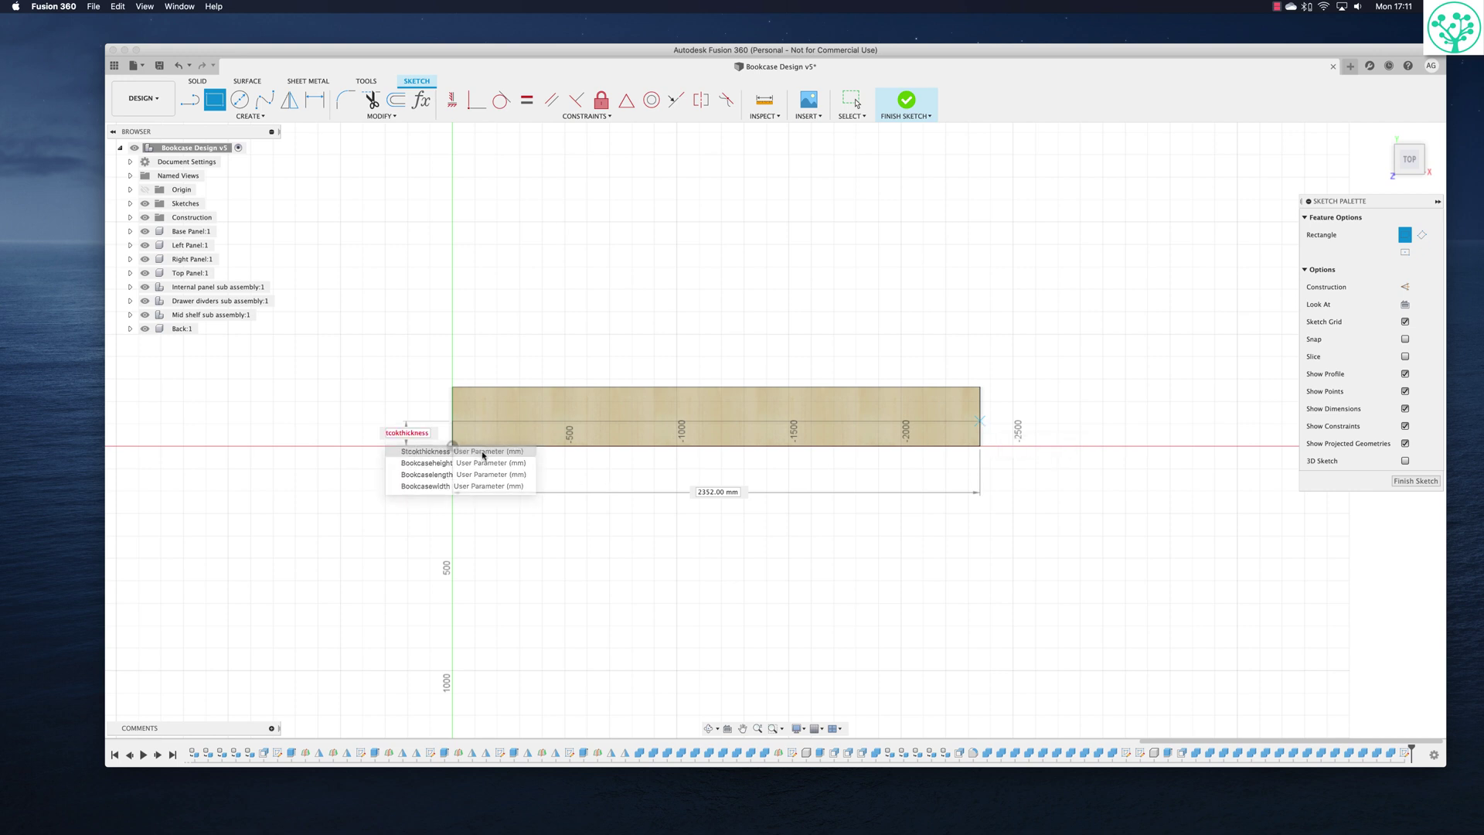
{"action": "left_click", "coordinate": [483, 453]}
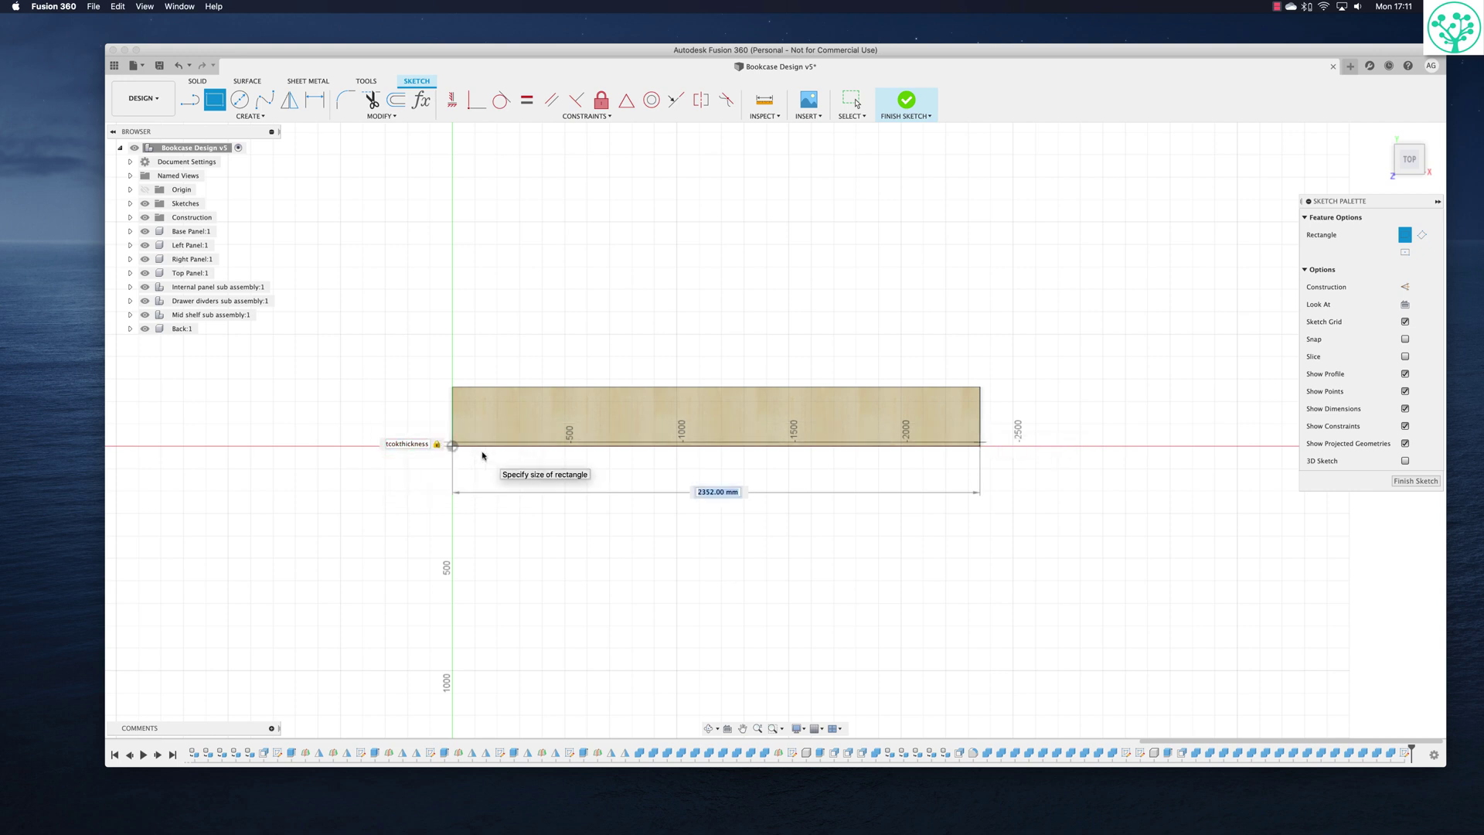
{"action": "type", "text": "b"}
{"action": "key", "text": "Down"}
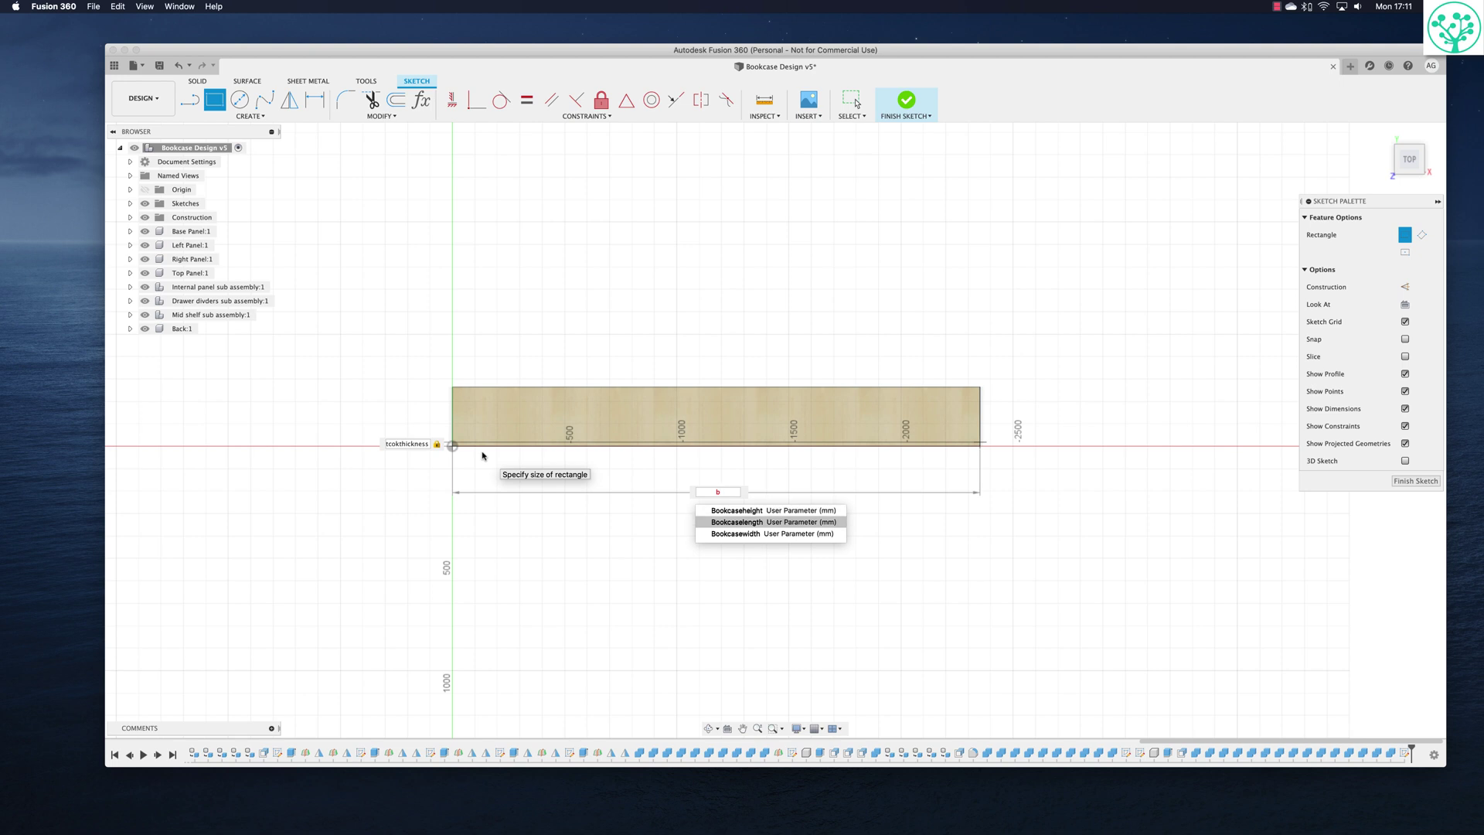
{"action": "key", "text": "Return"}
{"action": "key", "text": "Return"}
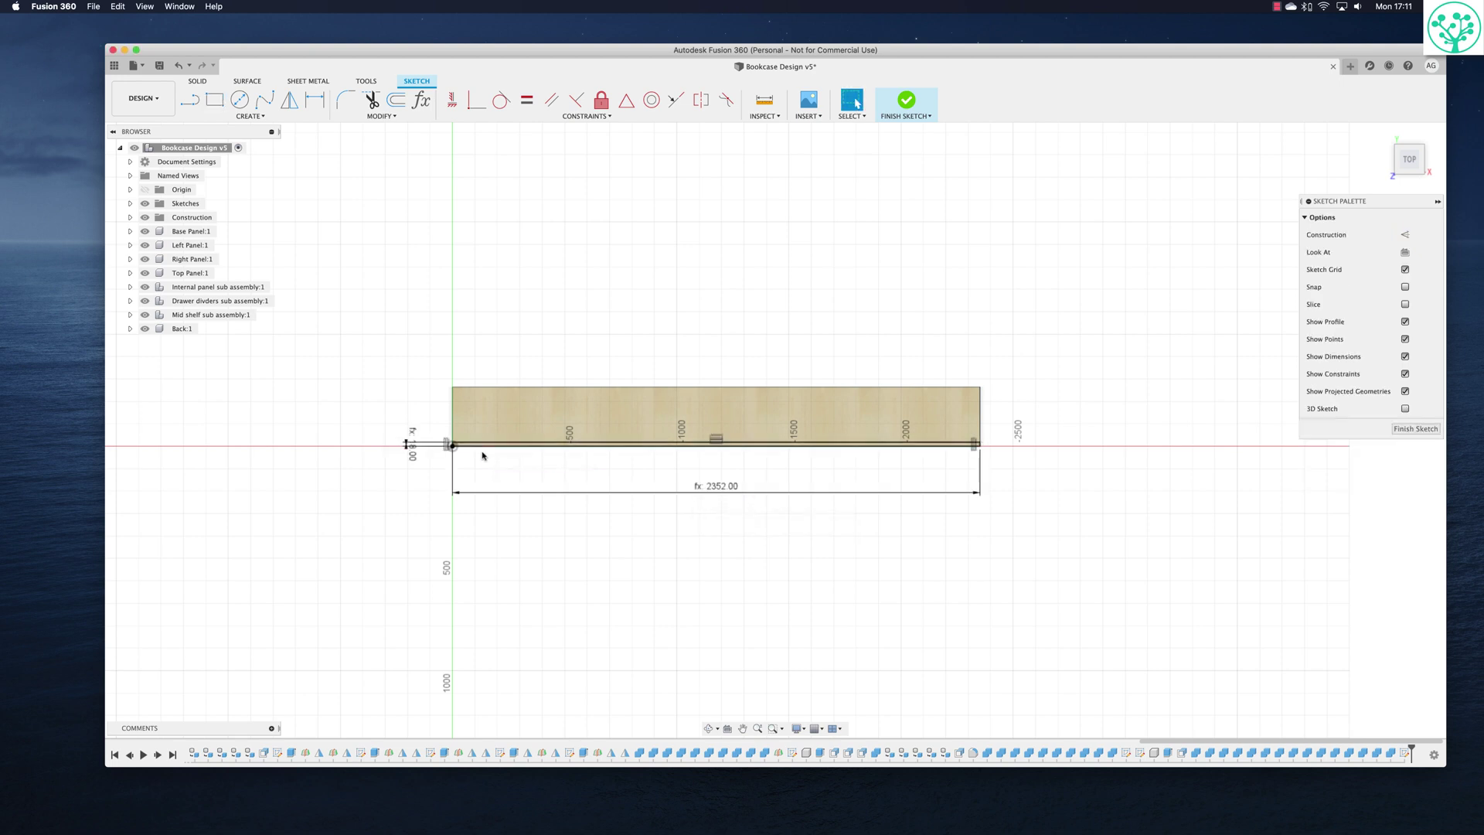
Extrude the narrow front strip profile upward from the Top Panel by Bookcaseheight/10.
{"action": "middle_click_drag", "start_coordinate": [570, 417], "coordinate": [590, 410], "text": "shift"}
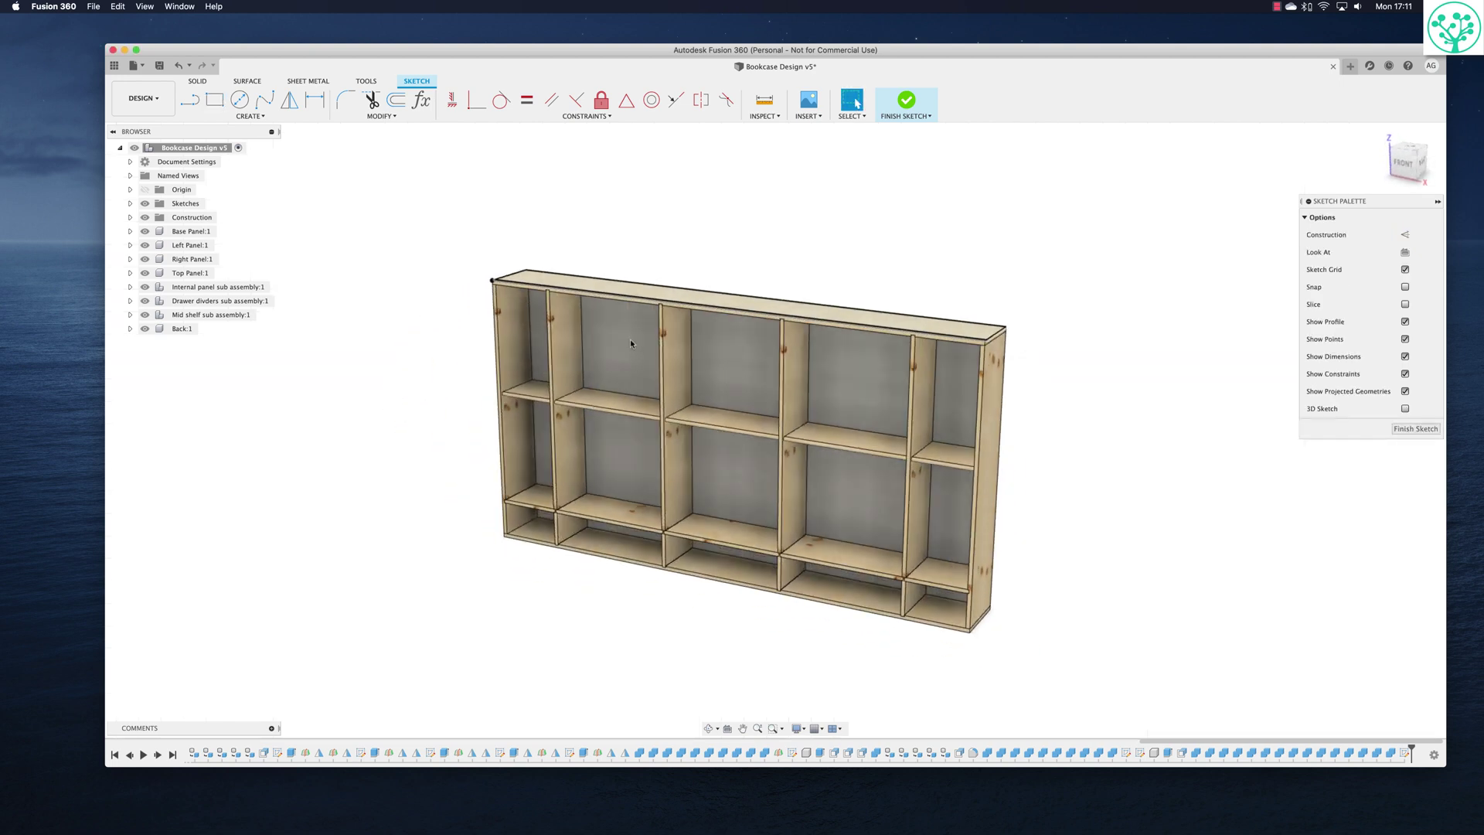
{"action": "key", "text": "e"}
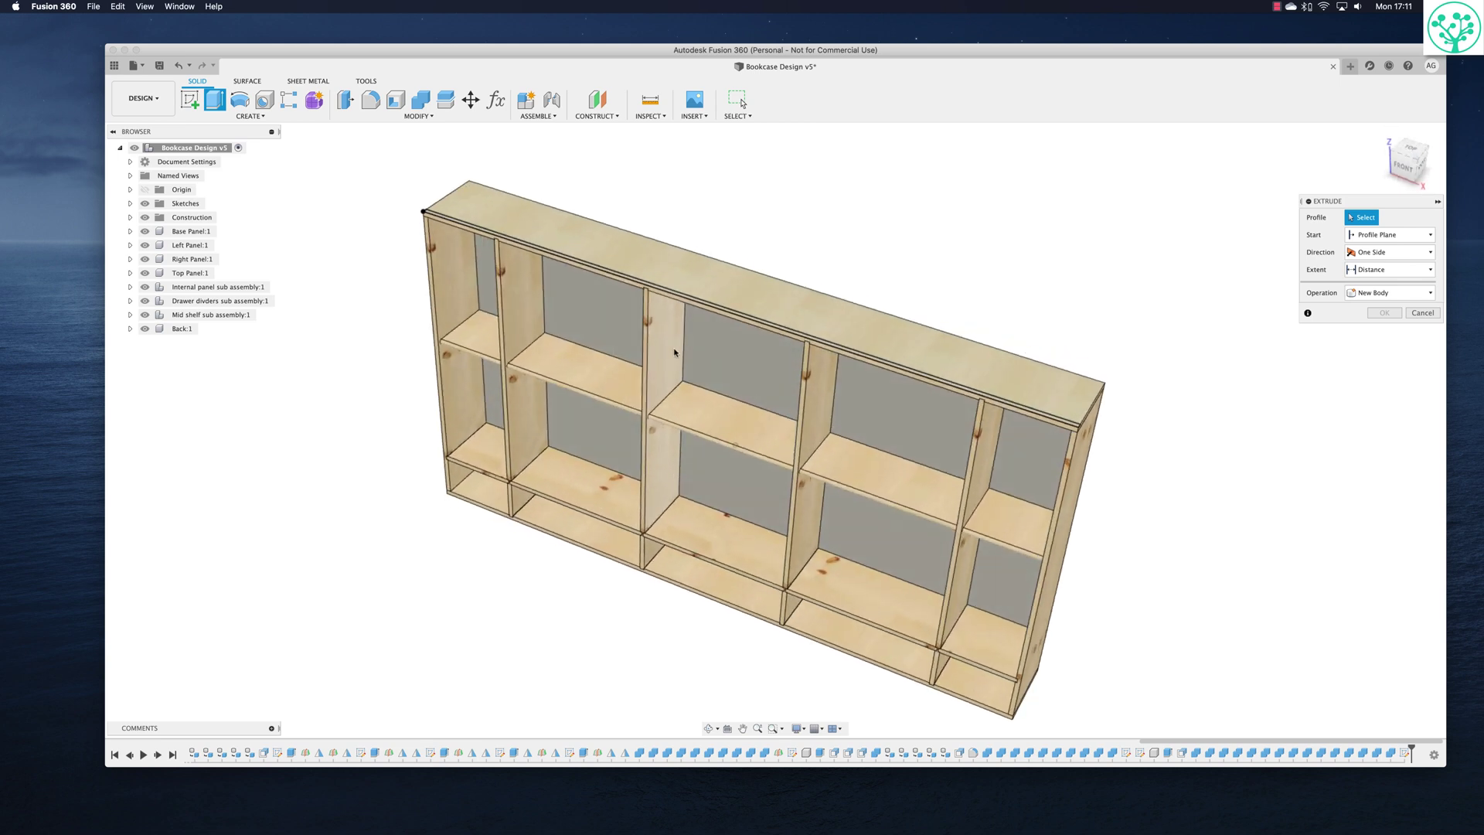
{"action": "left_click", "coordinate": [646, 286]}
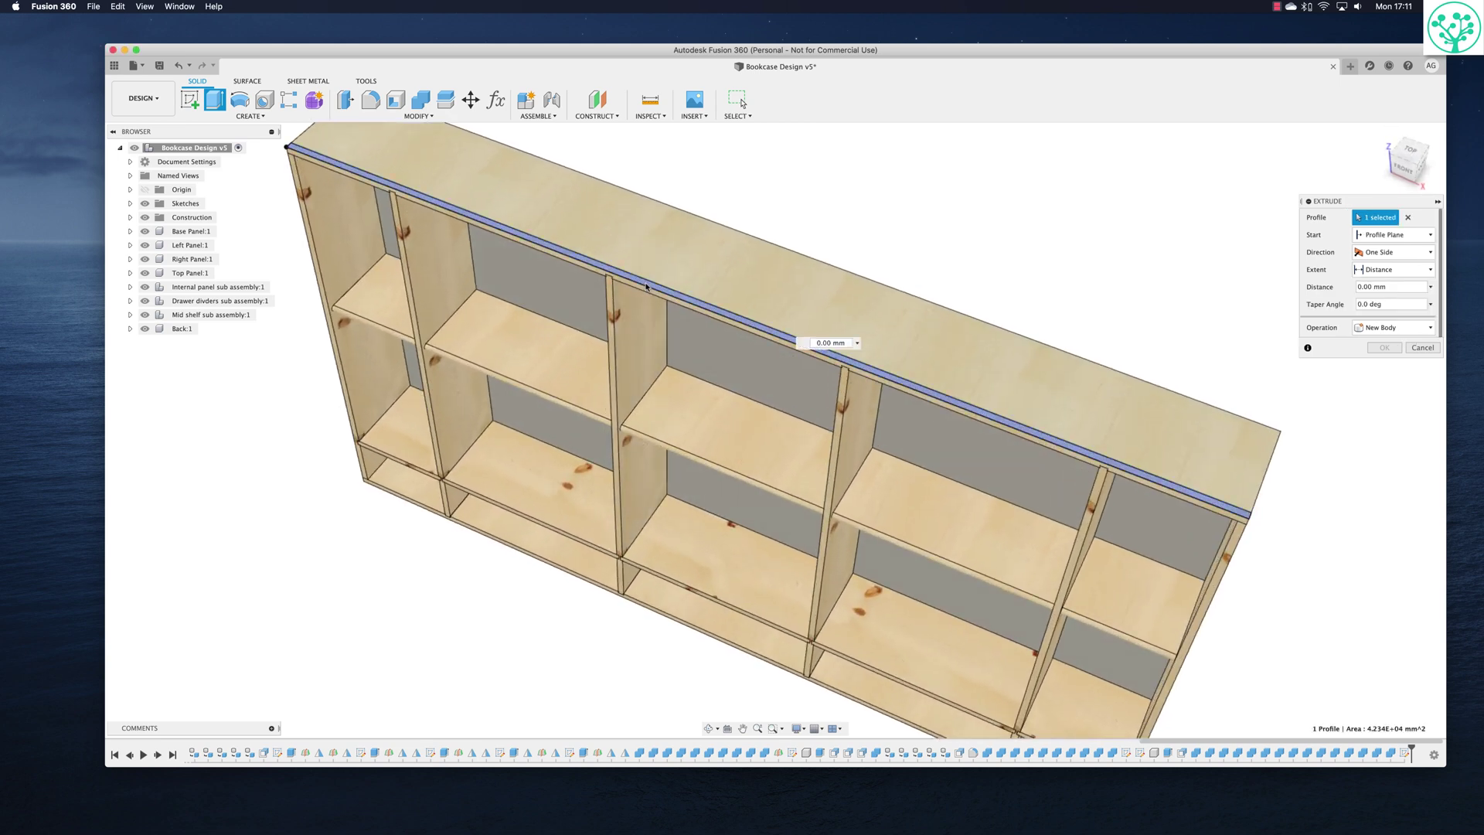
{"action": "type", "text": "50"}
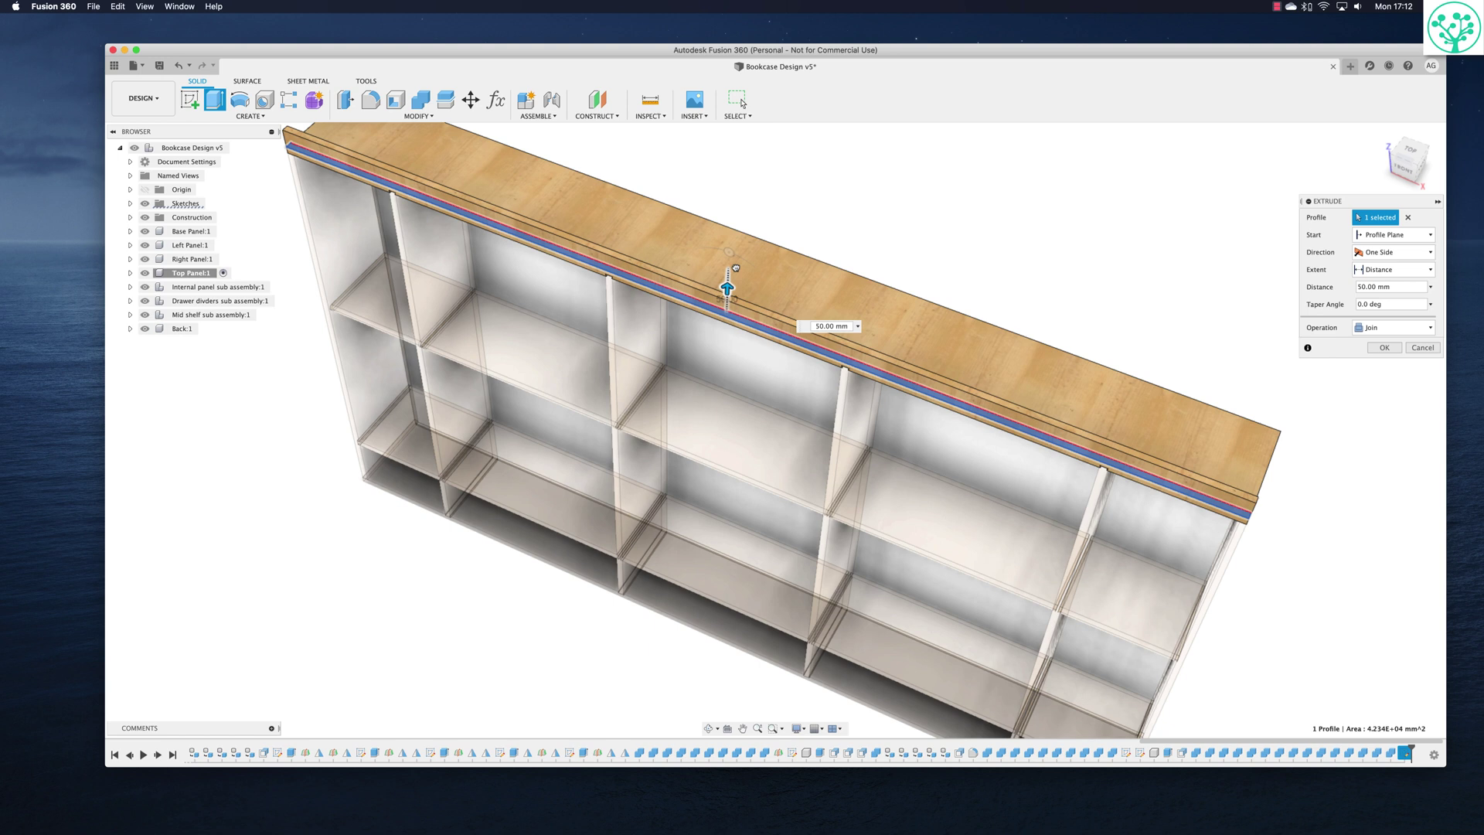
{"action": "left_click_drag", "start_coordinate": [736, 268], "coordinate": [737, 261]}
{"action": "type", "text": "b"}
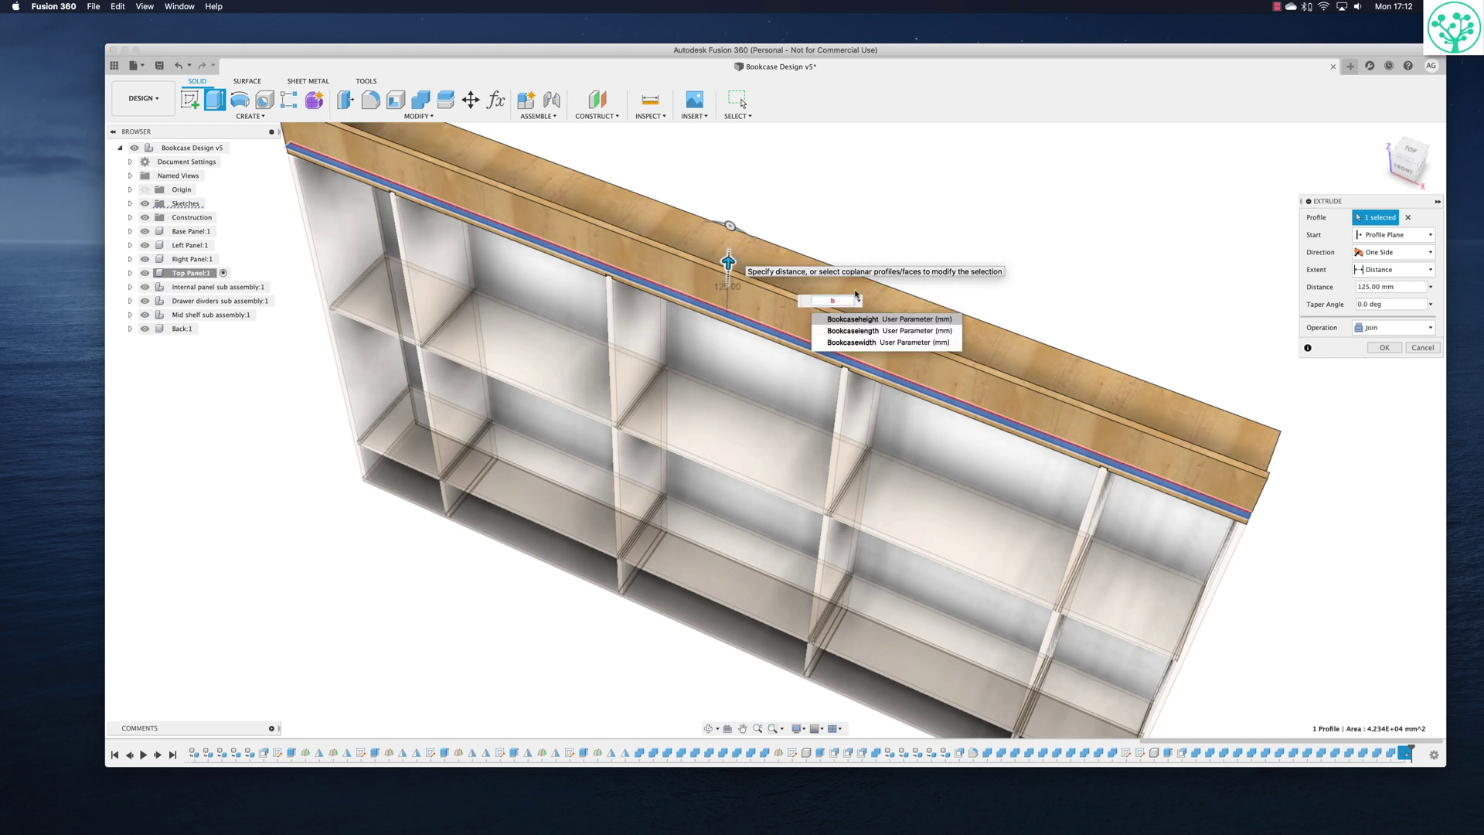
{"action": "left_click", "coordinate": [867, 319]}
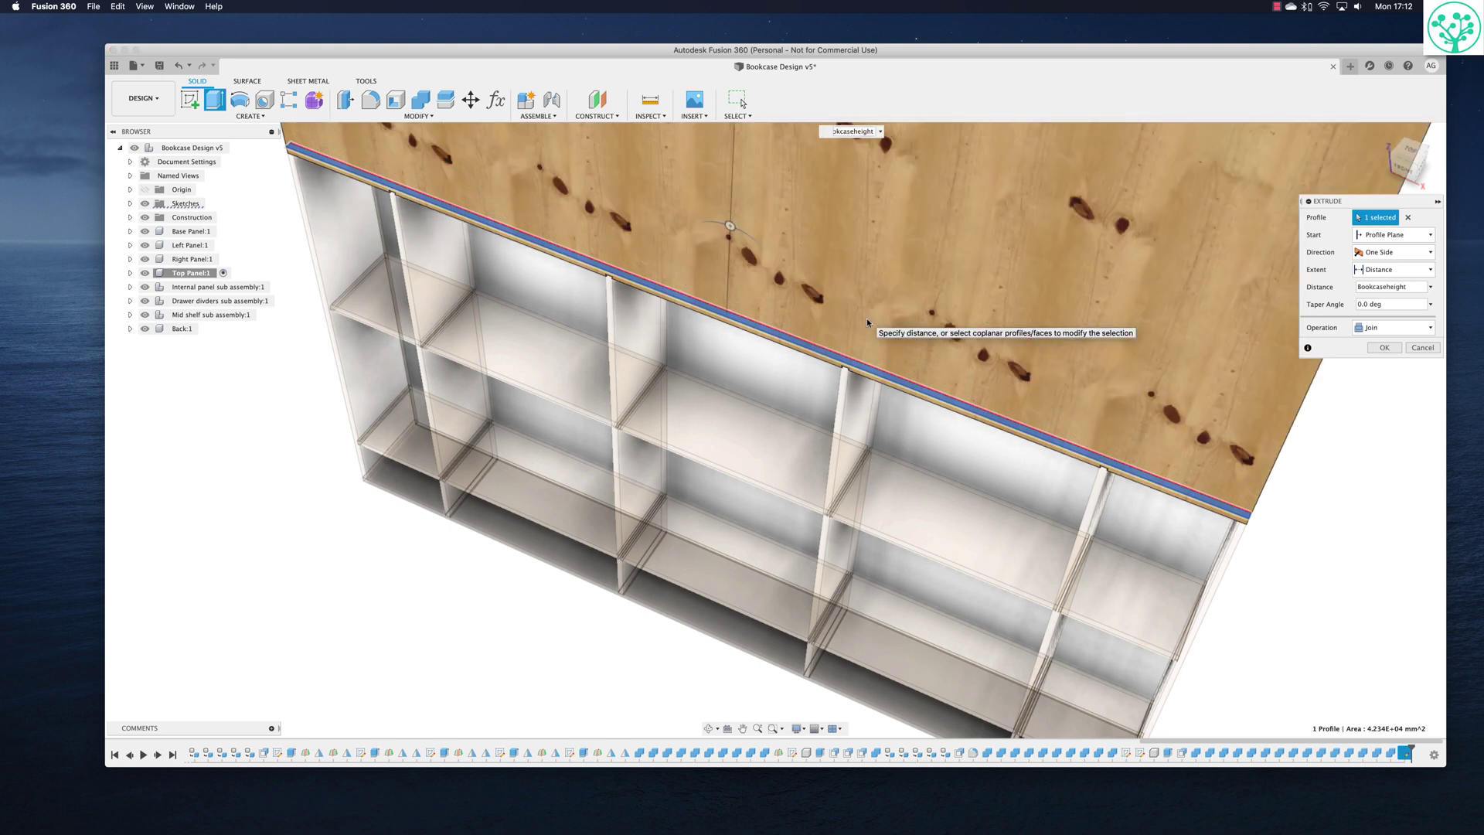
{"action": "type", "text": "/10"}
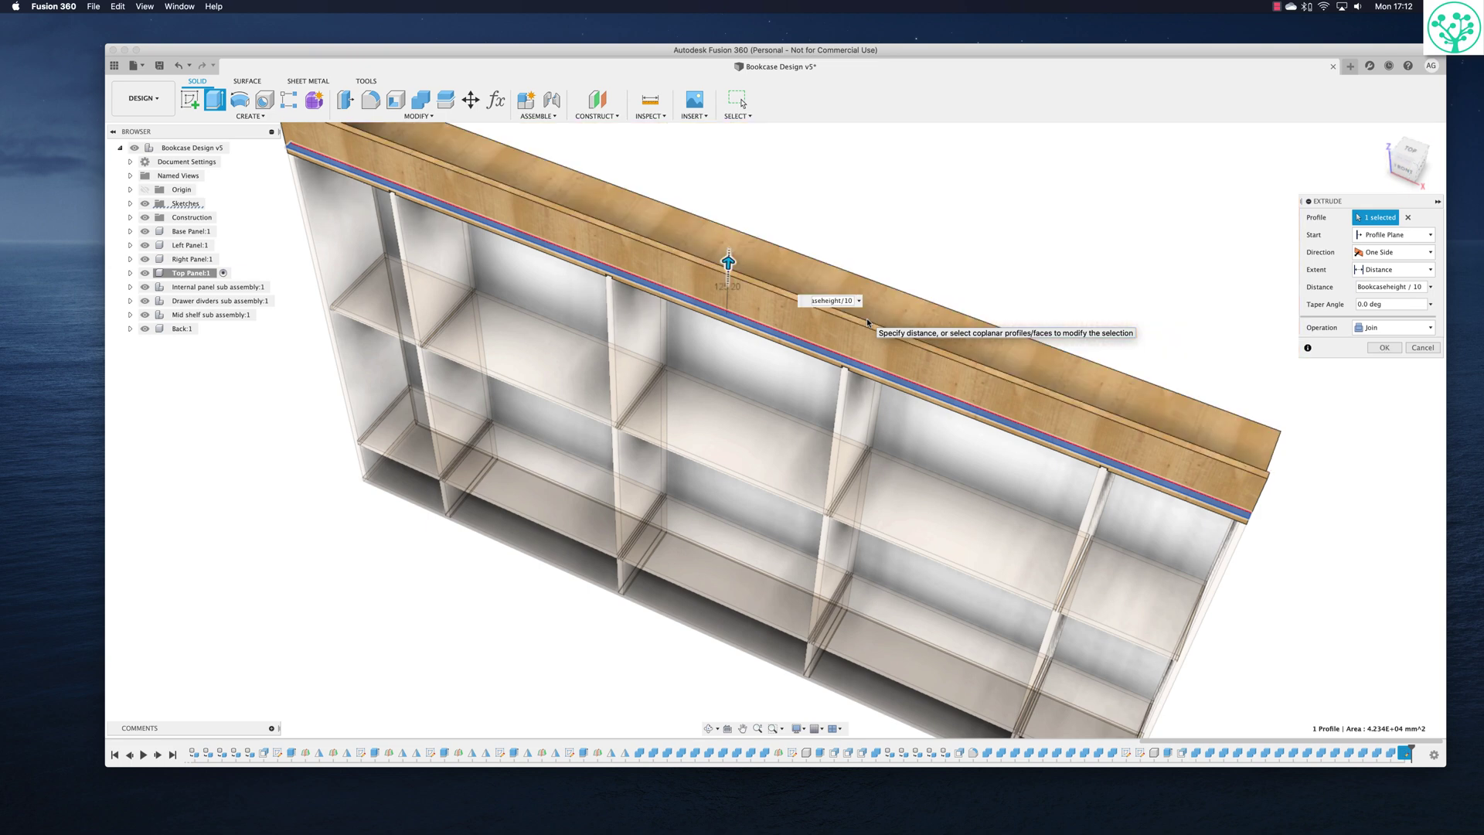
Create the extrusion as a new component and name it Top moulding.
{"action": "left_click", "coordinate": [1370, 328]}
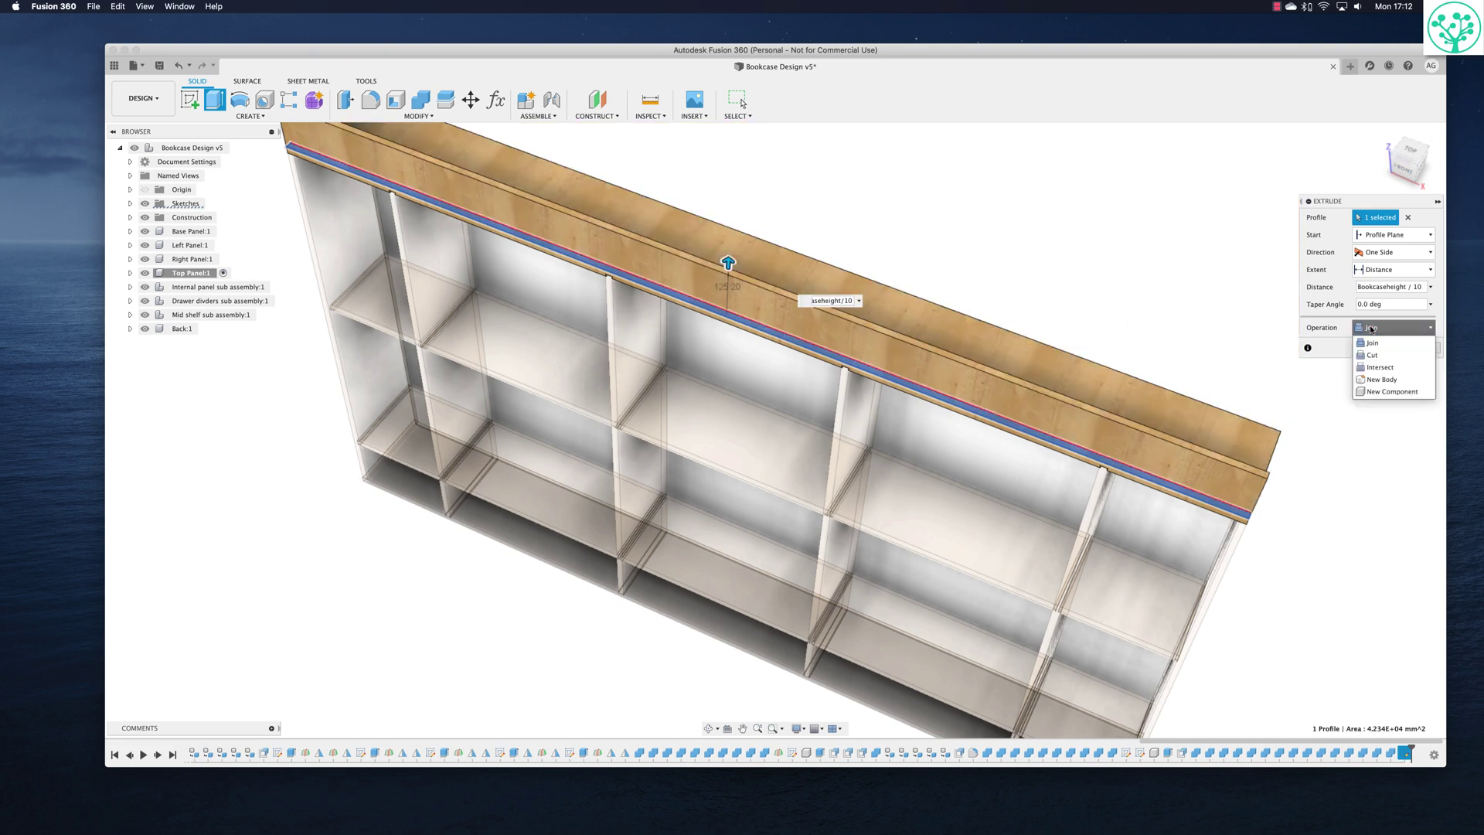
{"action": "left_click", "coordinate": [1391, 391]}
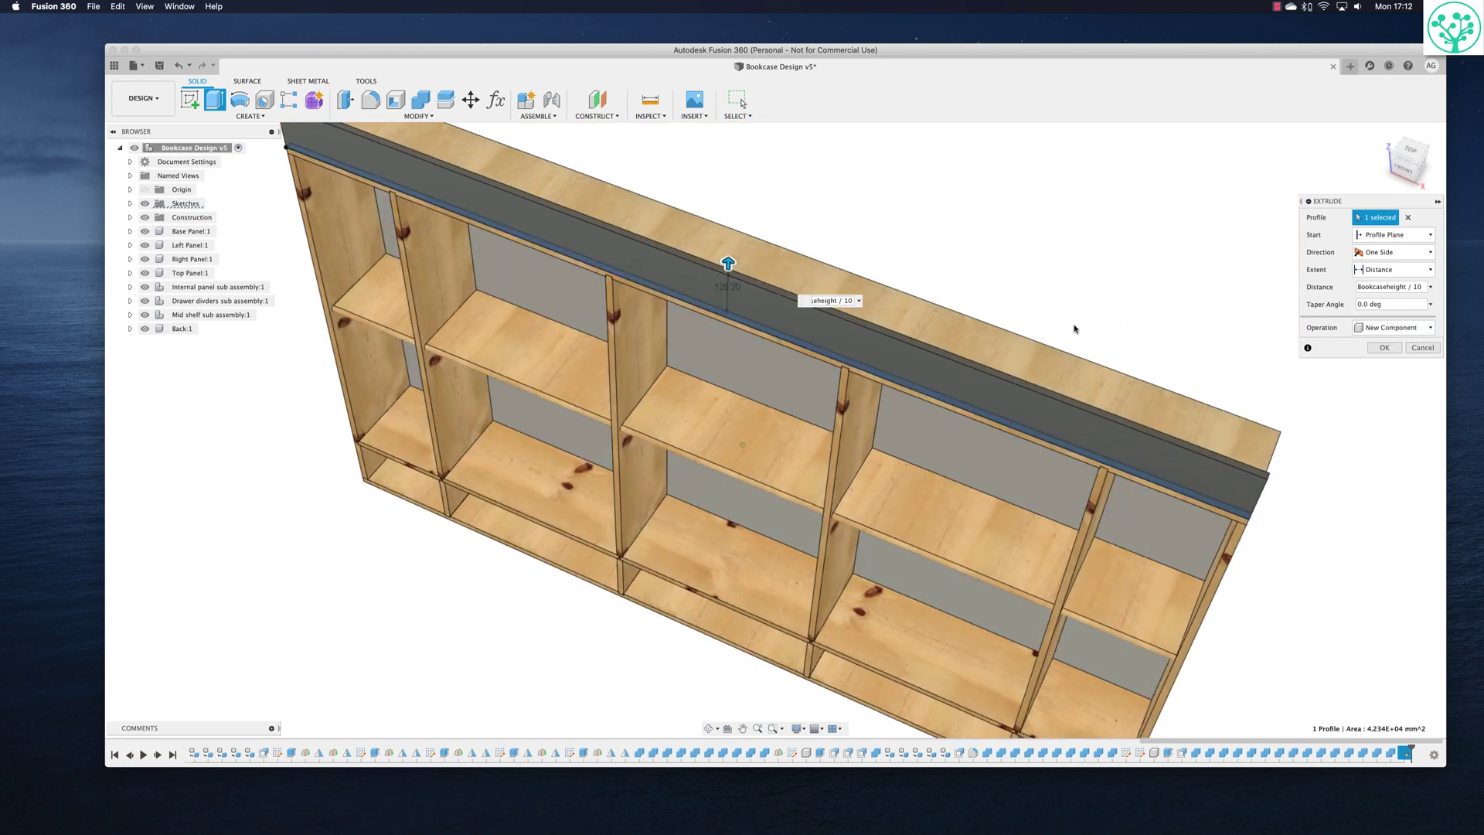
{"action": "scroll", "coordinate": [1074, 330], "scroll_direction": "down", "scroll_amount": 5}
{"action": "middle_click_drag", "start_coordinate": [987, 430], "coordinate": [735, 396], "text": "shift"}
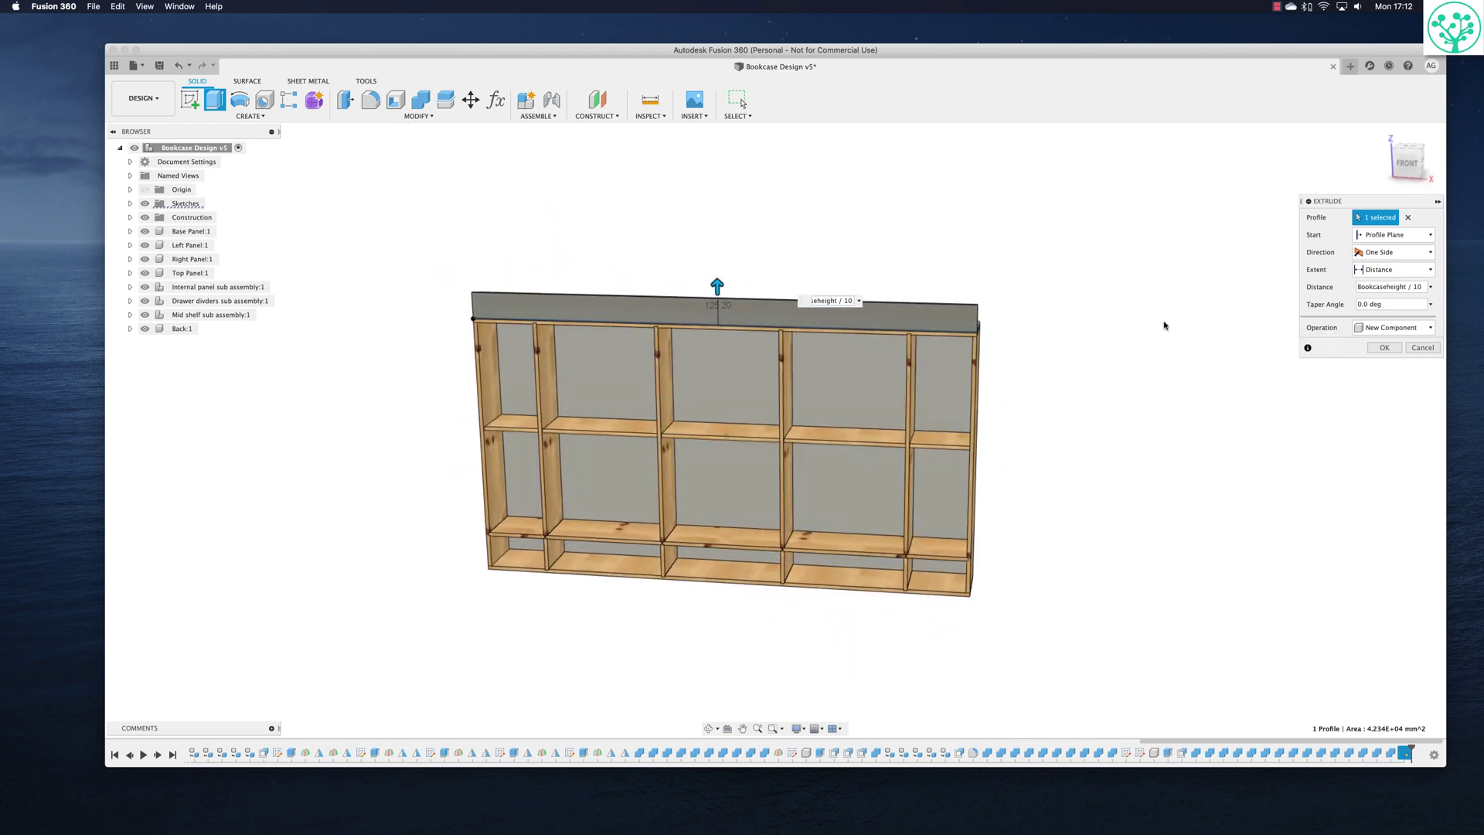
{"action": "left_click", "coordinate": [1382, 348]}
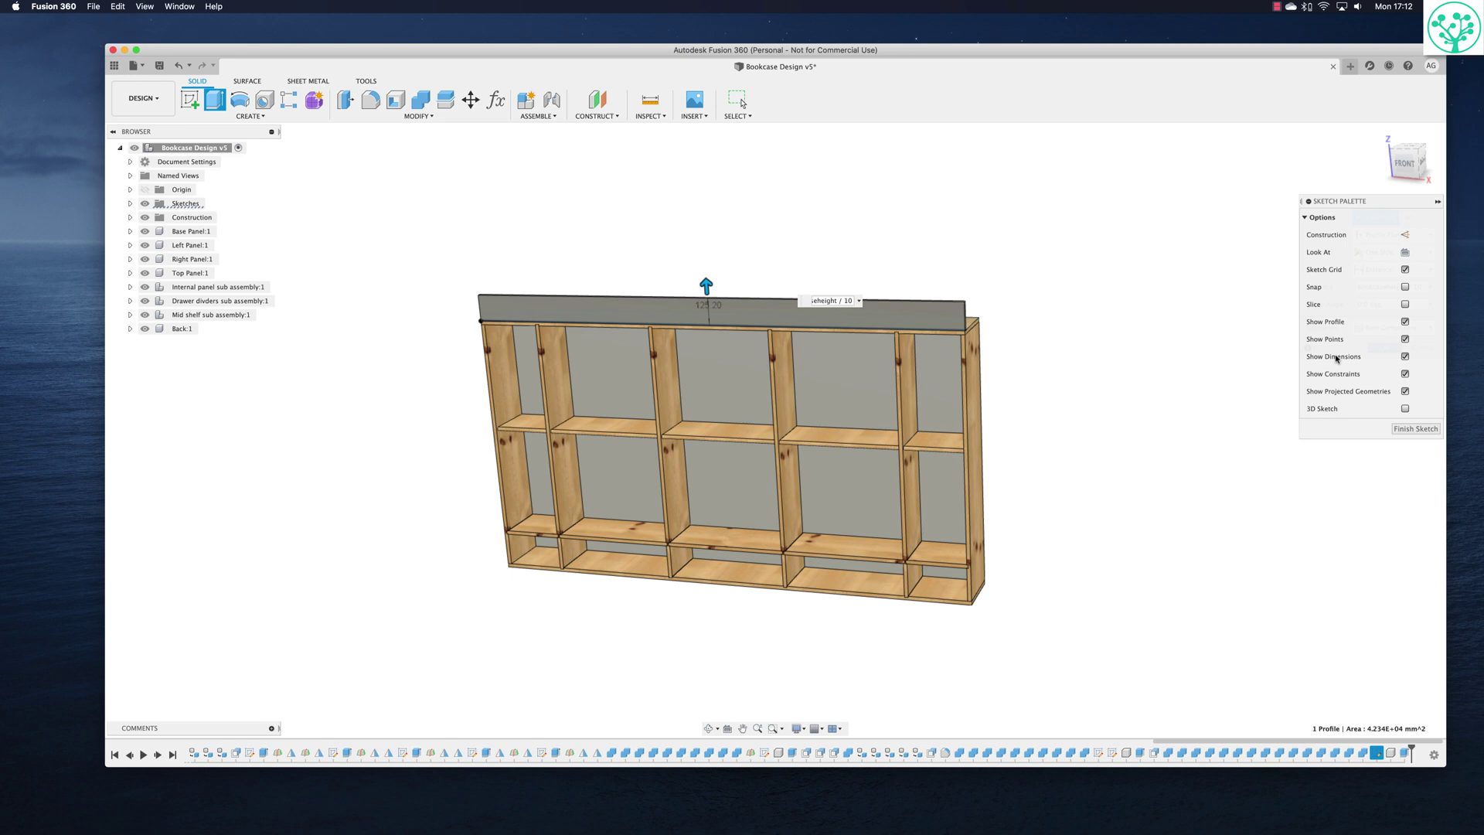
{"action": "double_click", "coordinate": [186, 344]}
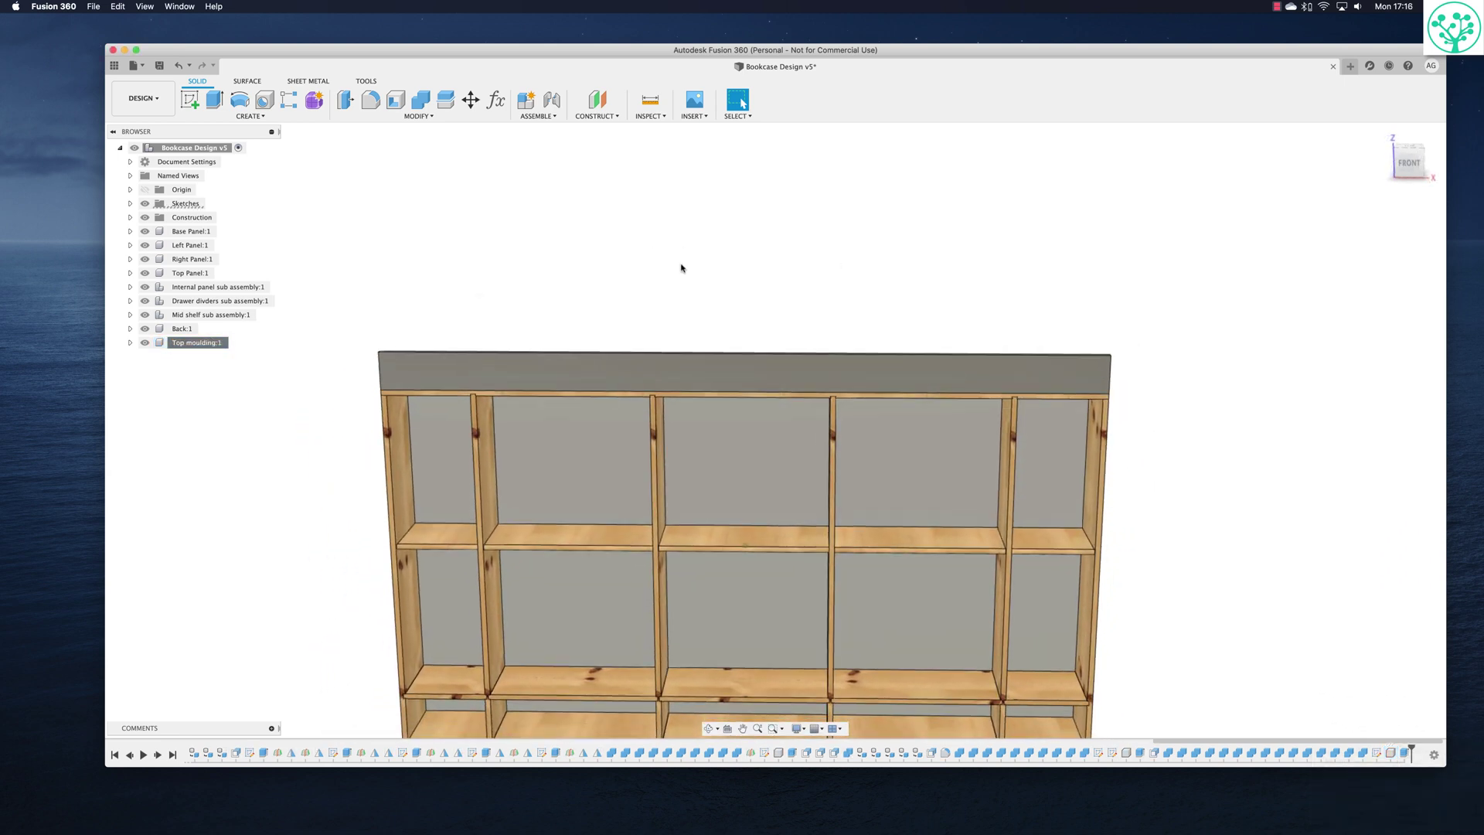
Sketch a fit point spline on the Top moulding's front face through the midpoints of its left, top and right edges.
{"action": "left_click", "coordinate": [190, 99]}
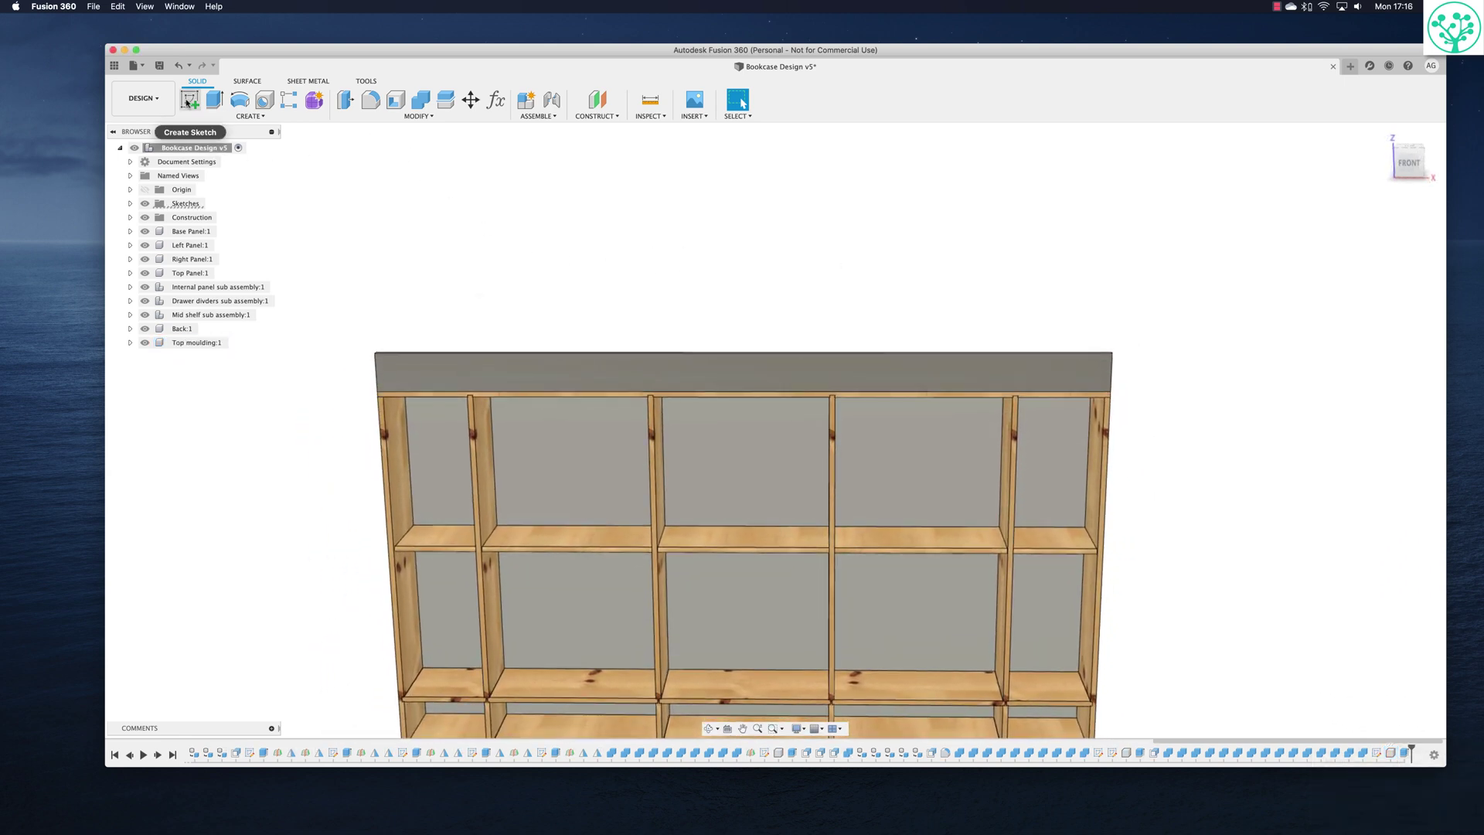
{"action": "left_click", "coordinate": [582, 375]}
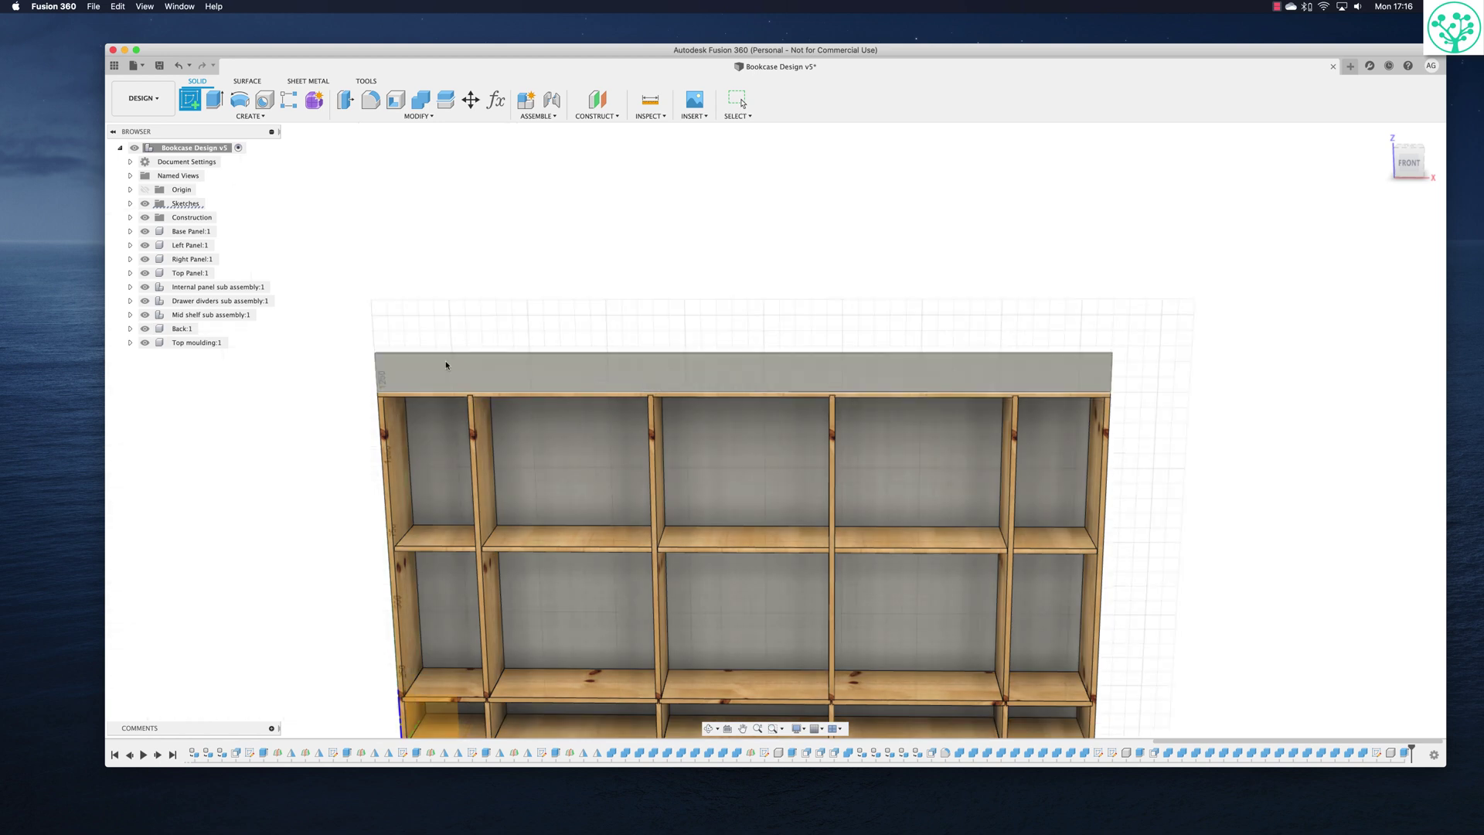
{"action": "left_click", "coordinate": [384, 365]}
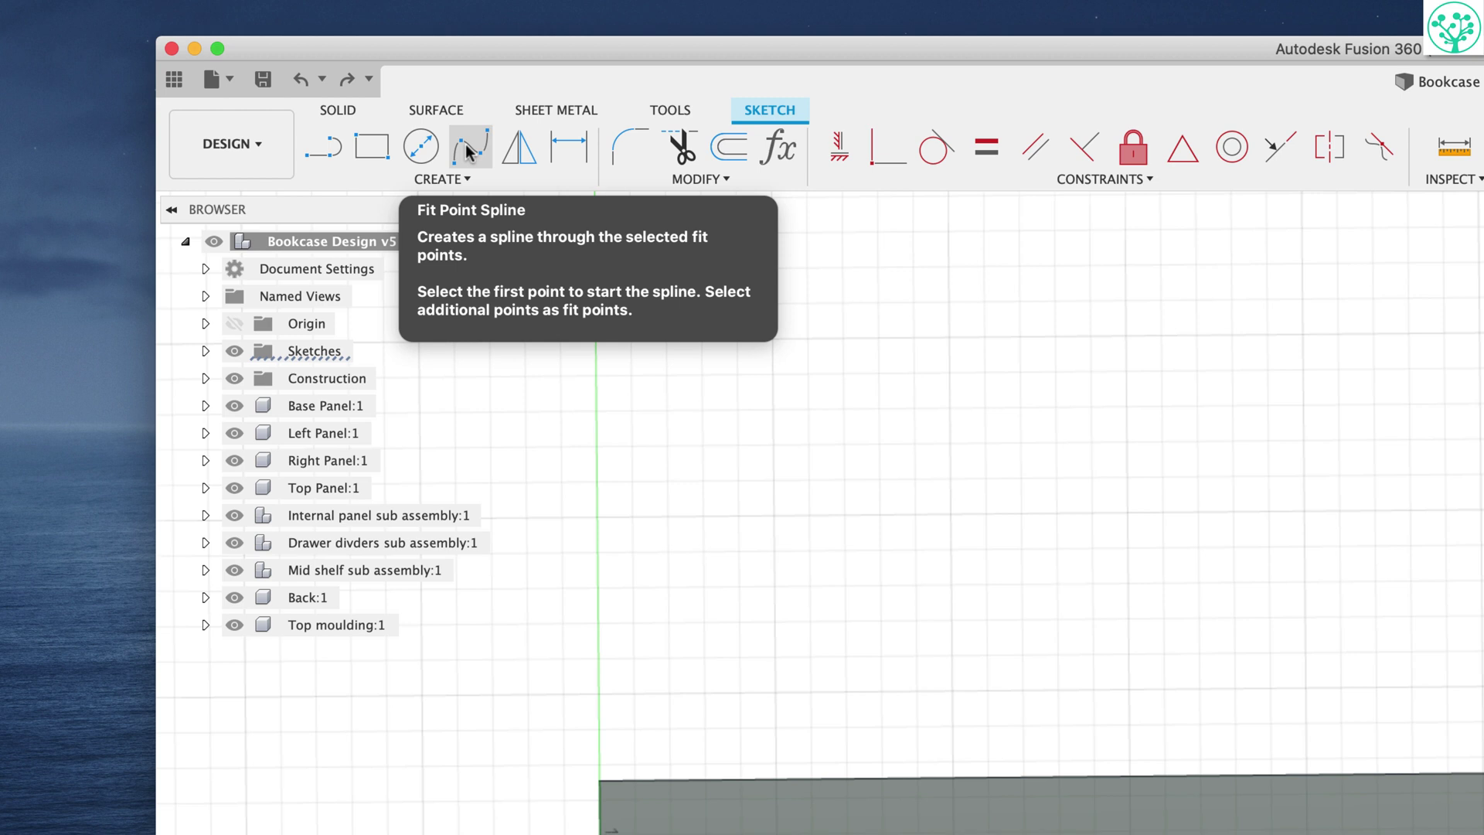
{"action": "left_click", "coordinate": [467, 146]}
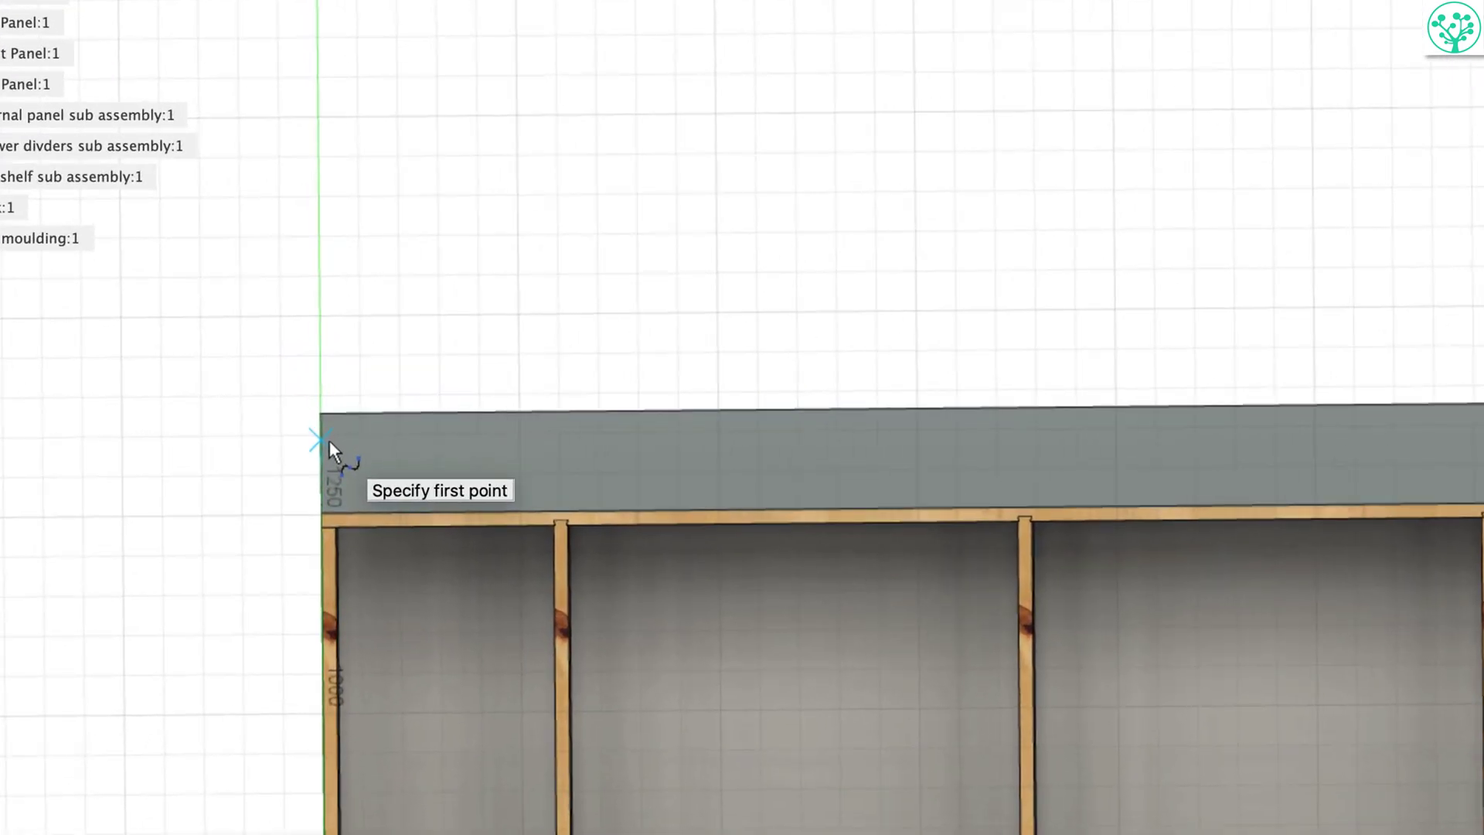
{"action": "left_click", "coordinate": [330, 439]}
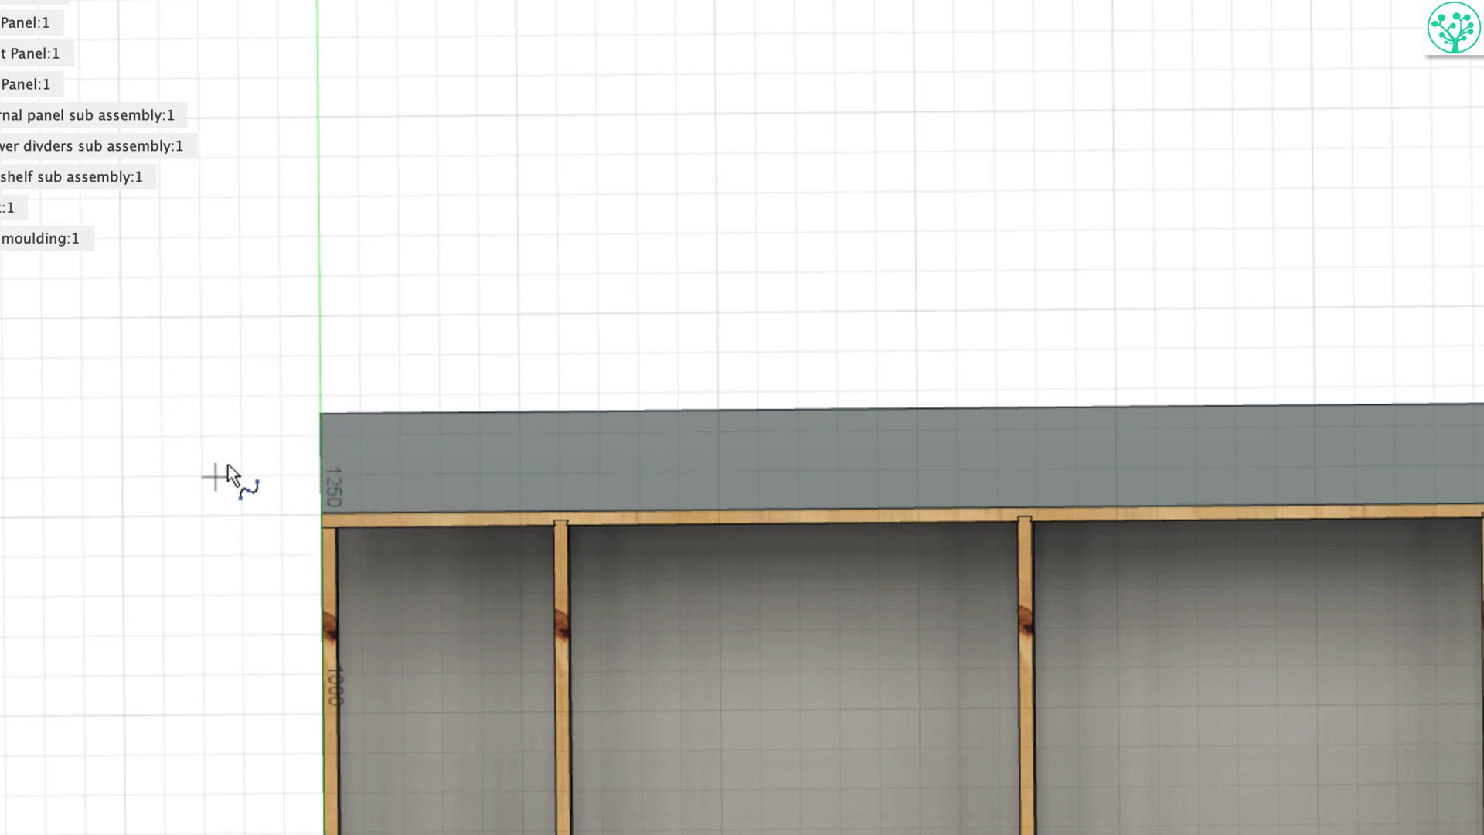
{"action": "left_click", "coordinate": [314, 461]}
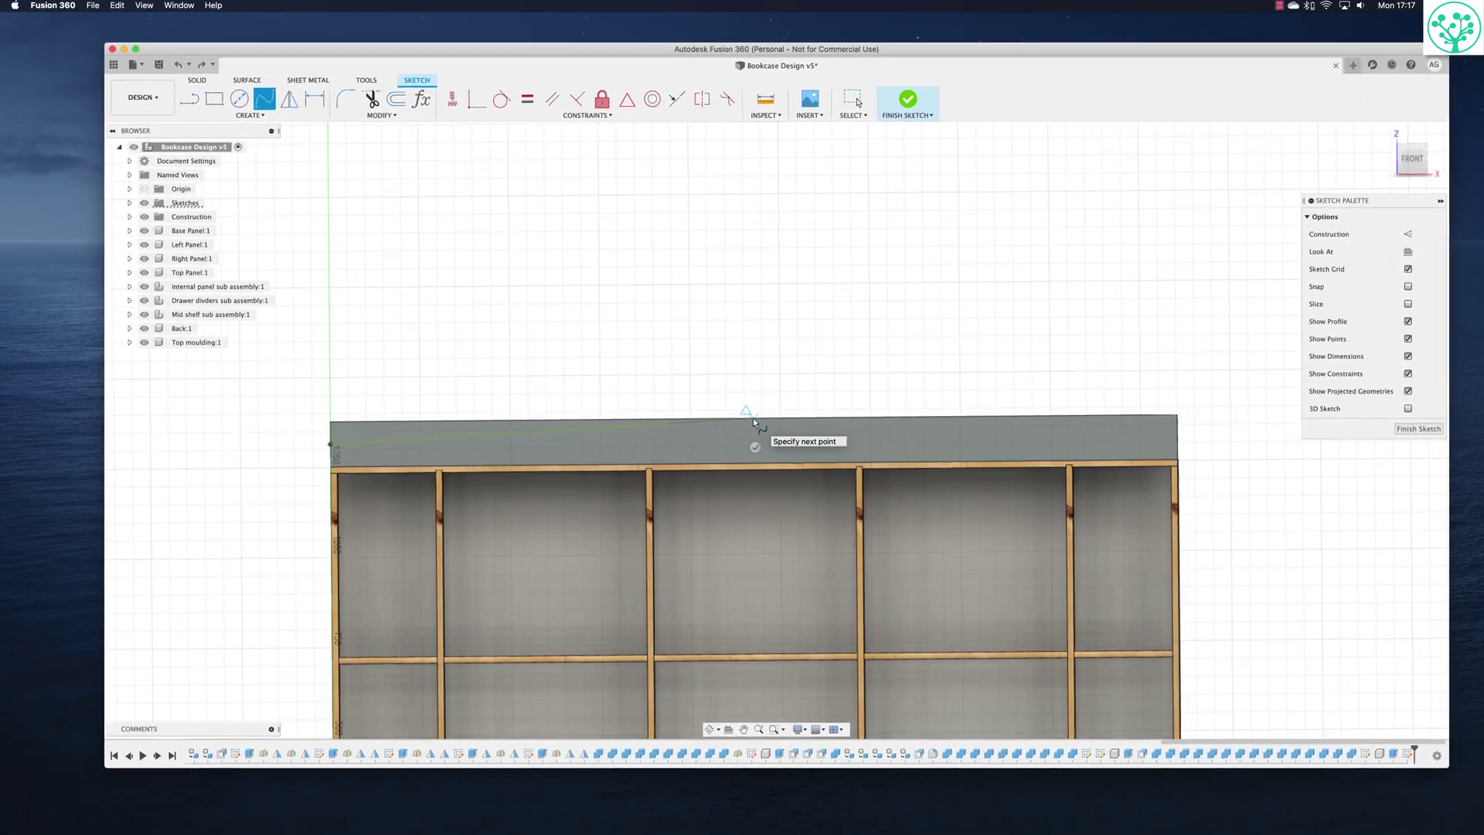
{"action": "left_click", "coordinate": [753, 417]}
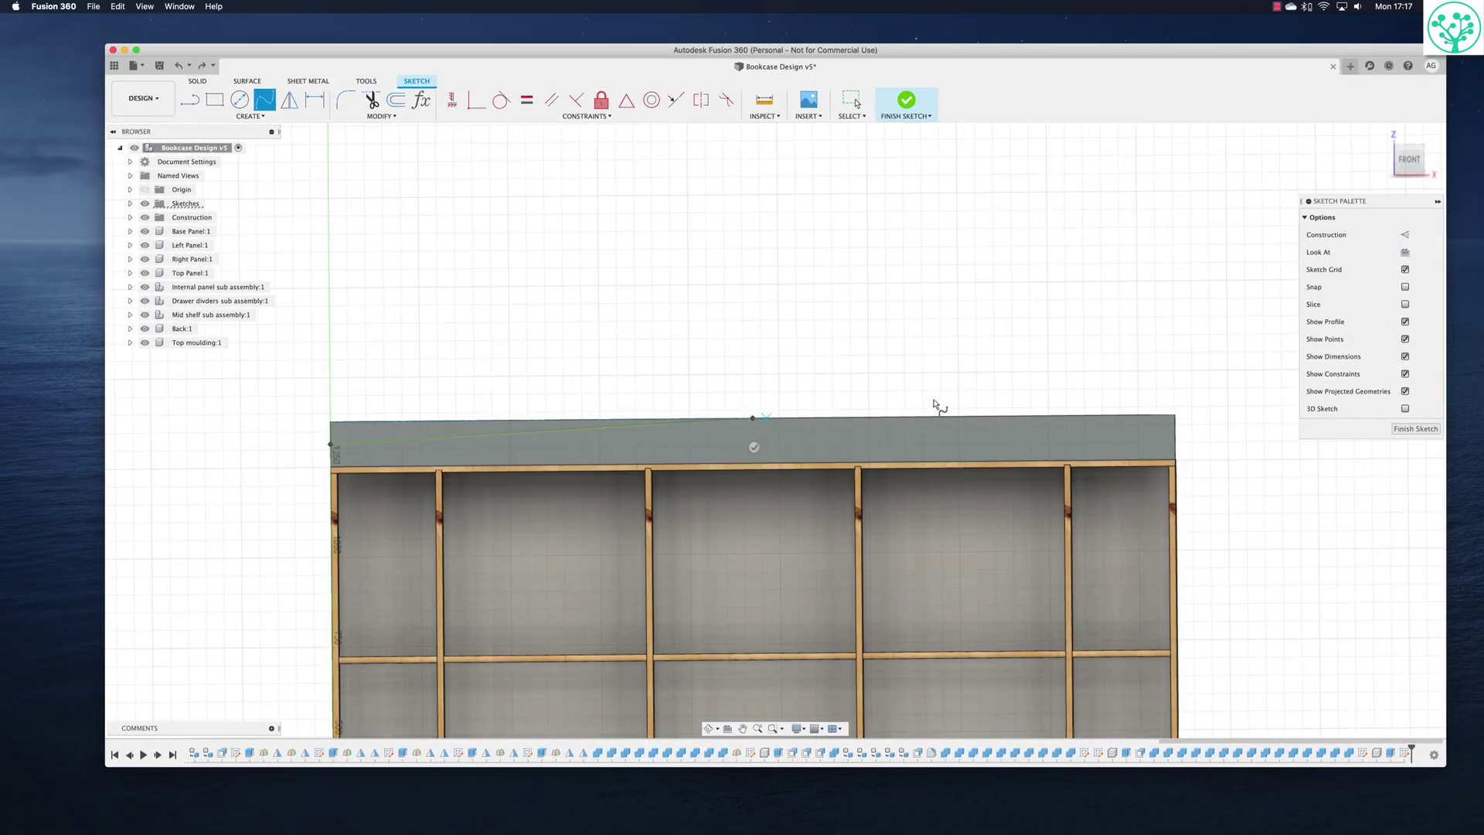
{"action": "left_click", "coordinate": [1174, 438]}
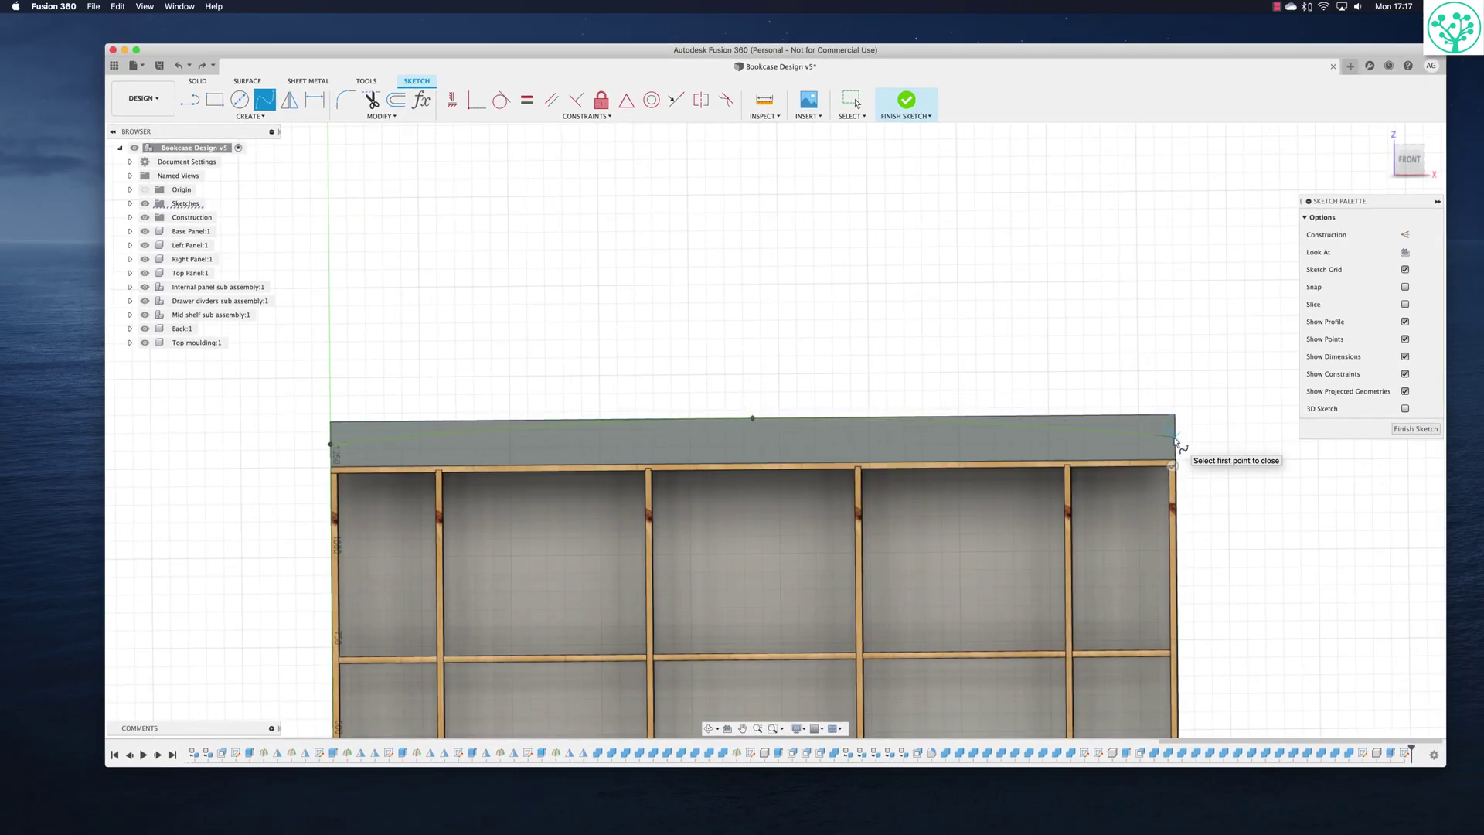
{"action": "left_click", "coordinate": [1177, 440]}
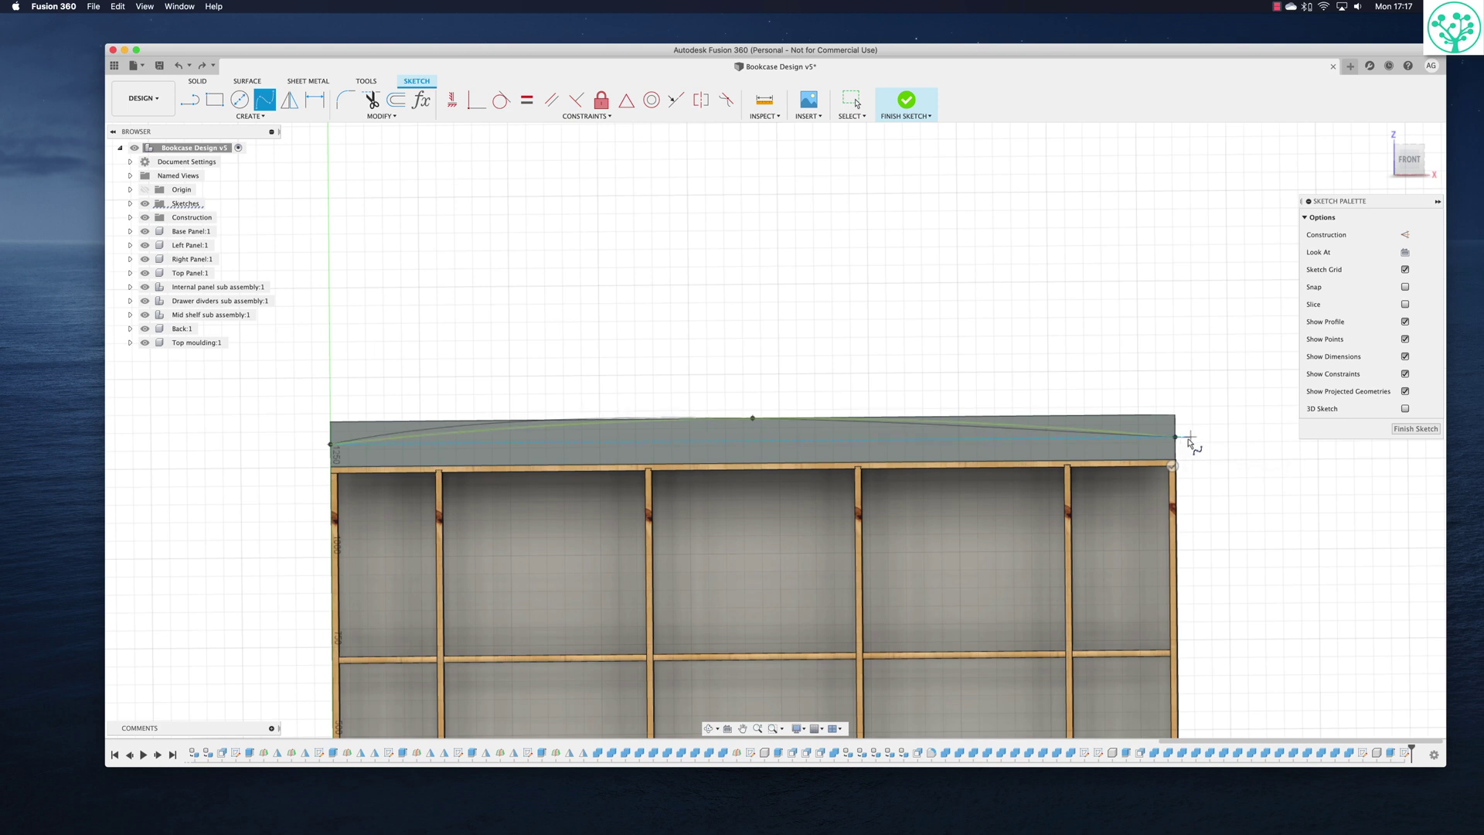
{"action": "left_click", "coordinate": [1175, 438]}
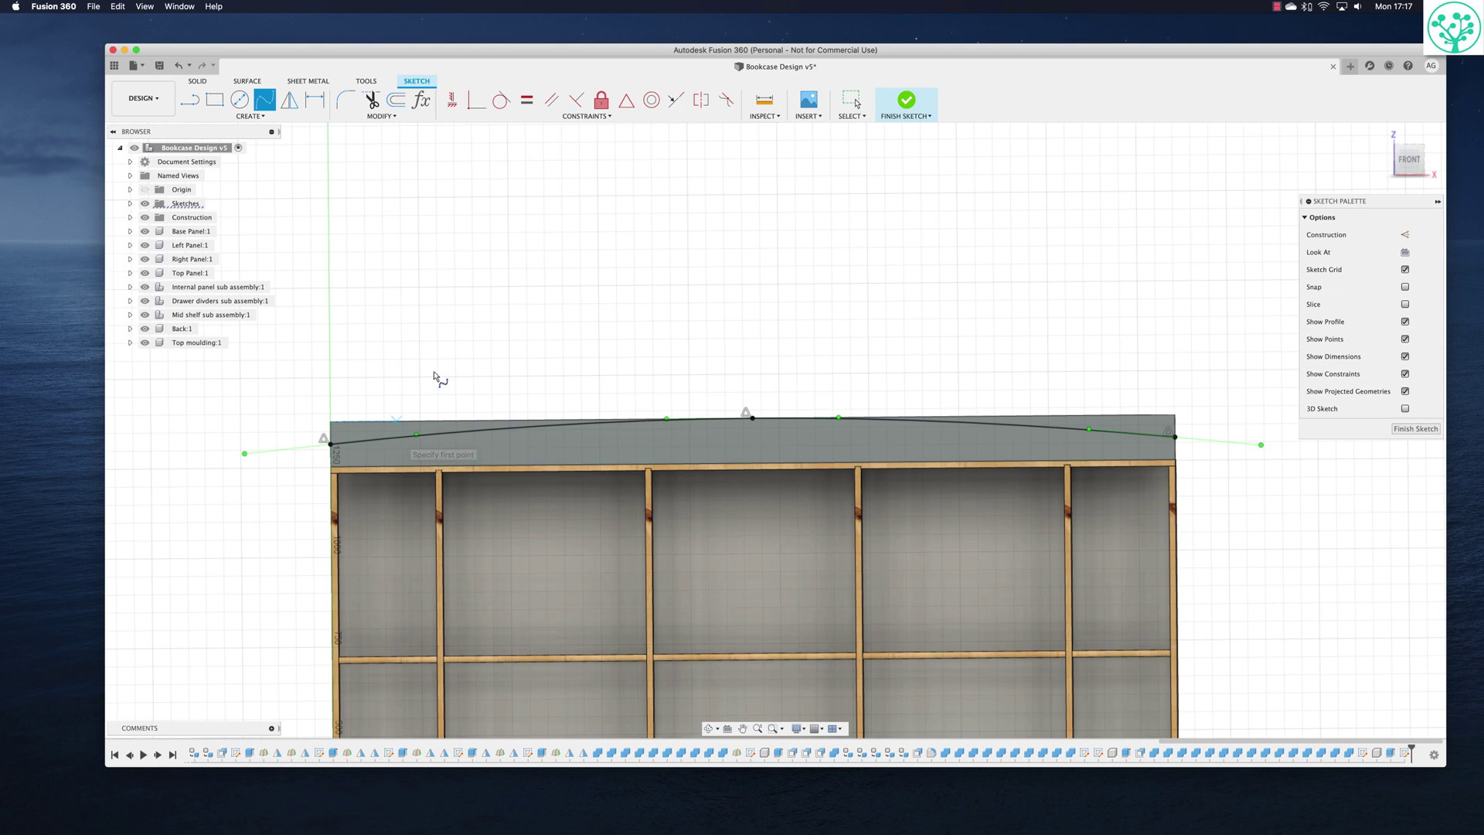
{"action": "key", "text": "Escape"}
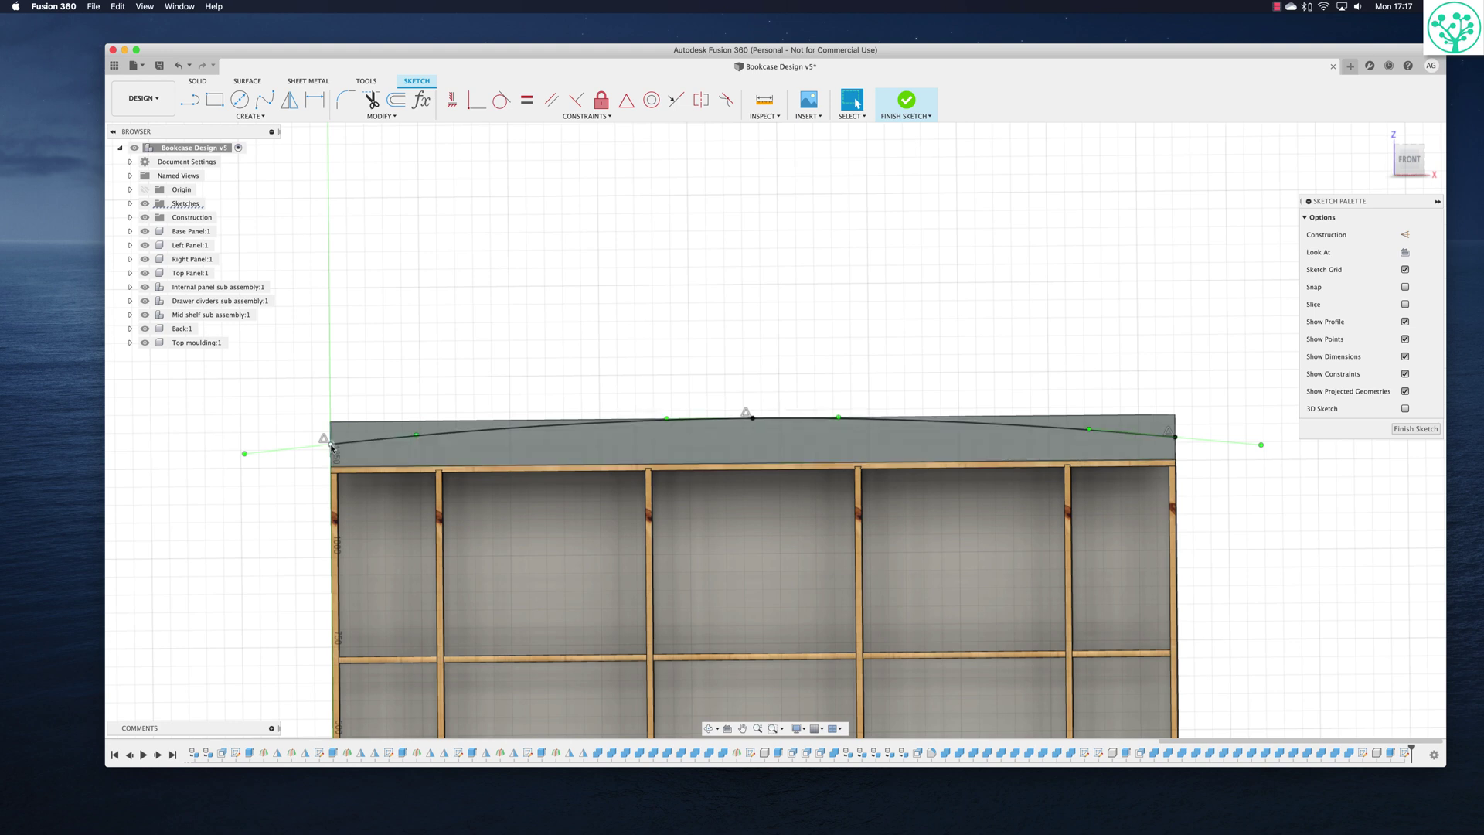
Swing the tangent handles at both ends of the spline so the curve dips near the moulding's ends and rises to the middle.
{"action": "left_click", "coordinate": [331, 447]}
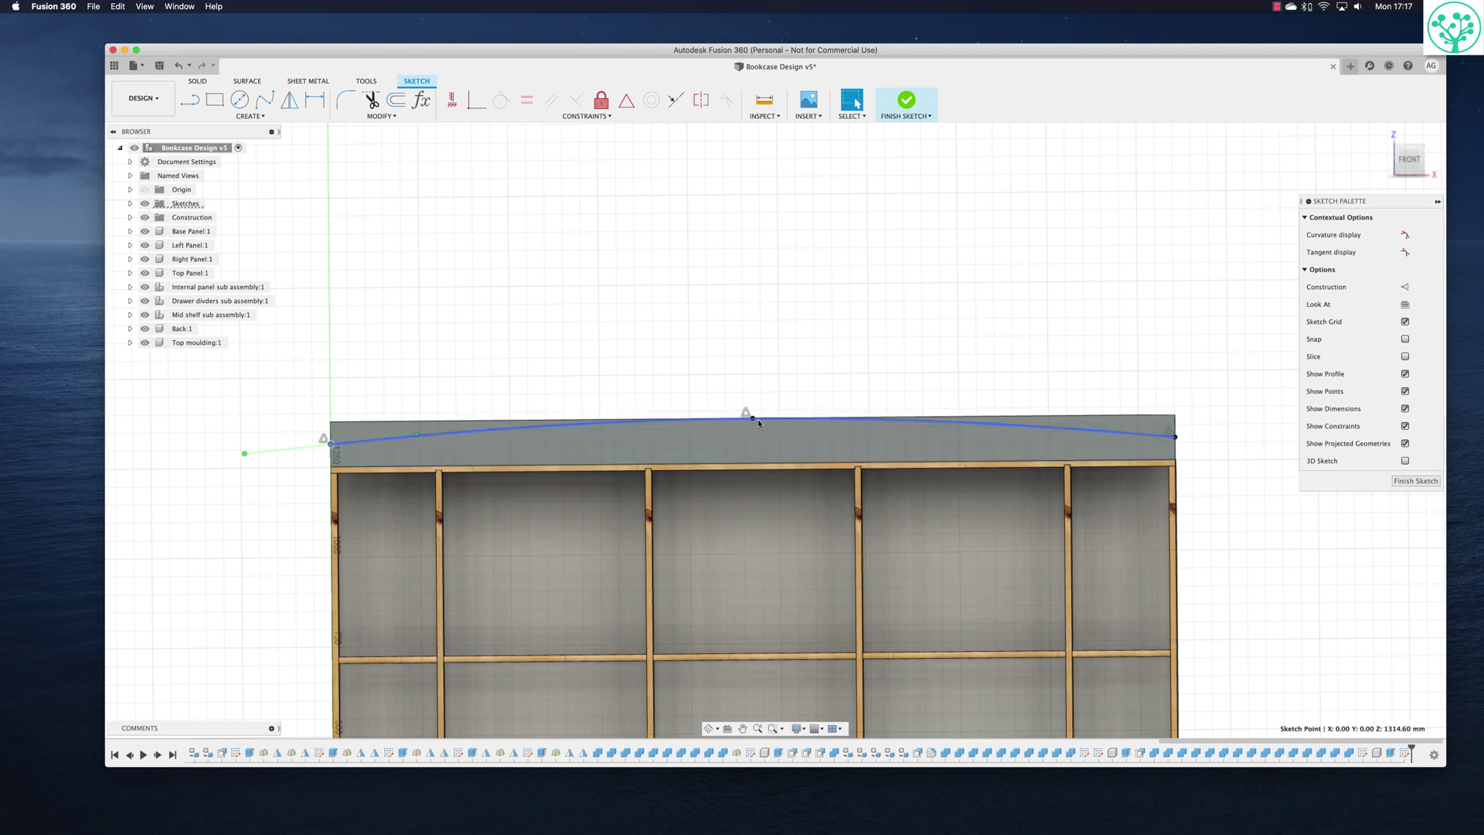
{"action": "left_click", "coordinate": [752, 420]}
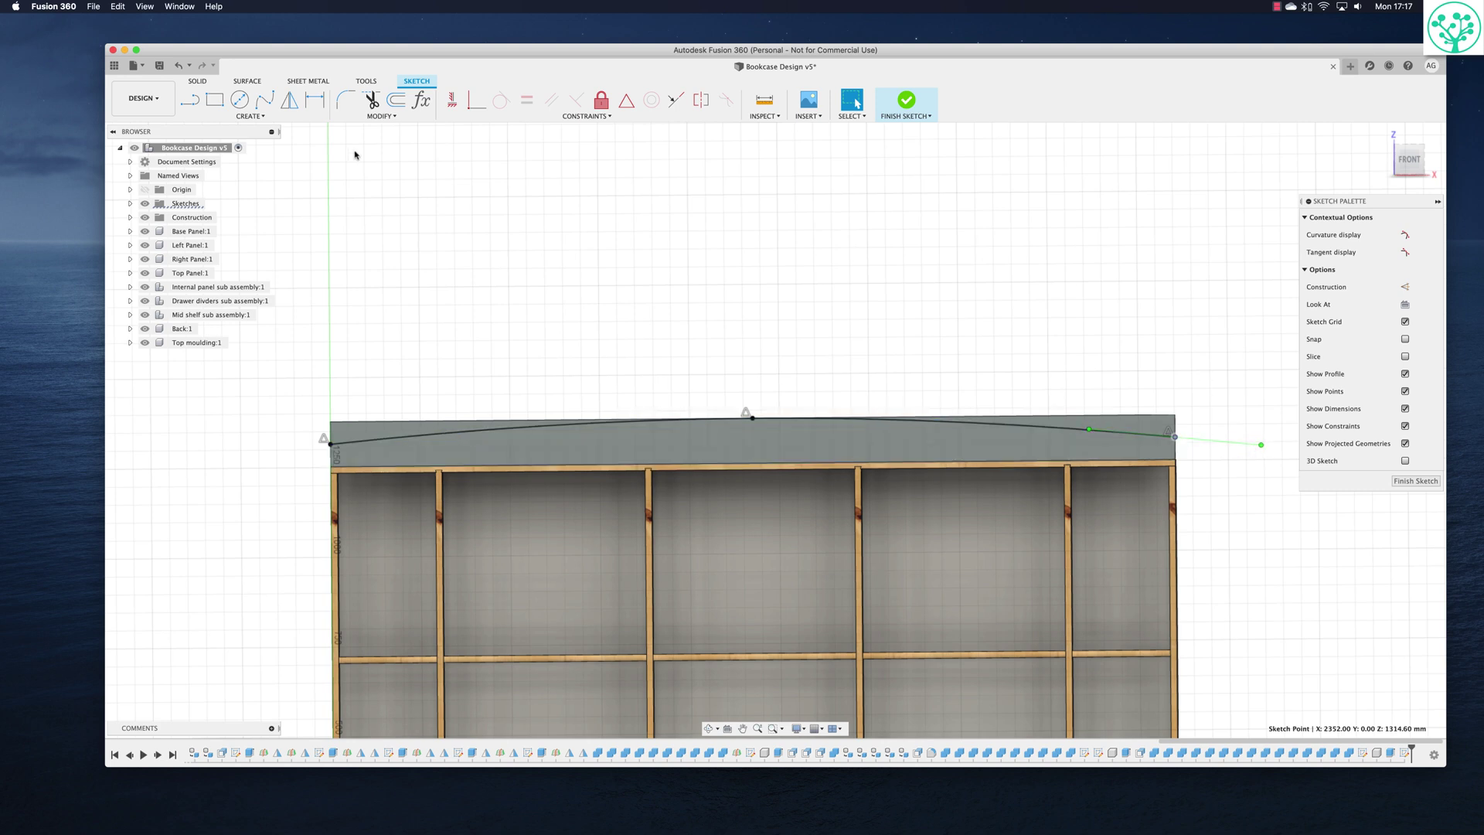
{"action": "left_click", "coordinate": [1262, 447]}
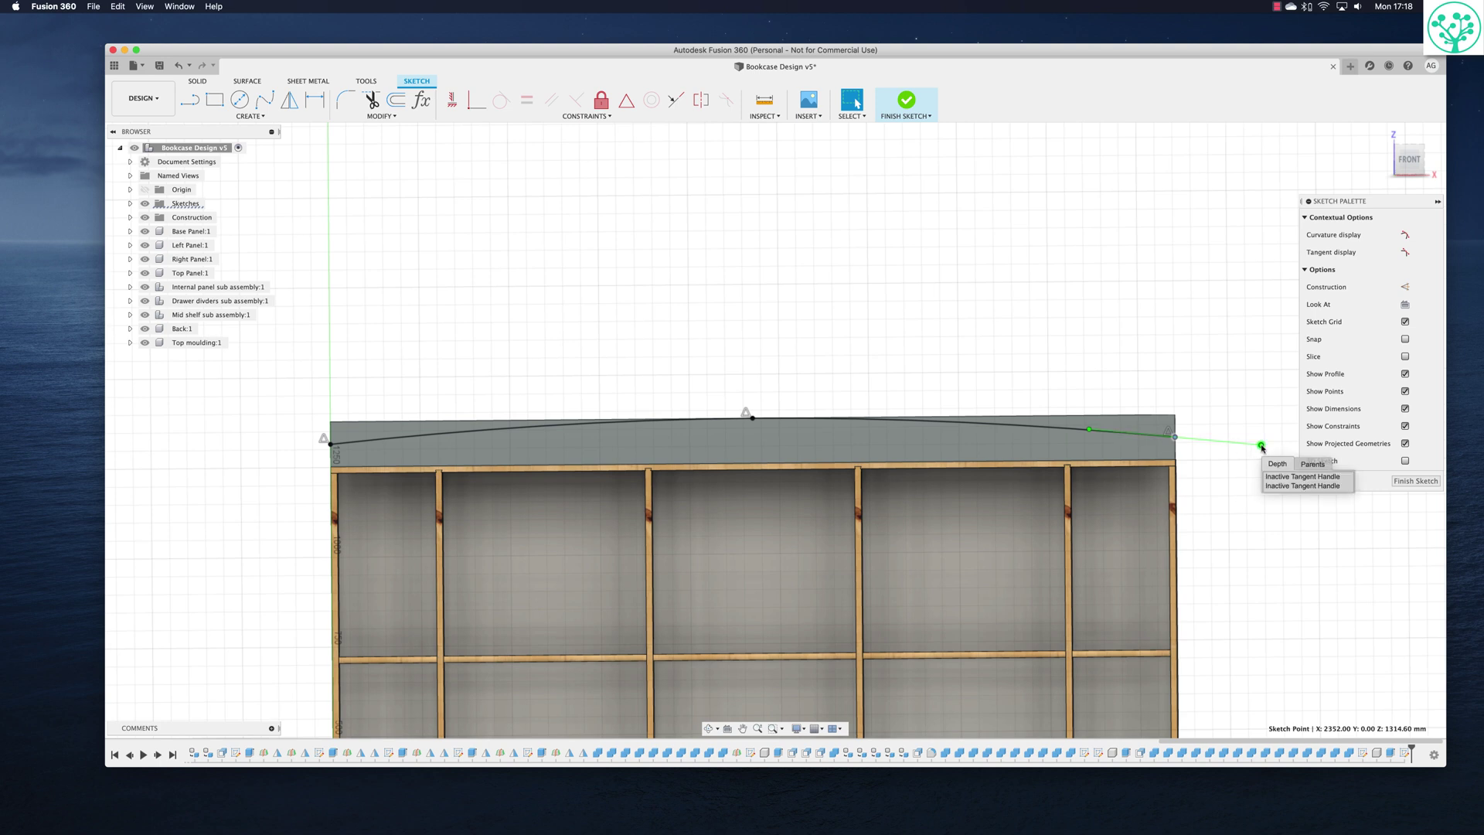
{"action": "left_click_drag", "start_coordinate": [1262, 444], "coordinate": [1244, 434]}
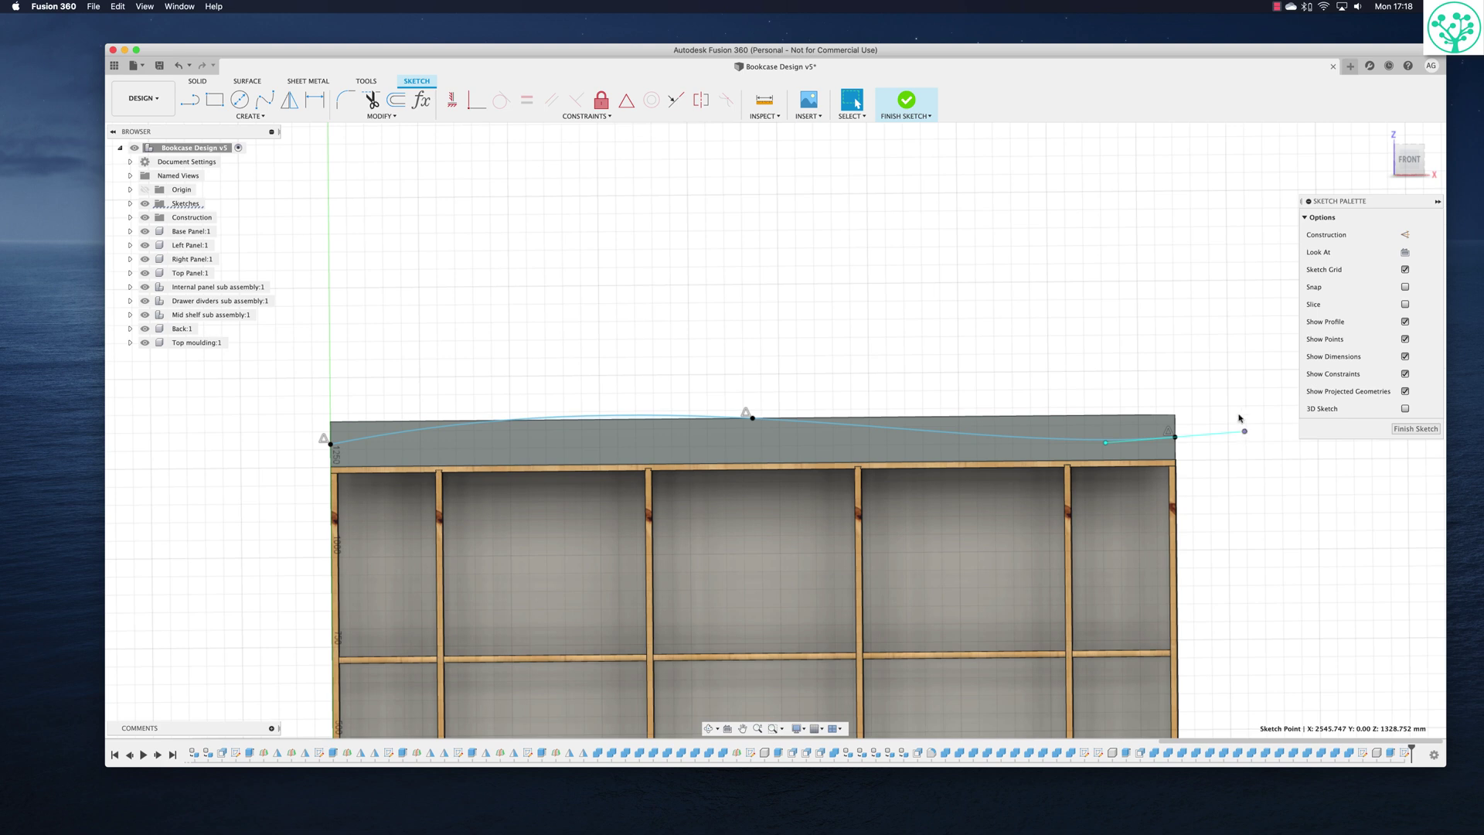
{"action": "left_click", "coordinate": [330, 444]}
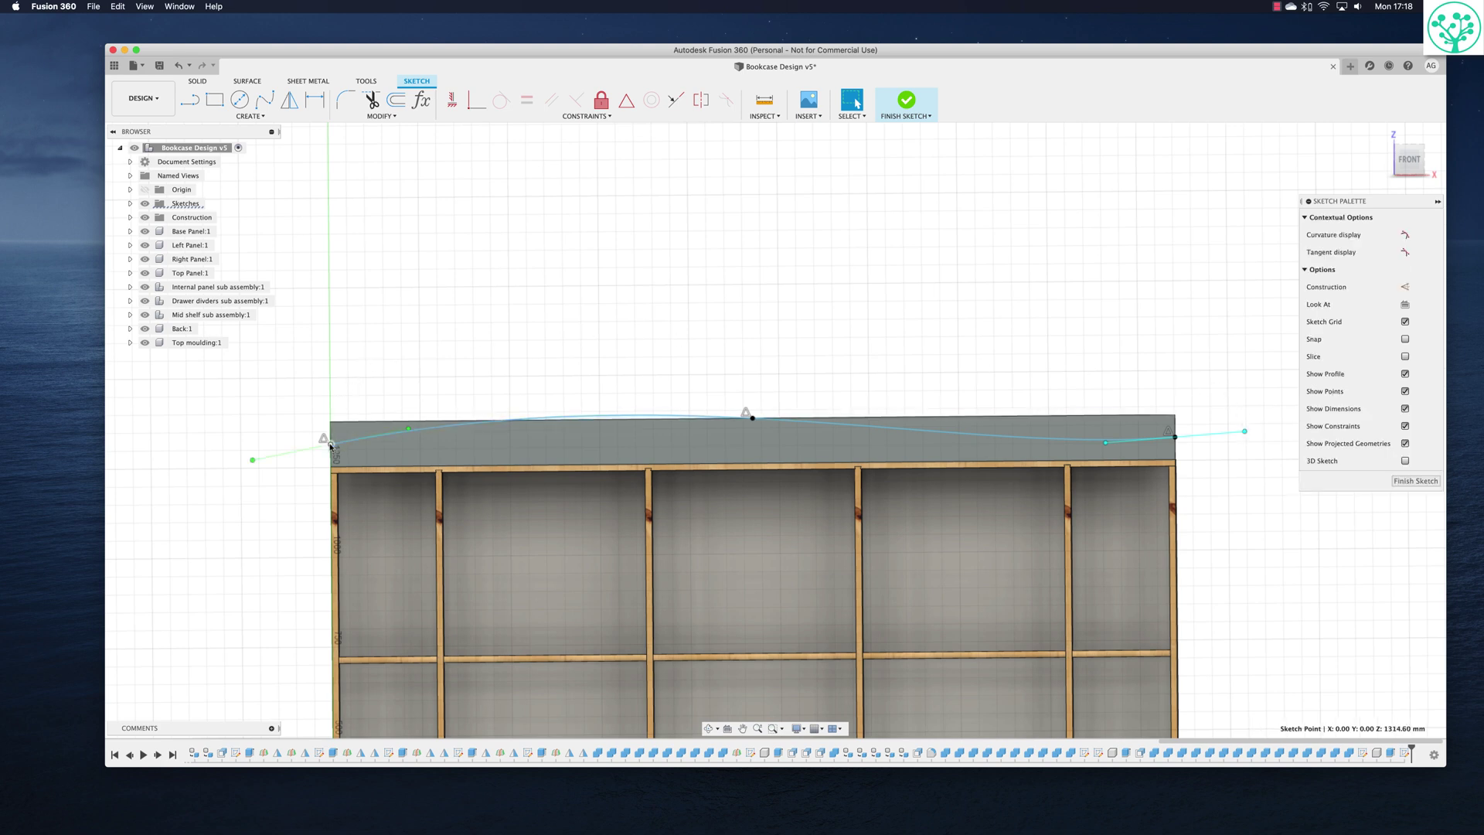
{"action": "left_click_drag", "start_coordinate": [251, 463], "coordinate": [253, 442]}
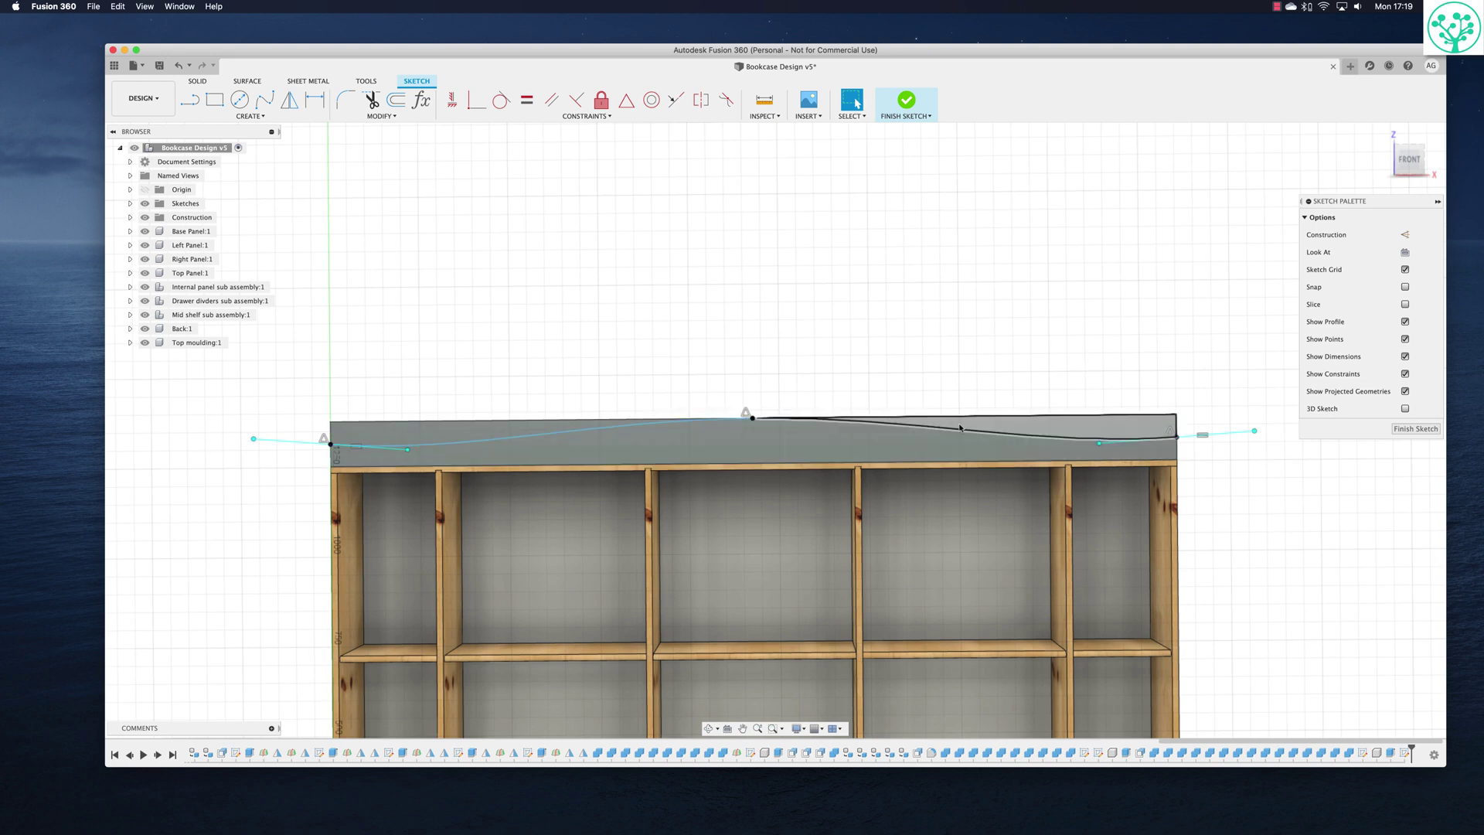
{"action": "key", "text": "Escape"}
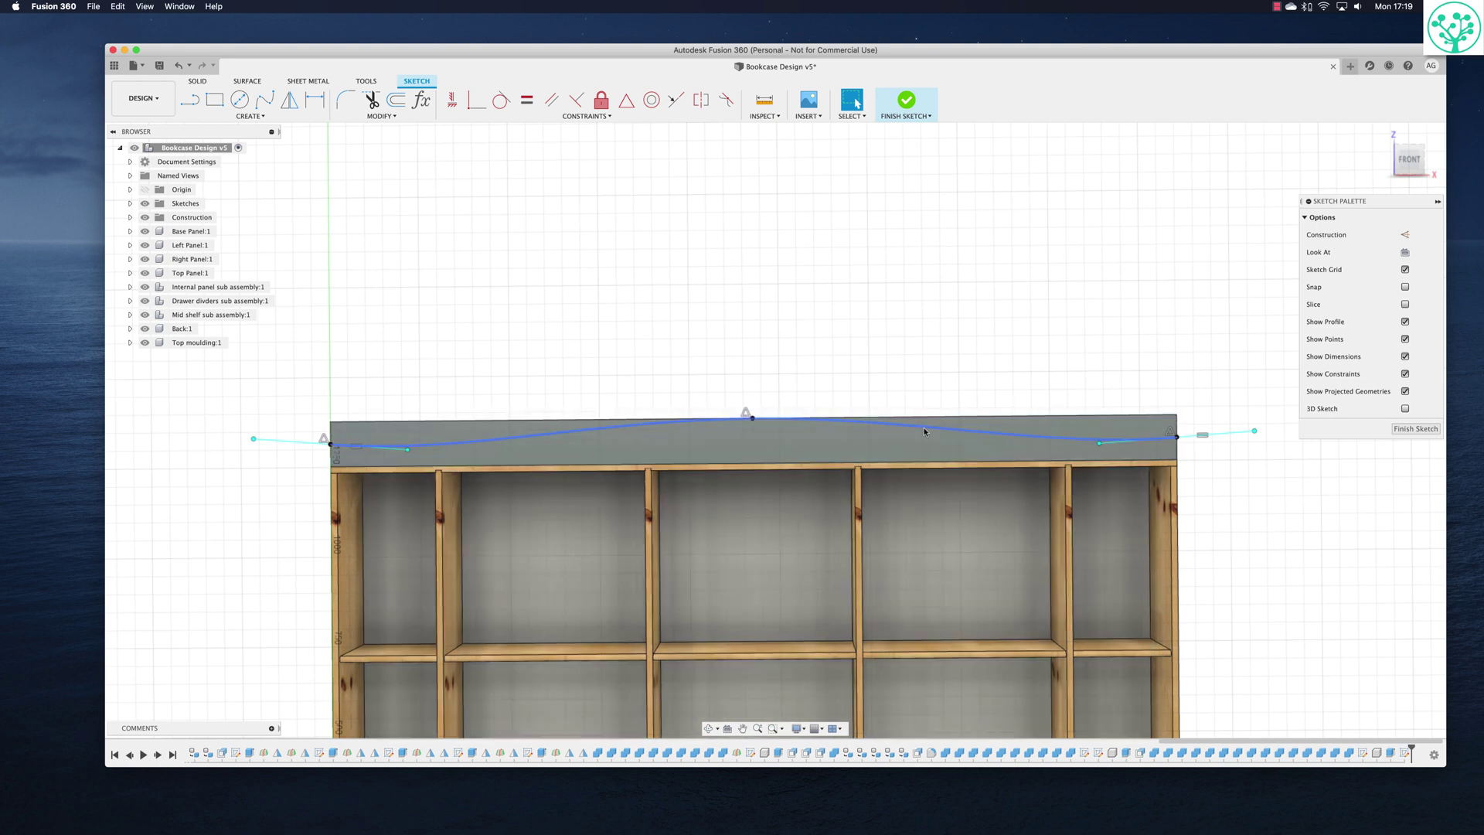
Apply an Equal constraint between the spline's left and right end tangent handles.
{"action": "left_click", "coordinate": [745, 415]}
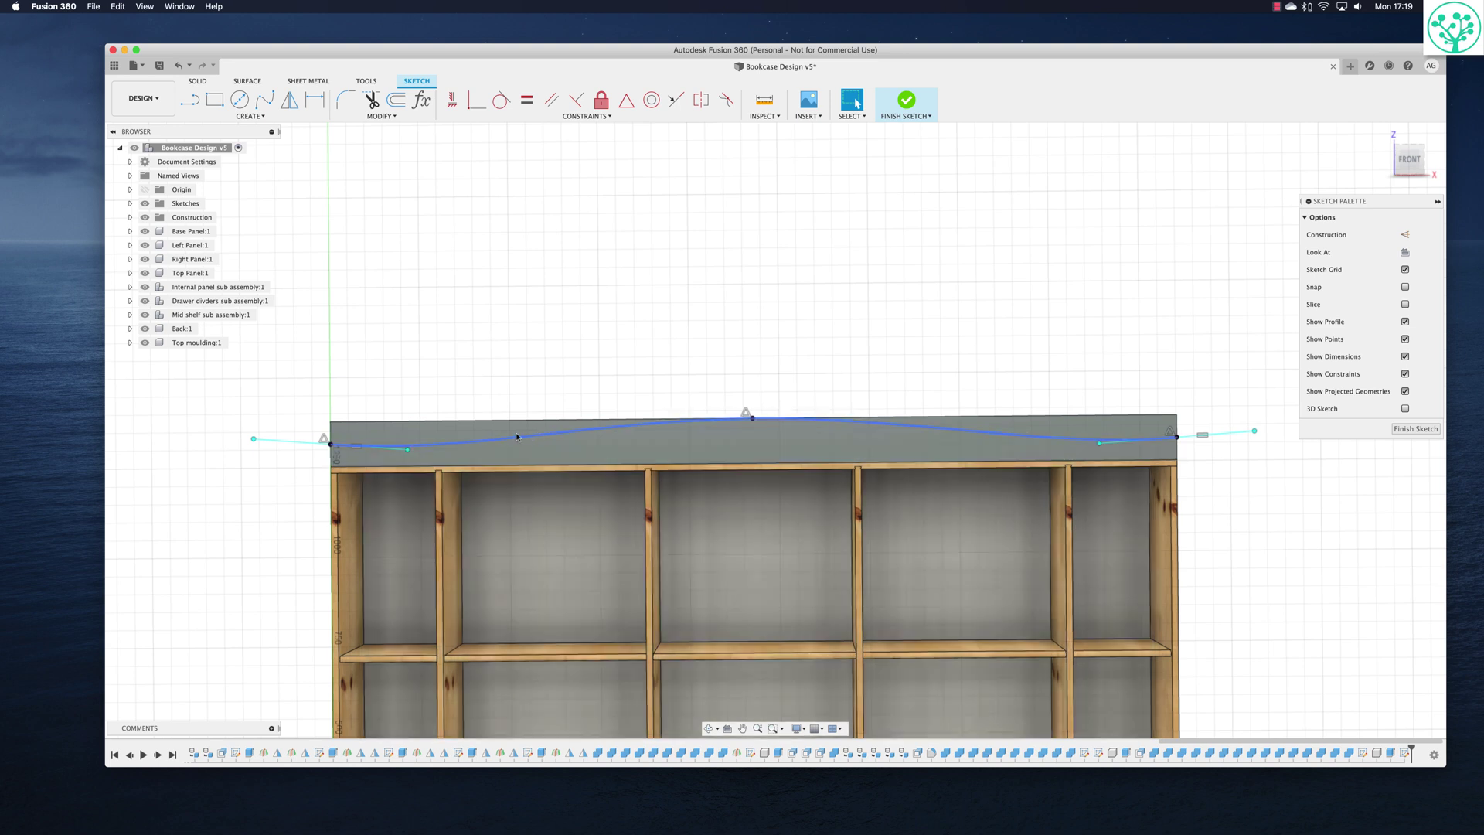
{"action": "left_click", "coordinate": [525, 102]}
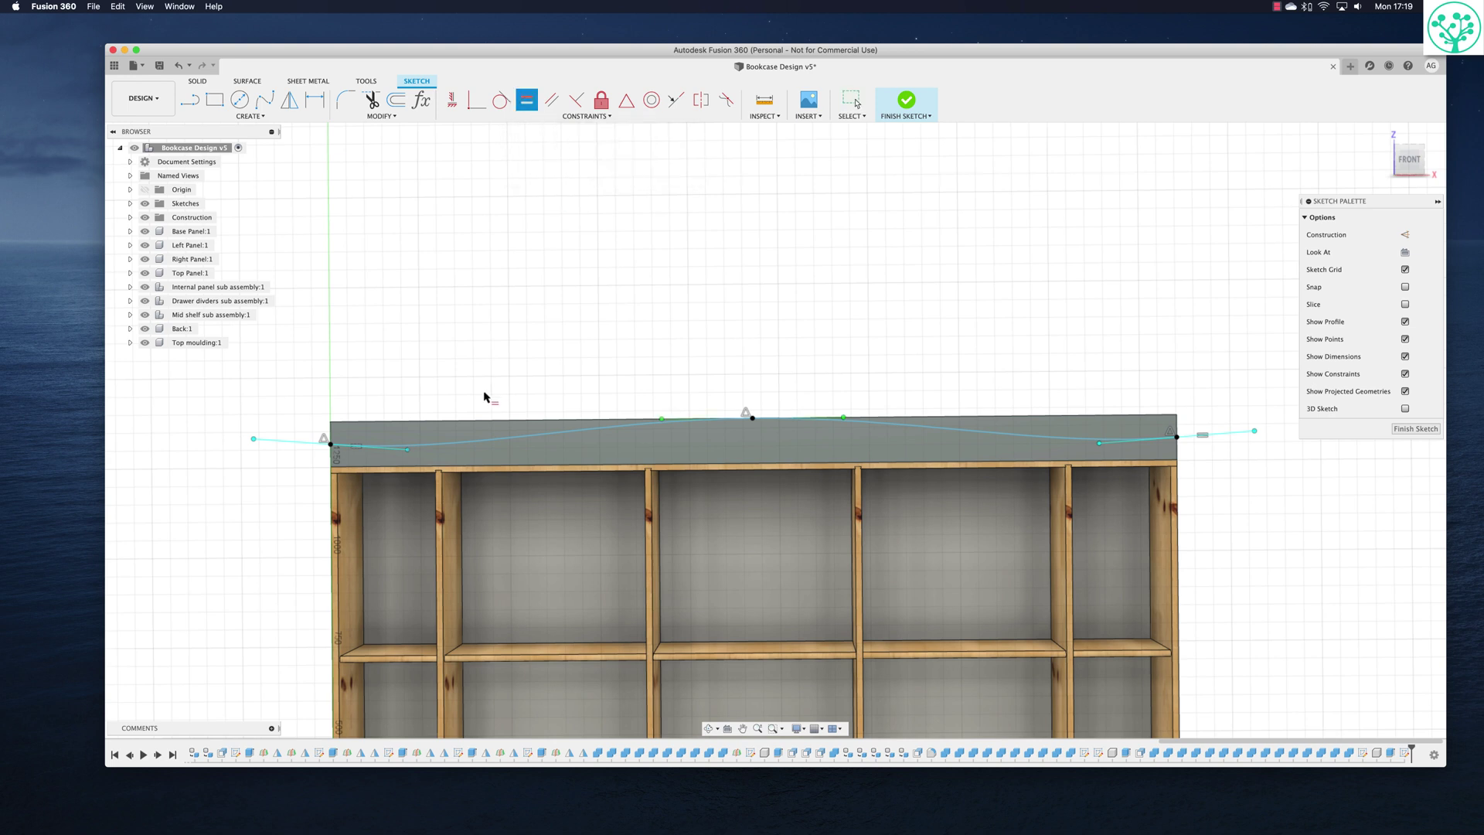
{"action": "left_click", "coordinate": [308, 446]}
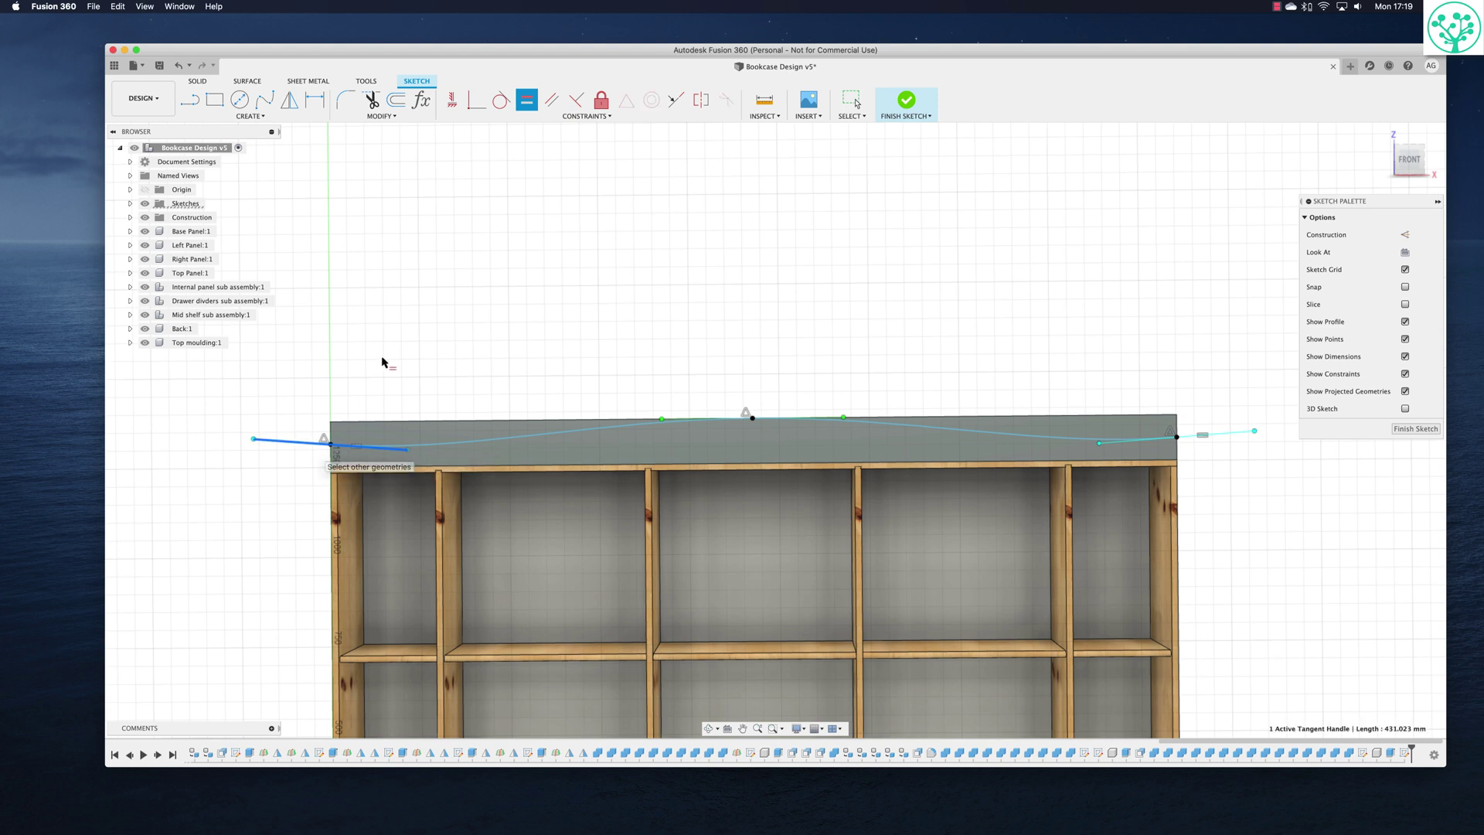
{"action": "left_click", "coordinate": [1231, 433]}
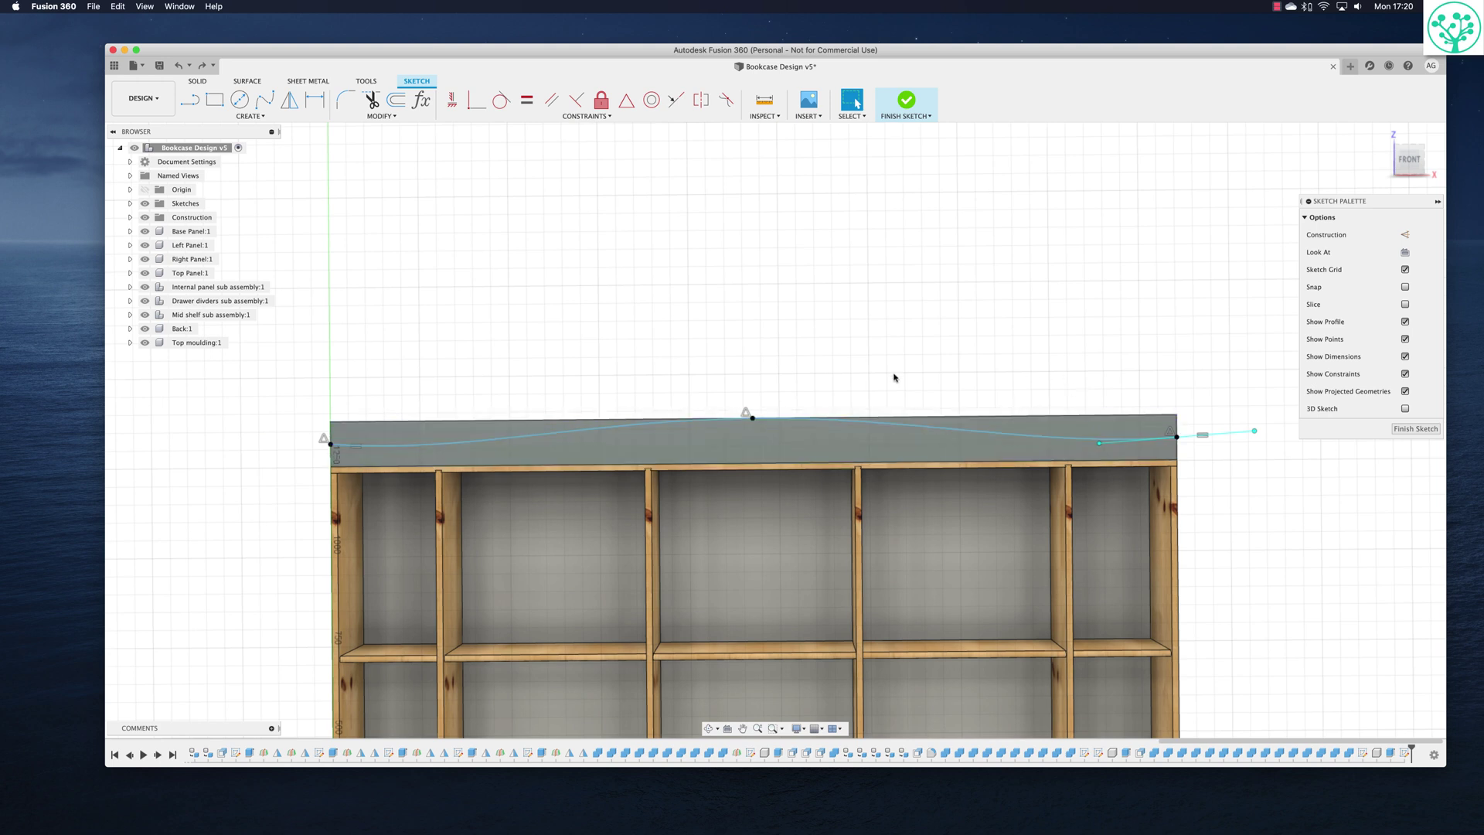
Cut away the two profiles above the spline from the Top moulding, extruding To Object up to its rear face.
{"action": "key", "text": "e"}
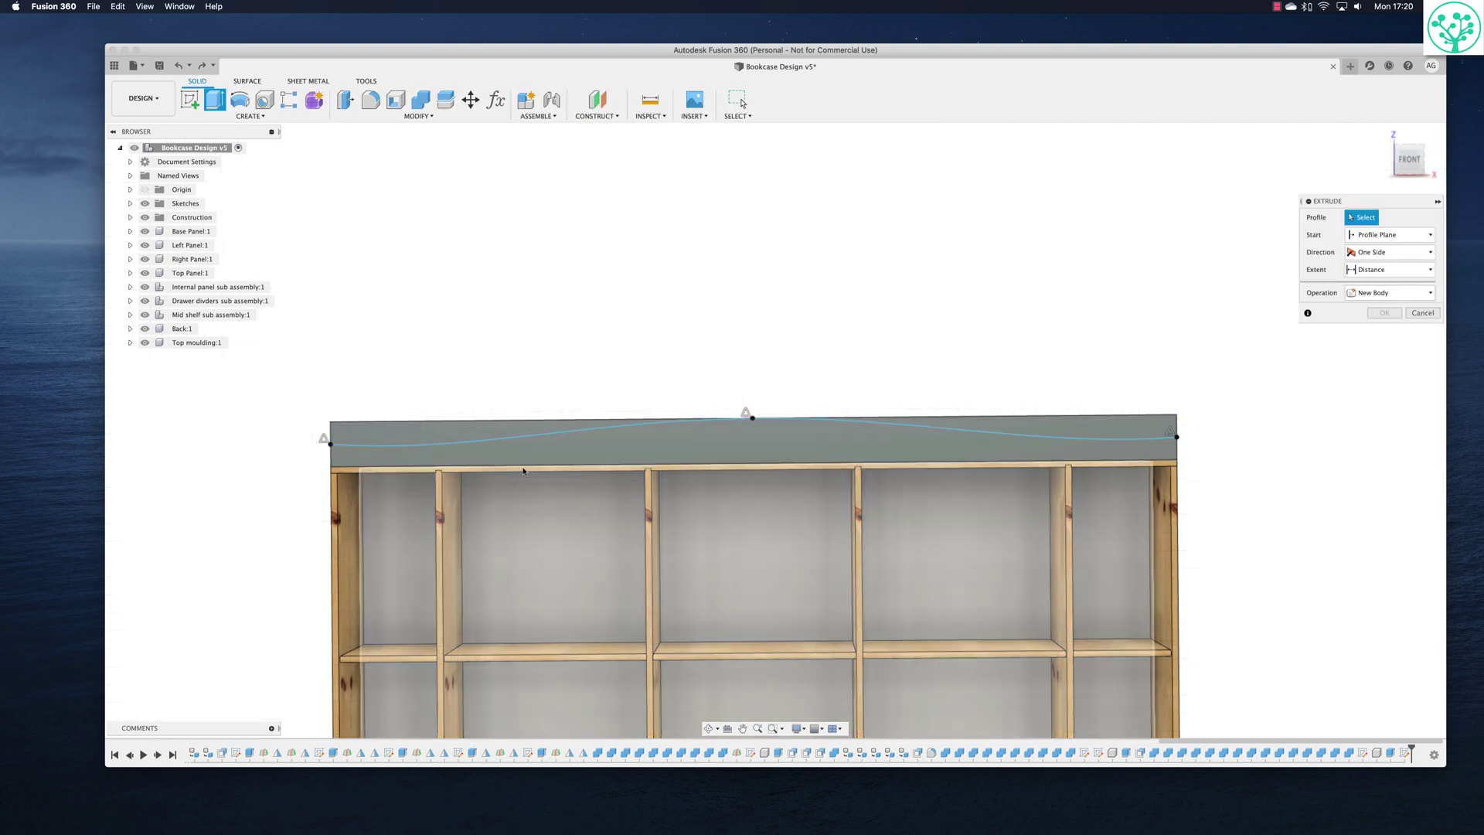
{"action": "left_click", "coordinate": [438, 436]}
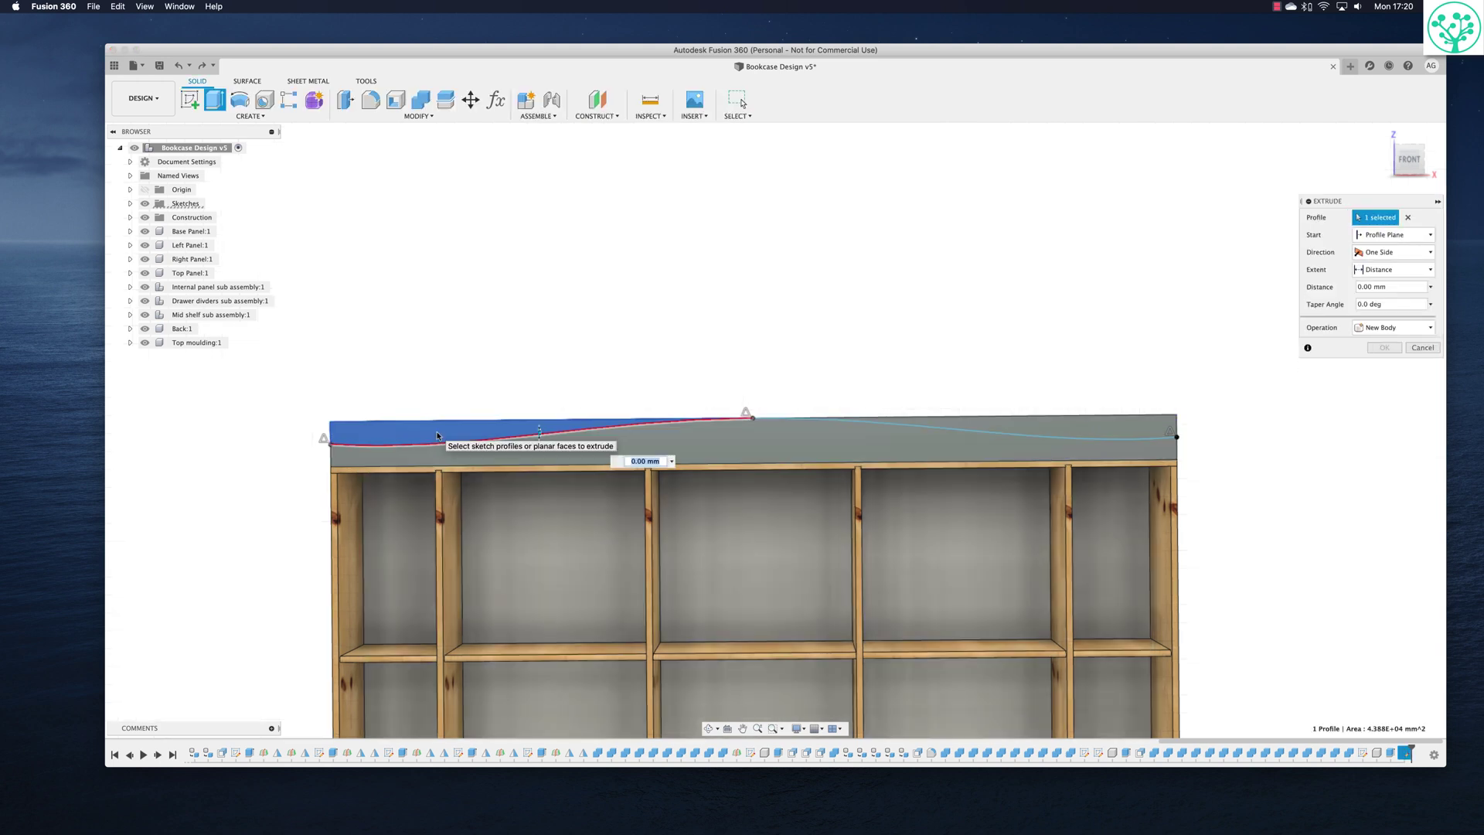
{"action": "left_click", "coordinate": [1133, 430]}
{"action": "left_click", "coordinate": [1392, 269]}
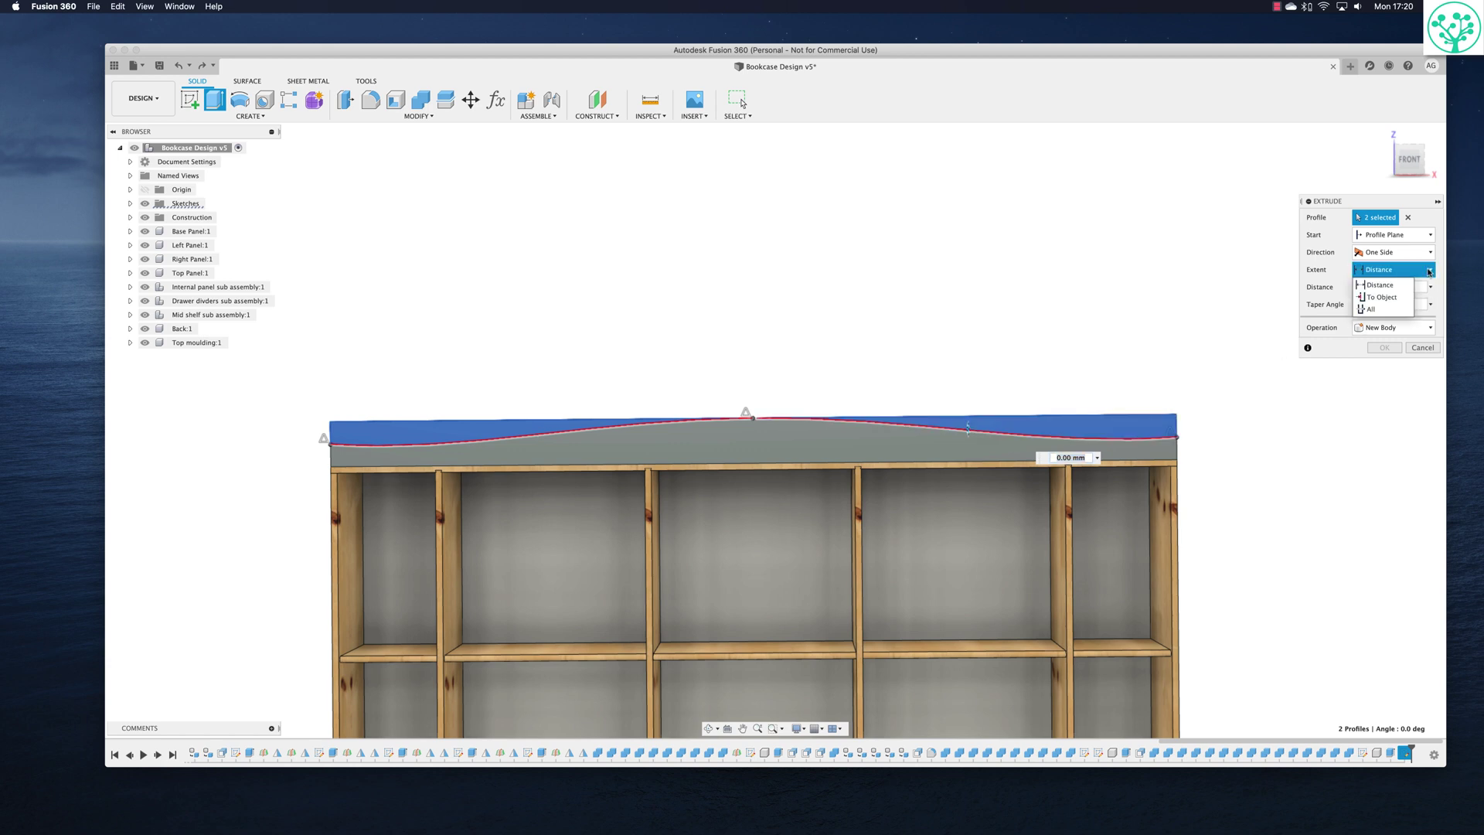
{"action": "left_click", "coordinate": [1379, 297]}
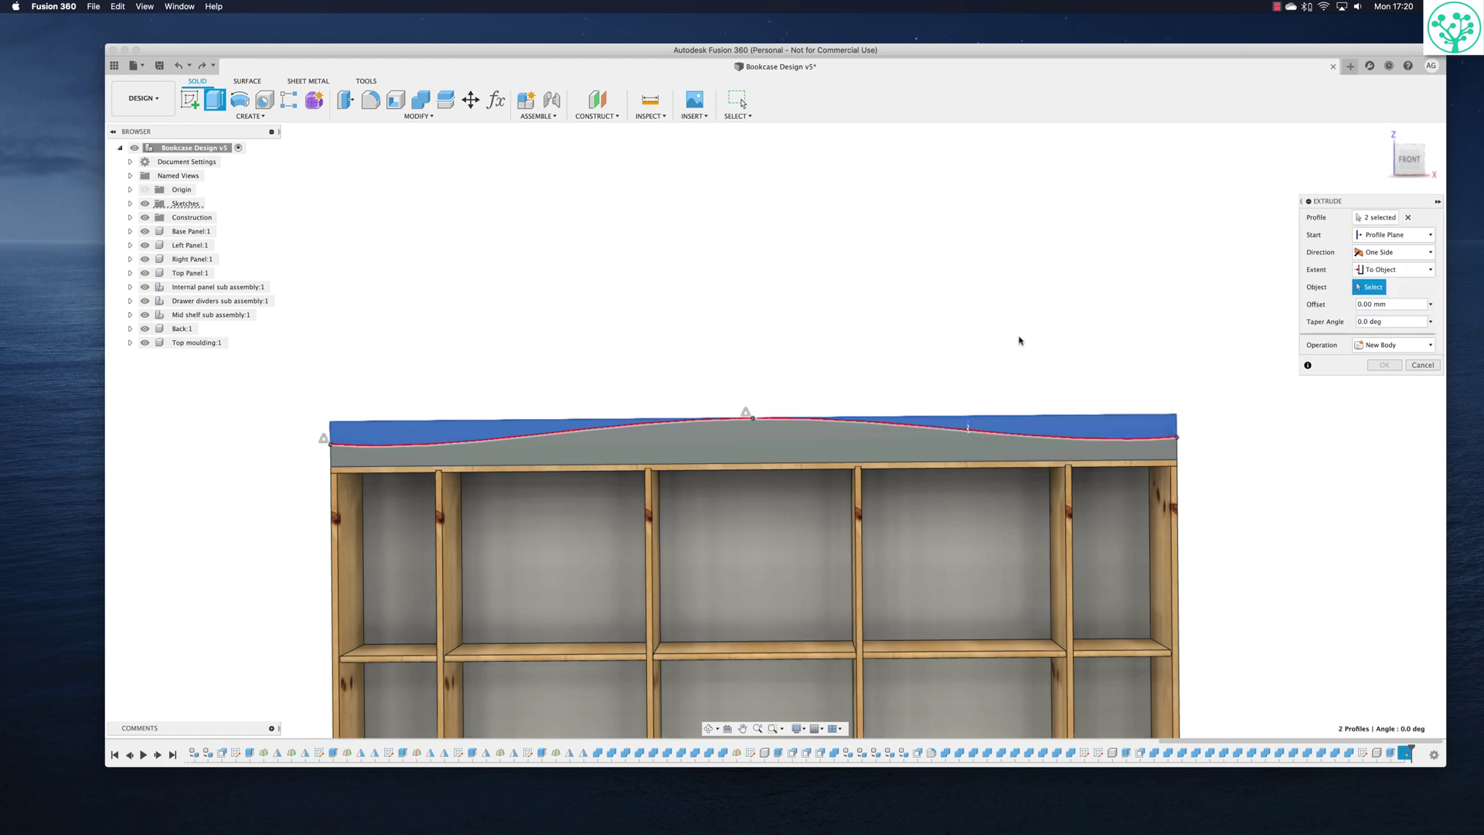
{"action": "middle_click_drag", "start_coordinate": [1019, 340], "coordinate": [706, 433], "text": "shift"}
{"action": "left_click", "coordinate": [712, 442]}
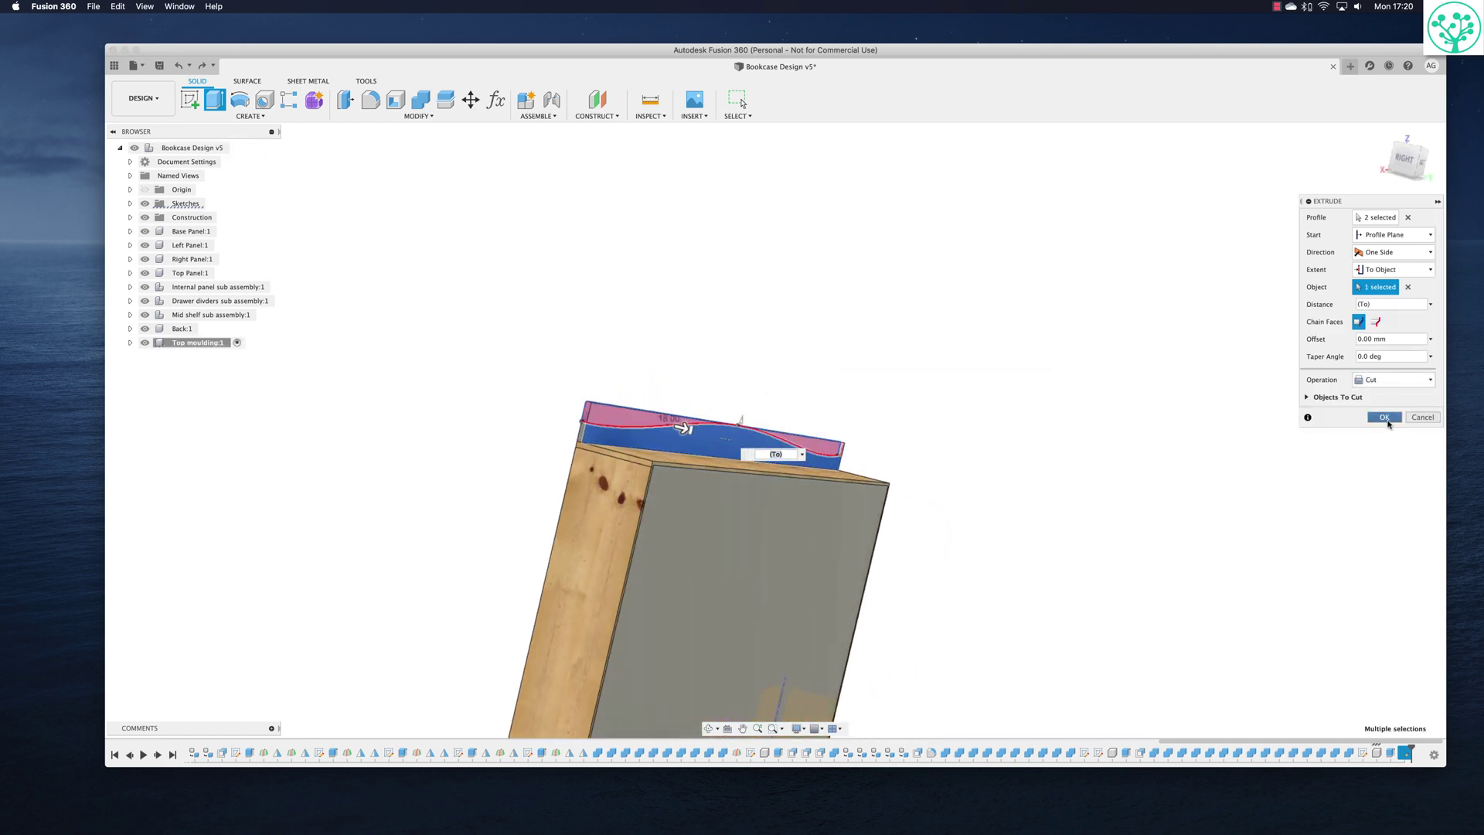
{"action": "left_click", "coordinate": [1387, 422]}
Examine the curved top moulding on the bookcase from the front and from the sides.
{"action": "scroll", "coordinate": [958, 409], "scroll_direction": "left", "scroll_amount": 10, "text": "shift"}
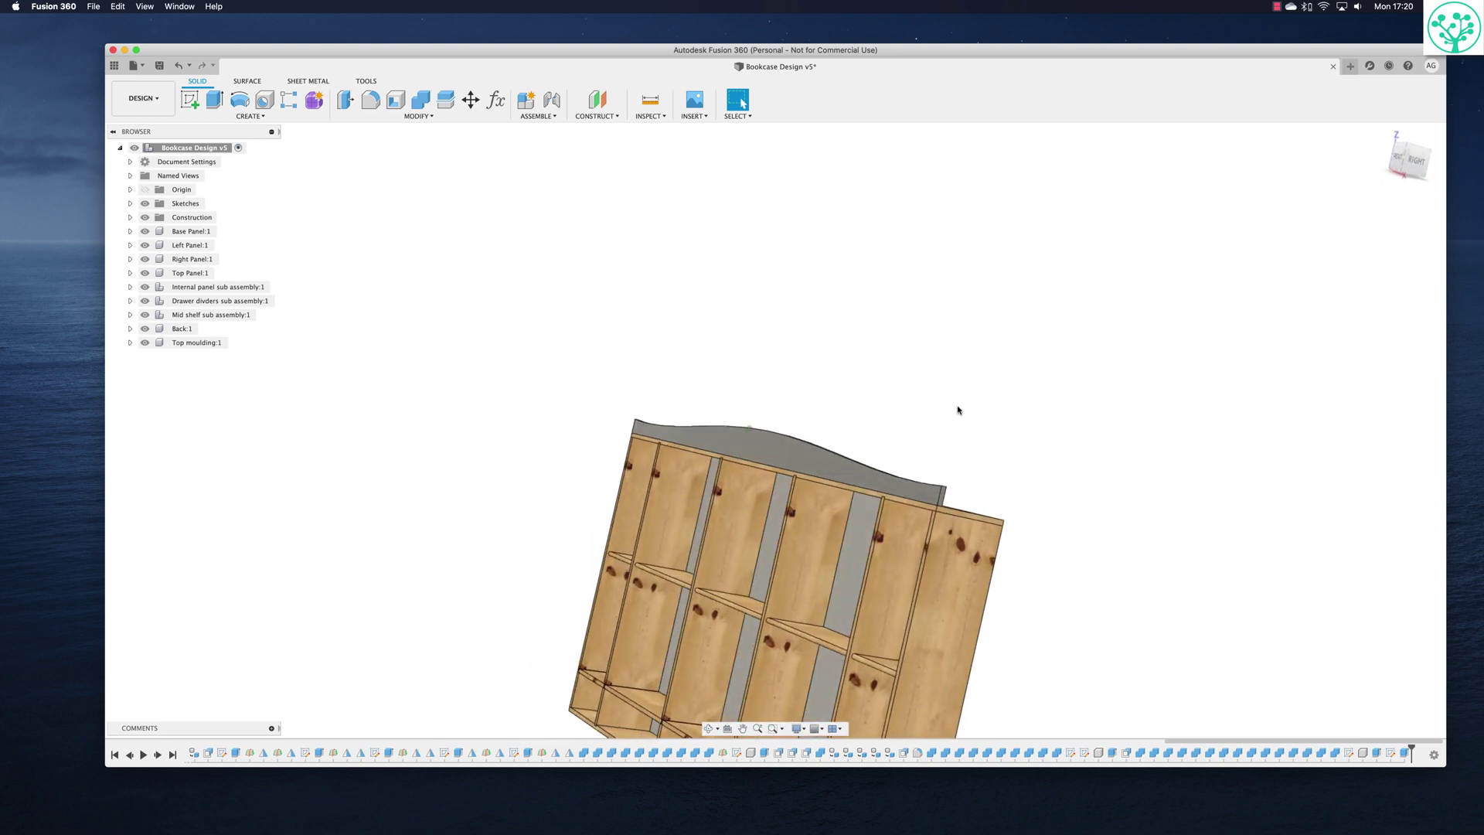
{"action": "scroll", "coordinate": [958, 410], "scroll_direction": "left", "scroll_amount": 10, "text": "shift"}
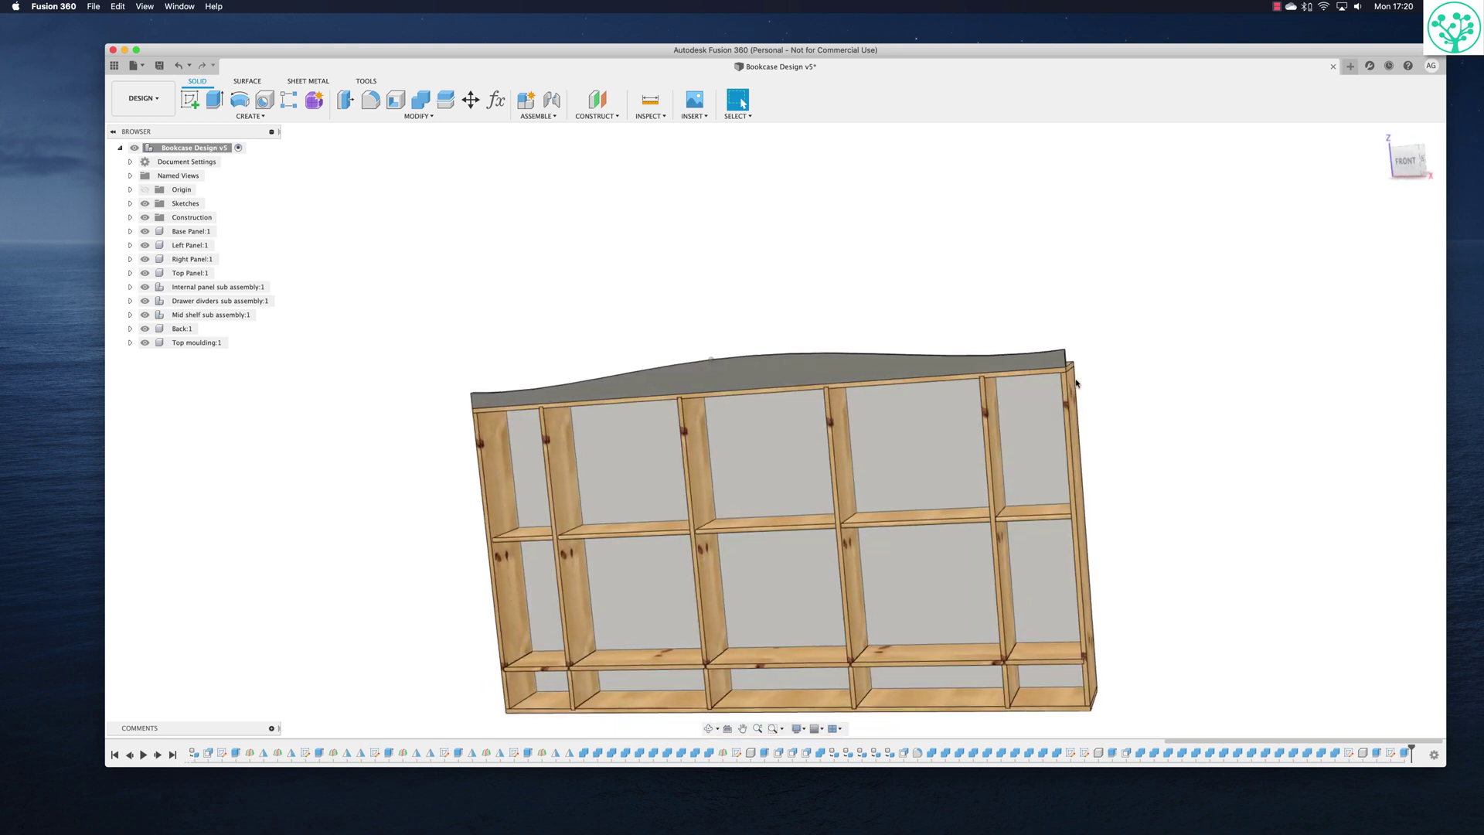
{"action": "middle_click_drag", "start_coordinate": [1076, 383], "coordinate": [1095, 377], "text": "shift"}
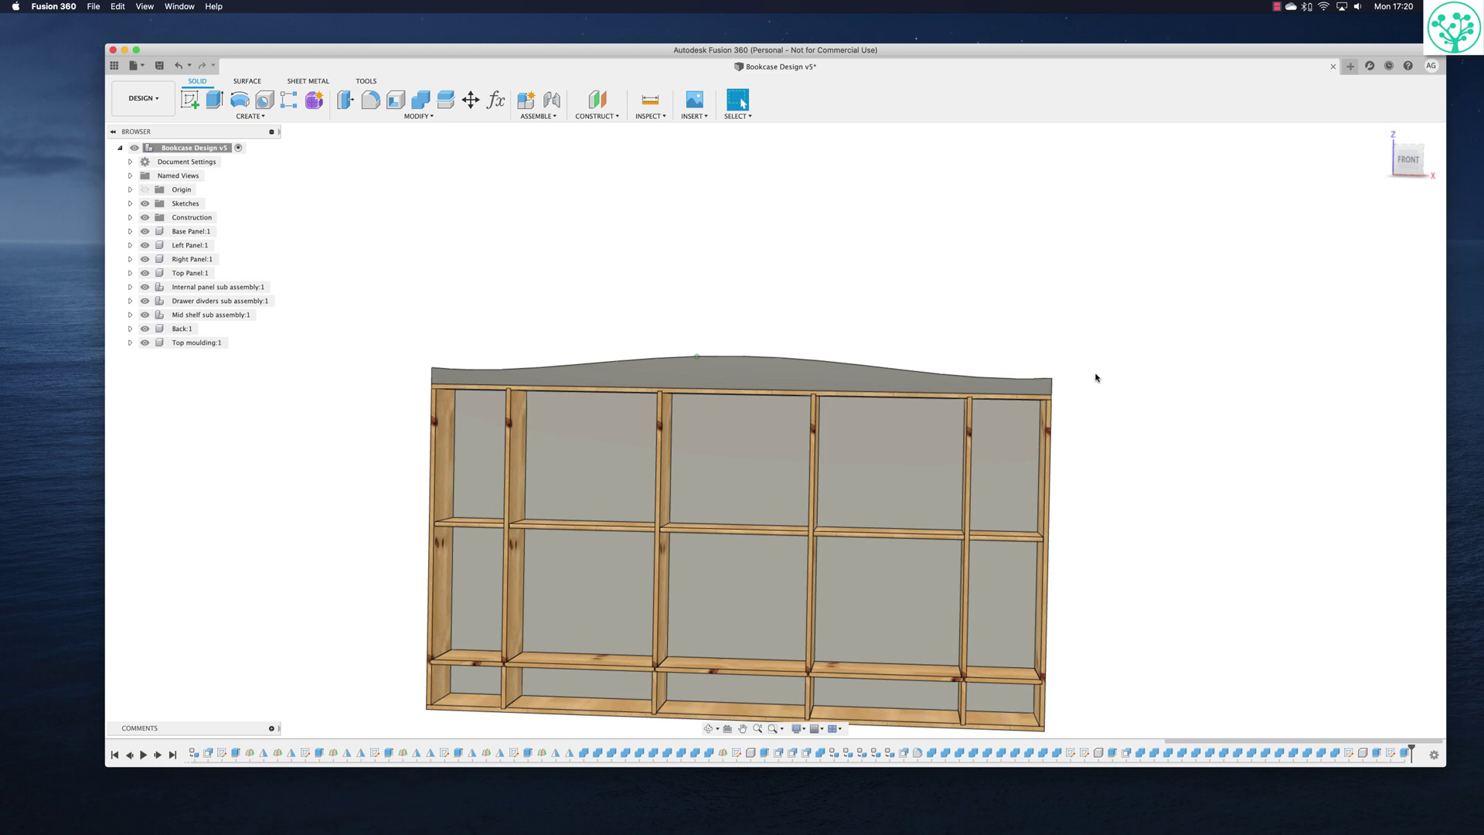
{"action": "scroll", "coordinate": [1095, 377], "scroll_direction": "up", "scroll_amount": 3}
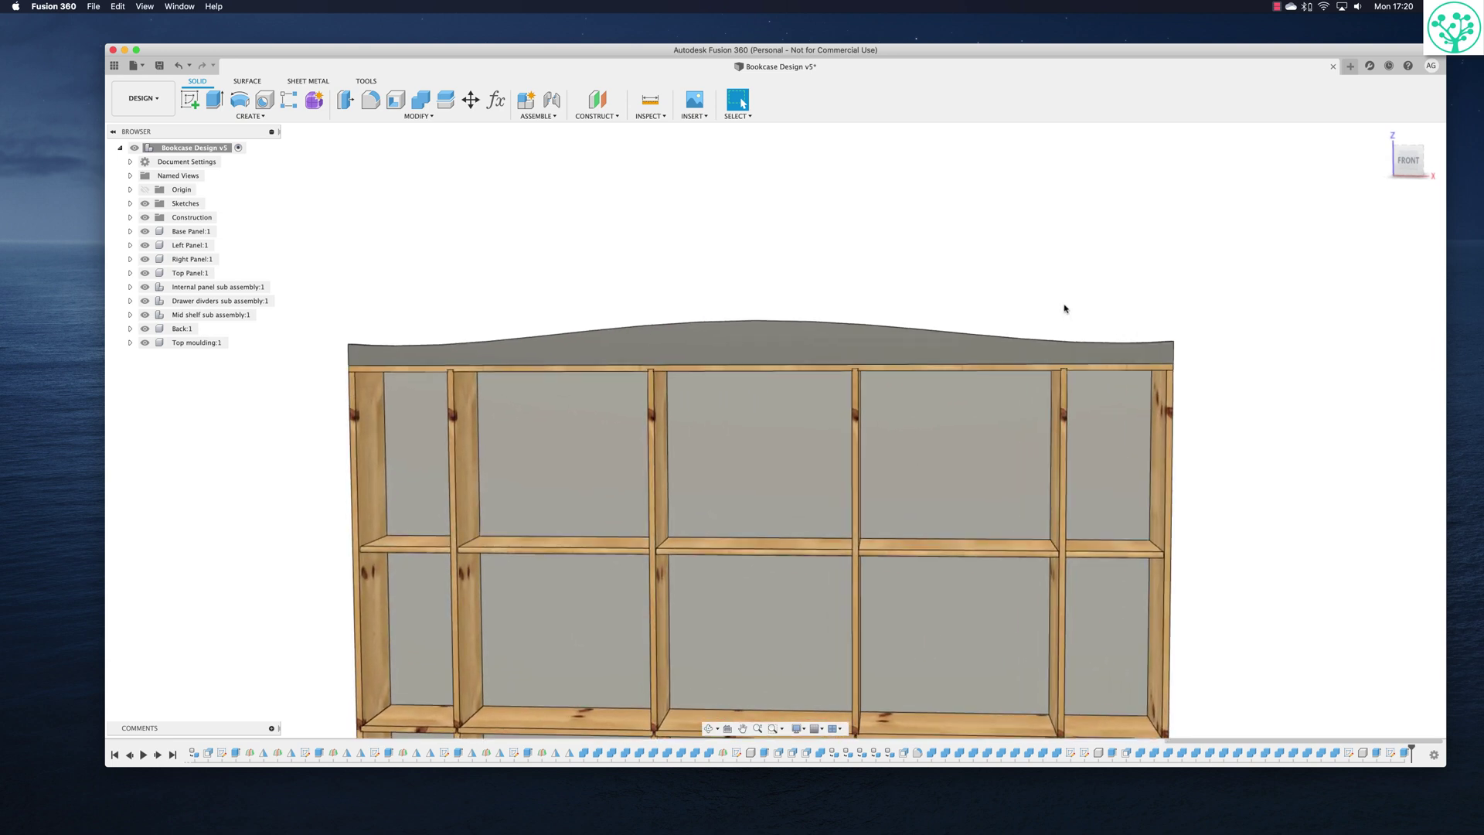
{"action": "middle_click_drag", "start_coordinate": [1206, 332], "coordinate": [1186, 309], "text": "shift"}
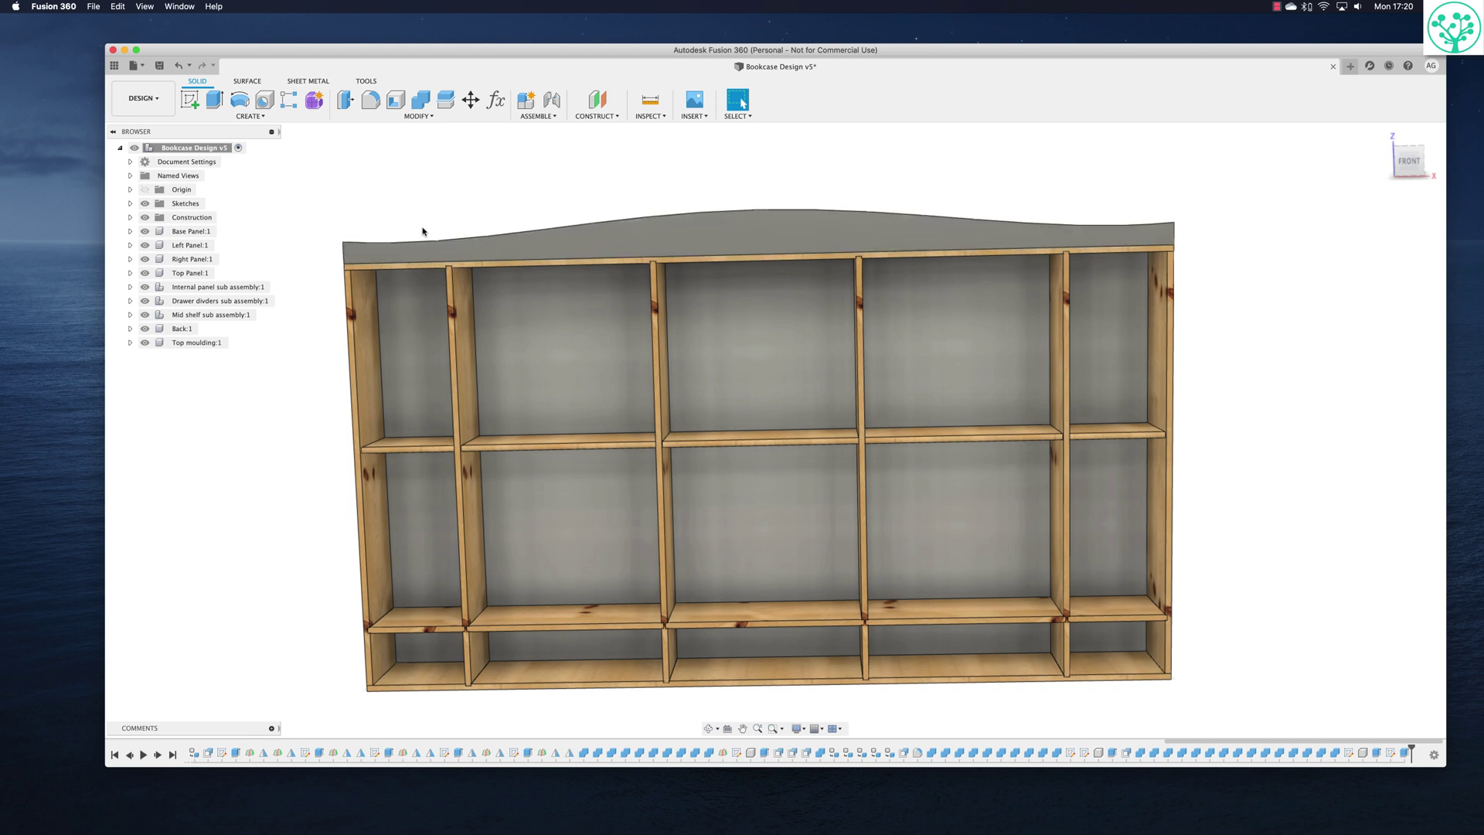
{"action": "middle_click_drag", "start_coordinate": [516, 242], "coordinate": [1224, 300], "text": "shift"}
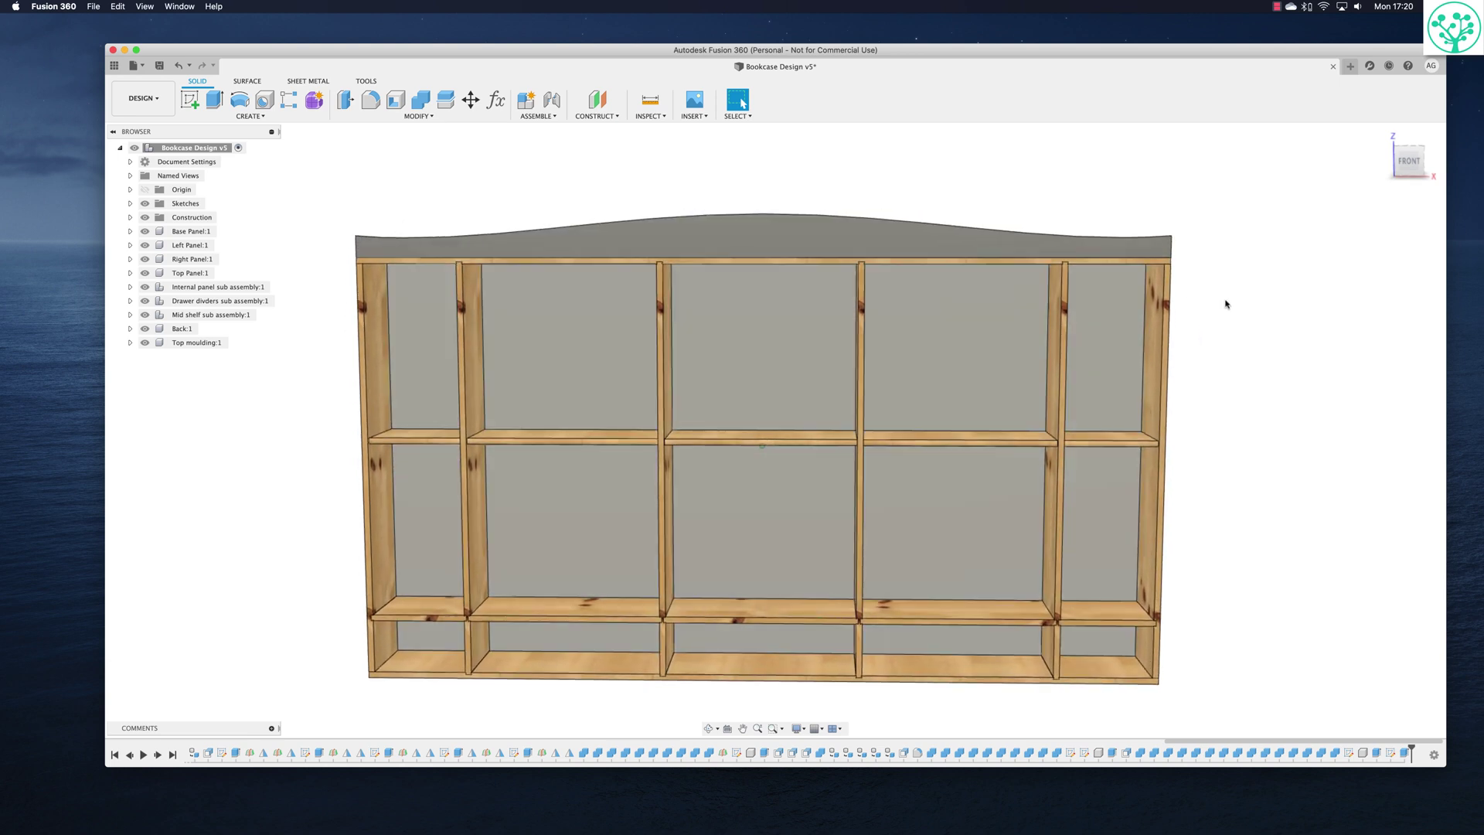
{"action": "scroll", "coordinate": [1209, 256], "scroll_direction": "right", "scroll_amount": 5, "text": "shift"}
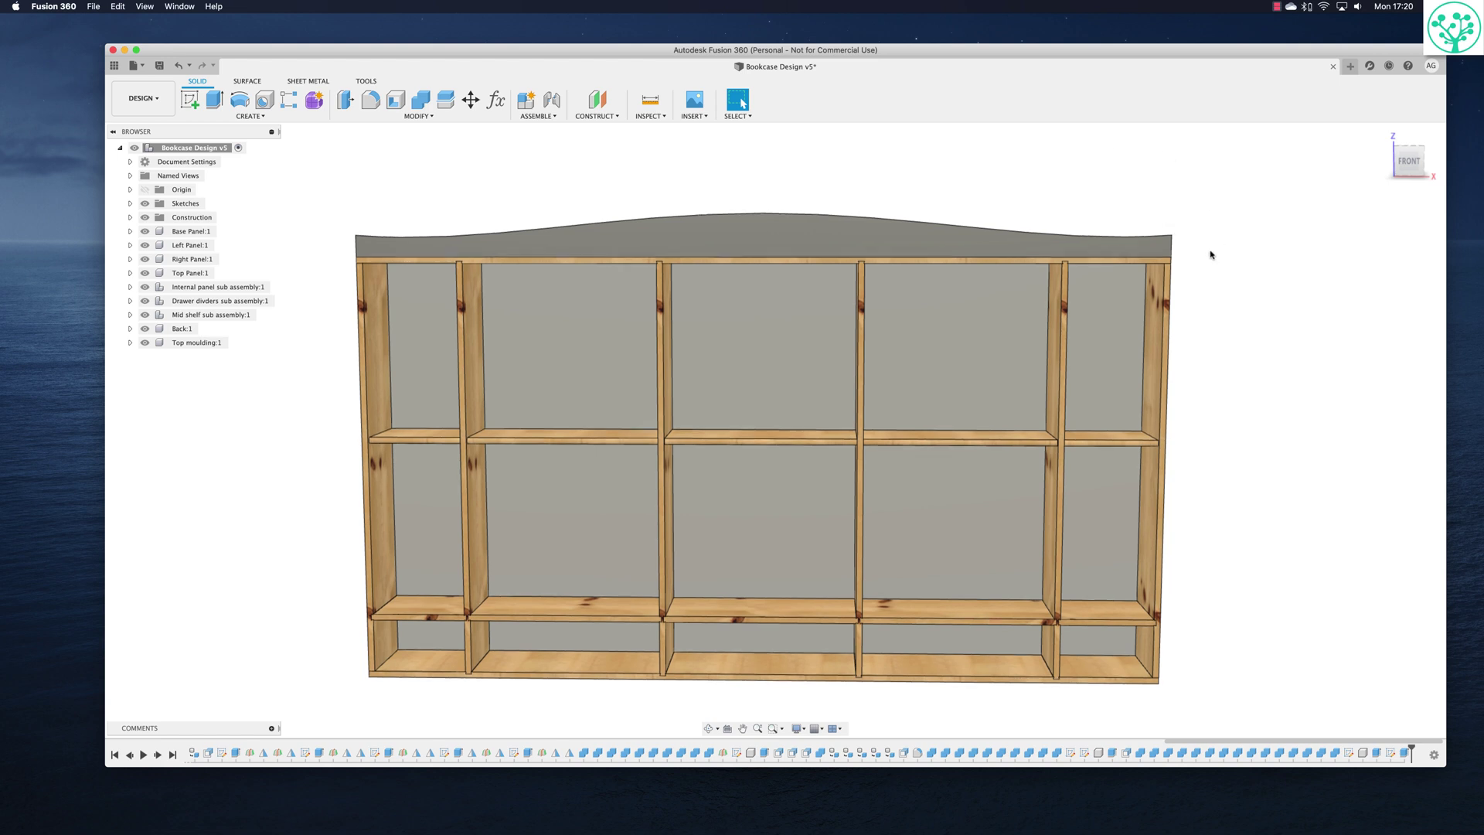
{"action": "scroll", "coordinate": [1210, 256], "scroll_direction": "left", "scroll_amount": 5, "text": "shift"}
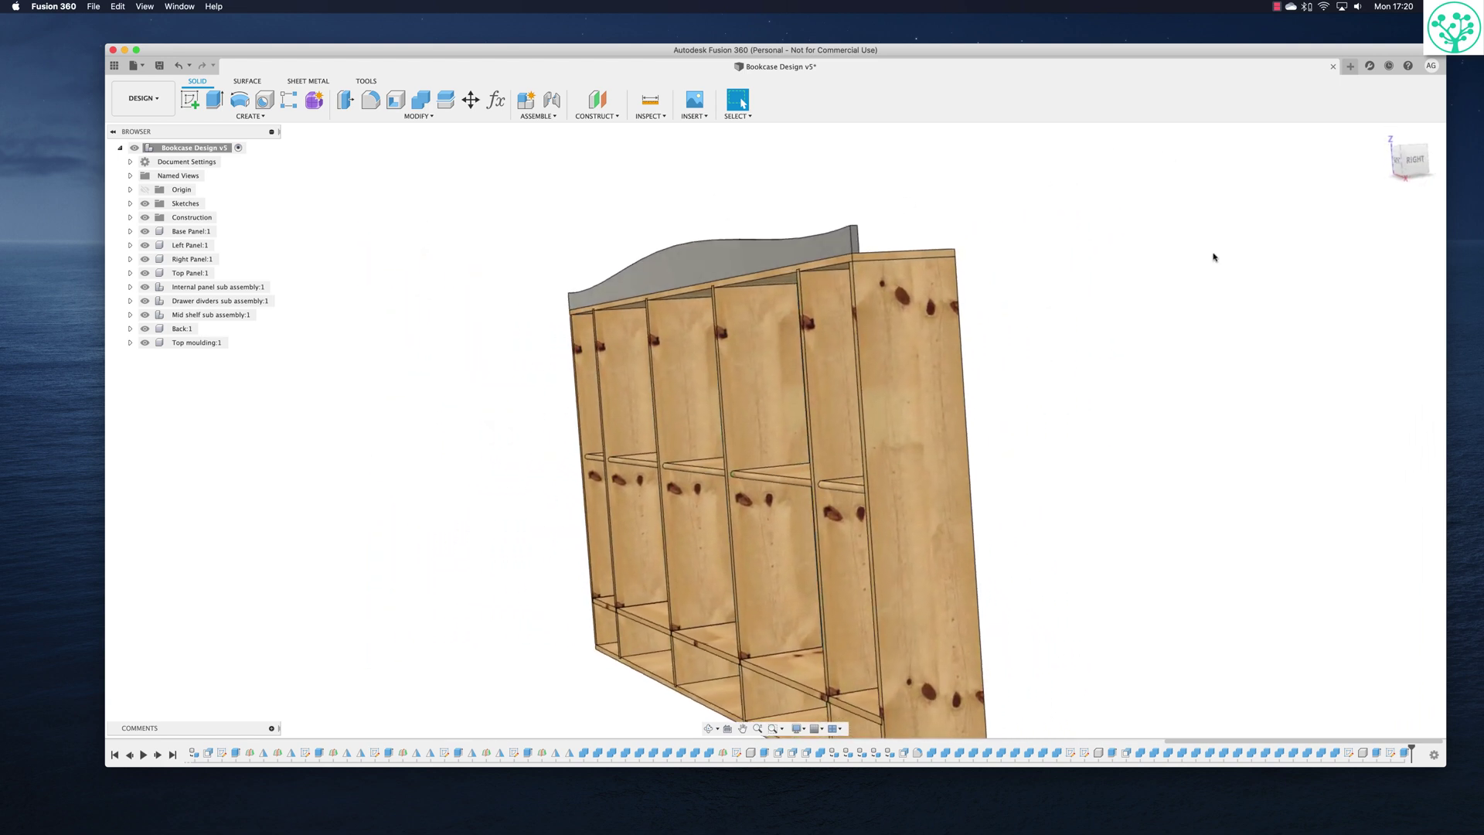
Start a new sketch on the right end face of the top moulding.
{"action": "left_click", "coordinate": [189, 99]}
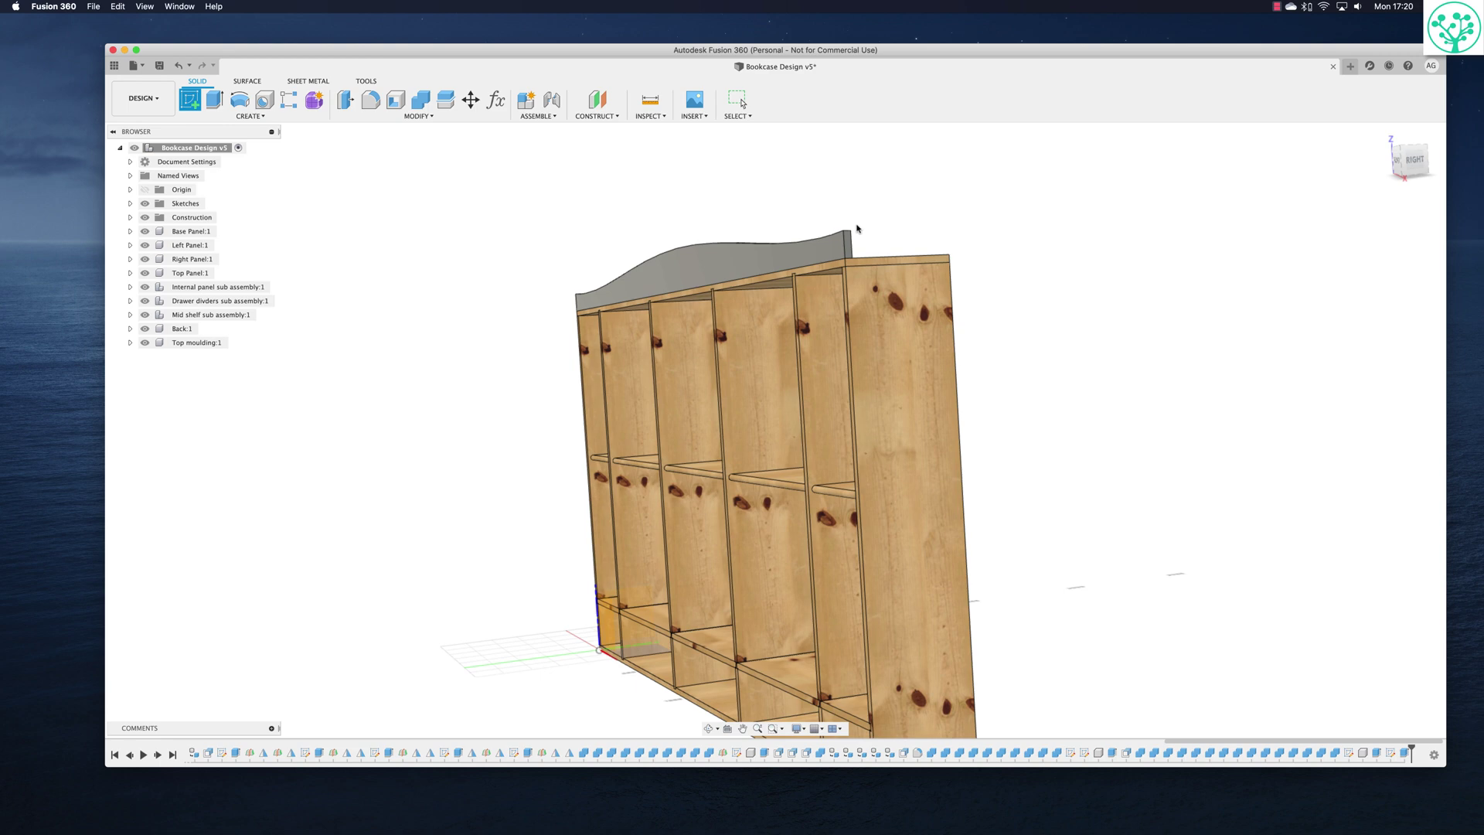
{"action": "left_click", "coordinate": [849, 245]}
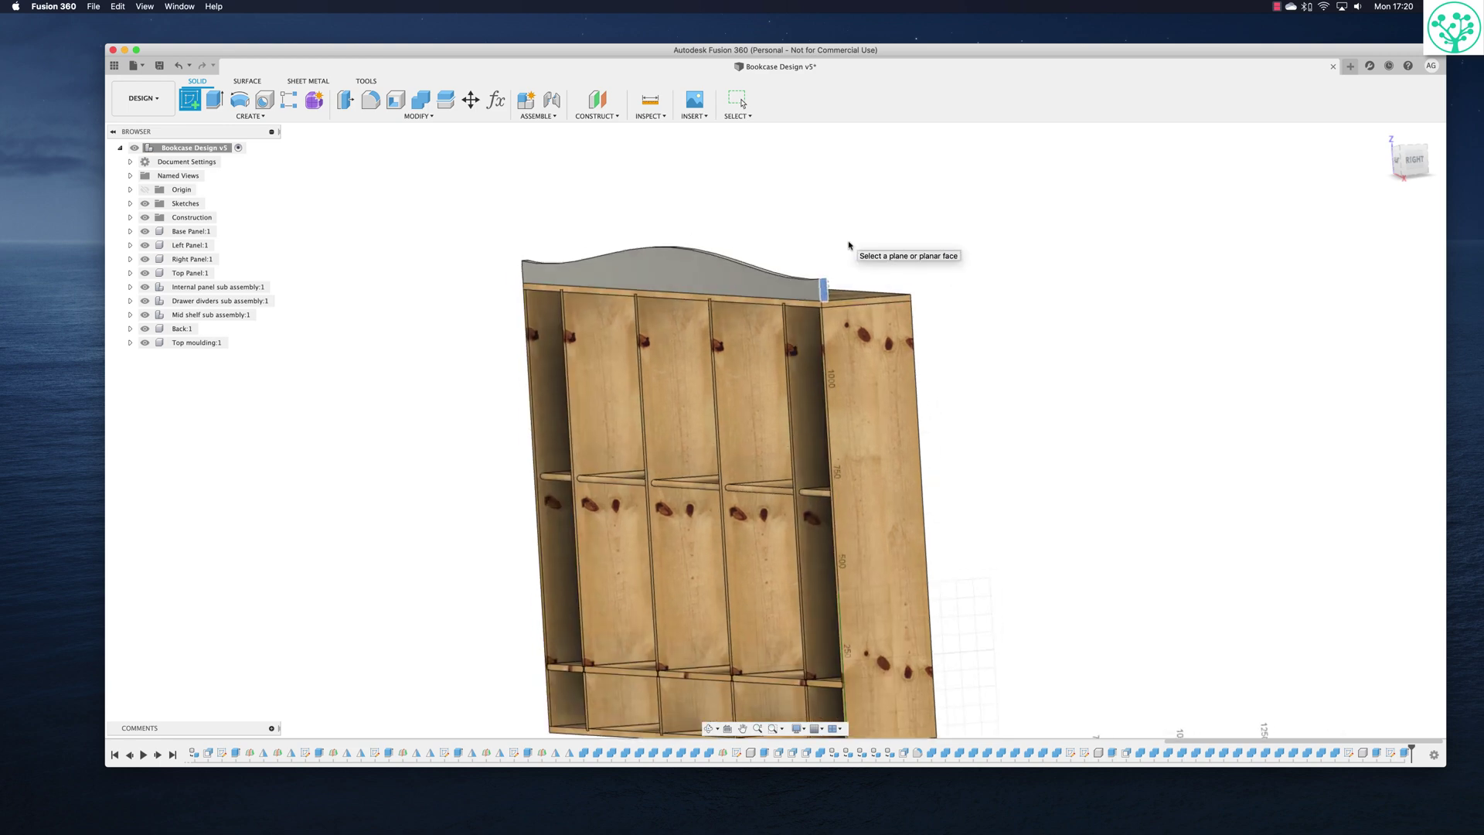
{"action": "scroll", "coordinate": [847, 245], "scroll_direction": "left", "scroll_amount": 5, "text": "shift"}
{"action": "left_click", "coordinate": [797, 421]}
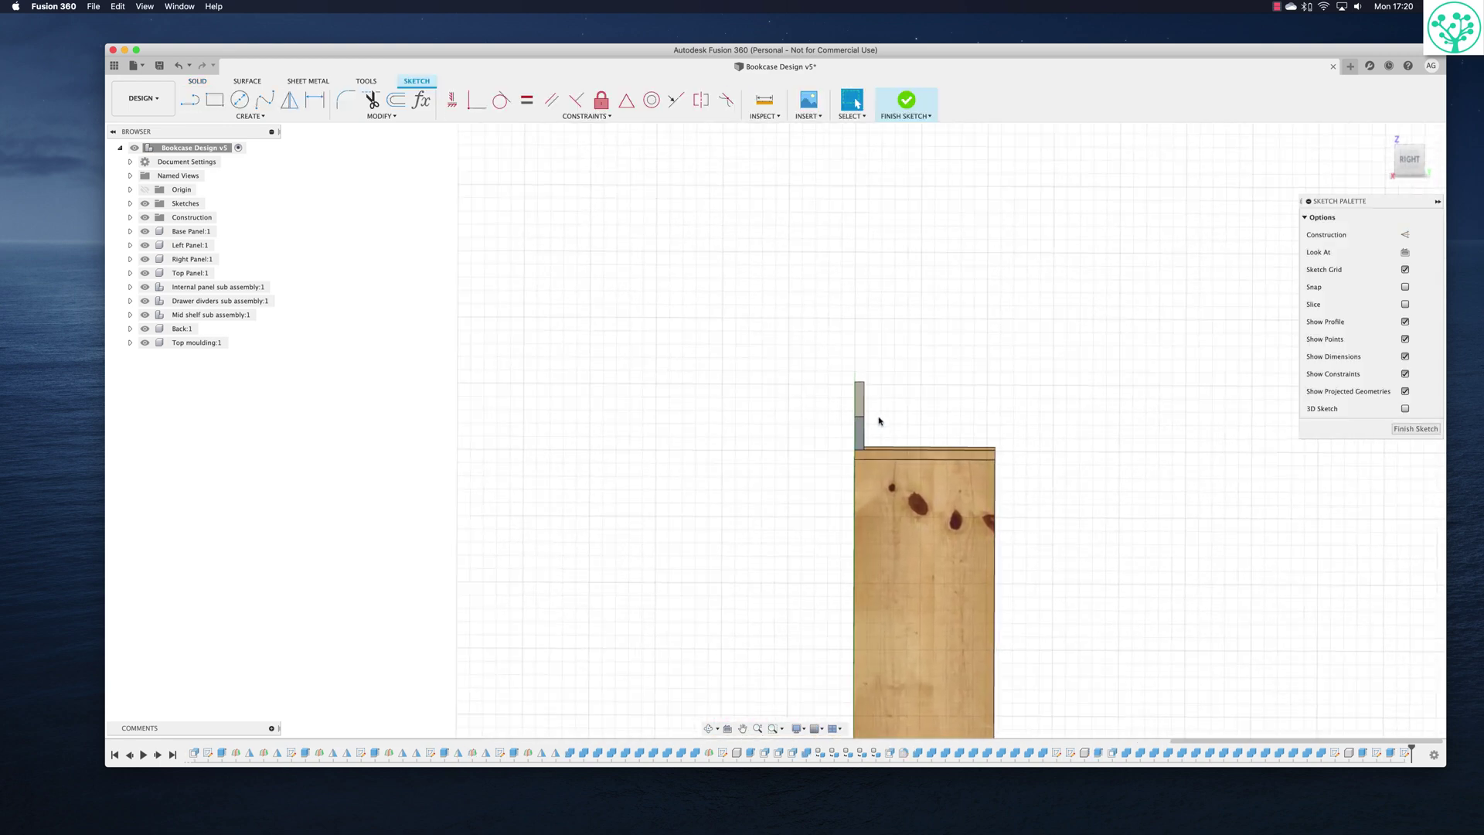
Draw a rectangle from the end face's upper front corner, with both height and width set to the Joinery parameter.
{"action": "scroll", "coordinate": [955, 421], "scroll_direction": "right", "scroll_amount": 3, "text": "shift"}
{"action": "scroll", "coordinate": [955, 421], "scroll_direction": "left", "scroll_amount": 4, "text": "shift"}
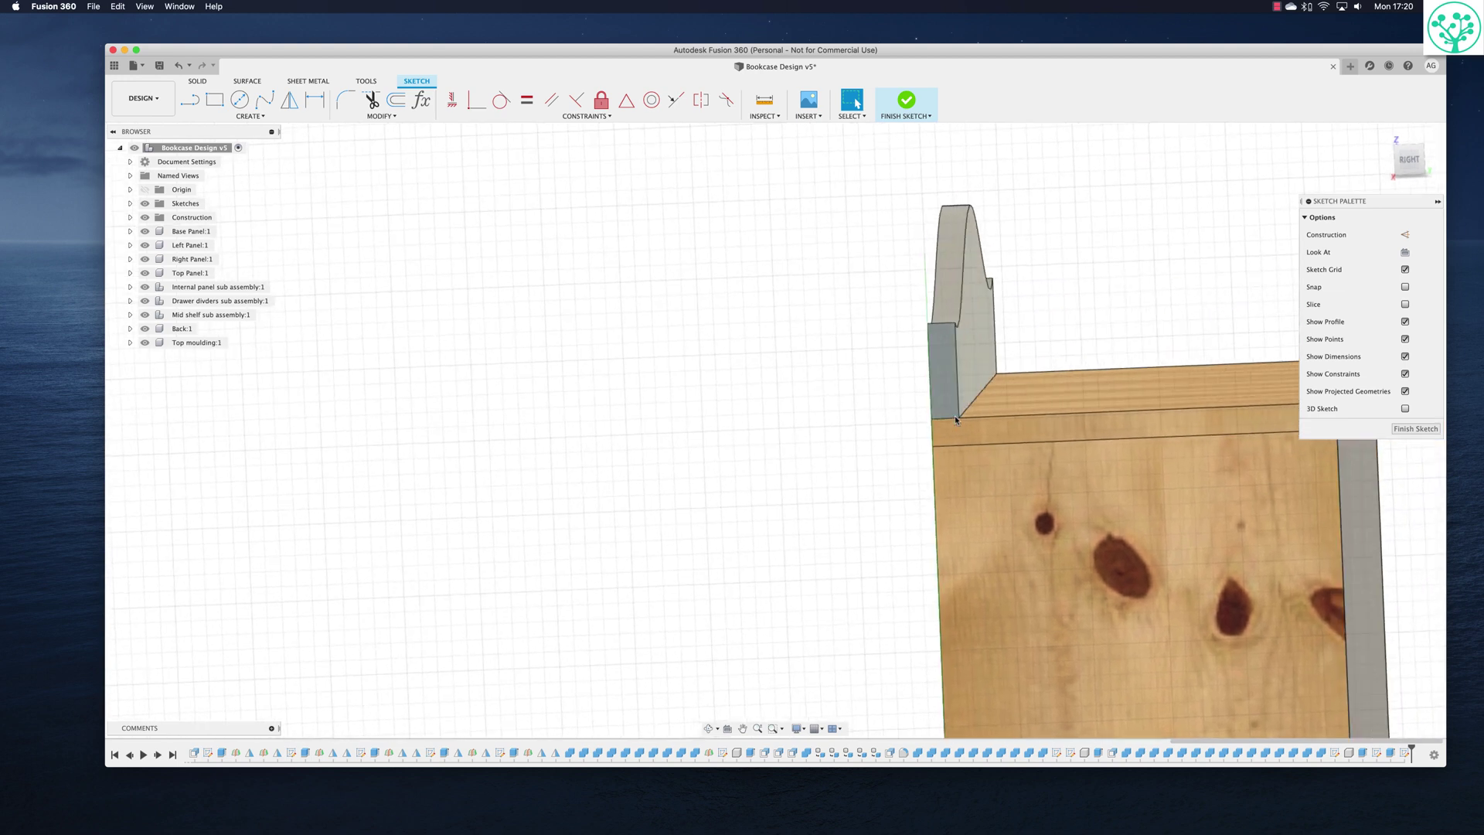
{"action": "scroll", "coordinate": [954, 415], "scroll_direction": "right", "scroll_amount": 4, "text": "shift"}
{"action": "scroll", "coordinate": [953, 414], "scroll_direction": "up", "scroll_amount": 3}
{"action": "scroll", "coordinate": [904, 364], "scroll_direction": "left", "scroll_amount": 4, "text": "shift"}
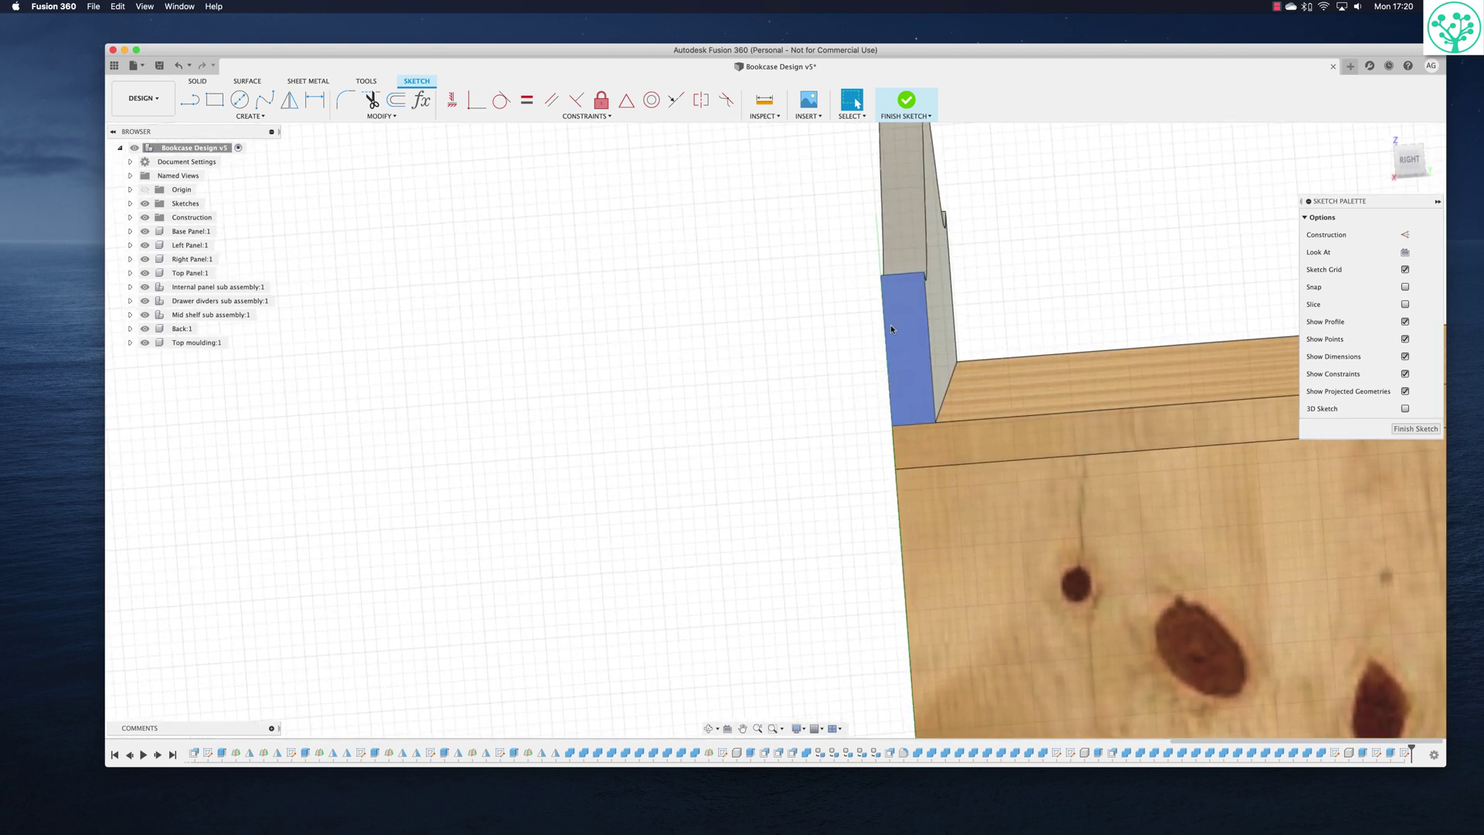
{"action": "scroll", "coordinate": [894, 324], "scroll_direction": "up", "scroll_amount": 2}
{"action": "scroll", "coordinate": [898, 314], "scroll_direction": "up", "scroll_amount": 1}
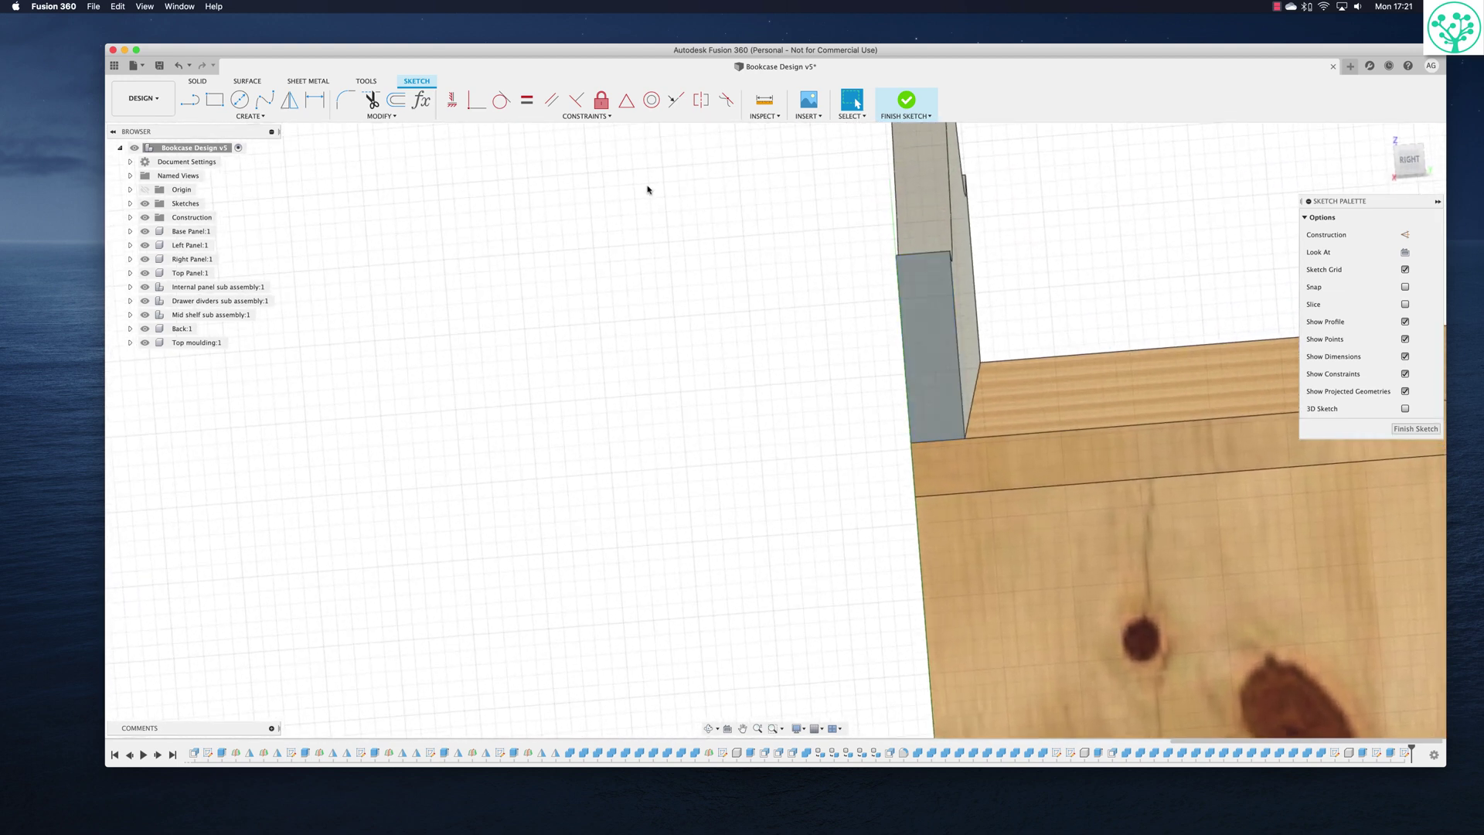
{"action": "scroll", "coordinate": [647, 189], "scroll_direction": "left", "scroll_amount": 1}
{"action": "left_click", "coordinate": [216, 100]}
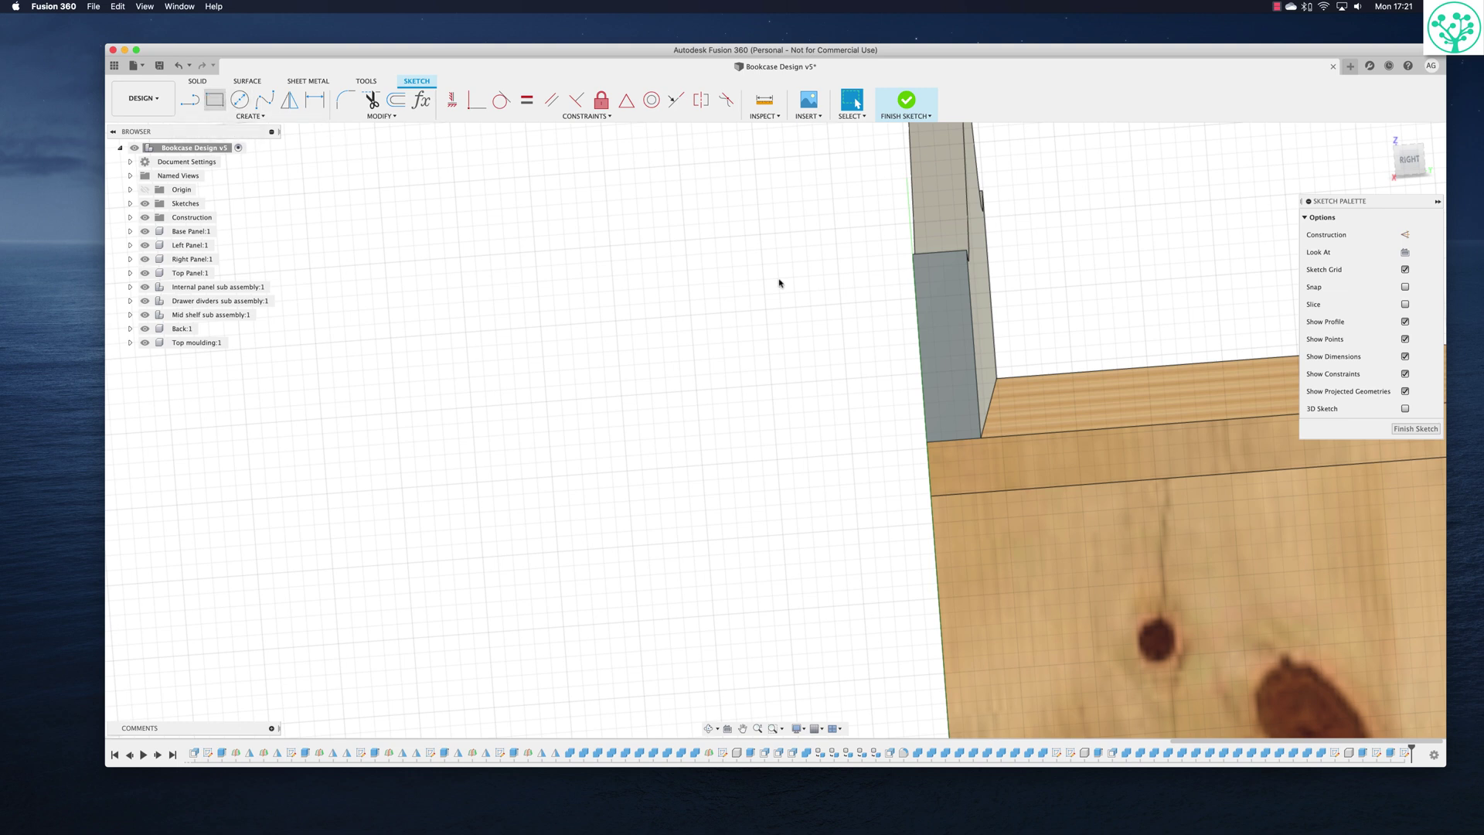
{"action": "left_click", "coordinate": [913, 255]}
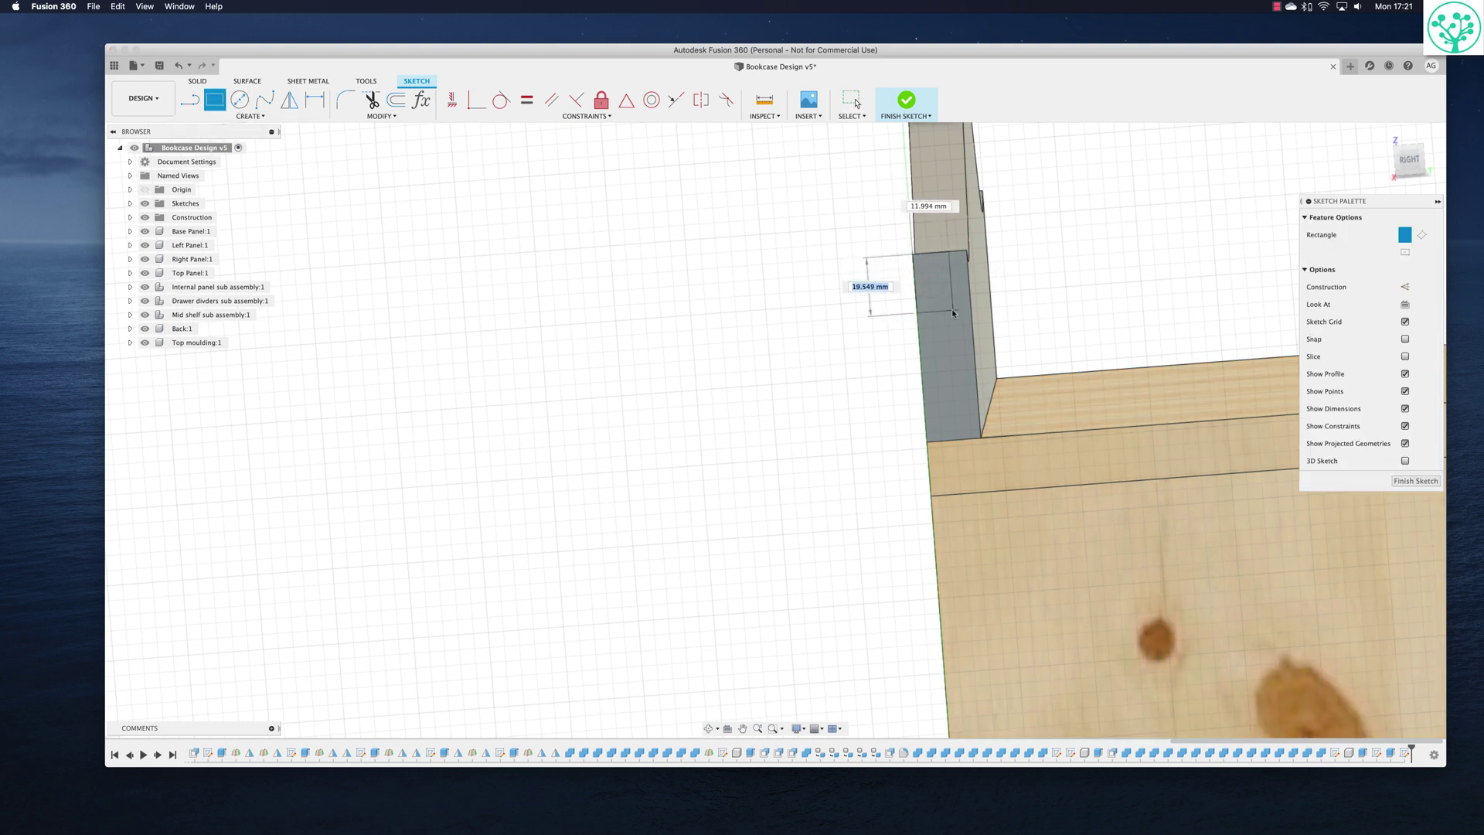
{"action": "type", "text": "J"}
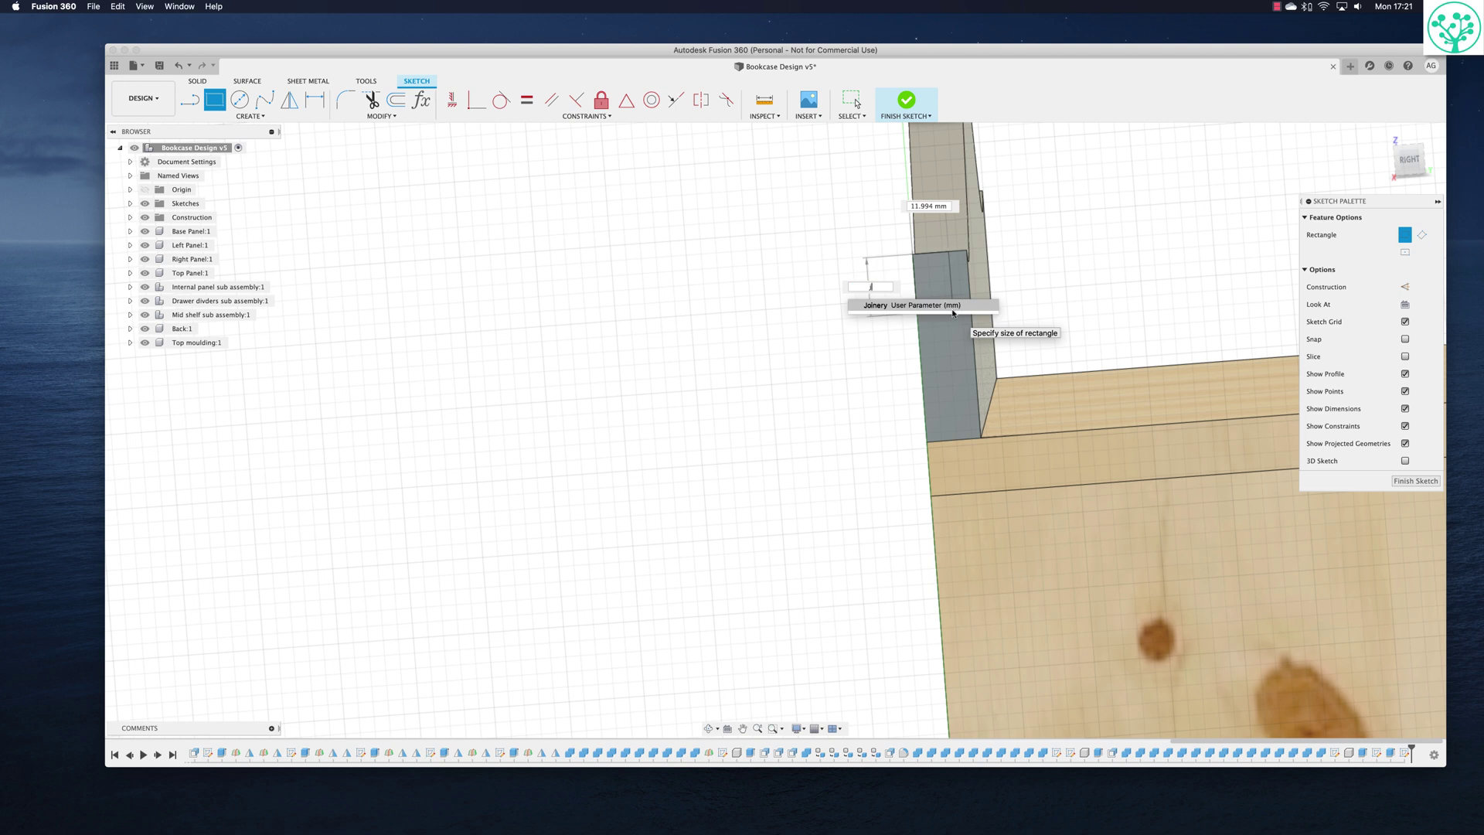
{"action": "left_click", "coordinate": [949, 307]}
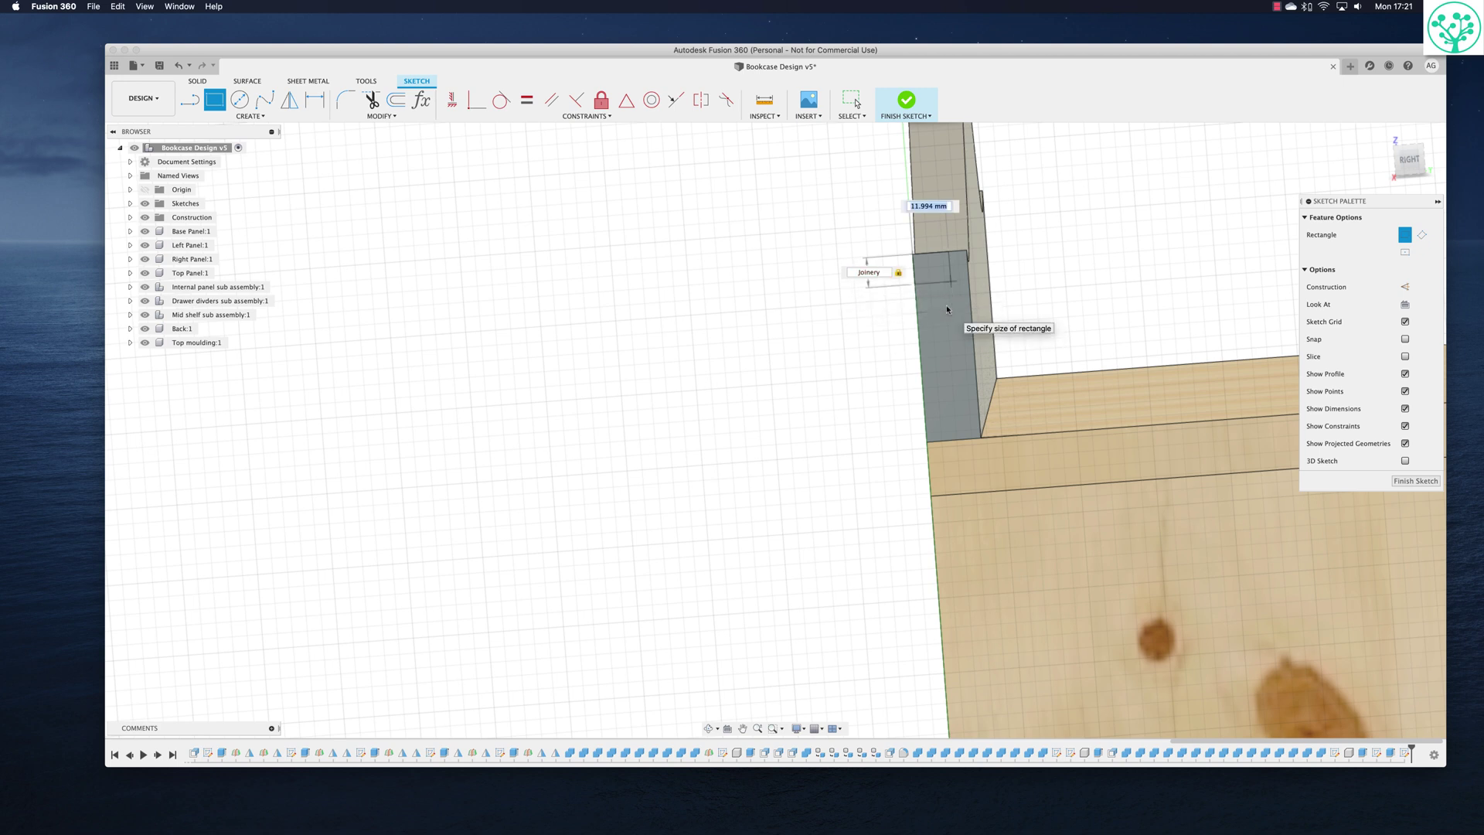
{"action": "type", "text": "J"}
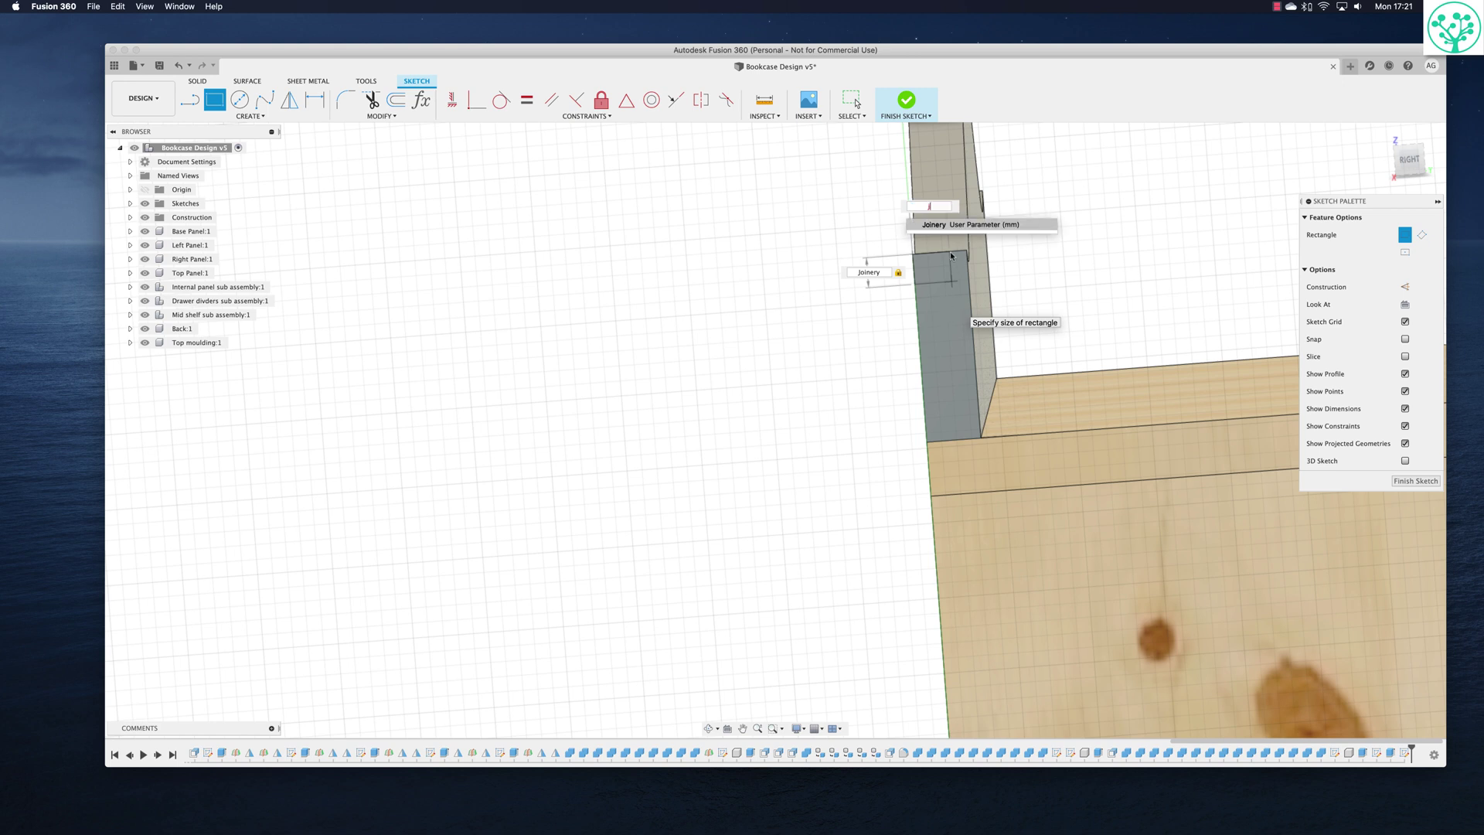
{"action": "left_click", "coordinate": [949, 224]}
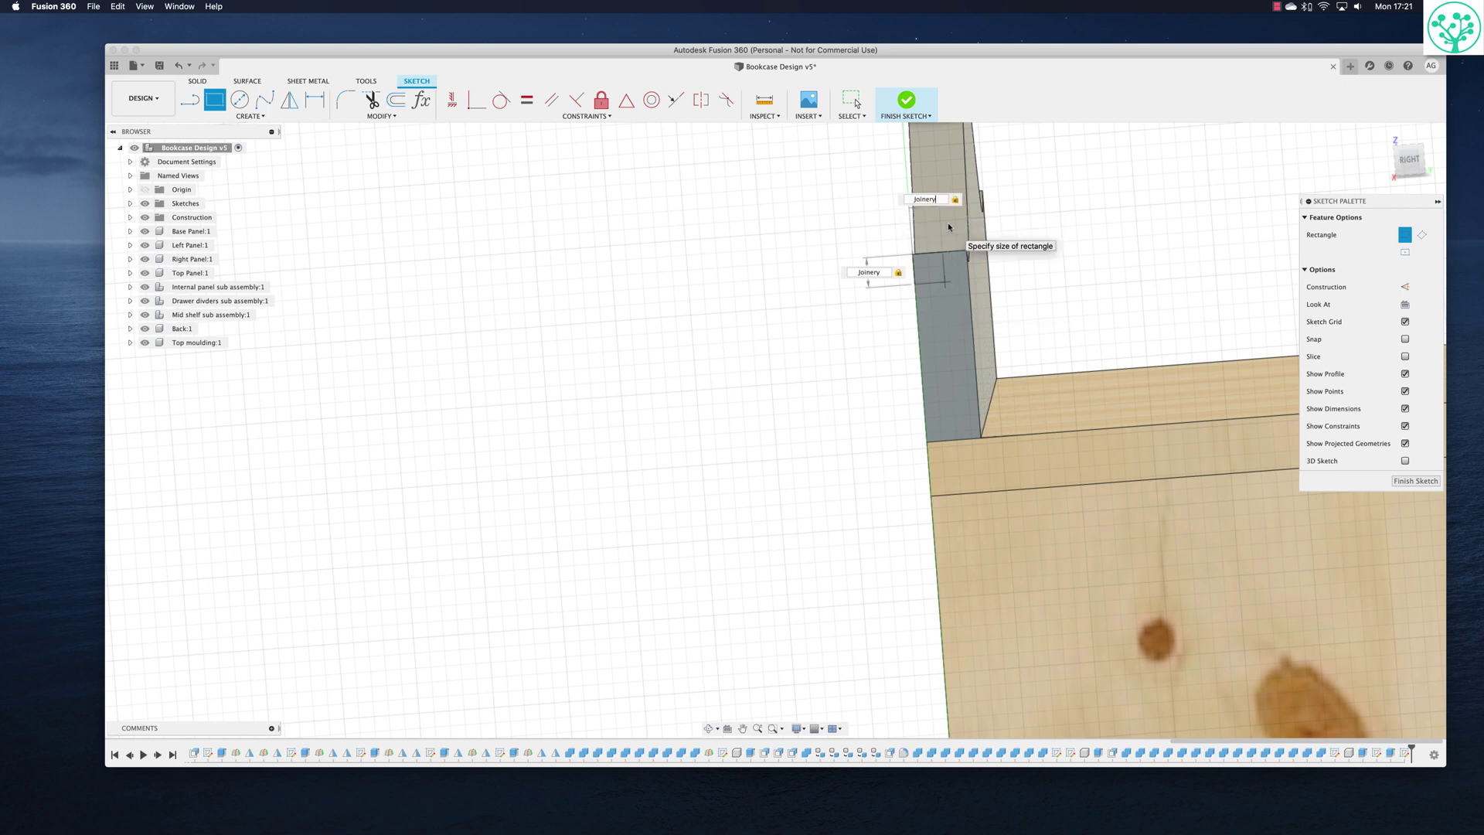
{"action": "key", "text": "Tab"}
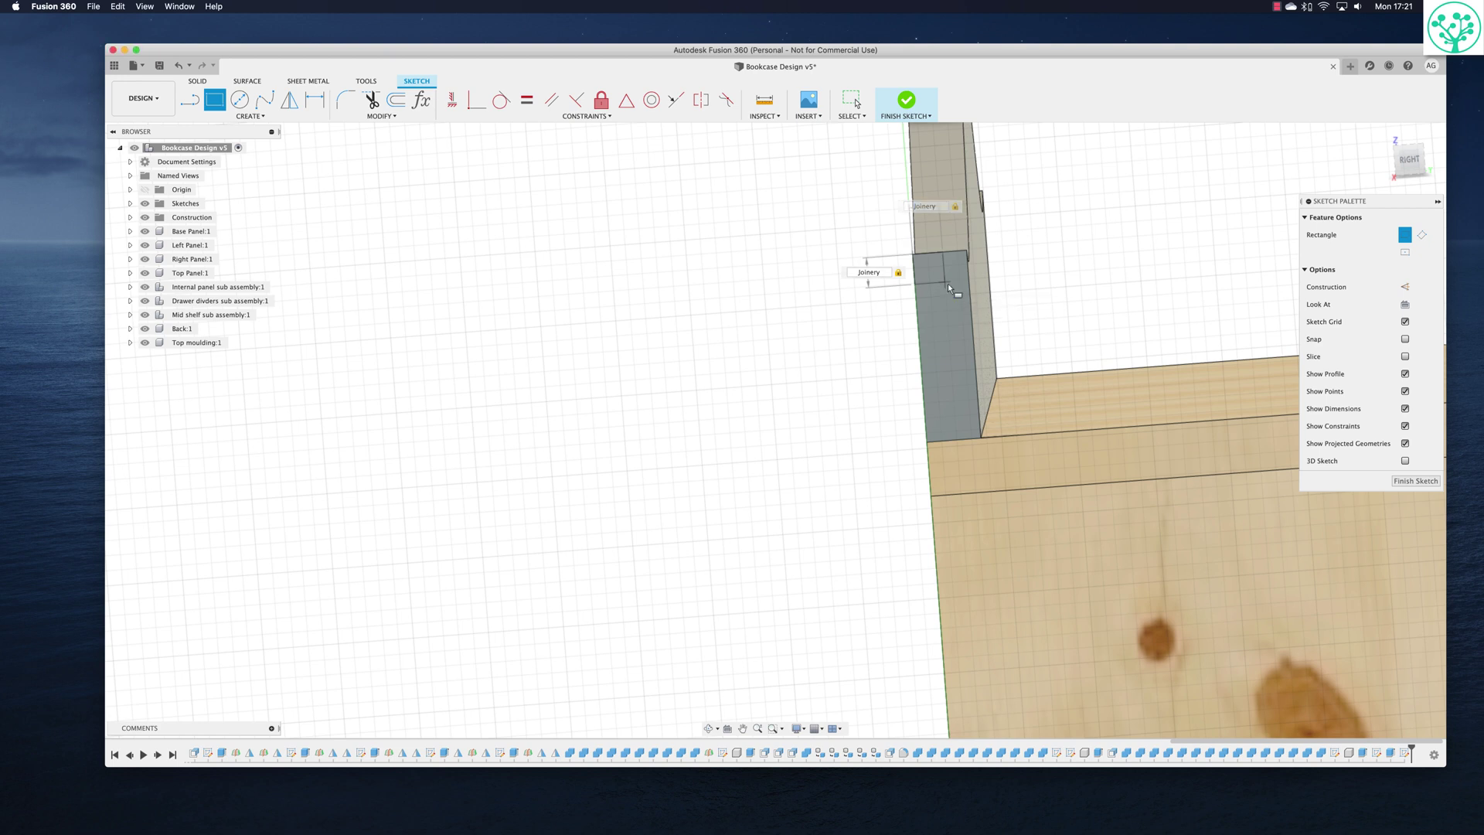
{"action": "key", "text": "Return"}
Draw a circle with diameter Joinery, centred on the rectangle's lower inner corner.
{"action": "left_click", "coordinate": [241, 101]}
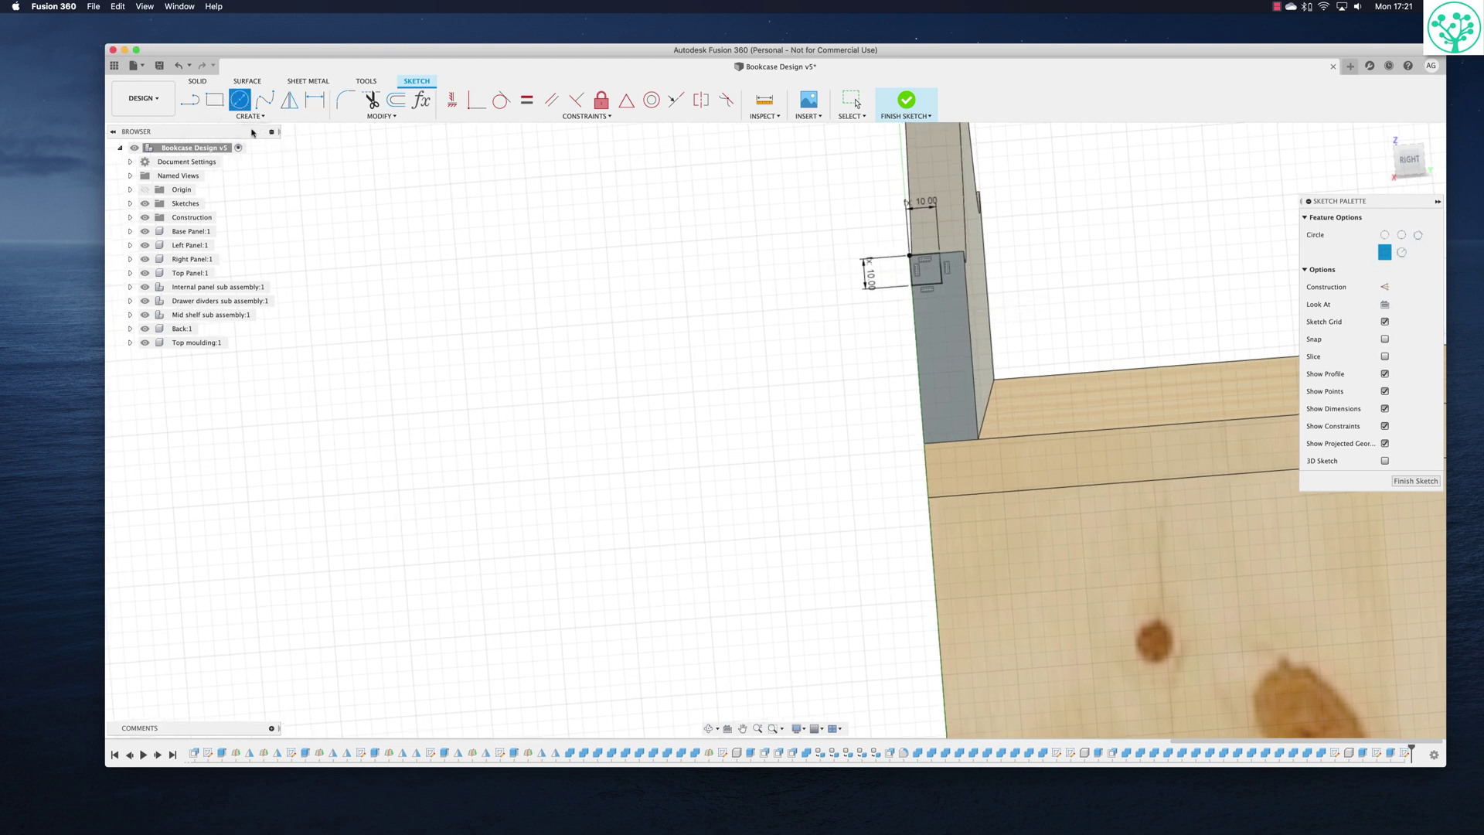
{"action": "scroll", "coordinate": [914, 318], "scroll_direction": "left", "scroll_amount": 3}
{"action": "scroll", "coordinate": [958, 318], "scroll_direction": "right", "scroll_amount": 3}
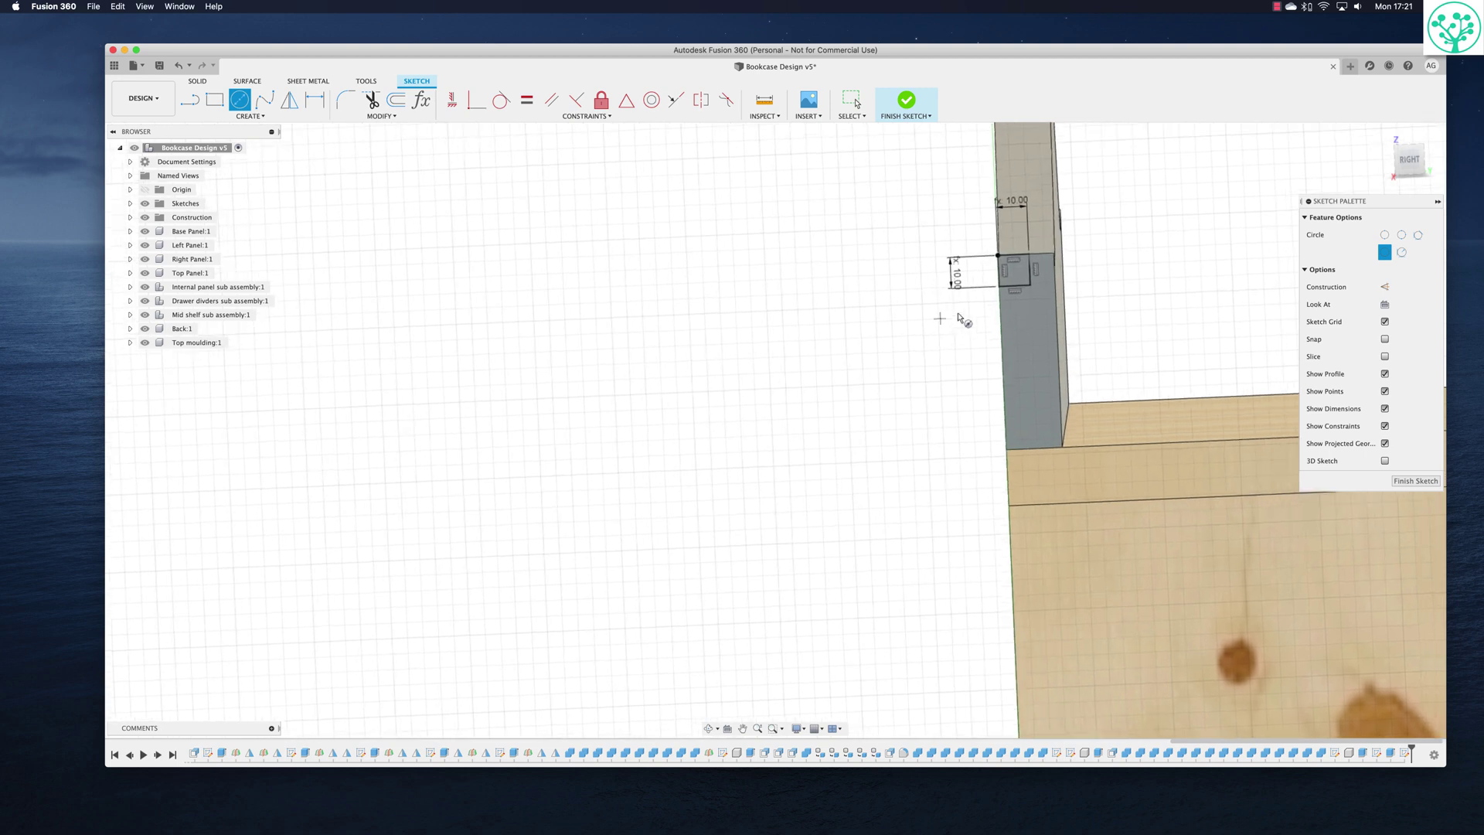
{"action": "scroll", "coordinate": [960, 319], "scroll_direction": "left", "scroll_amount": 5}
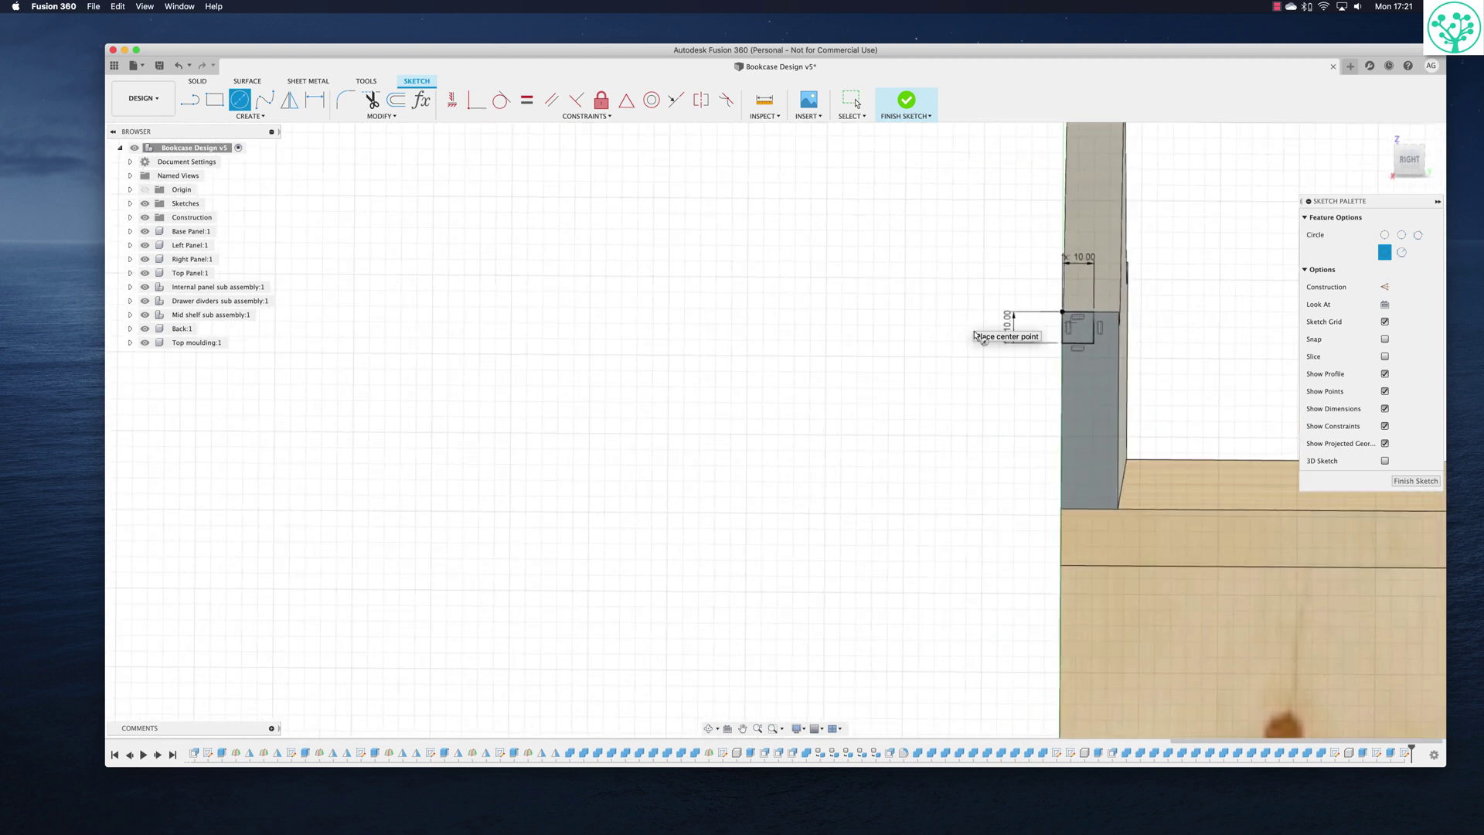
{"action": "left_click", "coordinate": [1084, 345]}
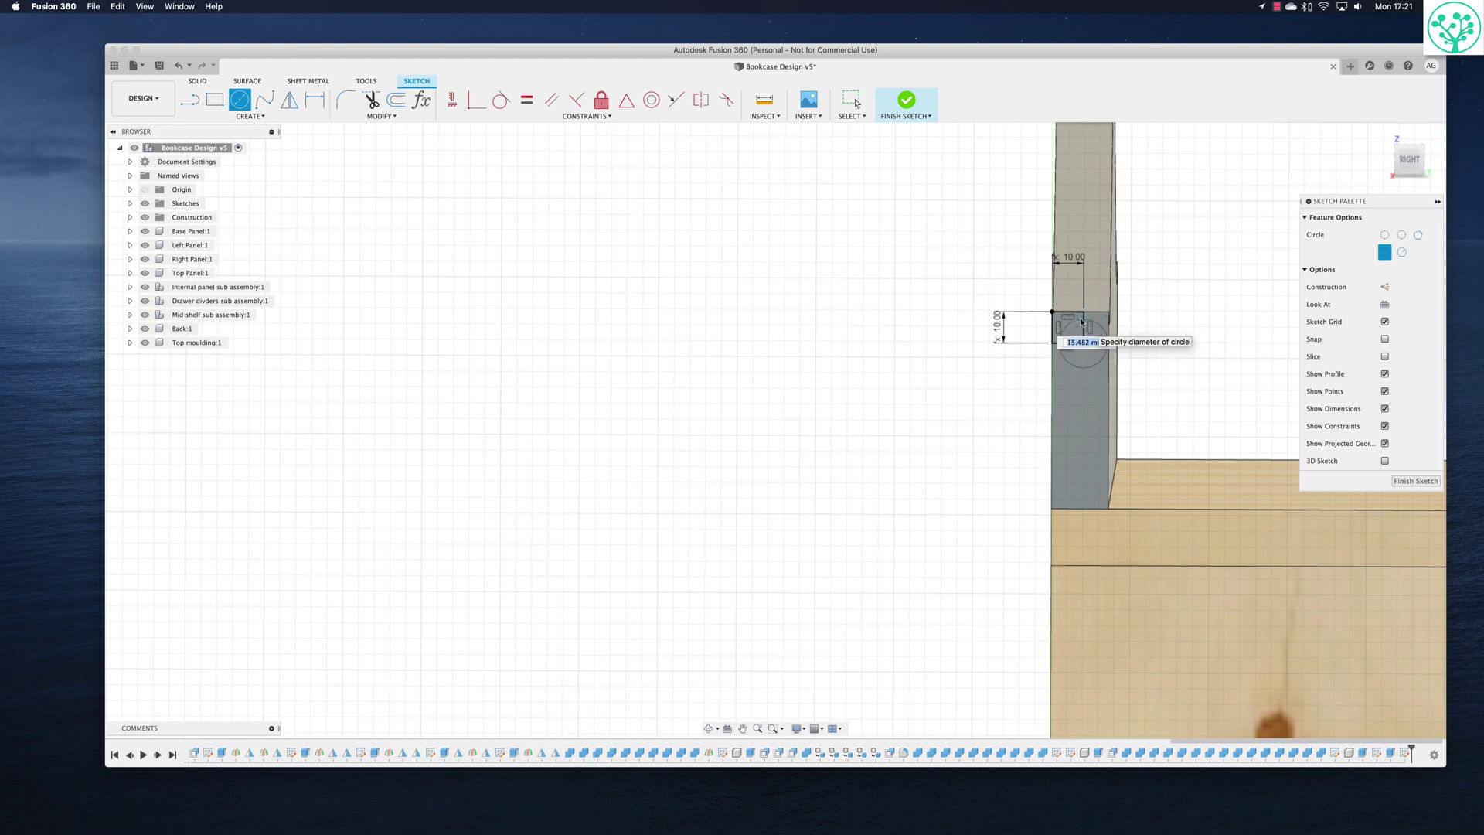
{"action": "type", "text": "j"}
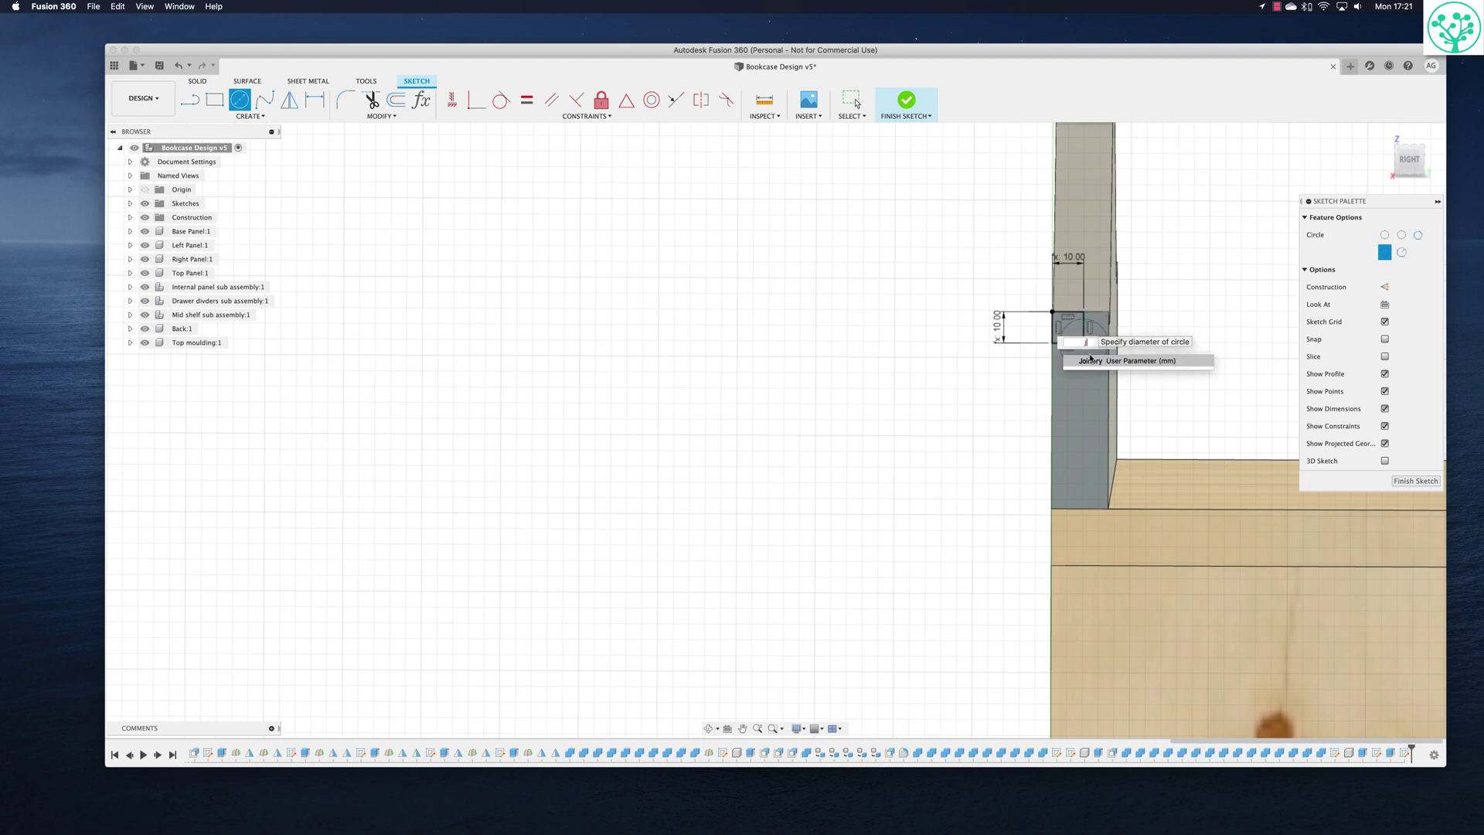
{"action": "key", "text": "Tab"}
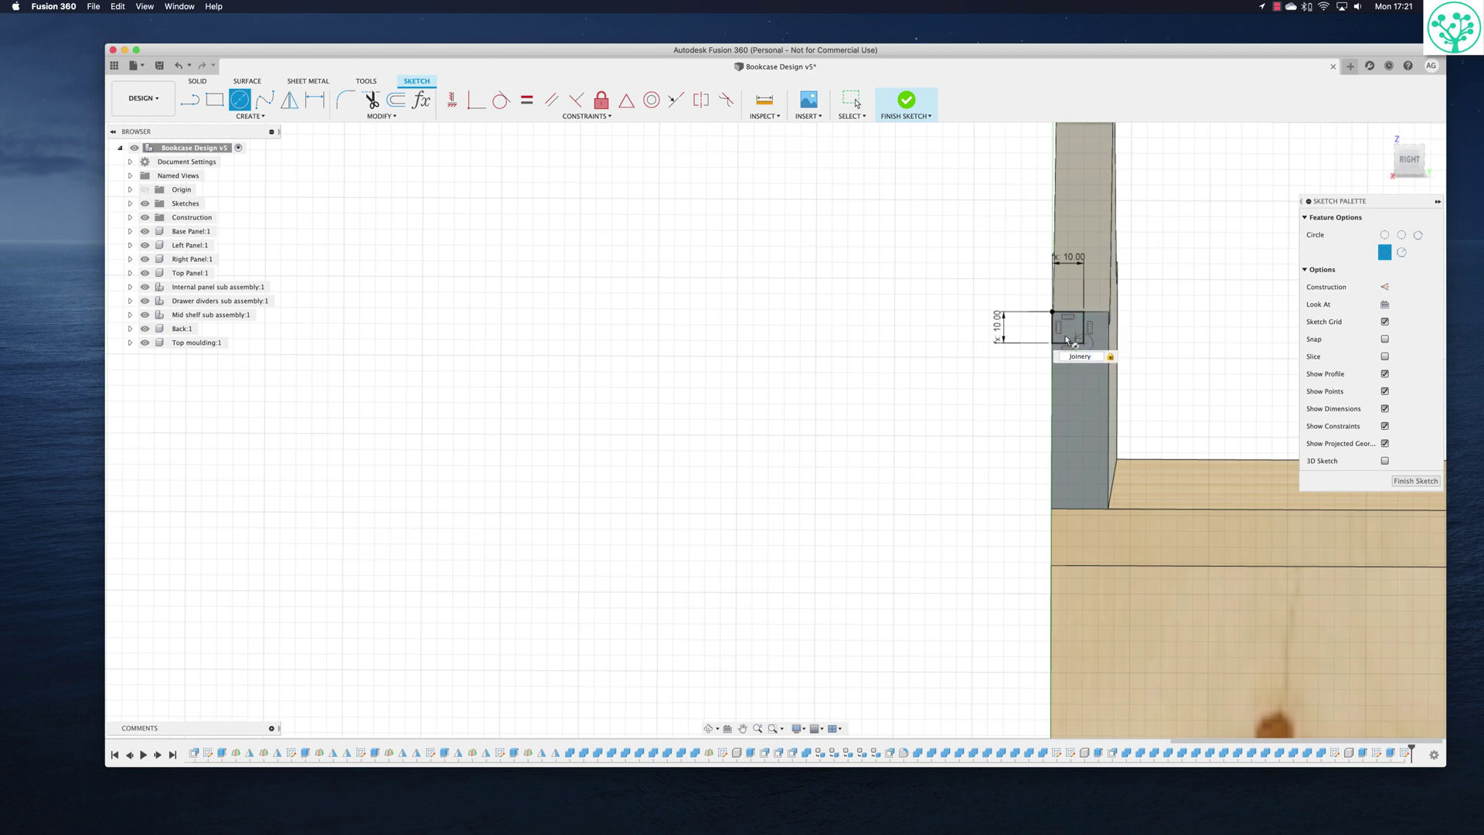
{"action": "left_click", "coordinate": [1071, 330]}
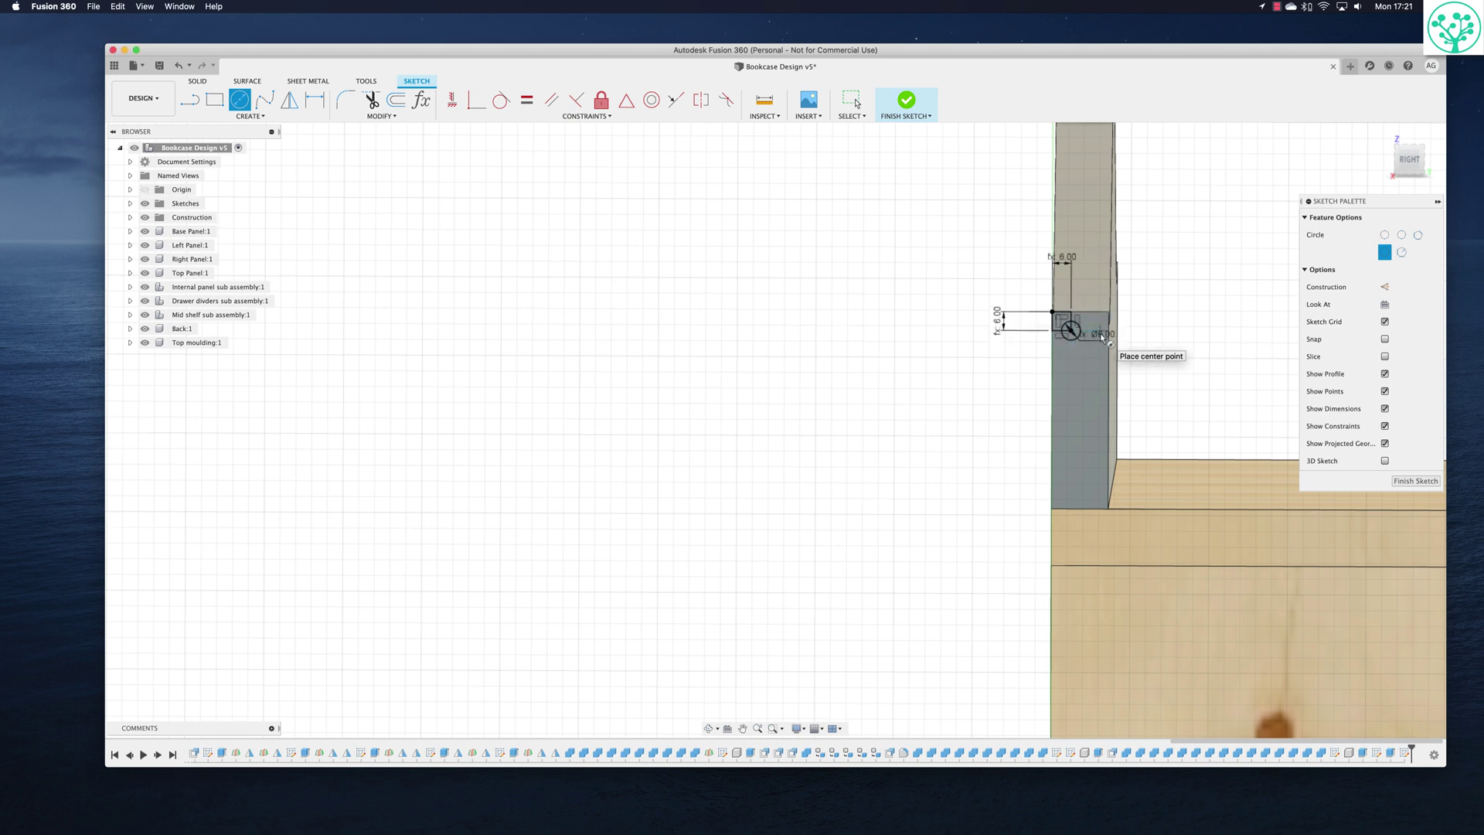
{"action": "key", "text": "Escape"}
Set the circle's diameter to Joinery * 2.
{"action": "double_click", "coordinate": [1096, 337]}
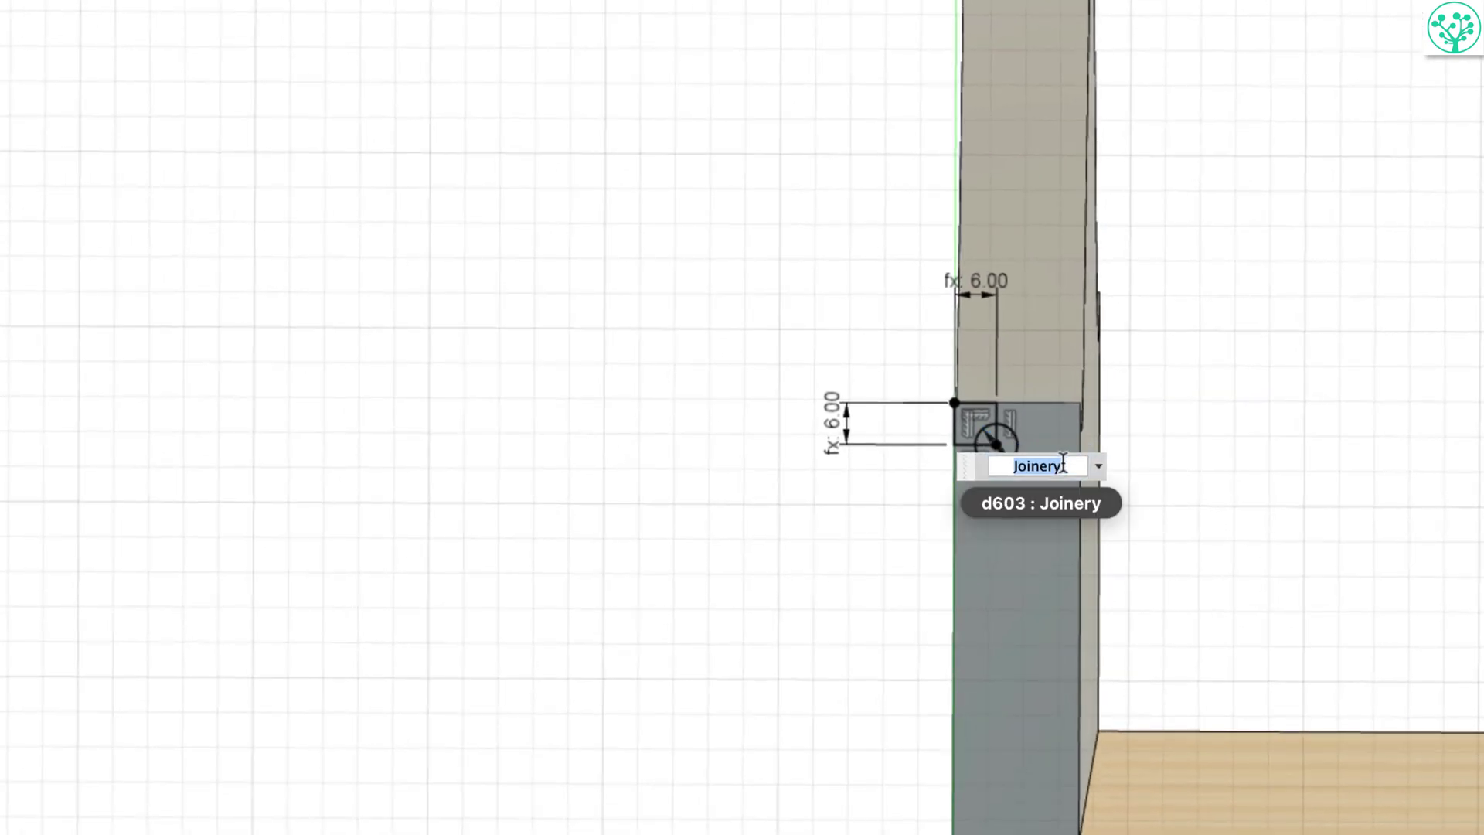
{"action": "left_click", "coordinate": [1075, 464]}
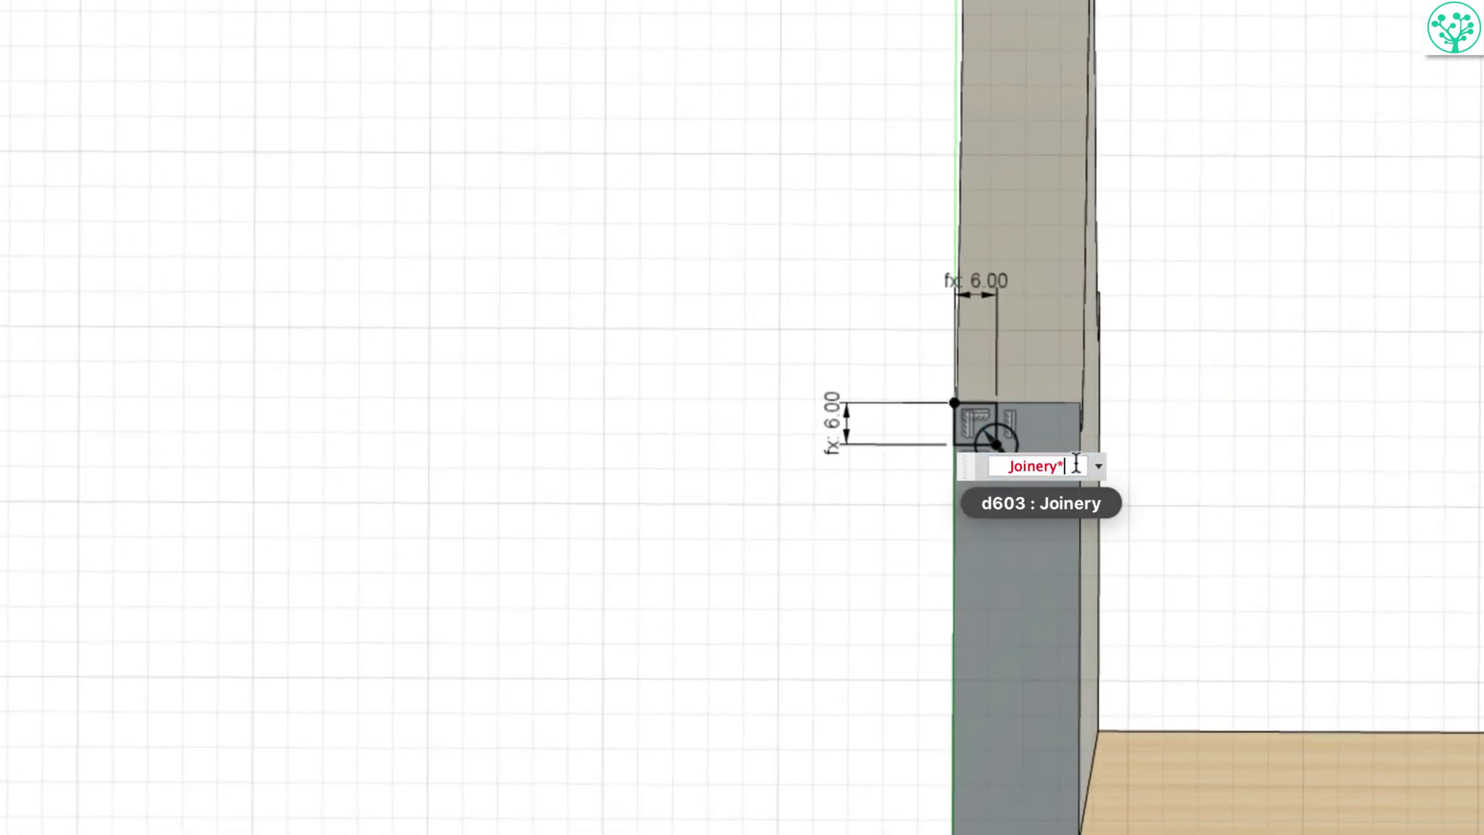
{"action": "key", "text": "Return"}
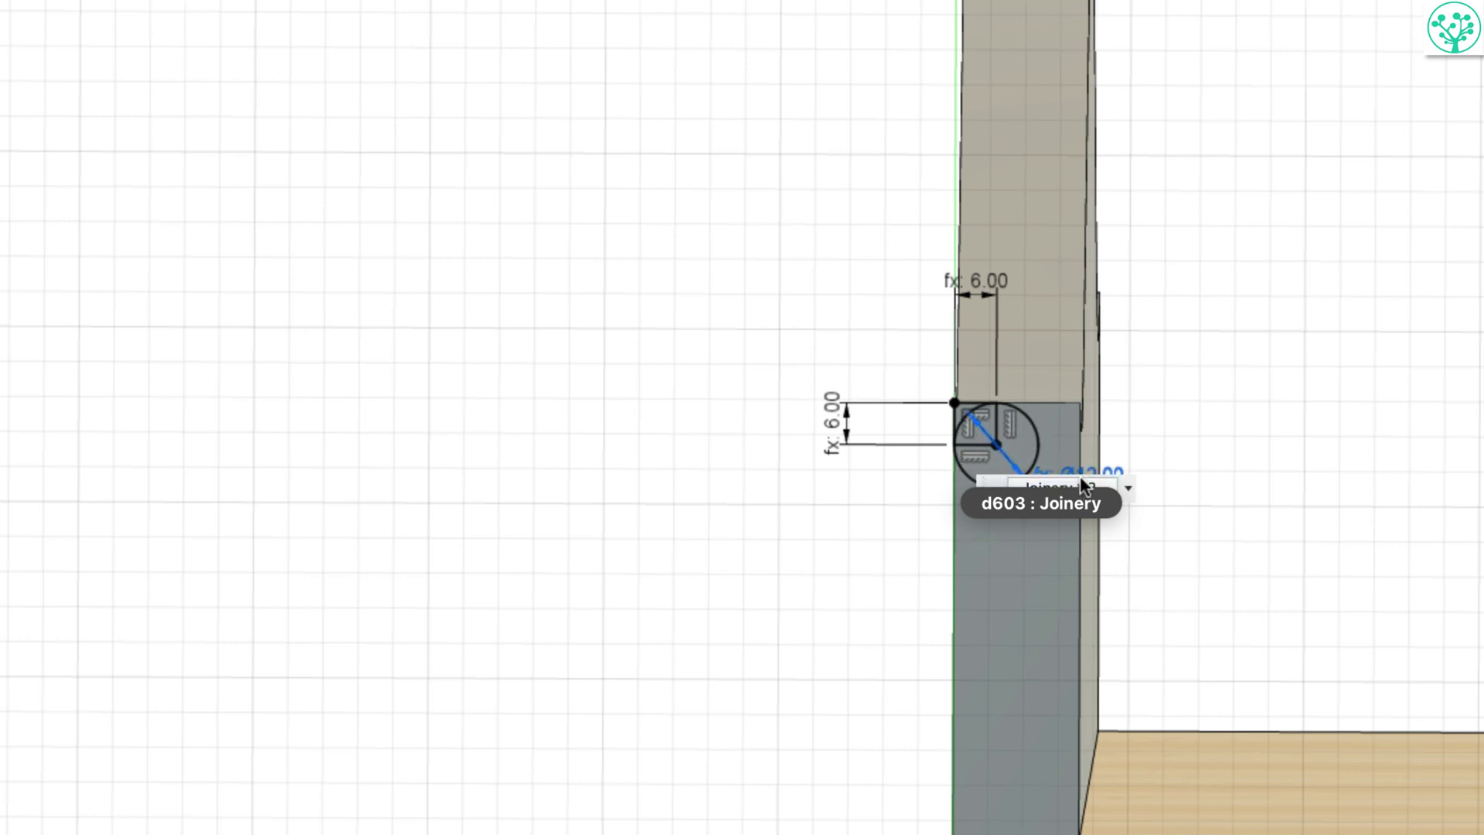
Set the circle's diameter to Joinery * 1.5 and finish the sketch.
{"action": "double_click", "coordinate": [1079, 475]}
{"action": "left_click", "coordinate": [1109, 489]}
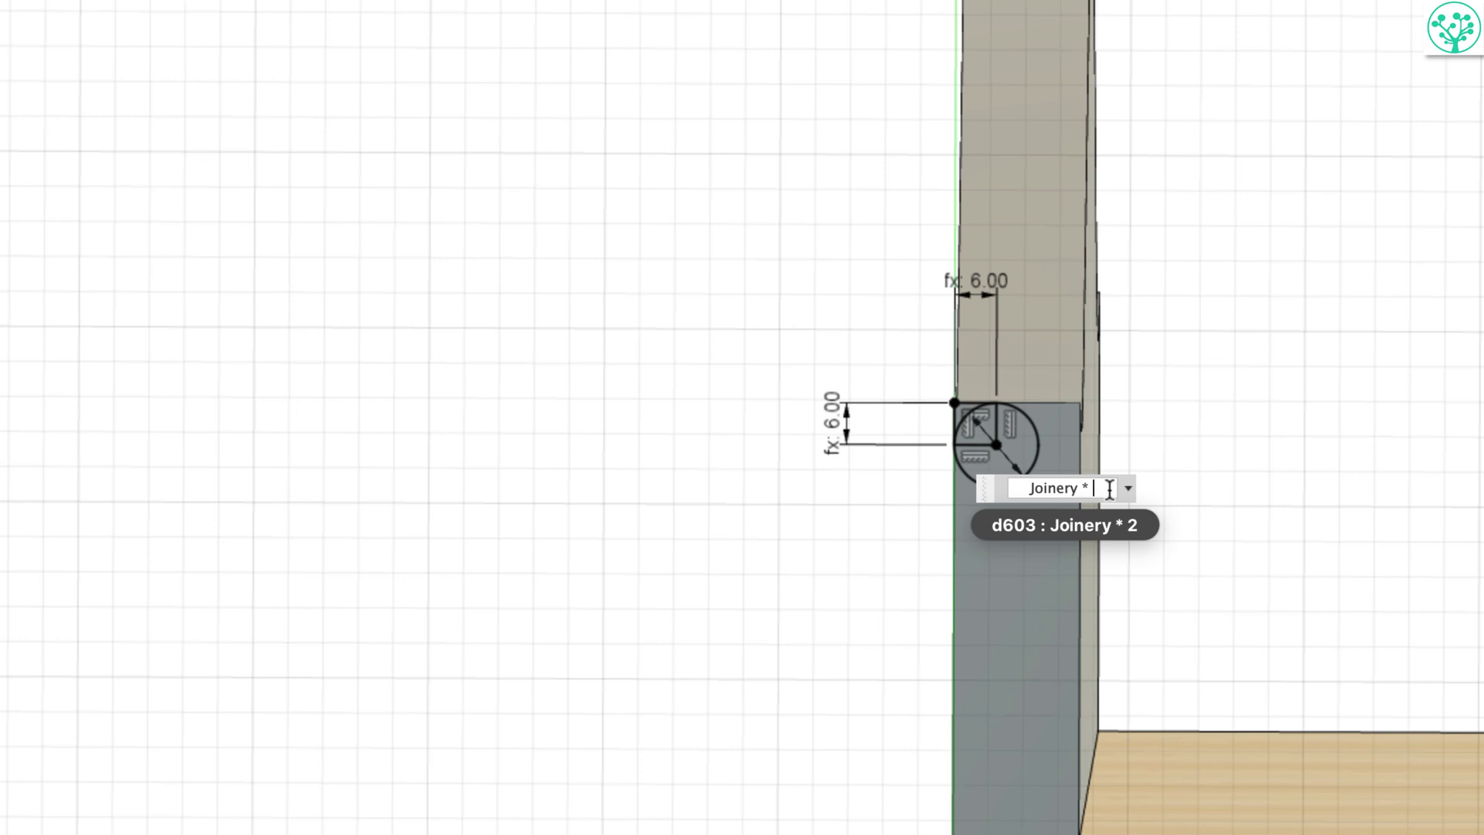
{"action": "type", "text": "1.5"}
{"action": "key", "text": "Return"}
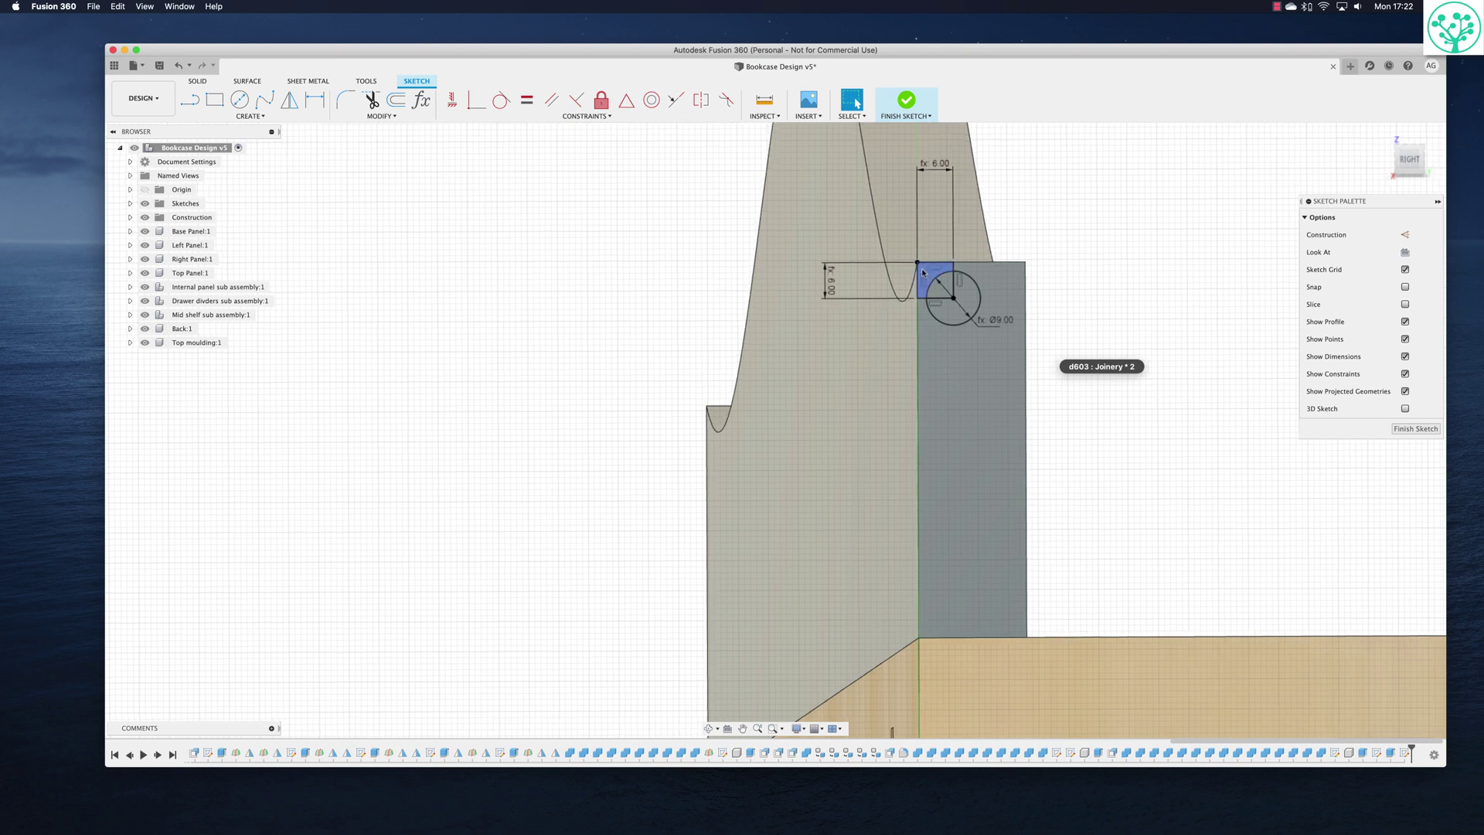
{"action": "middle_click_drag", "start_coordinate": [923, 274], "coordinate": [973, 275]}
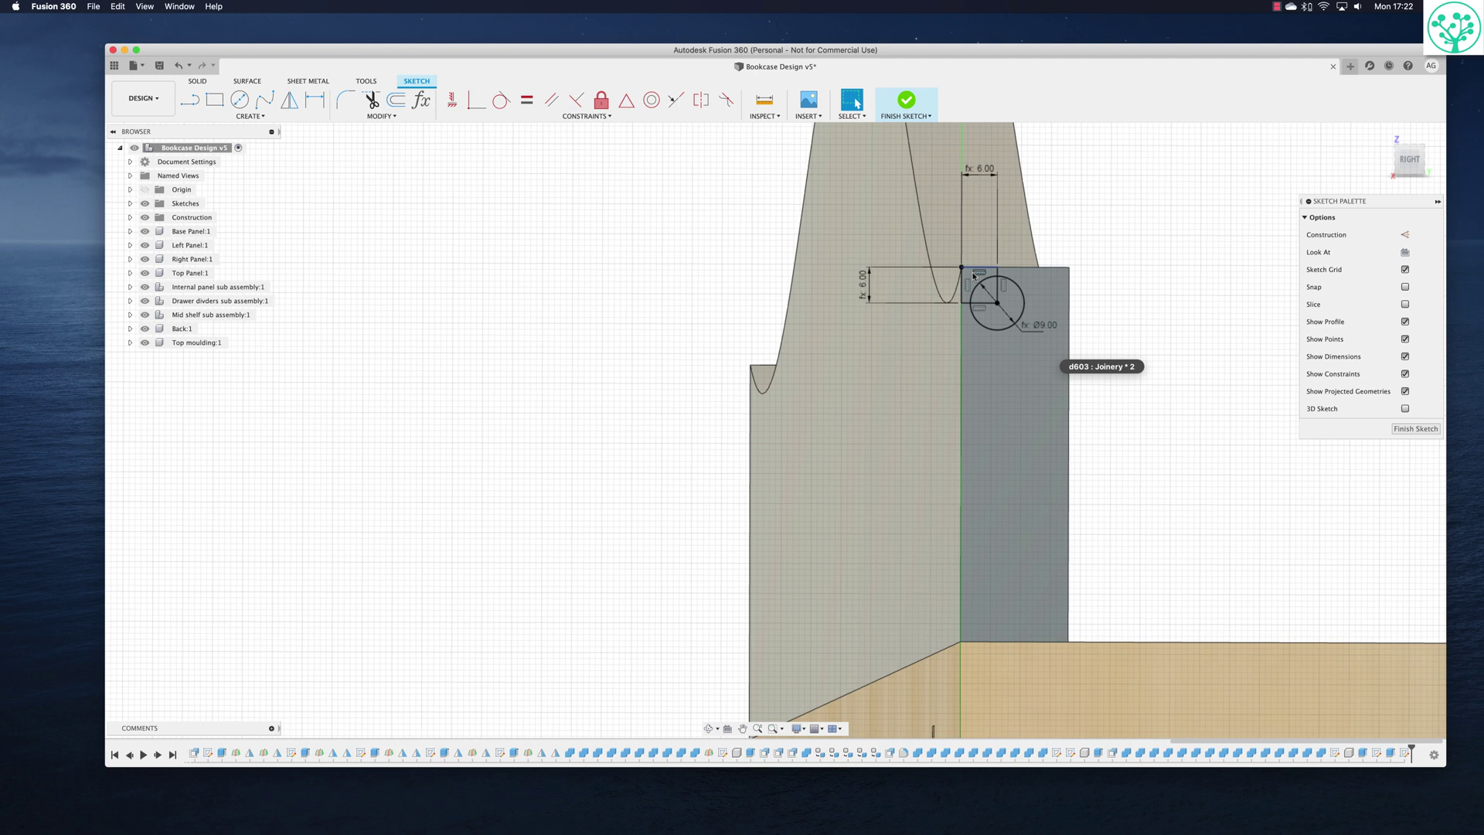
{"action": "left_click", "coordinate": [1424, 430]}
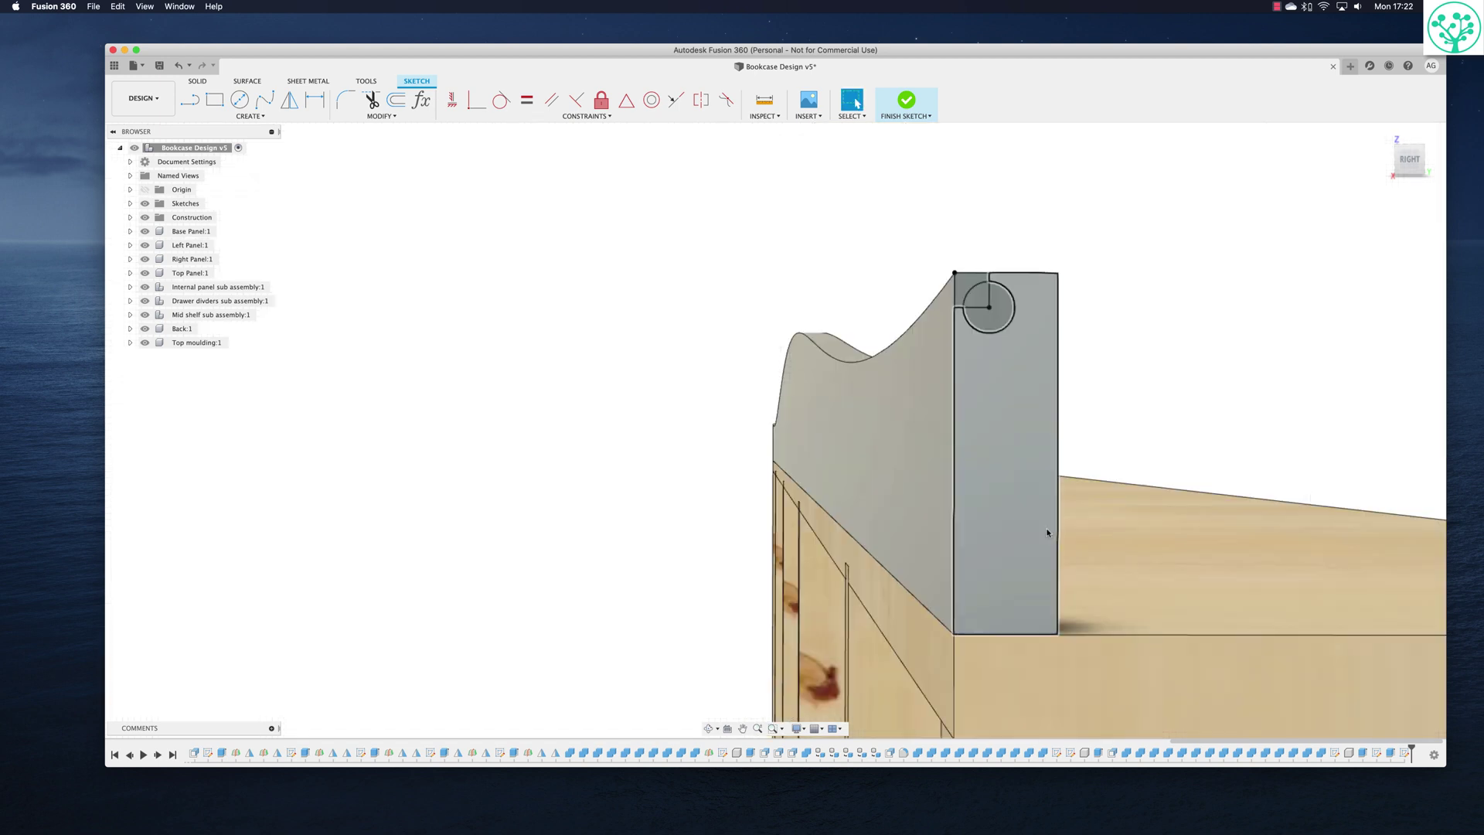
Sweep the part of the square outside the circle along the moulding's curved front top edge as a Cut with perpendicular orientation.
{"action": "left_click", "coordinate": [264, 117]}
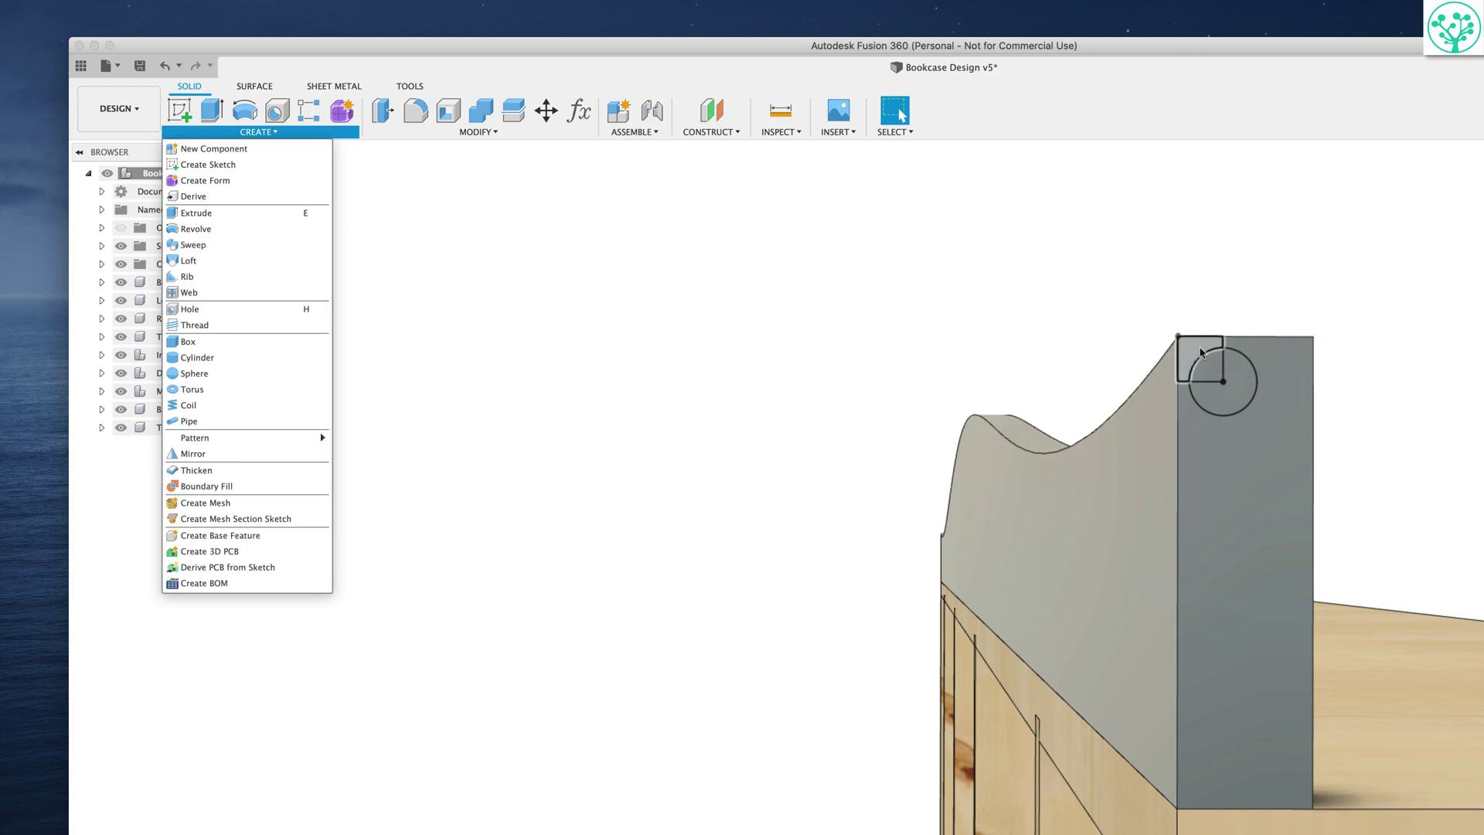
{"action": "left_click", "coordinate": [193, 245]}
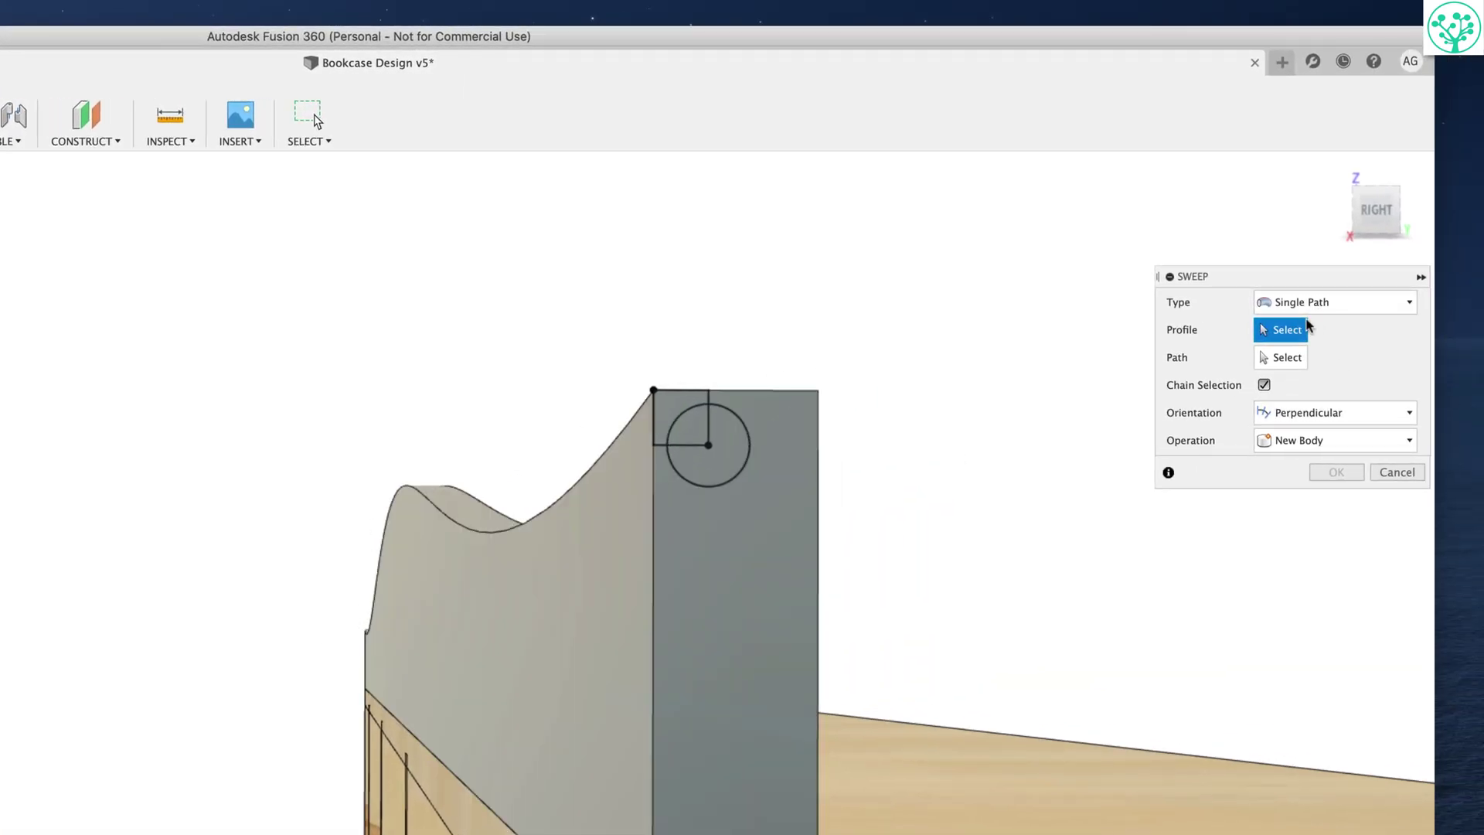
{"action": "left_click", "coordinate": [674, 409]}
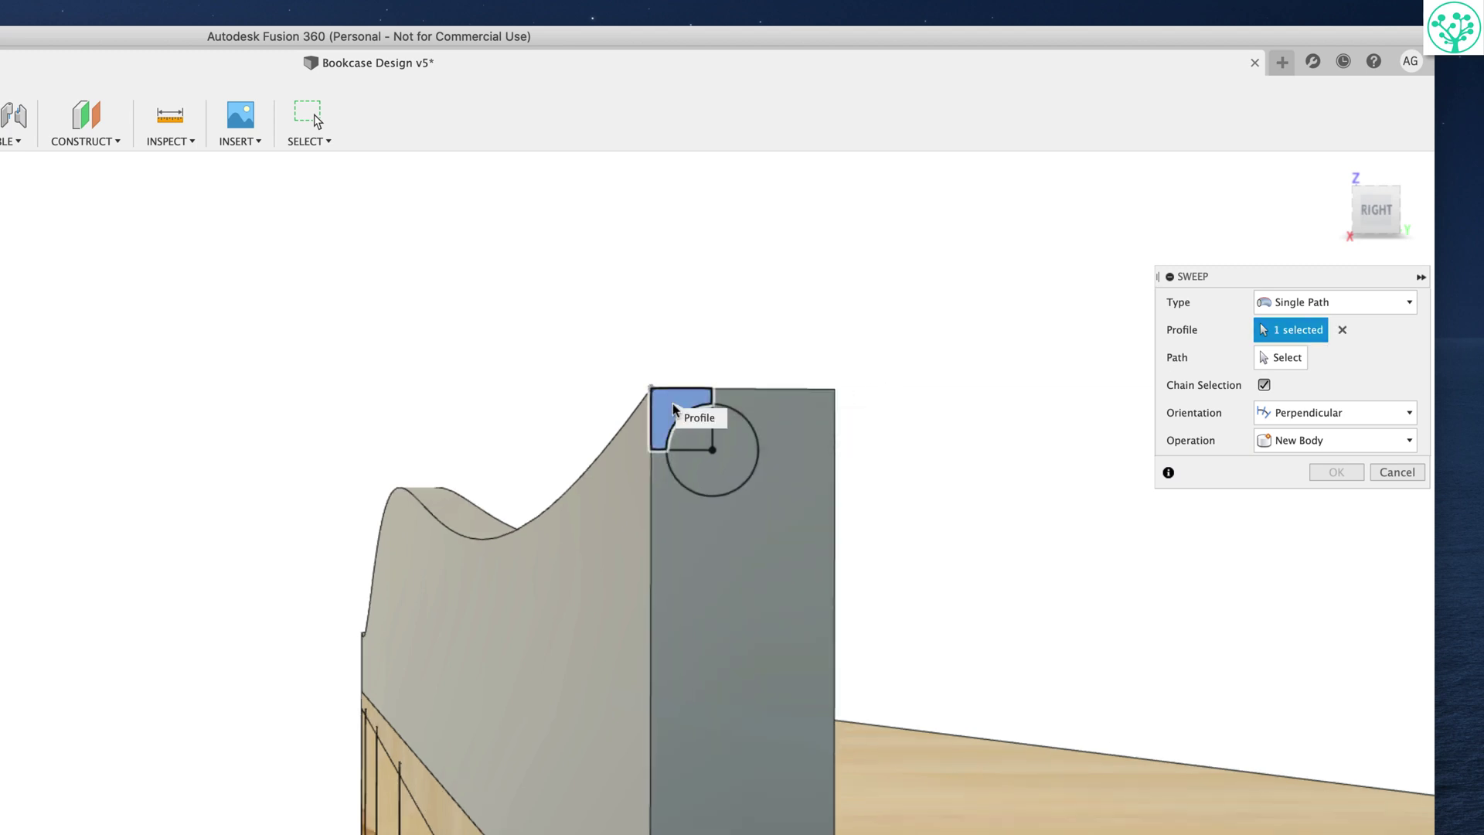
{"action": "left_click", "coordinate": [1282, 357]}
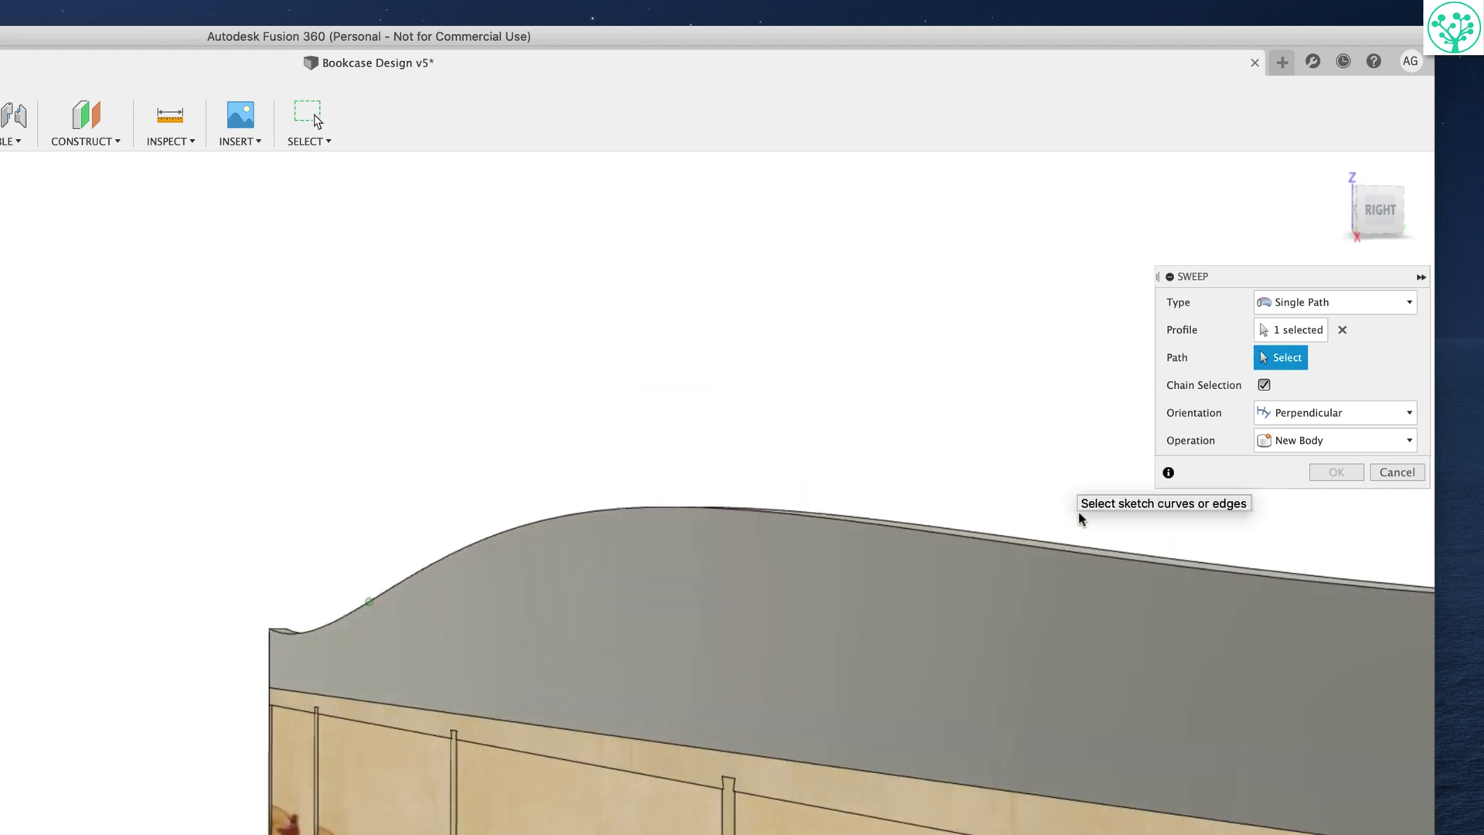
{"action": "middle_click_drag", "start_coordinate": [1080, 516], "coordinate": [1089, 583], "text": "shift"}
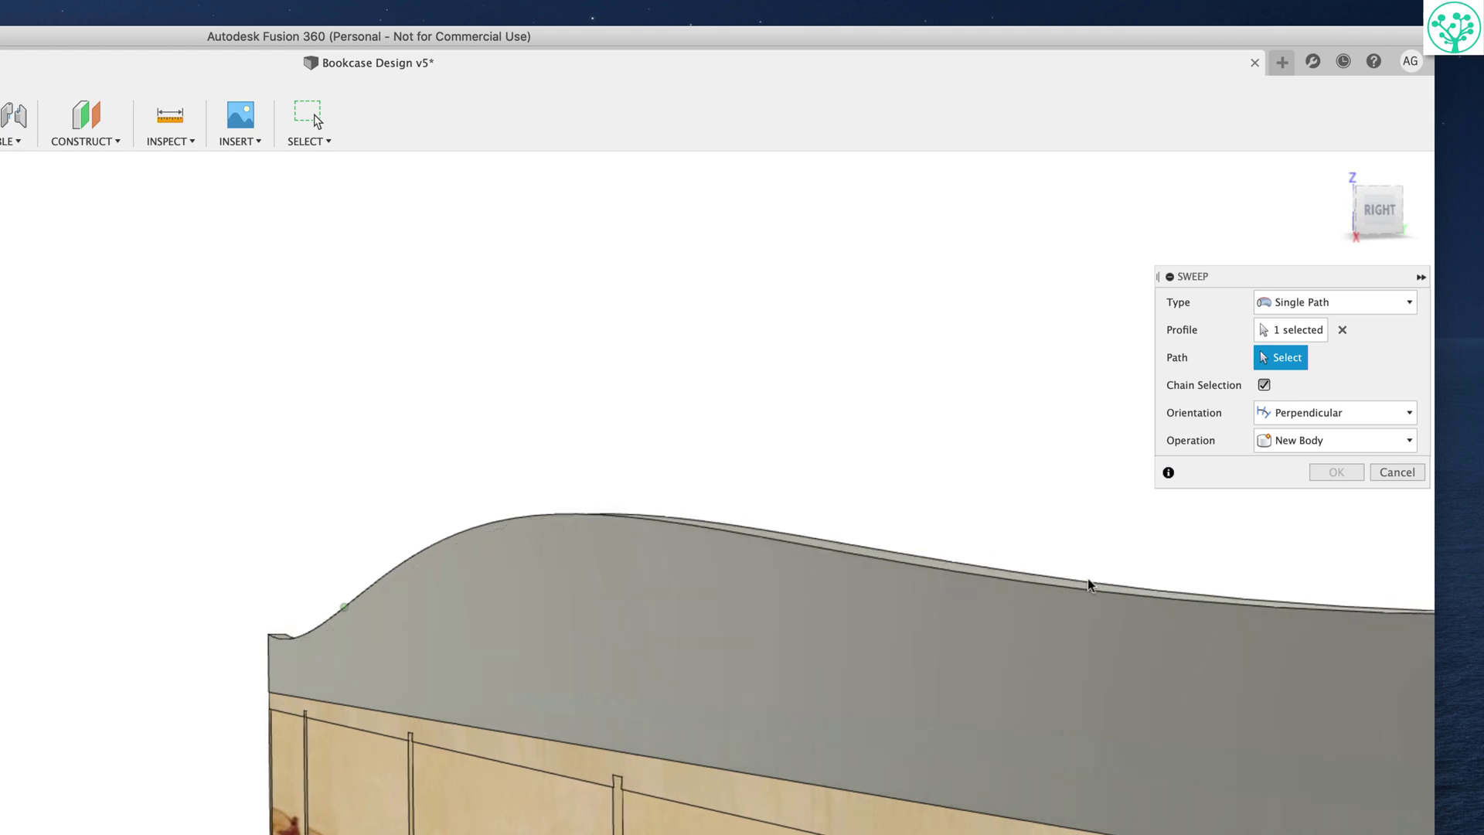
{"action": "left_click", "coordinate": [1102, 598]}
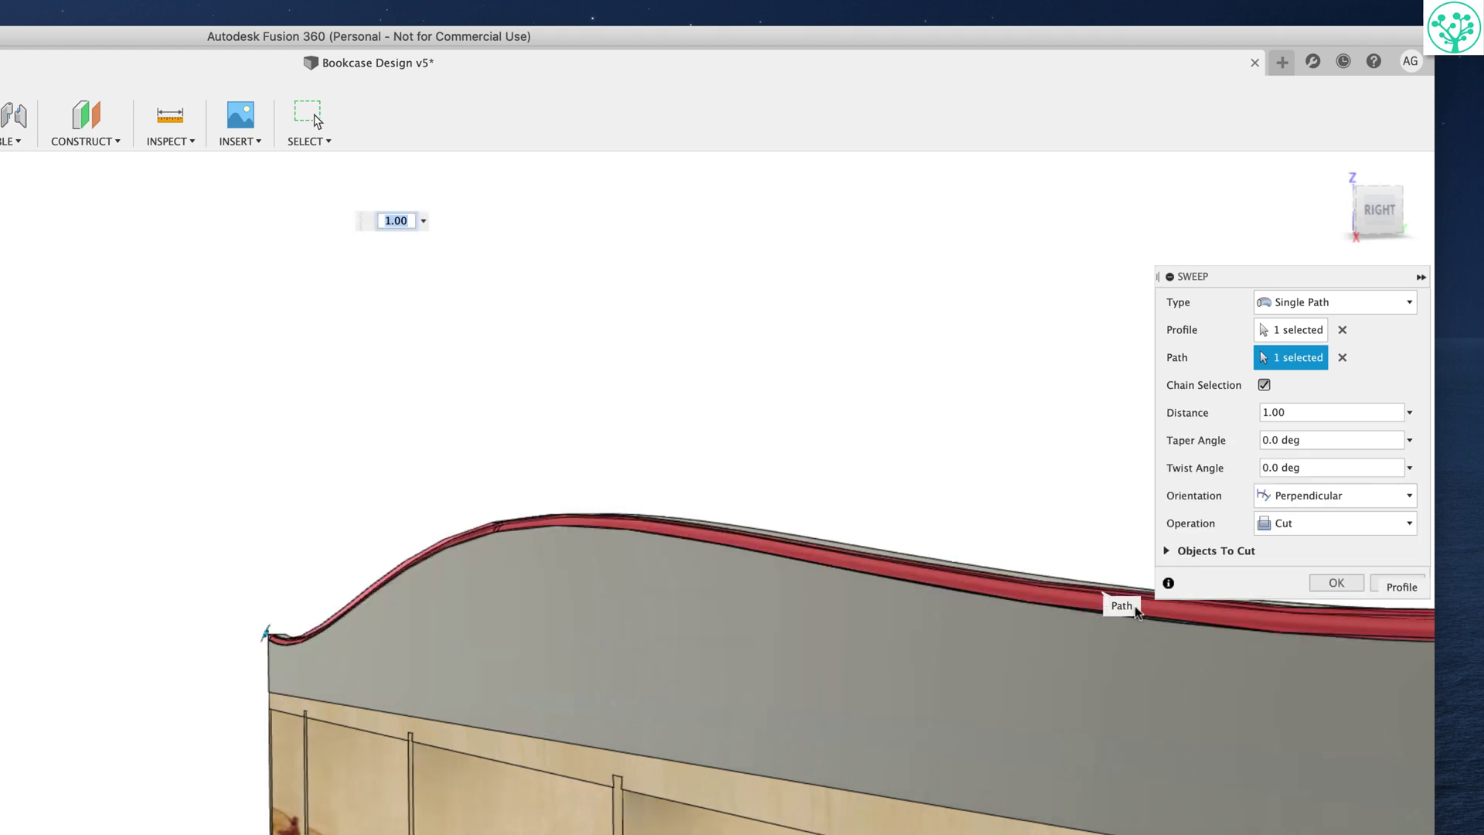
{"action": "left_click", "coordinate": [1334, 587]}
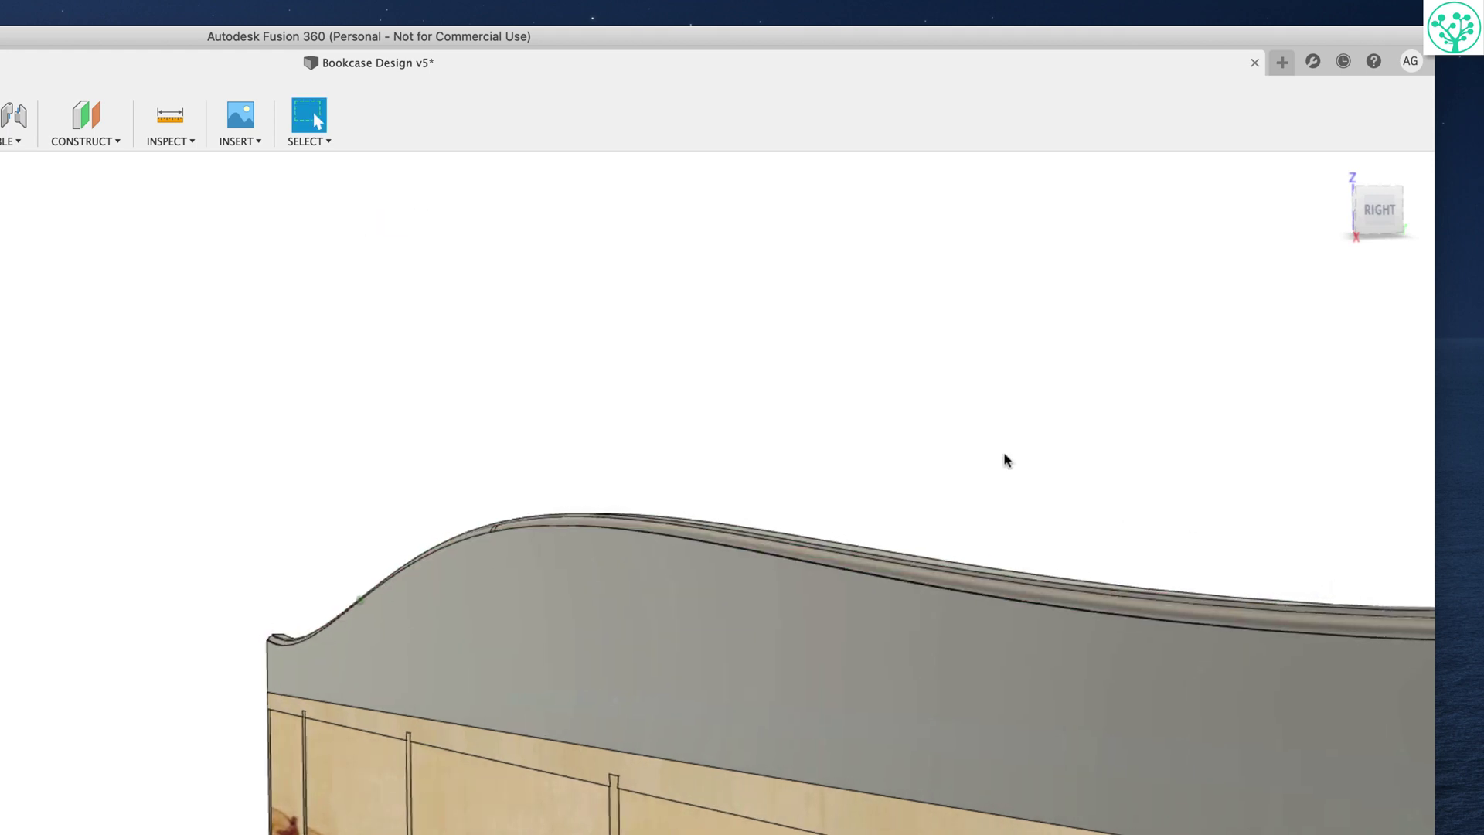
{"action": "scroll", "coordinate": [1004, 460], "scroll_direction": "right", "scroll_amount": 6}
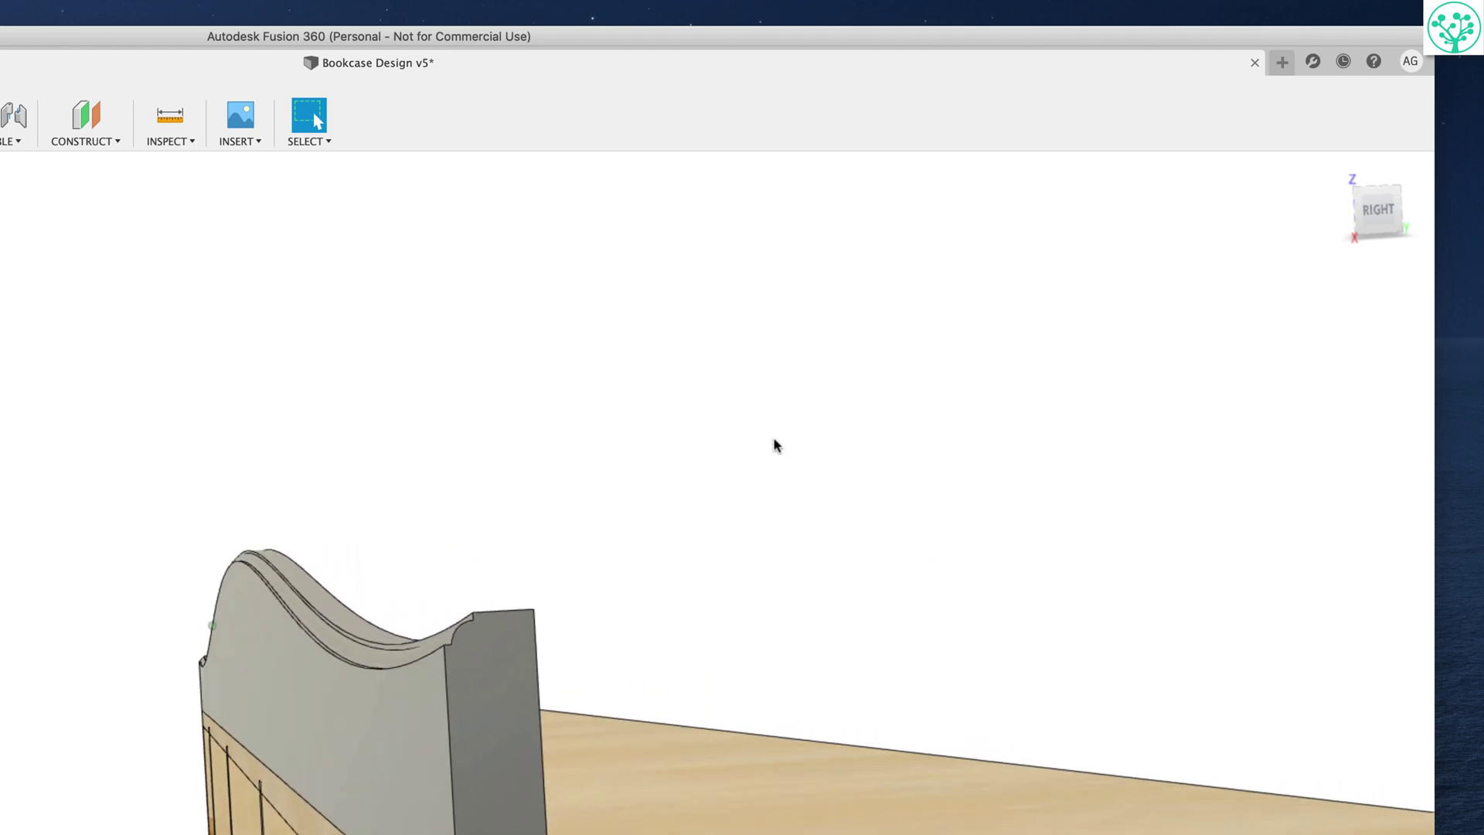
Reopen the moulding's profile sketch and draw a circle about 3 mm in diameter centred on the square's upper inner corner, reaching the large circle.
{"action": "scroll", "coordinate": [751, 449], "scroll_direction": "left", "scroll_amount": 1}
{"action": "scroll", "coordinate": [748, 446], "scroll_direction": "up", "scroll_amount": 5, "text": "shift"}
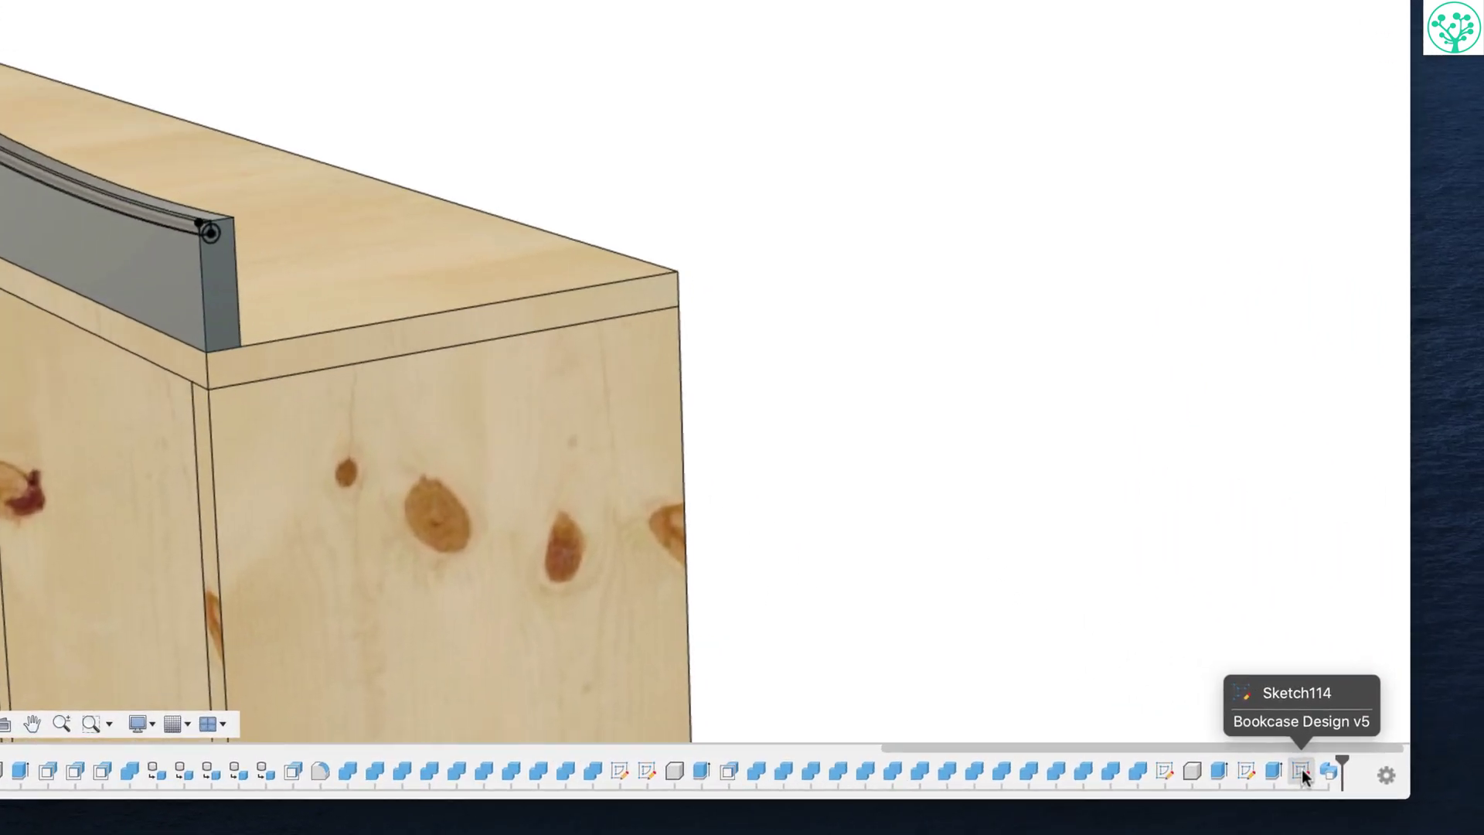
{"action": "right_click", "coordinate": [1370, 759]}
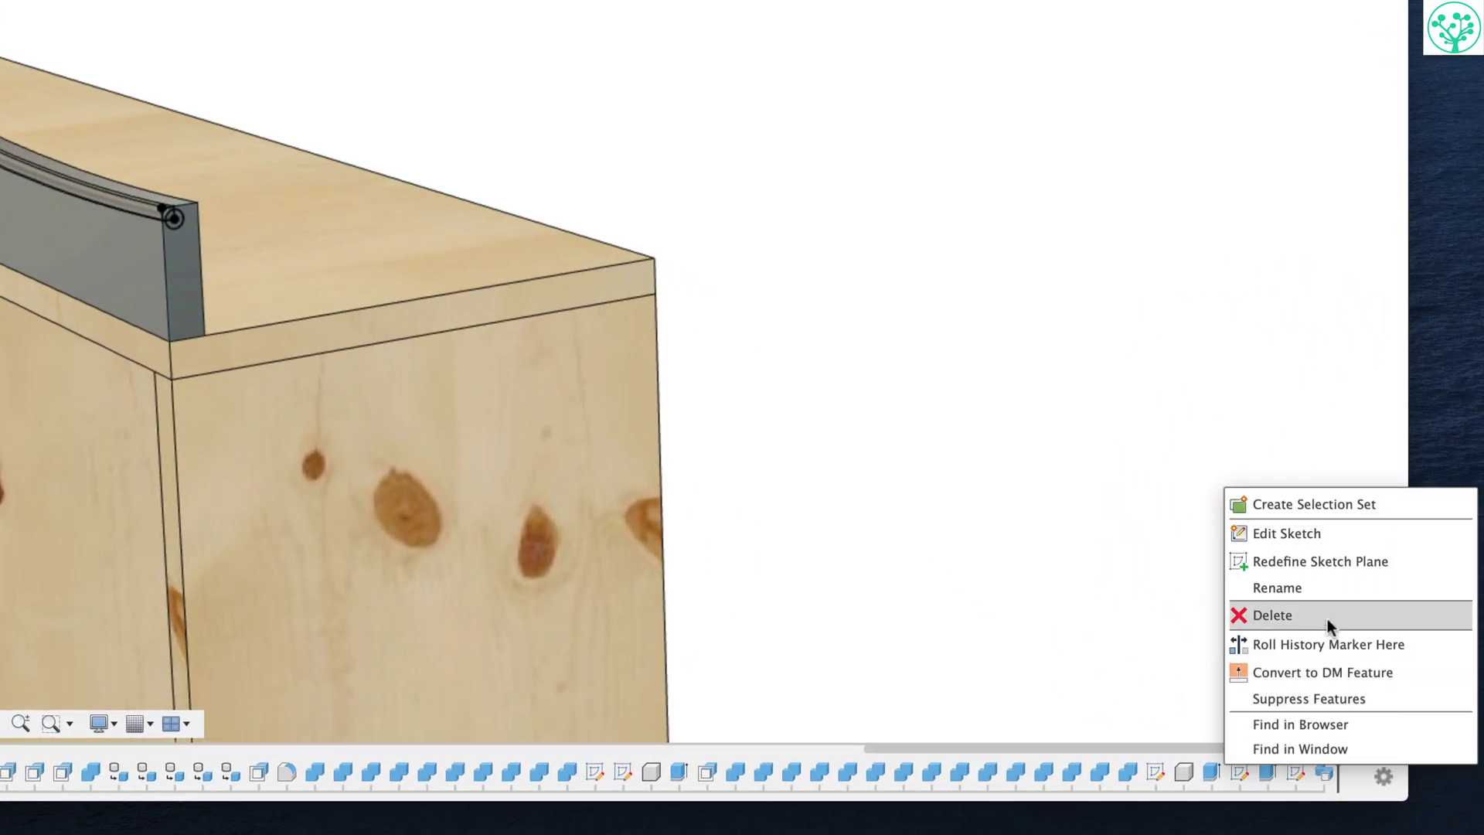
{"action": "left_click", "coordinate": [1295, 535]}
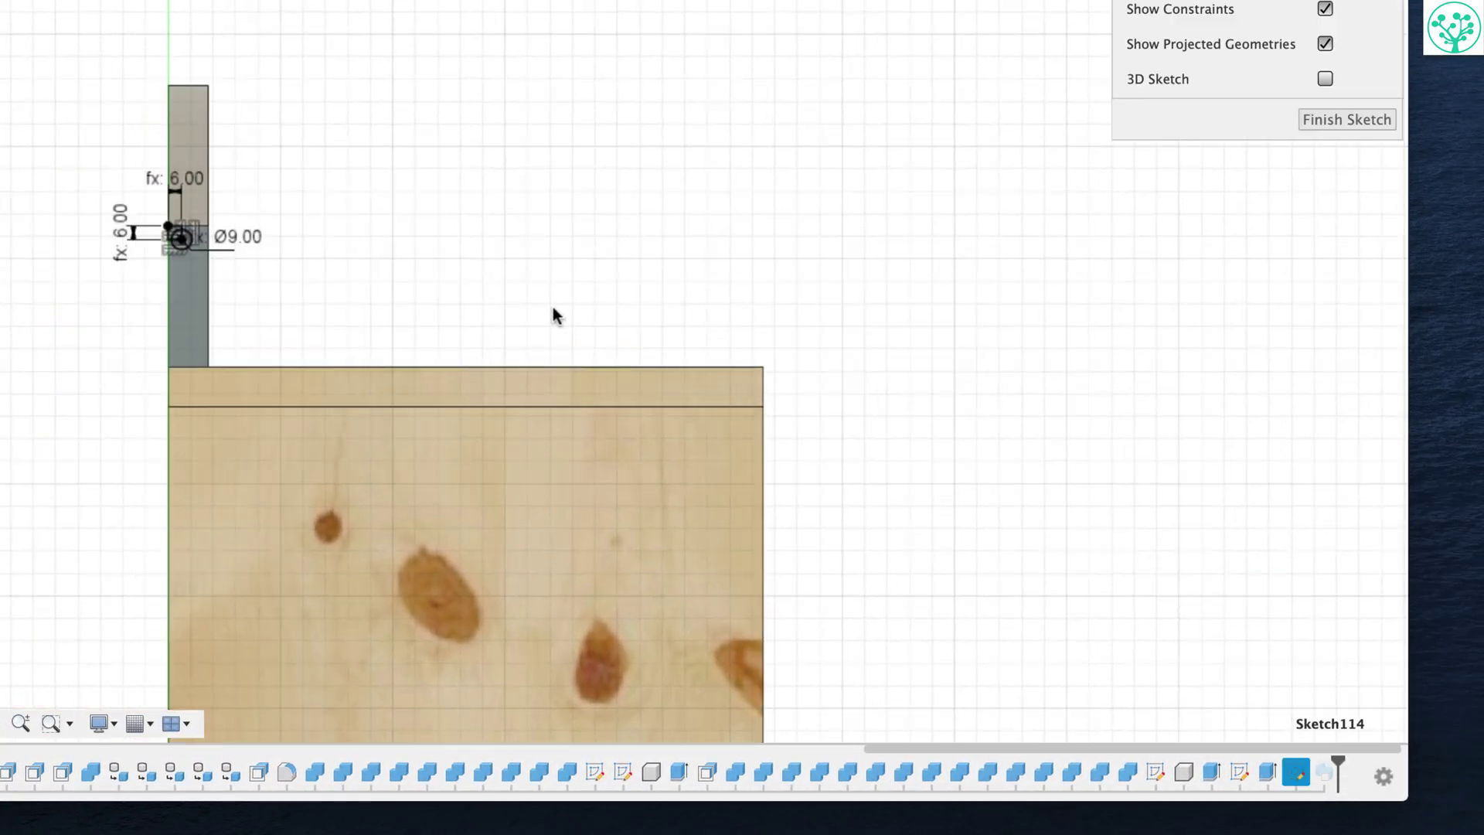
{"action": "scroll", "coordinate": [178, 232], "scroll_direction": "up", "scroll_amount": 10}
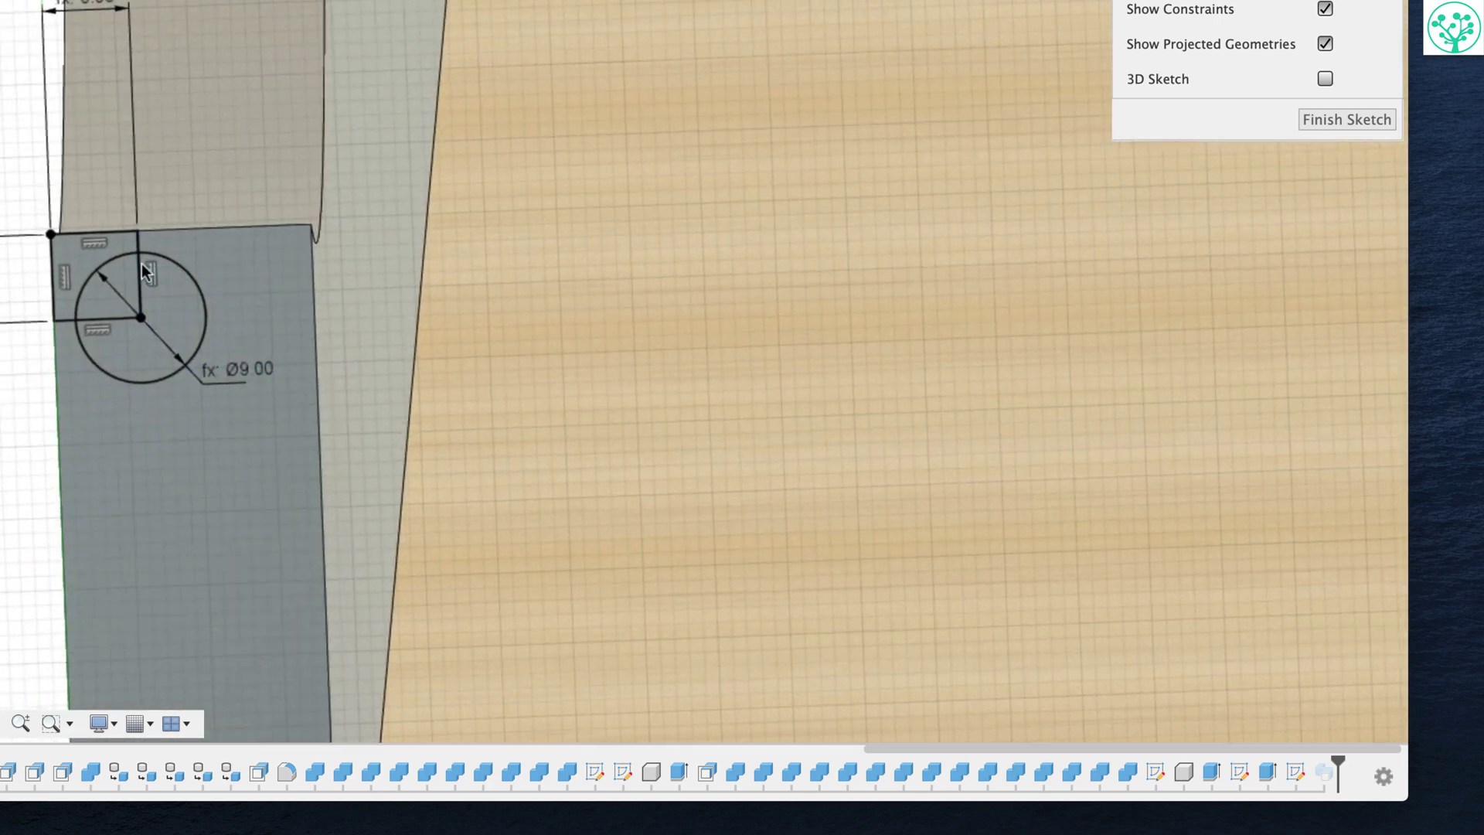
{"action": "scroll", "coordinate": [276, 246], "scroll_direction": "left", "scroll_amount": 5}
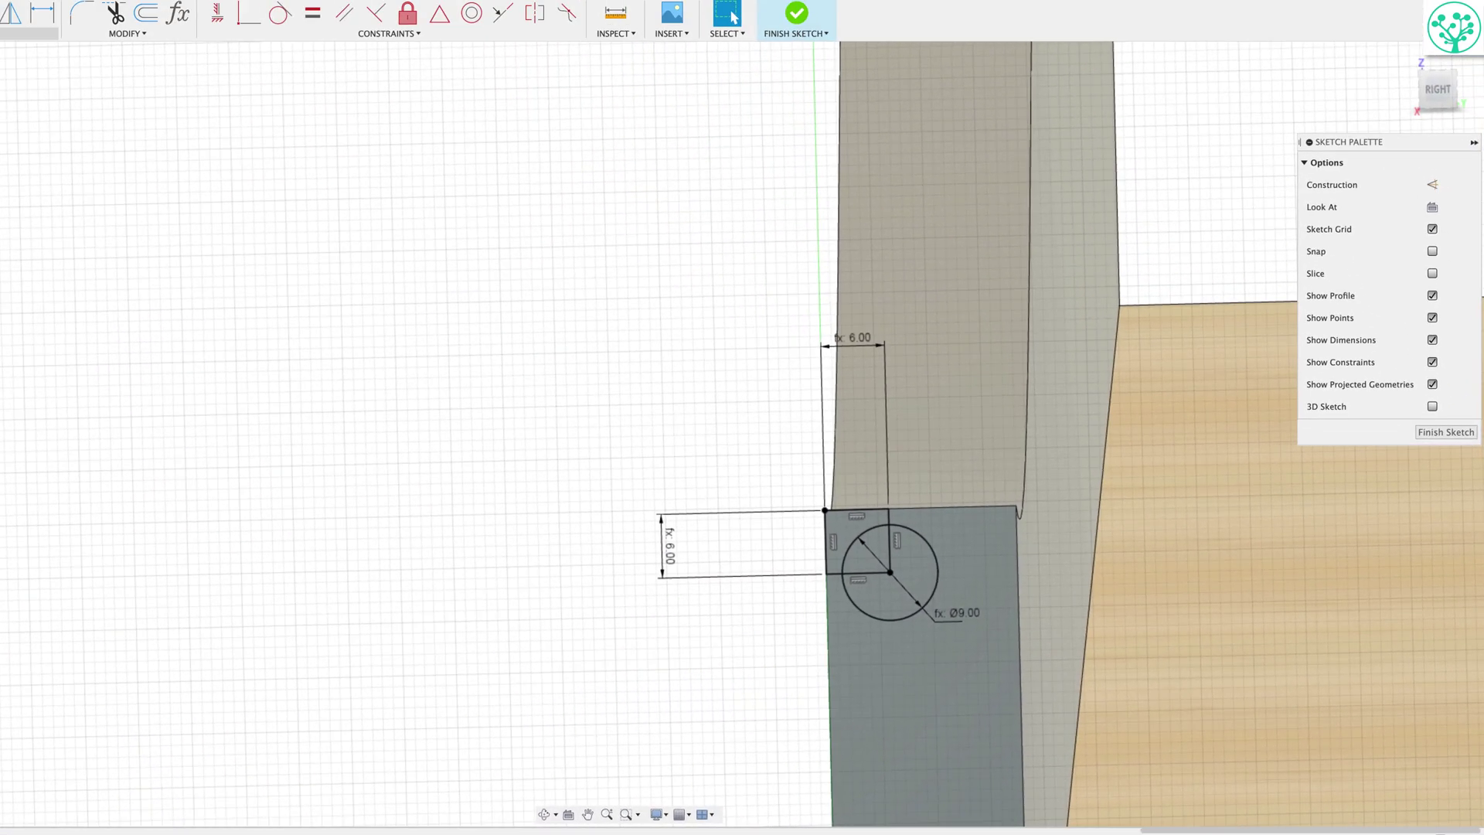
{"action": "key", "text": "c"}
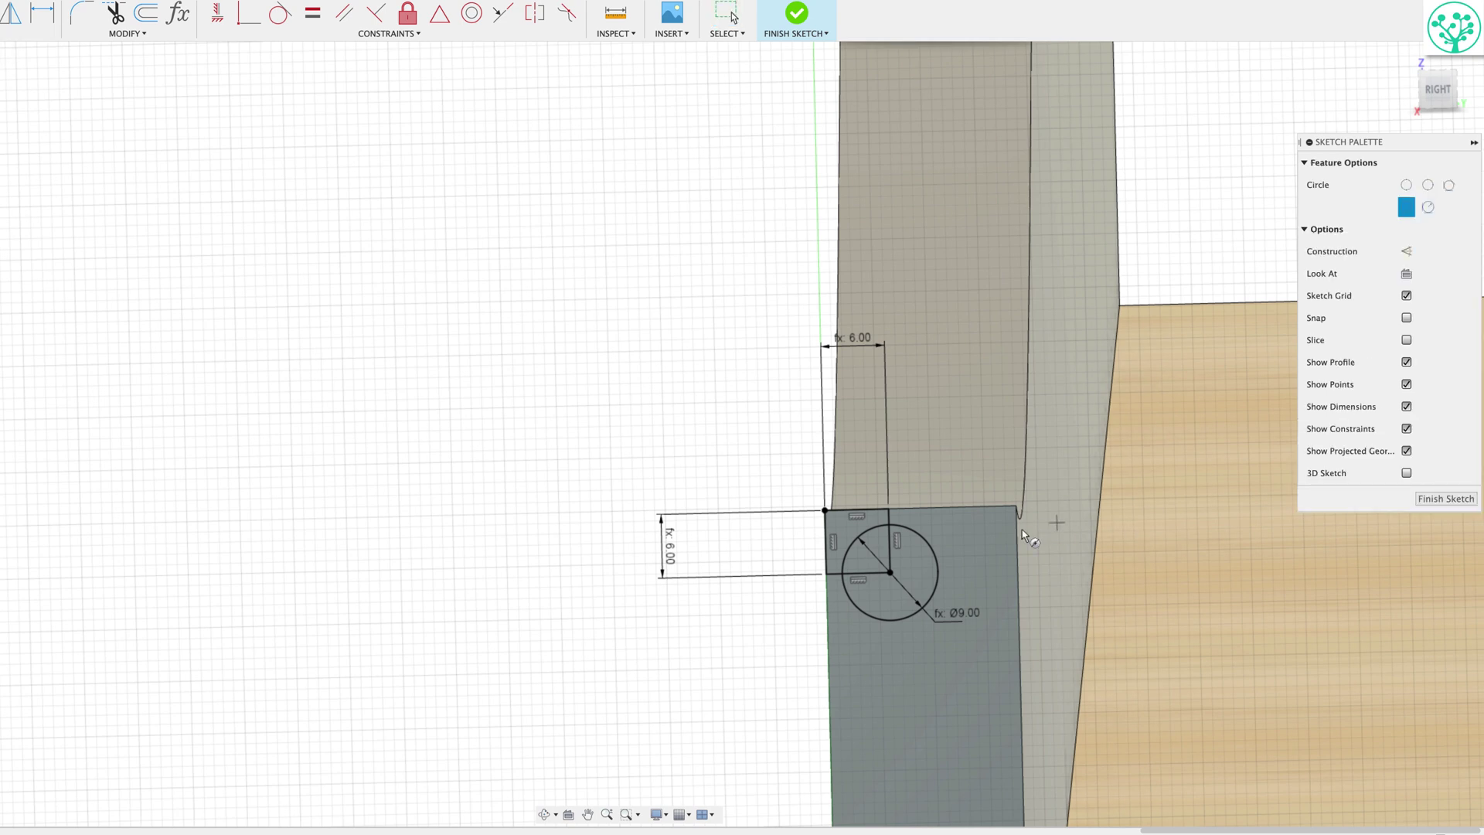
{"action": "left_click", "coordinate": [889, 510]}
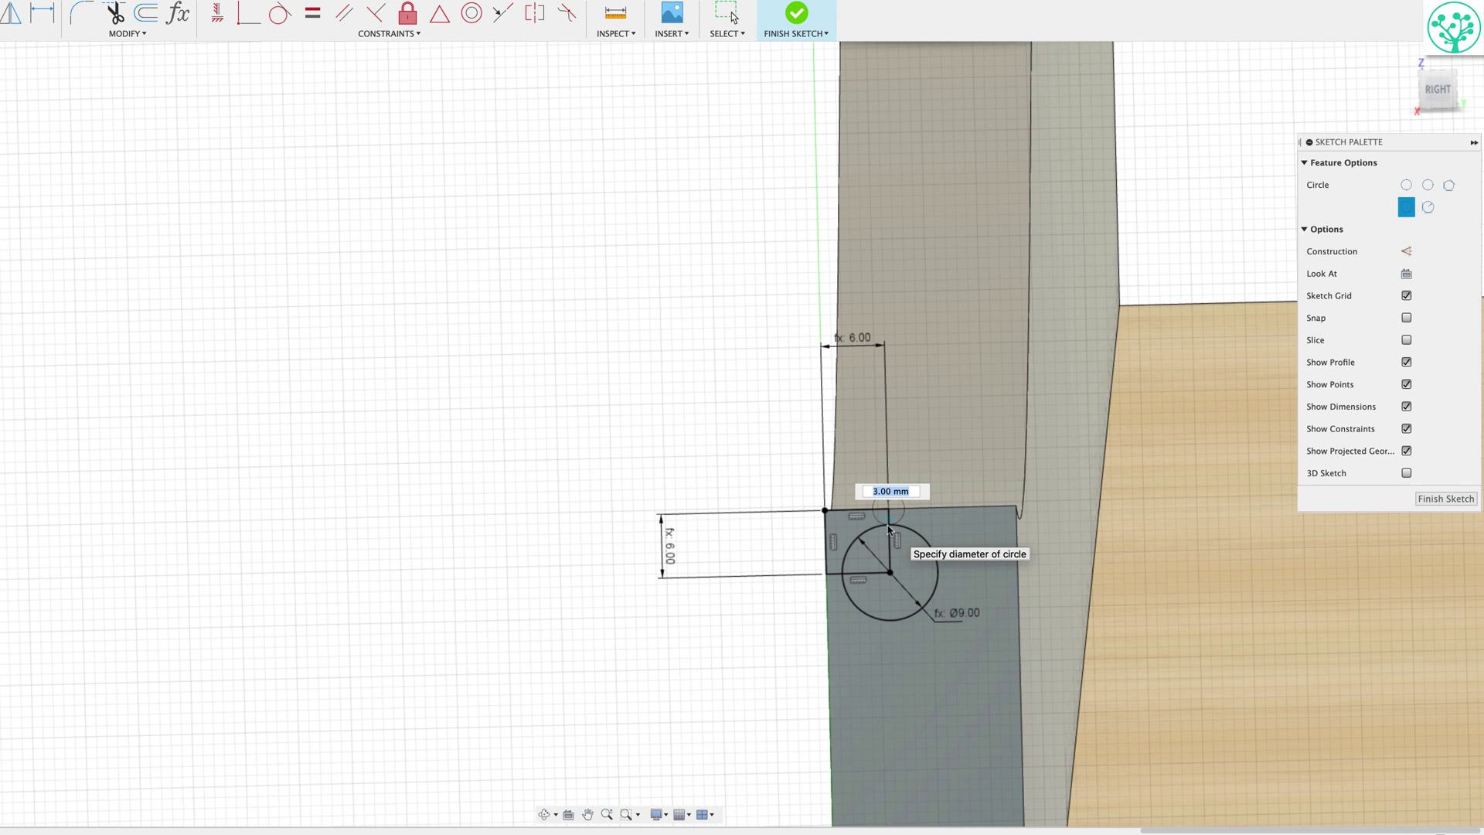
{"action": "left_click", "coordinate": [889, 529]}
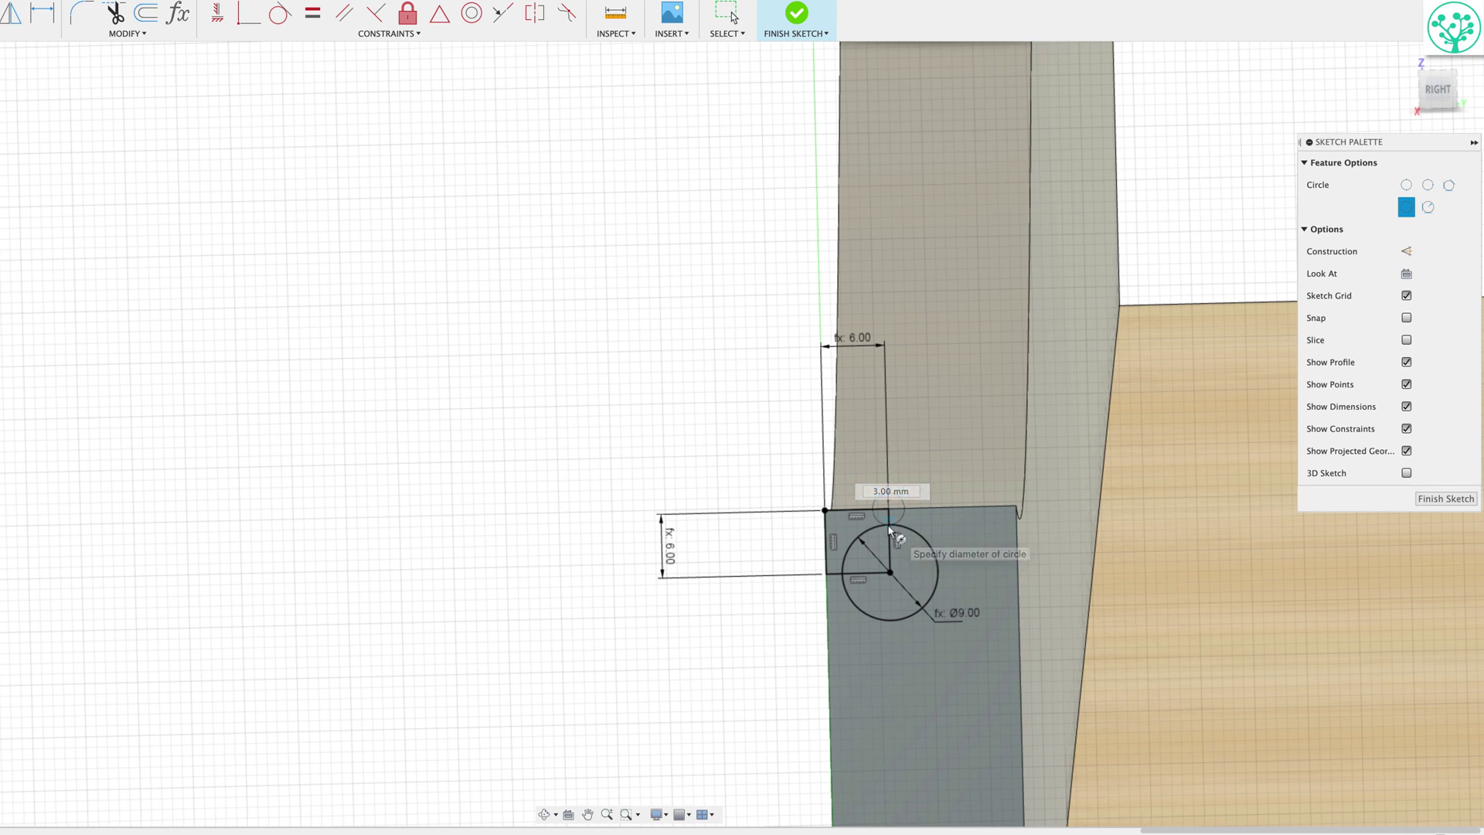
Draw a second small circle centred on the square's lower outer corner, reaching the large circle, and finish the sketch.
{"action": "left_click", "coordinate": [826, 575]}
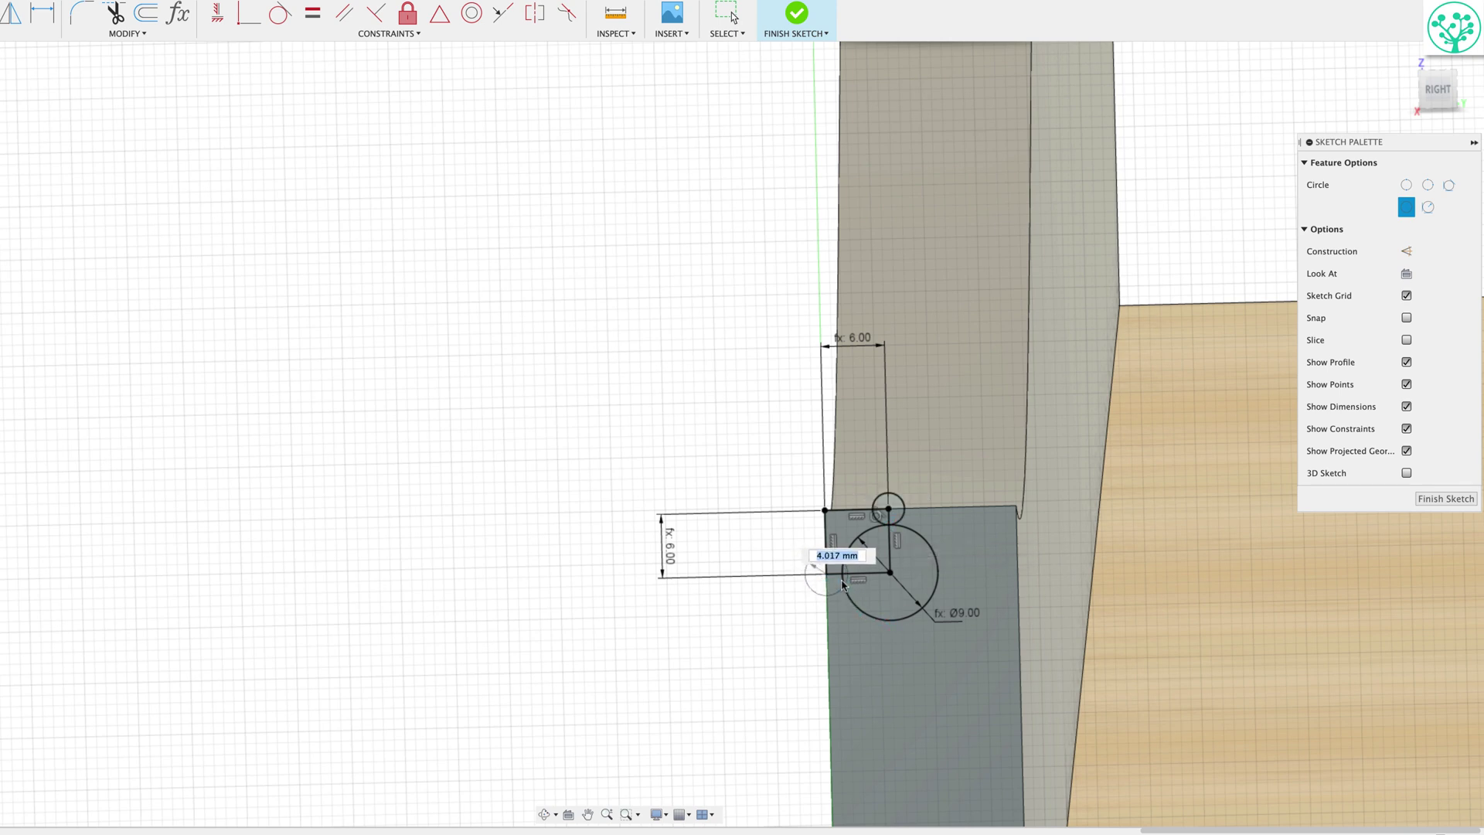
{"action": "left_click", "coordinate": [843, 581]}
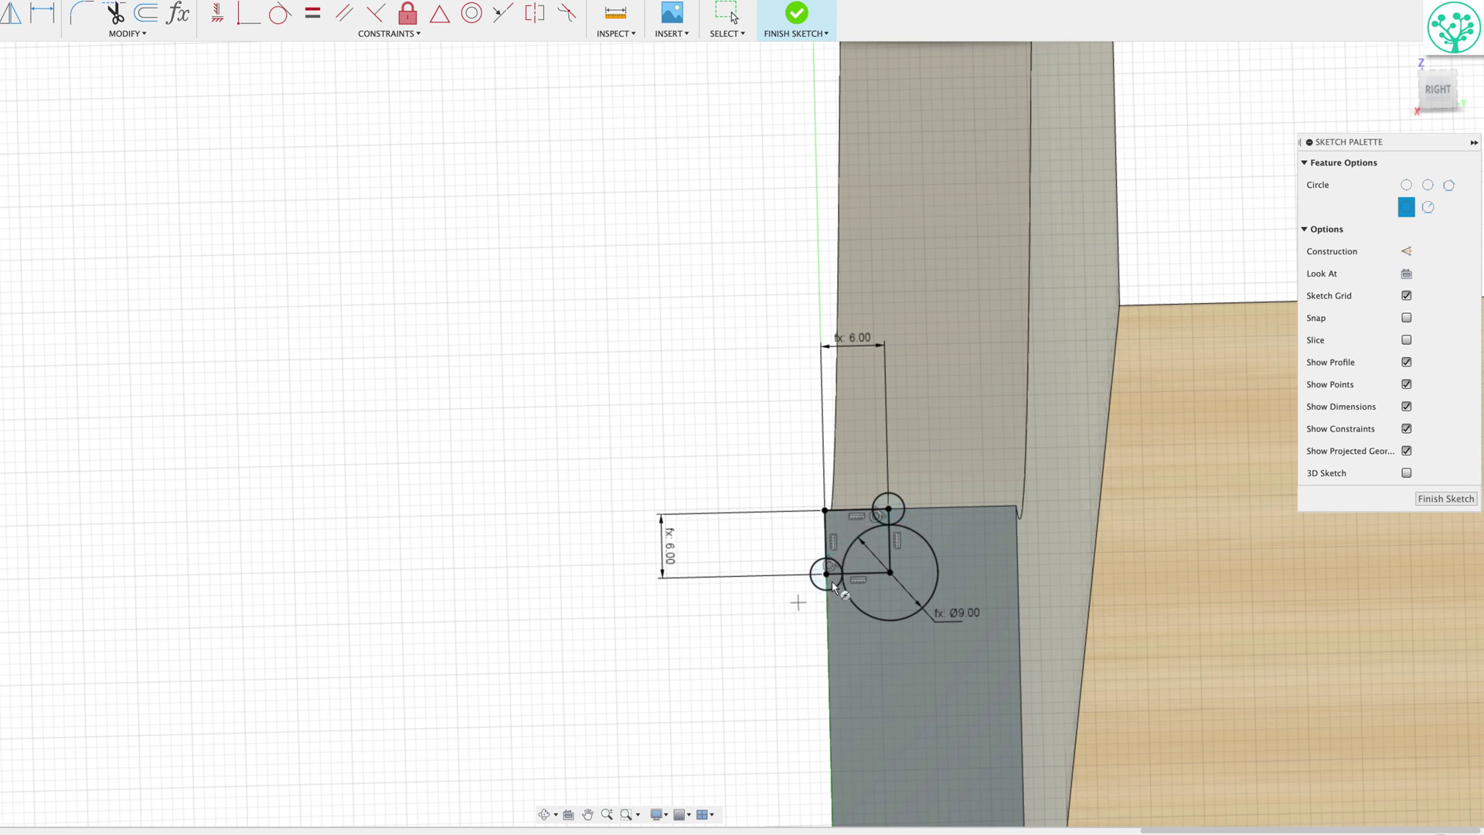
{"action": "left_click", "coordinate": [1433, 501]}
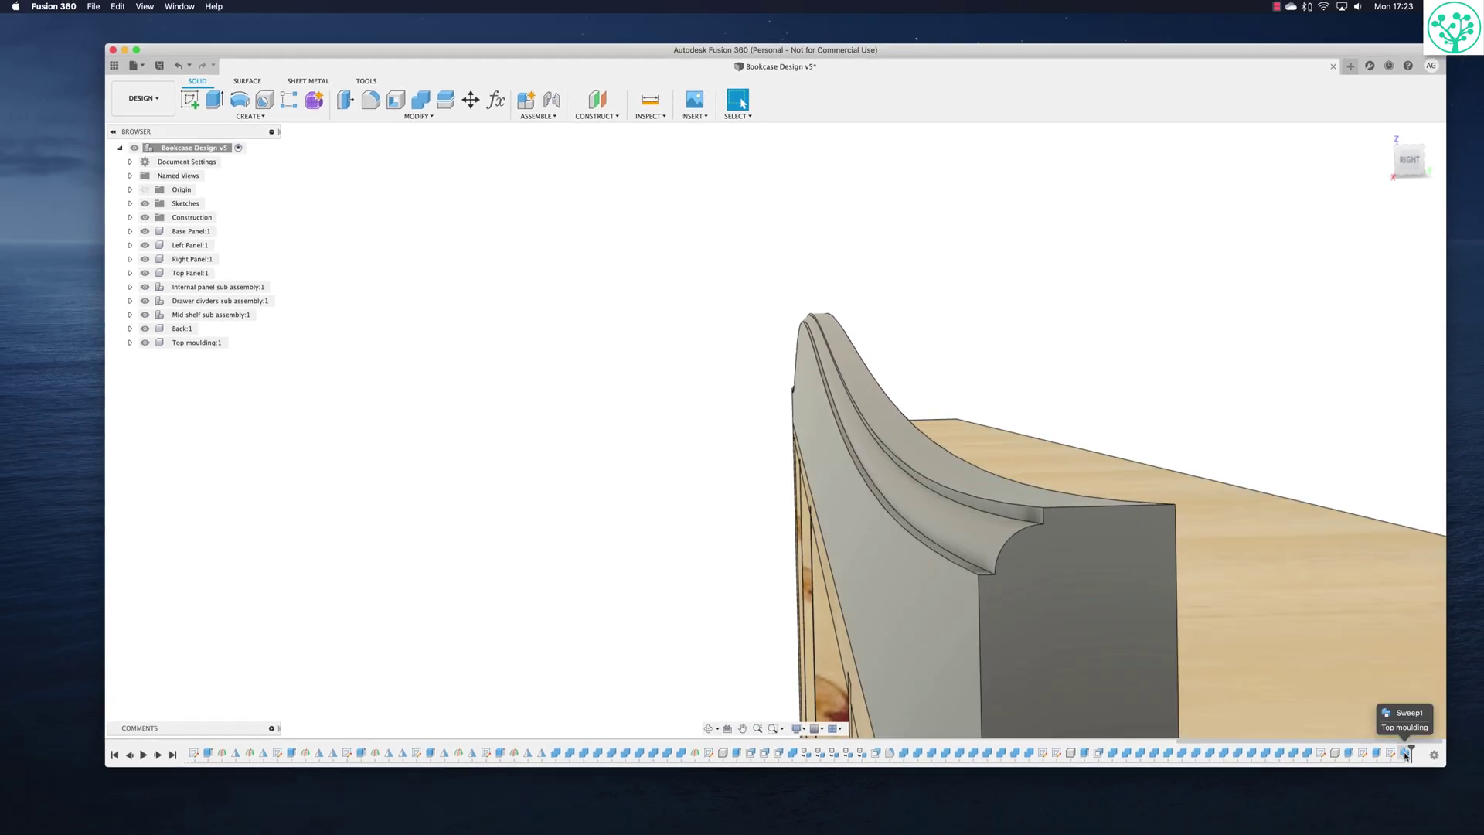
Edit the moulding's sweep cut to include the small-circle regions at both ends of the cove in its profile selection.
{"action": "right_click", "coordinate": [1404, 752]}
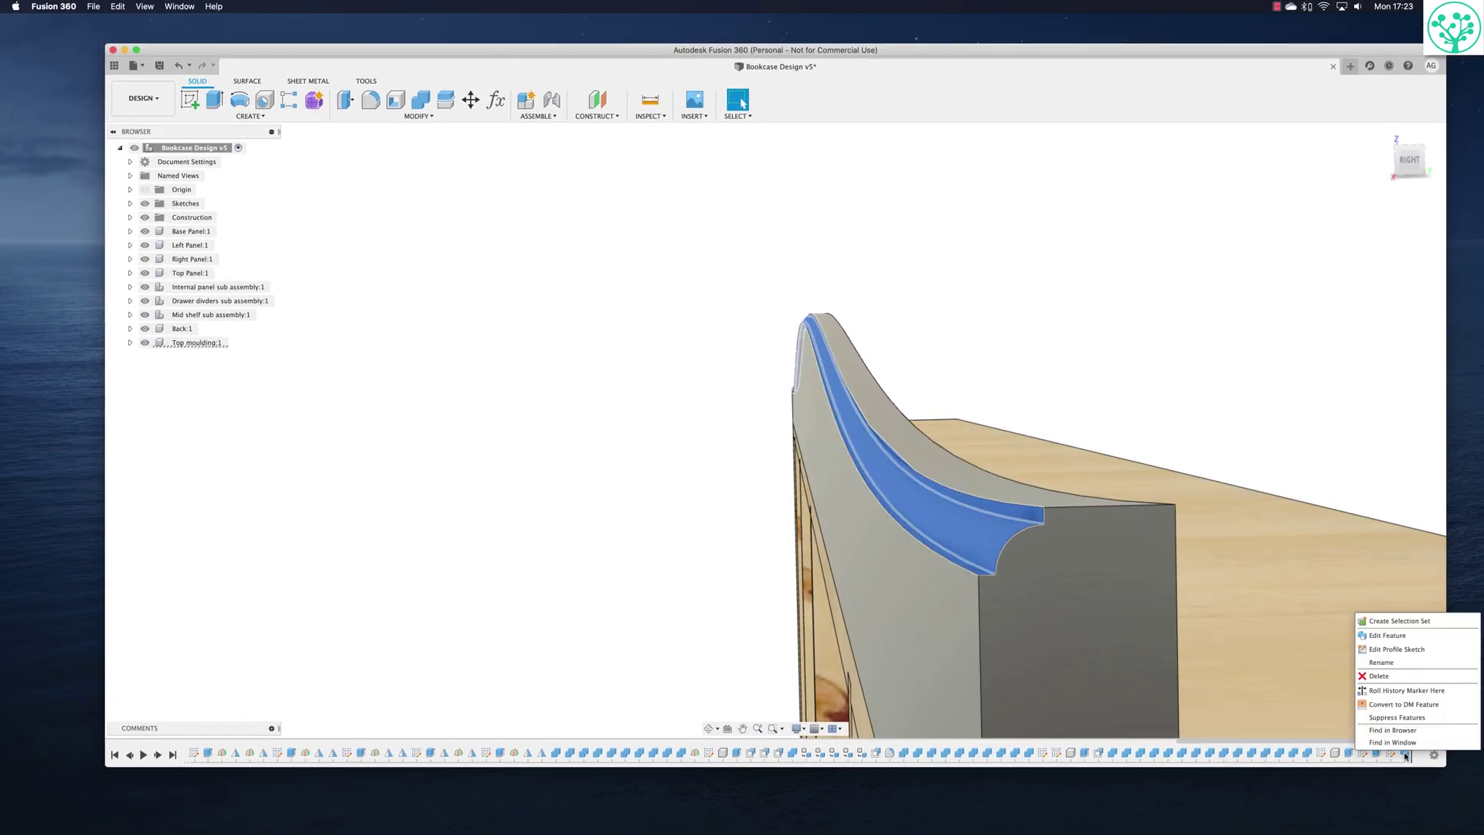
{"action": "left_click", "coordinate": [1380, 648]}
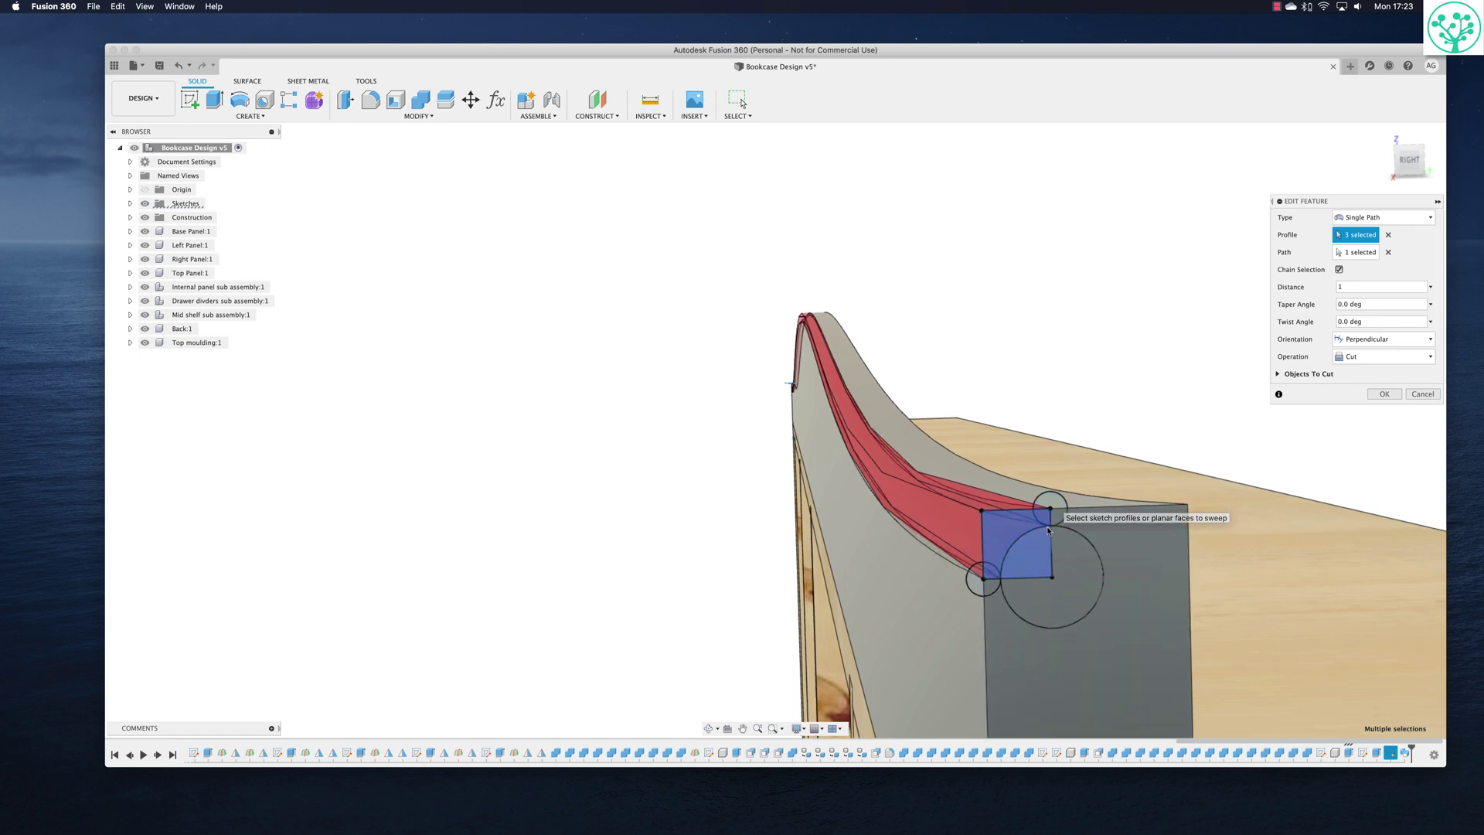
{"action": "middle_click_drag", "start_coordinate": [1047, 530], "coordinate": [1037, 552], "text": "shift"}
{"action": "scroll", "coordinate": [1037, 552], "scroll_direction": "up", "scroll_amount": 3}
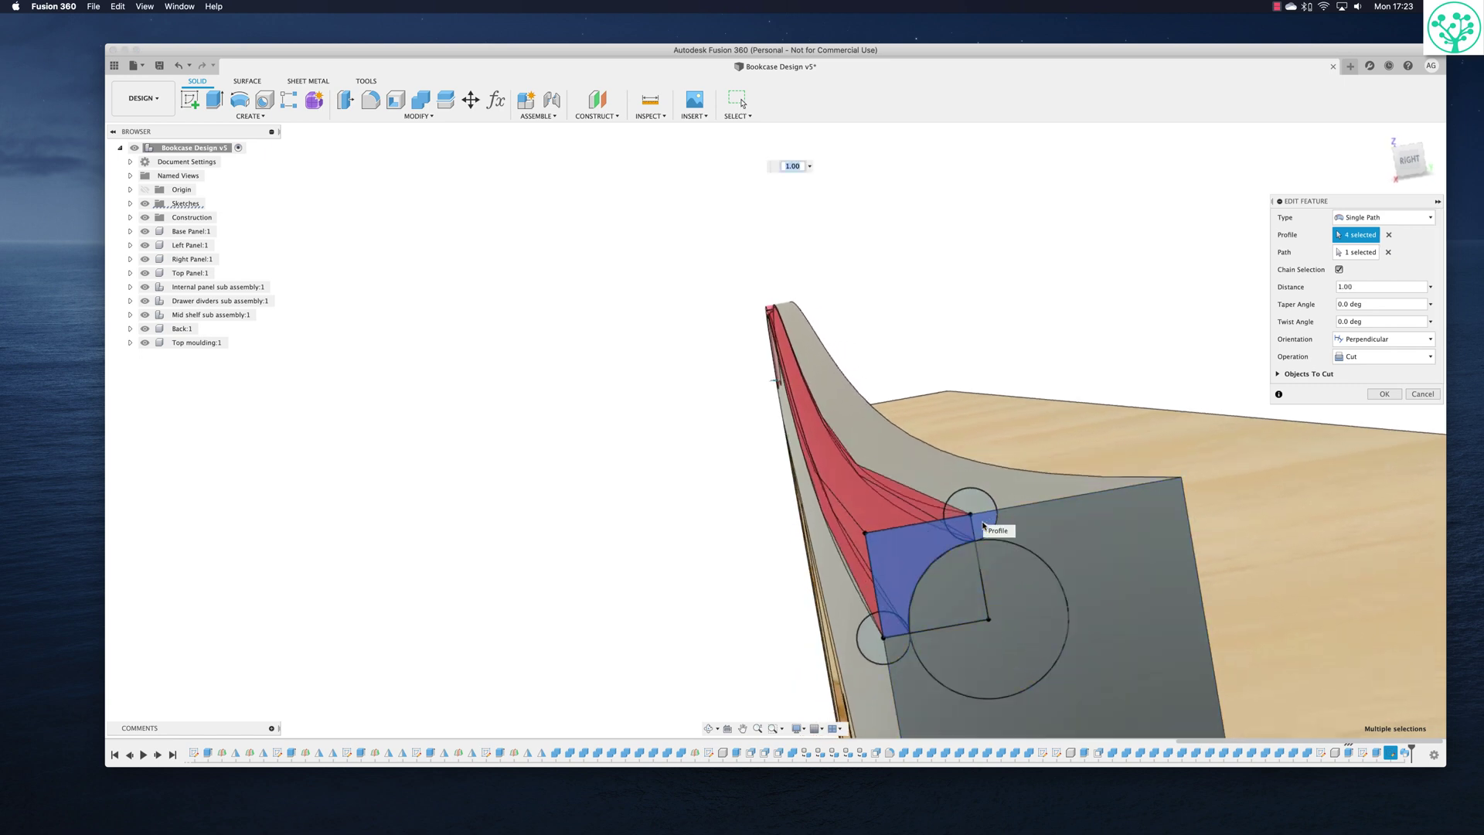
{"action": "left_click", "coordinate": [897, 653]}
{"action": "left_click", "coordinate": [895, 652]}
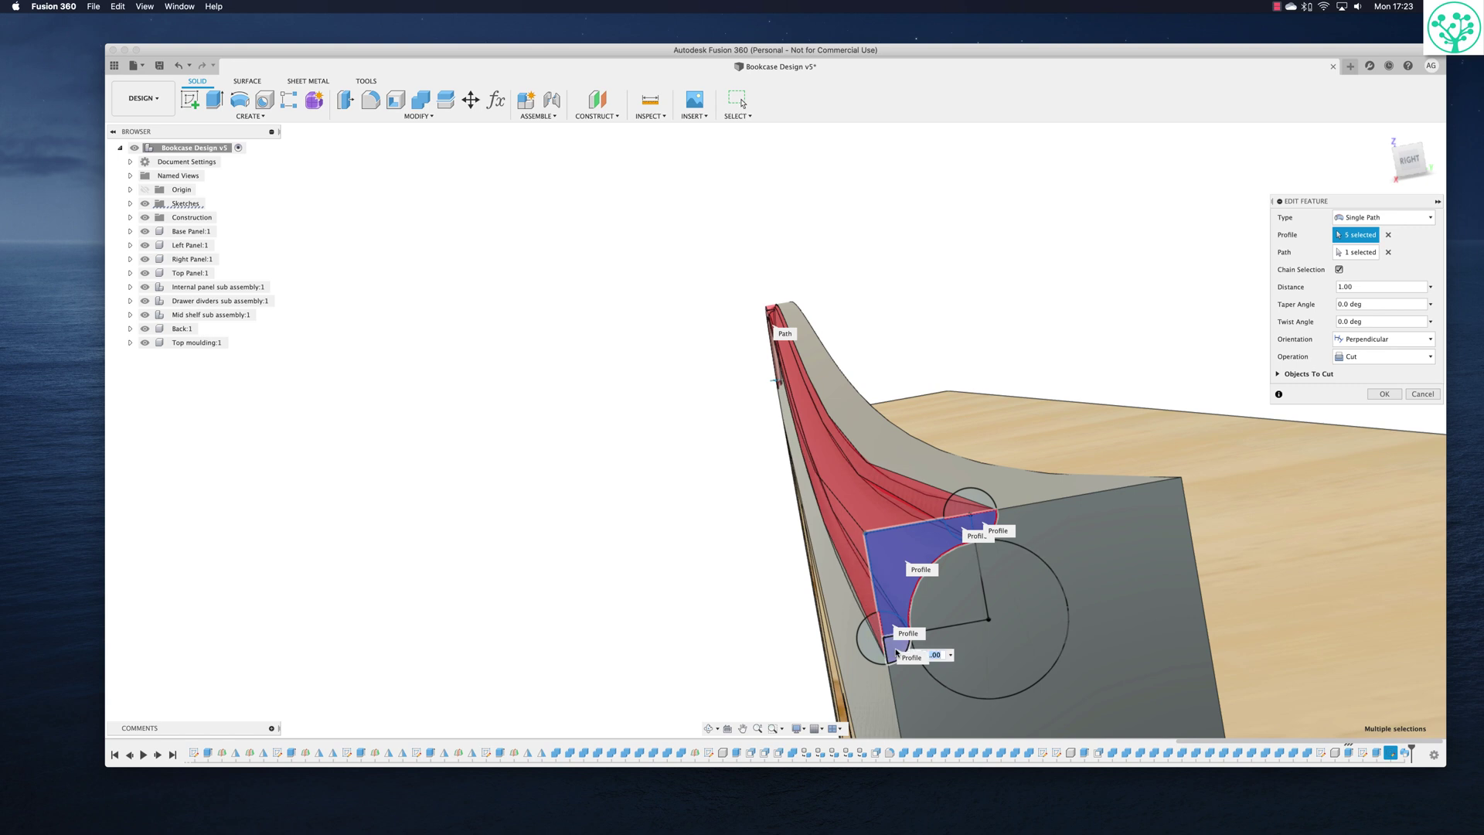
{"action": "left_click", "coordinate": [1388, 396]}
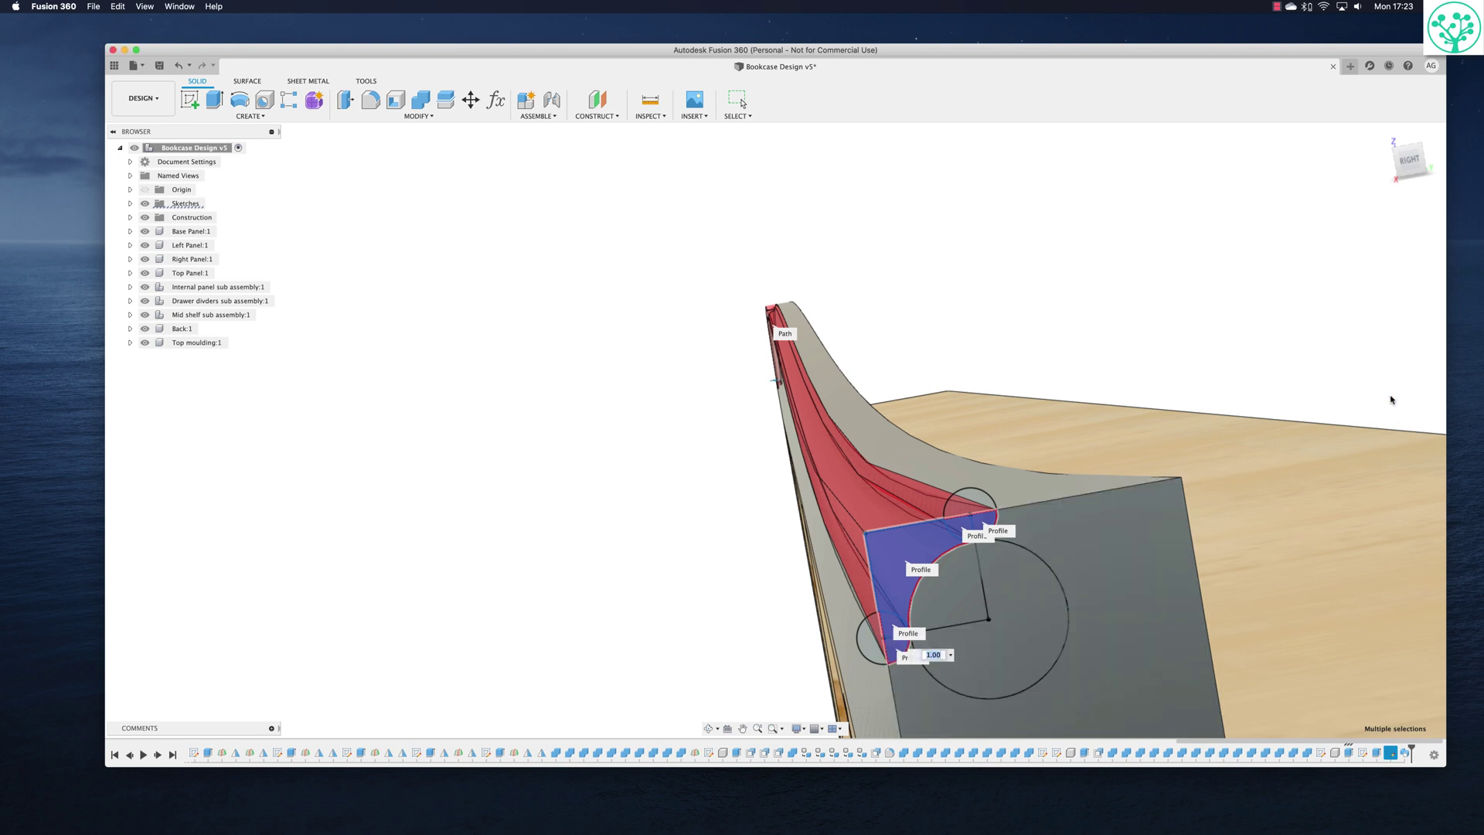
Examine the moulded edge along the top moulding and the overall look of the bookcase from the front.
{"action": "middle_click_drag", "start_coordinate": [709, 547], "coordinate": [1020, 444], "text": "shift"}
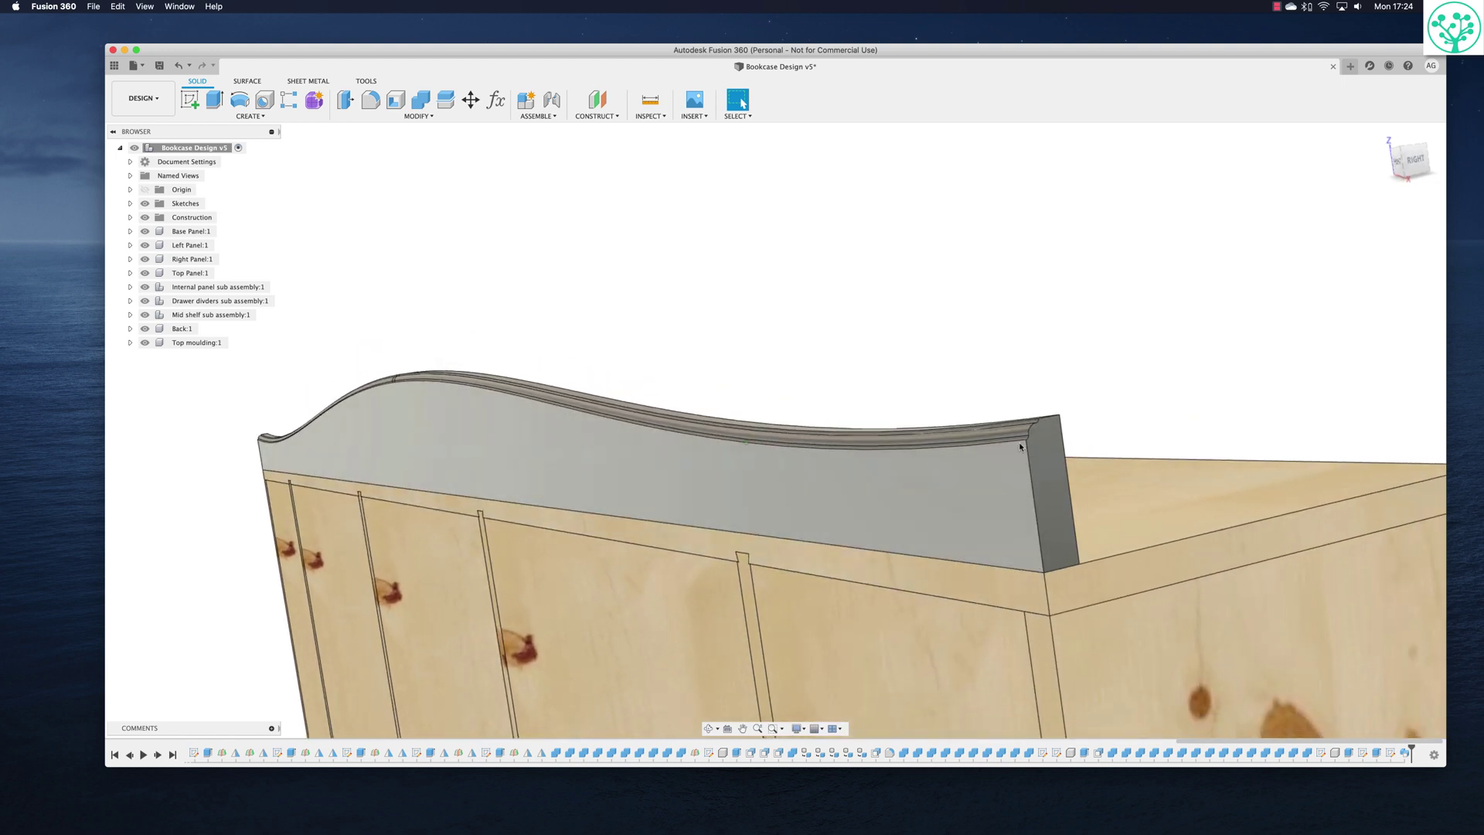
{"action": "middle_click_drag", "start_coordinate": [721, 453], "coordinate": [696, 274], "text": "shift"}
{"action": "scroll", "coordinate": [695, 273], "scroll_direction": "left", "scroll_amount": 10, "text": "shift"}
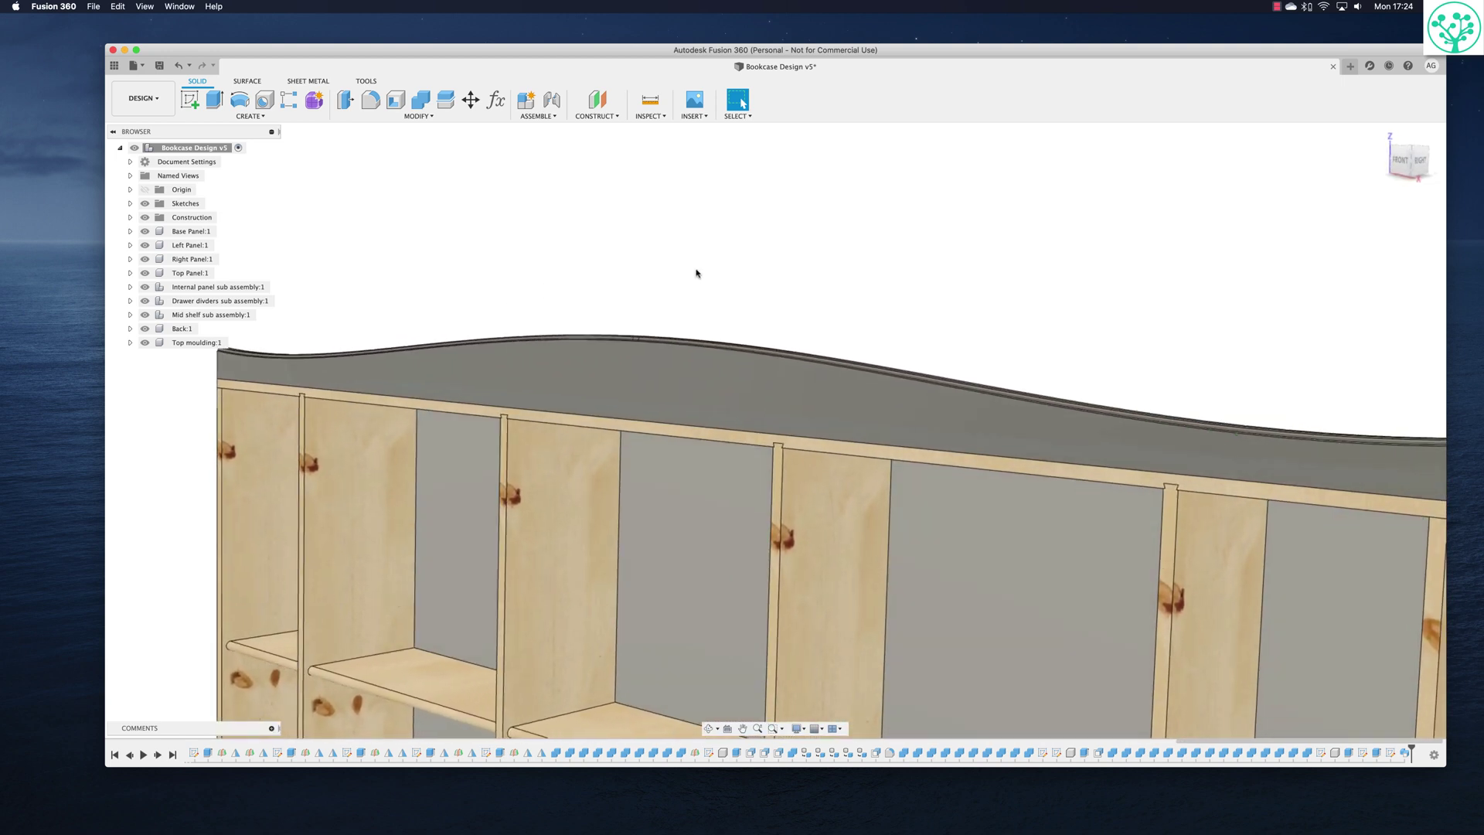
{"action": "scroll", "coordinate": [712, 273], "scroll_direction": "down", "scroll_amount": 4}
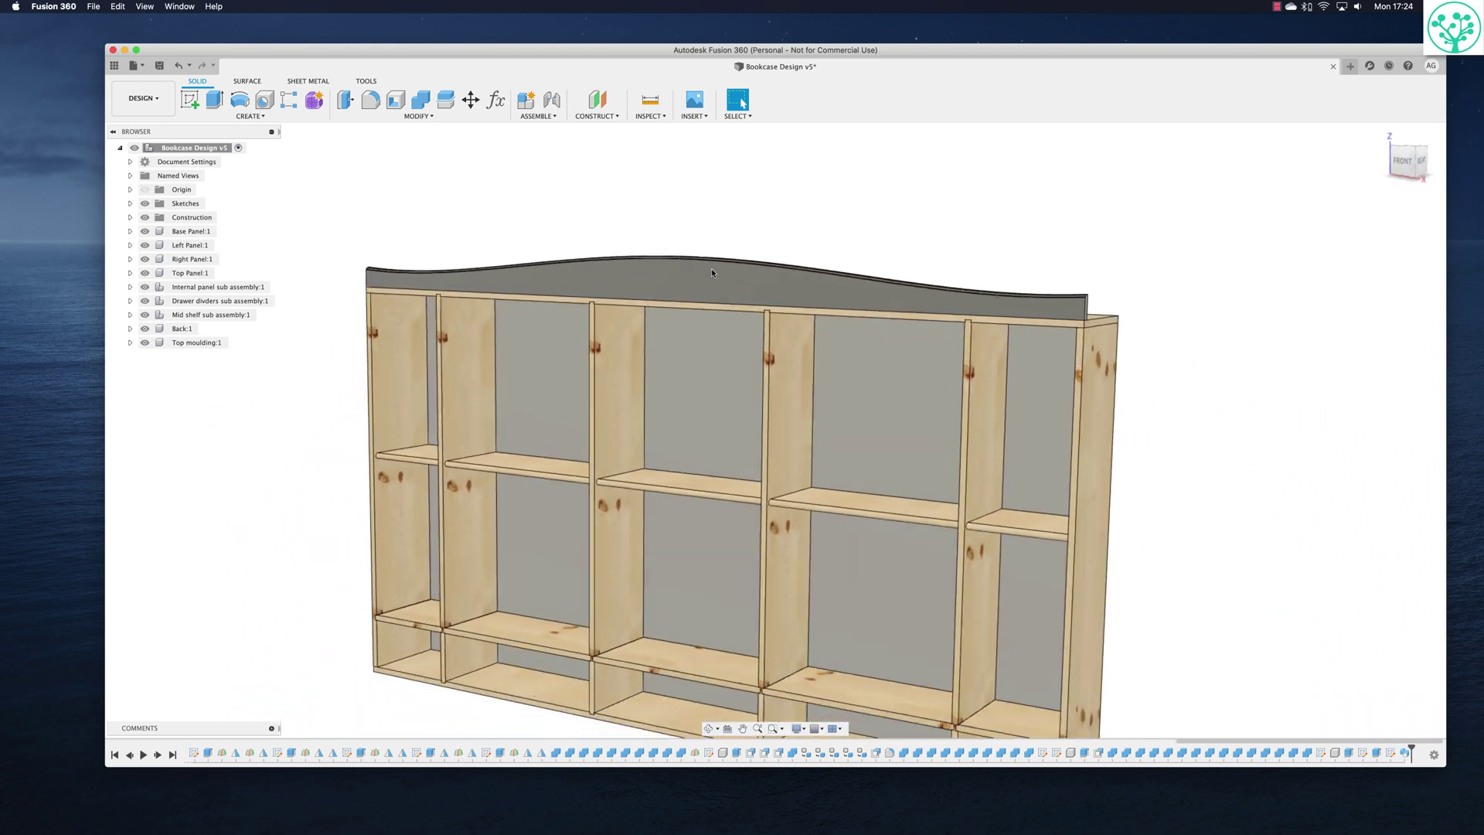
{"action": "scroll", "coordinate": [713, 273], "scroll_direction": "up", "scroll_amount": 2}
{"action": "scroll", "coordinate": [711, 272], "scroll_direction": "left", "scroll_amount": 10, "text": "shift"}
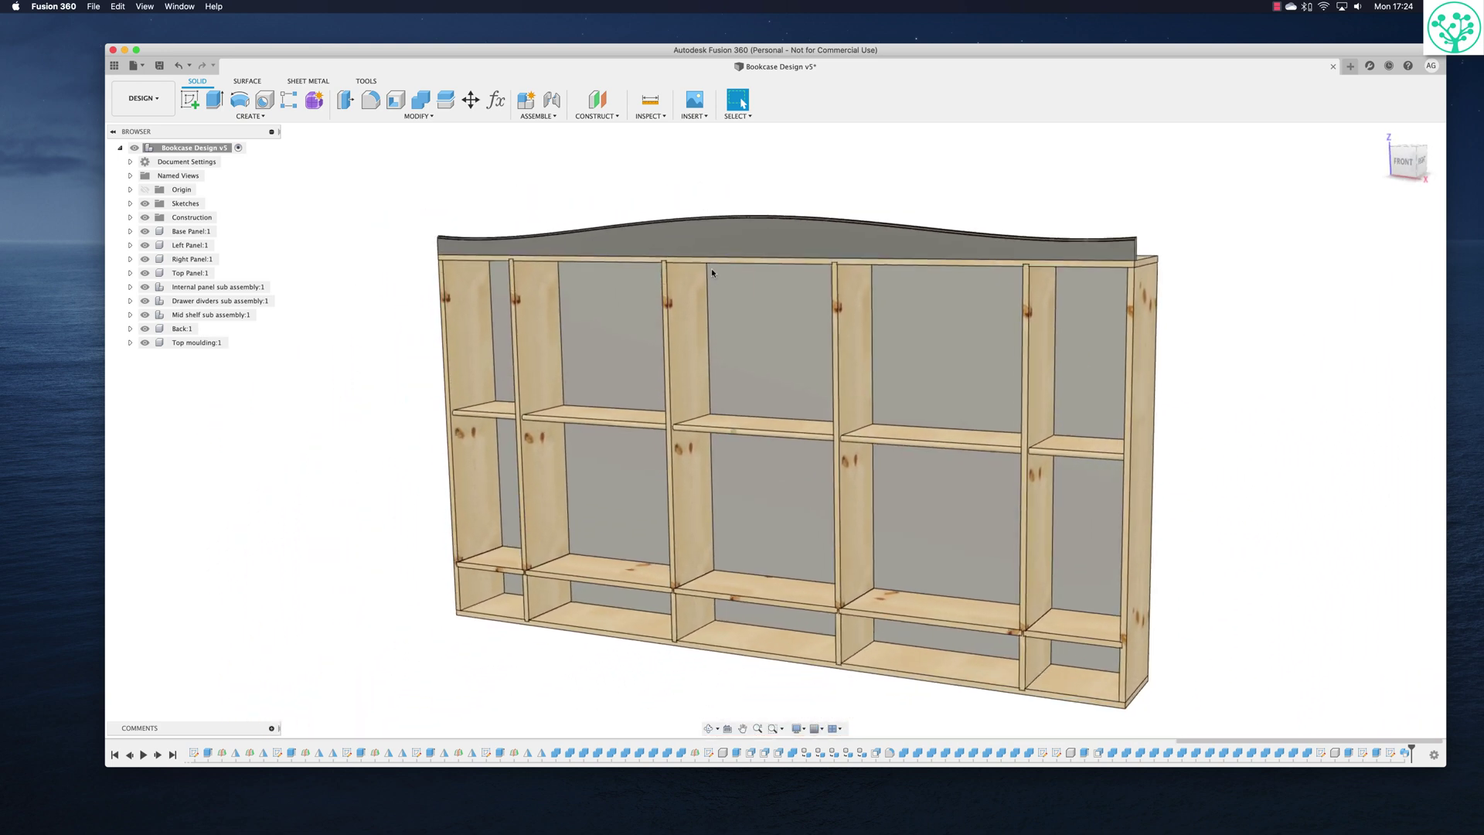
{"action": "scroll", "coordinate": [688, 288], "scroll_direction": "left", "scroll_amount": 3, "text": "shift"}
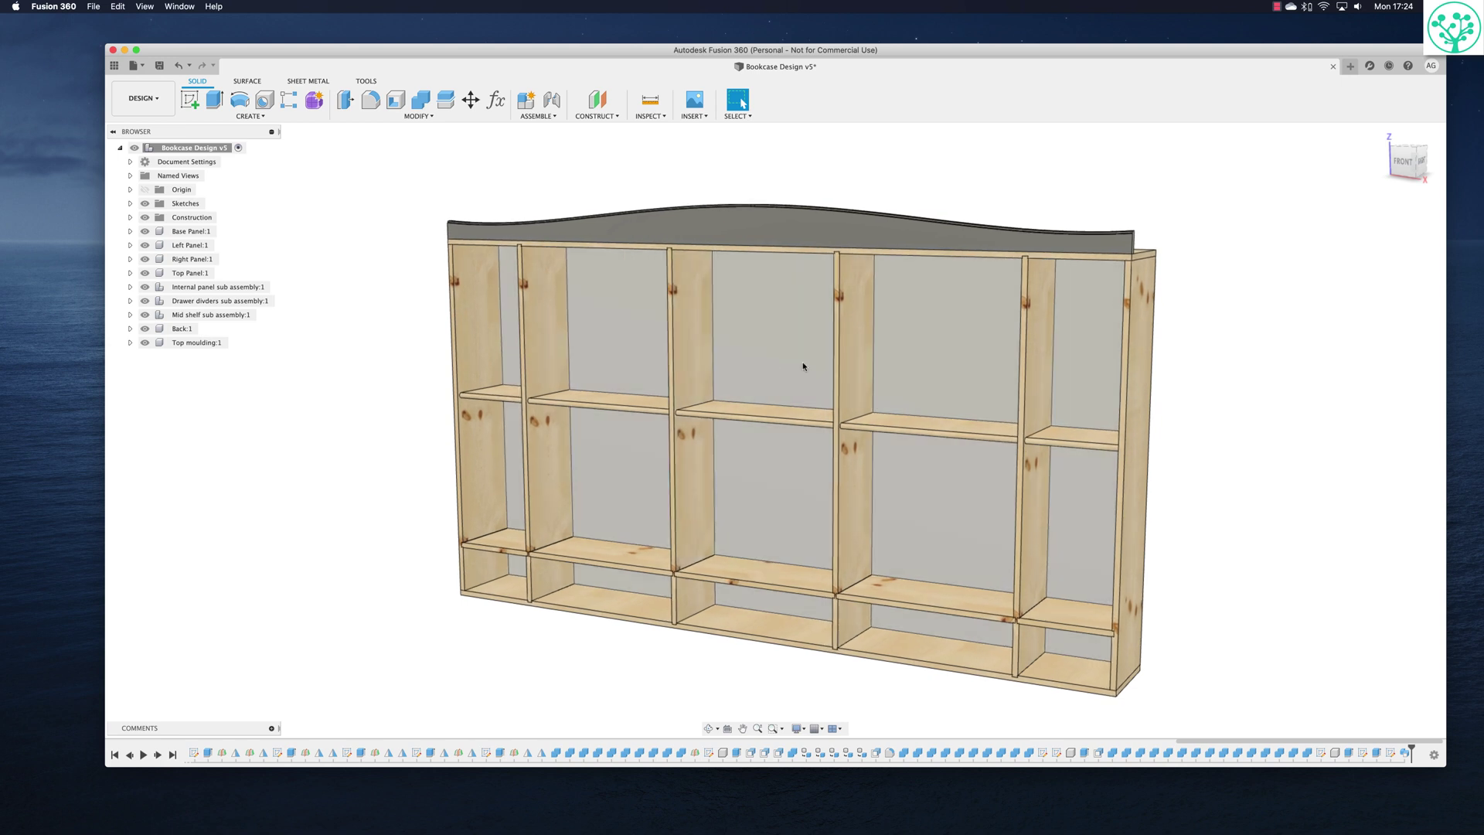
Apply the Pine physical material to the Top moulding component.
{"action": "right_click", "coordinate": [198, 346]}
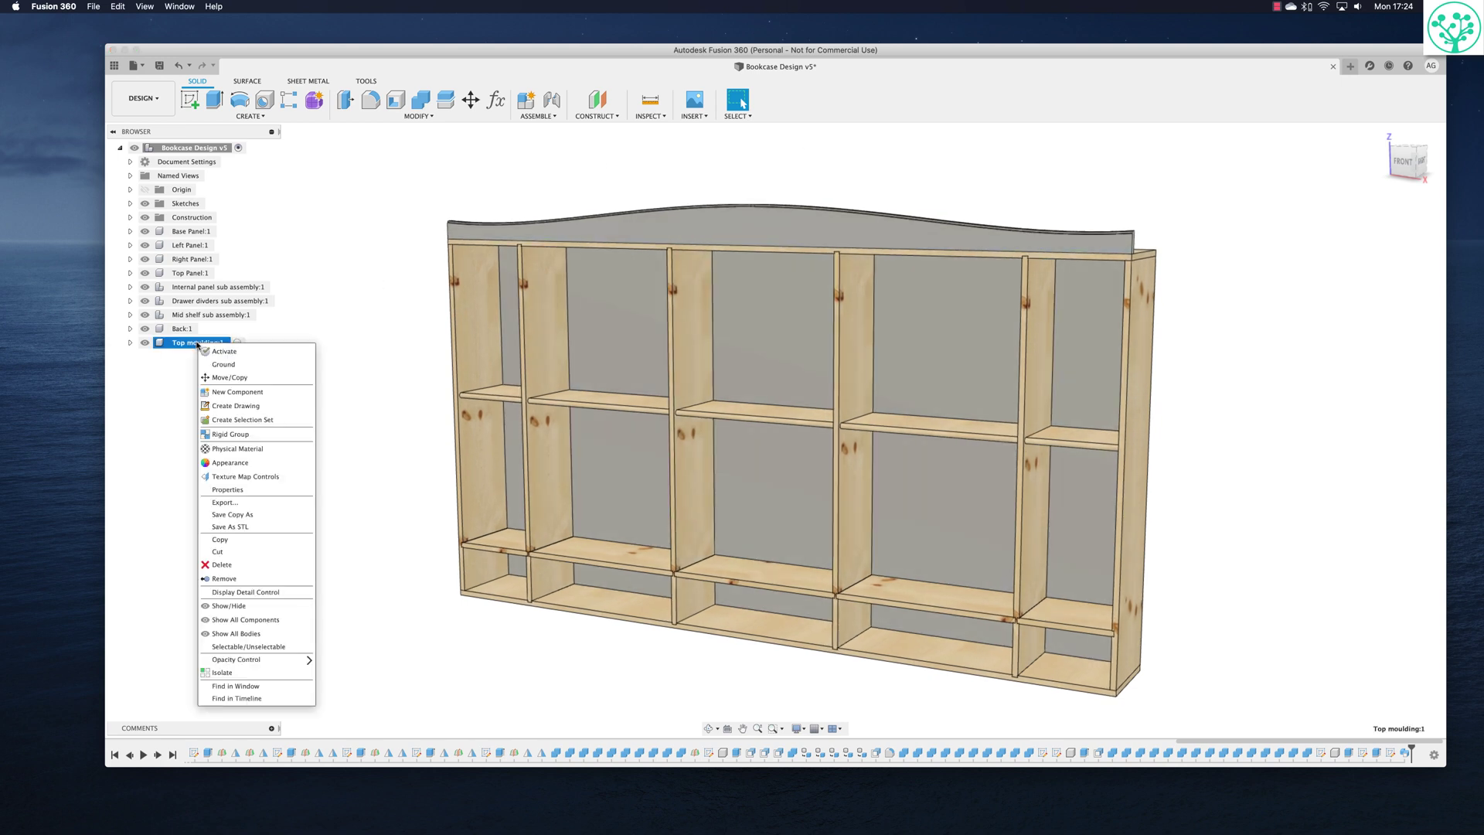
{"action": "left_click", "coordinate": [226, 450]}
{"action": "key", "text": "a"}
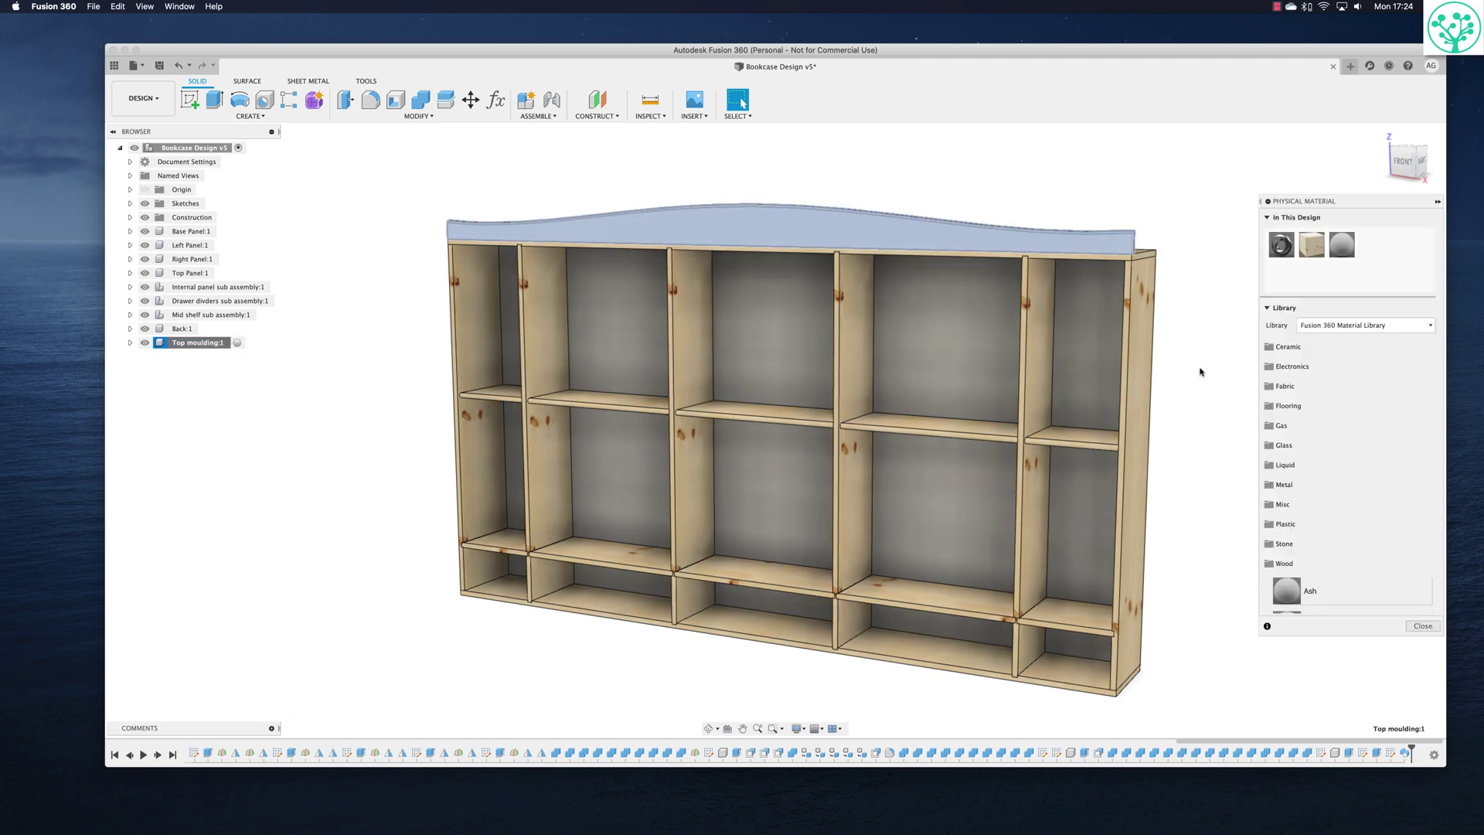
{"action": "left_click_drag", "start_coordinate": [1132, 253], "coordinate": [987, 240]}
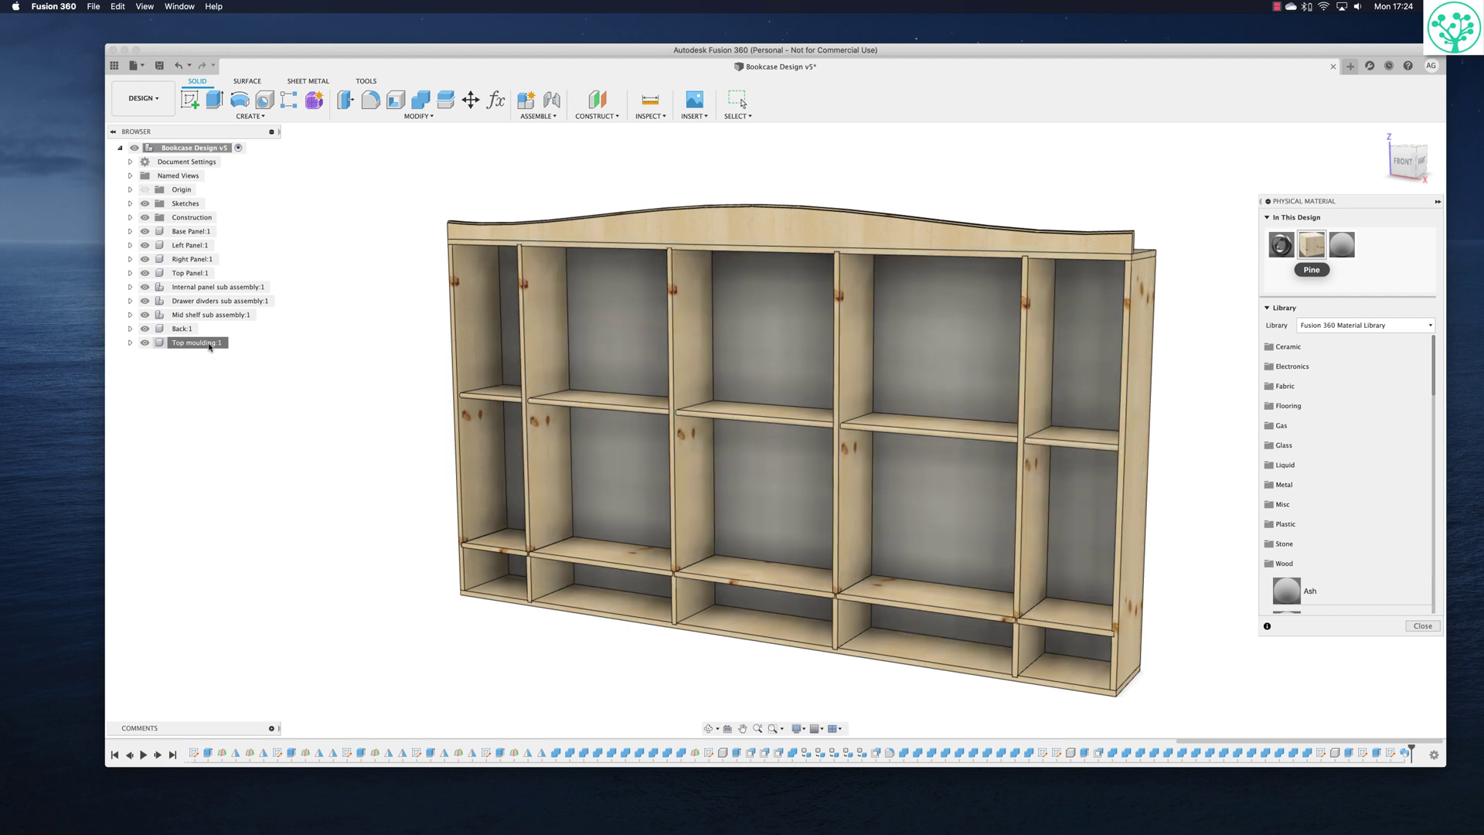
{"action": "left_click", "coordinate": [206, 343]}
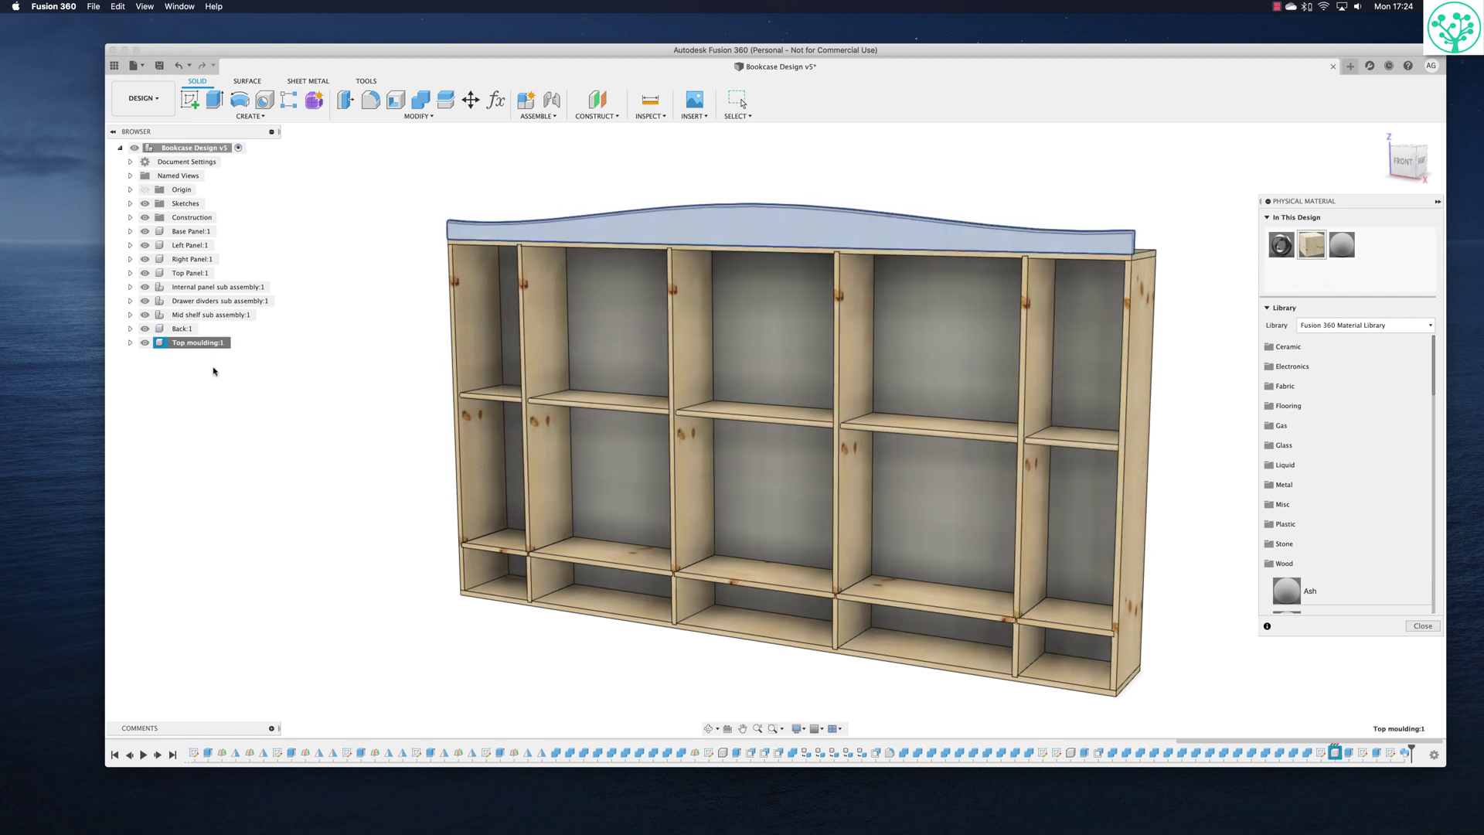
{"action": "key", "text": "Escape"}
Enter the bounding-box dimensions, length 2612, height 128 and width 18, as the Top moulding component's description.
{"action": "right_click", "coordinate": [197, 342]}
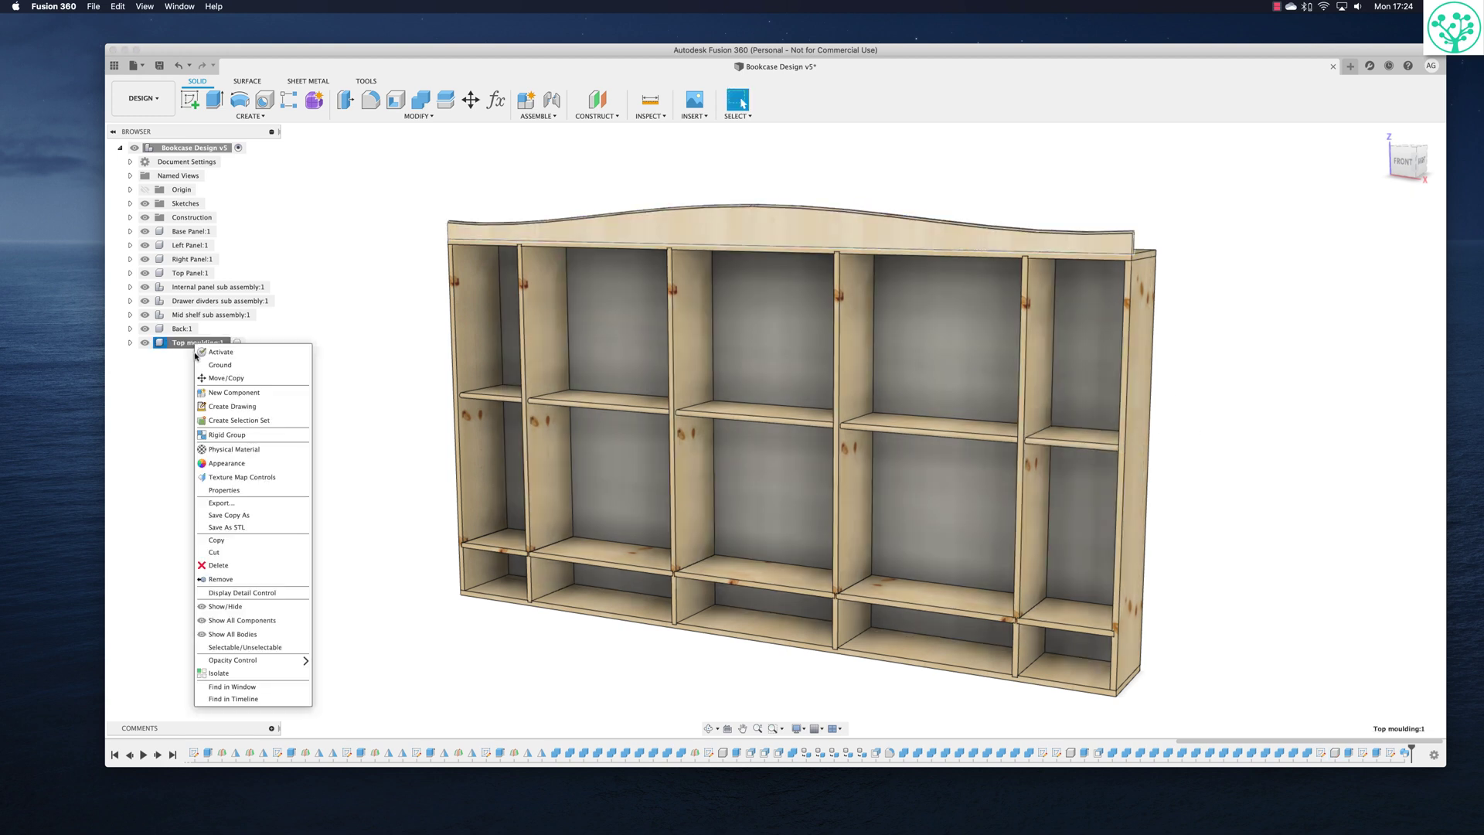
{"action": "left_click", "coordinate": [222, 489]}
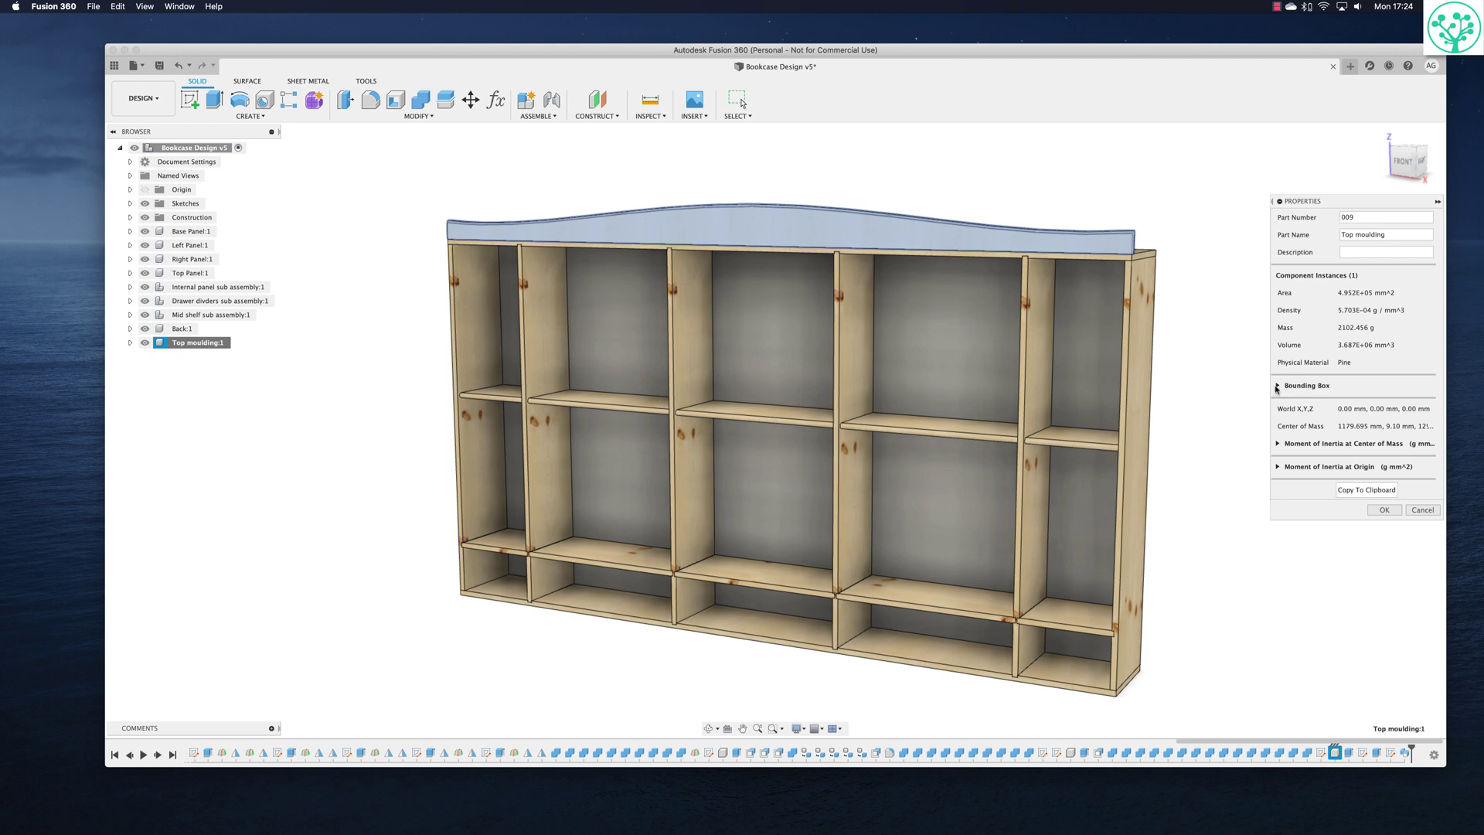
{"action": "left_click", "coordinate": [1277, 386]}
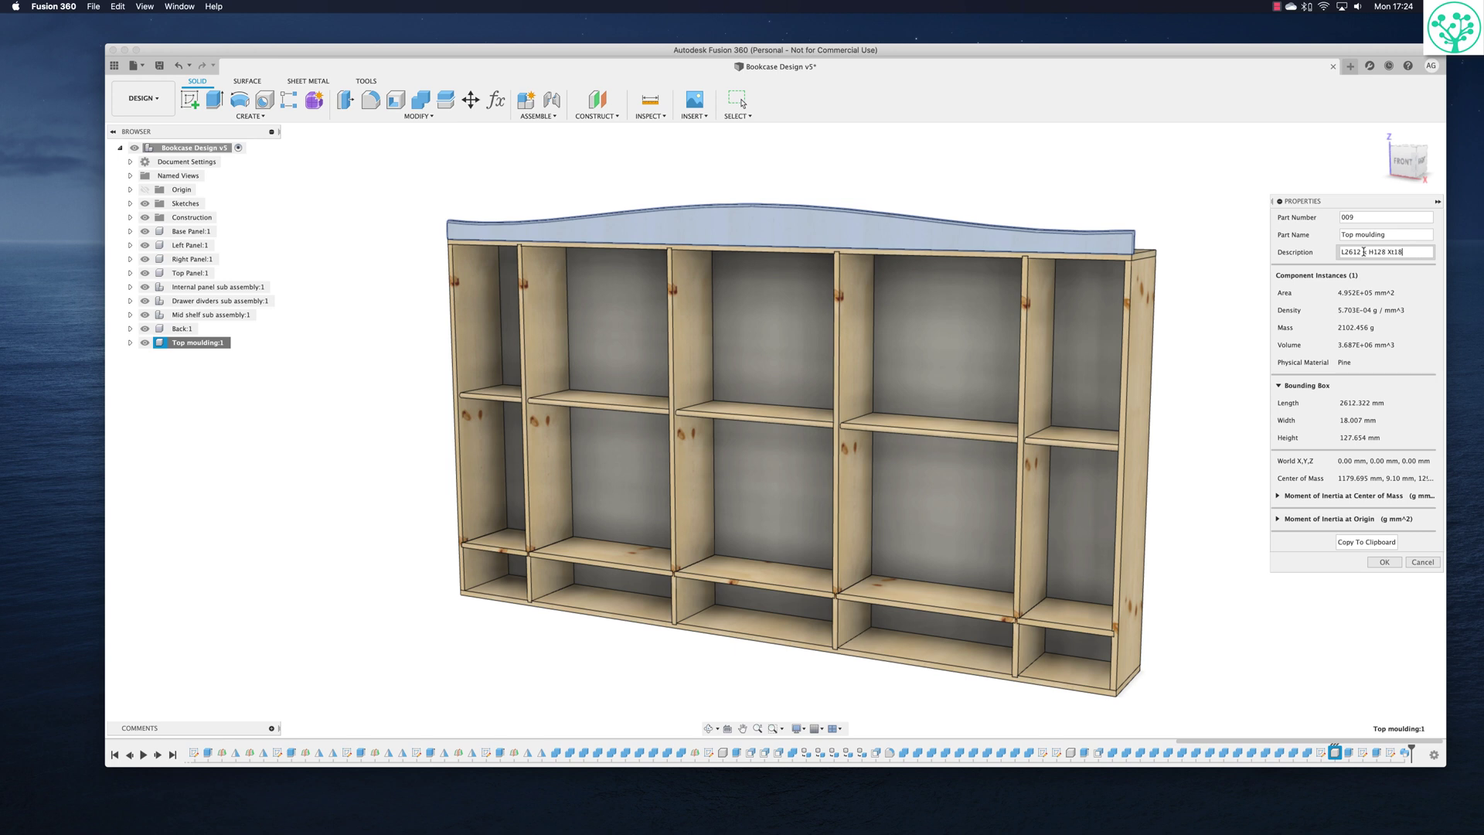
{"action": "left_click", "coordinate": [1384, 563]}
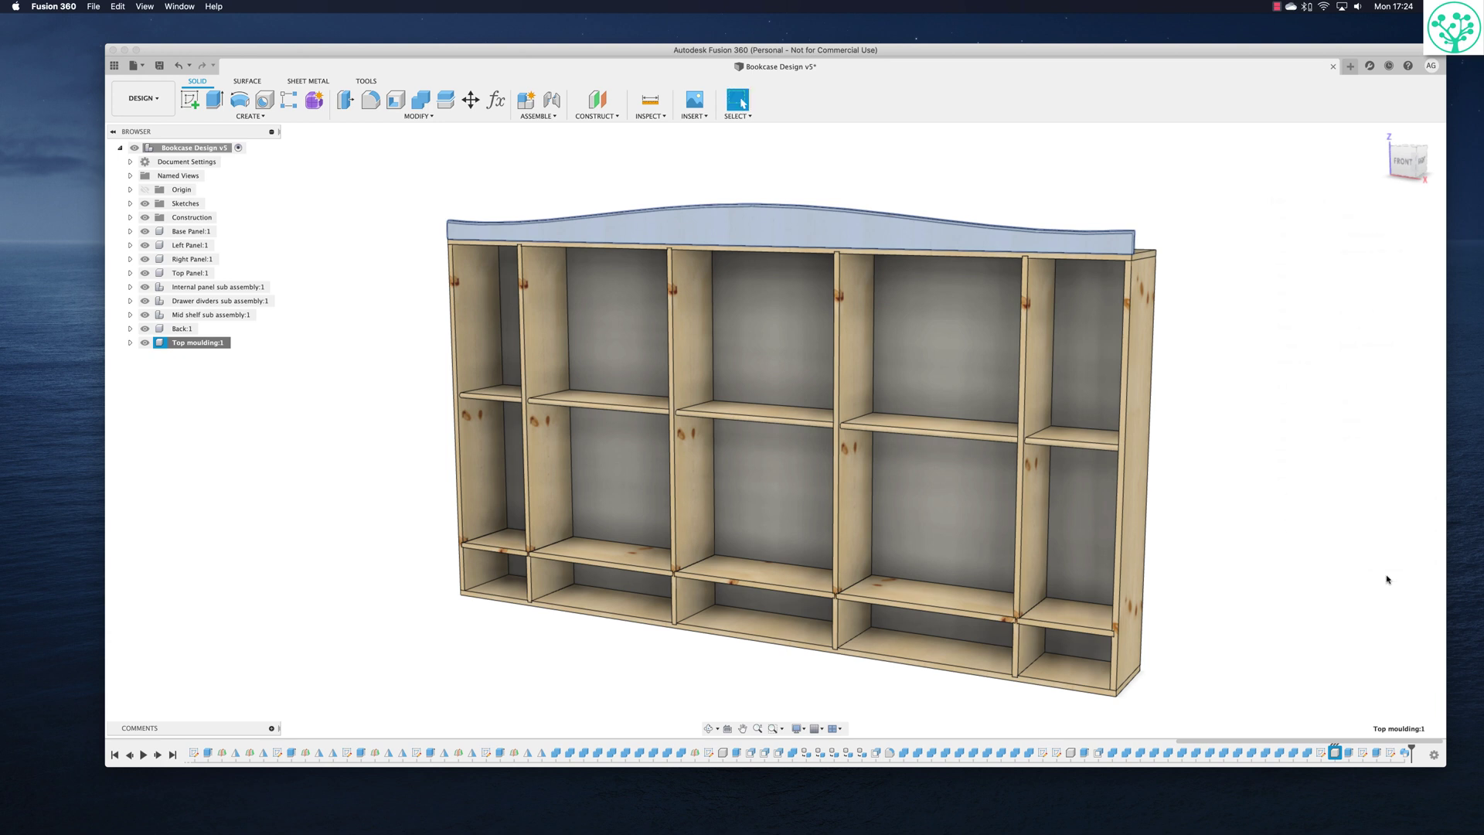
{"action": "left_click", "coordinate": [1252, 374]}
Apply the Pine appearance from the library's Wood category to the Back component.
{"action": "scroll", "coordinate": [1212, 284], "scroll_direction": "right", "scroll_amount": 3, "text": "shift"}
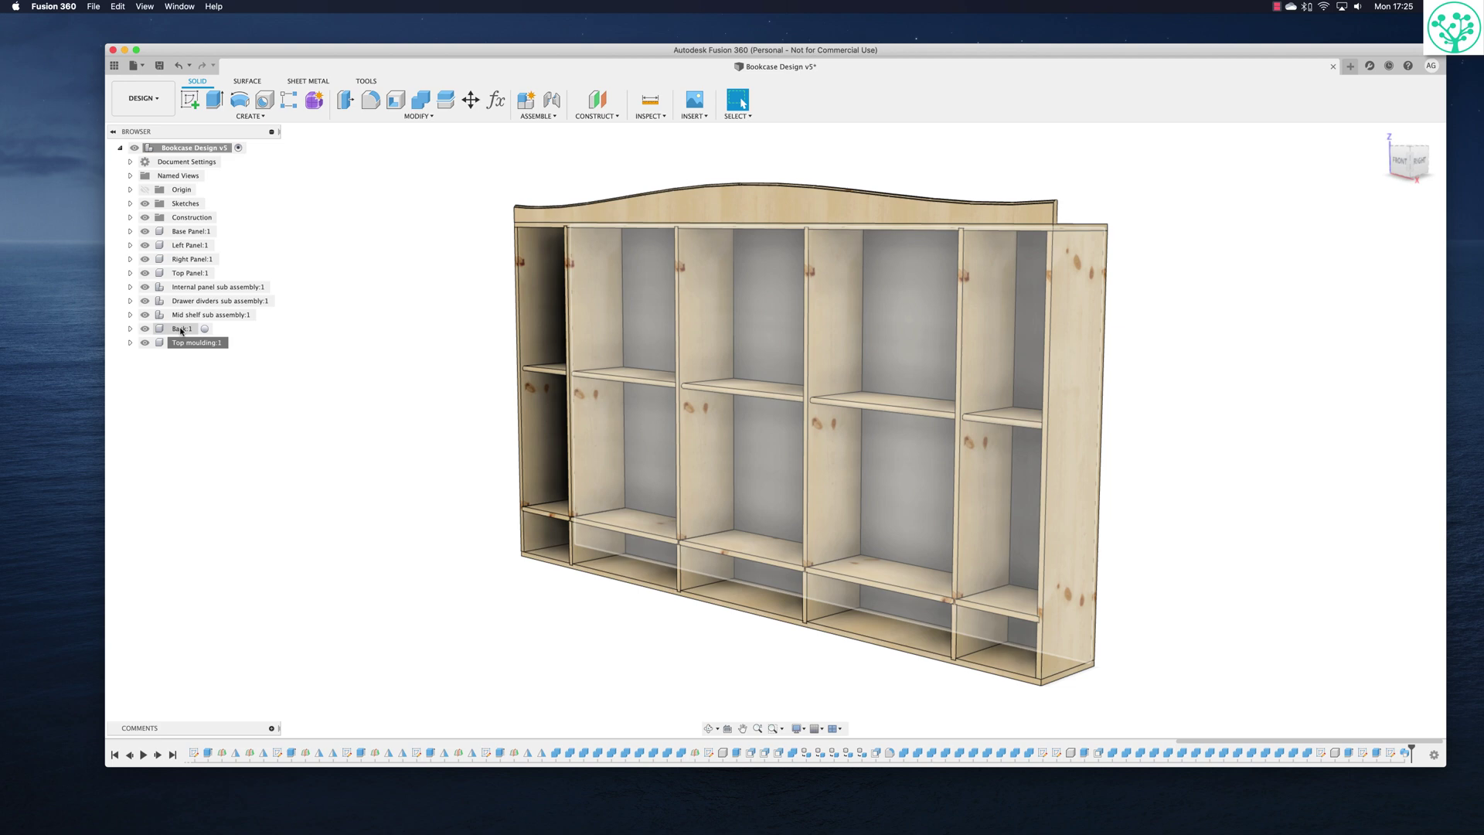
{"action": "right_click", "coordinate": [181, 331]}
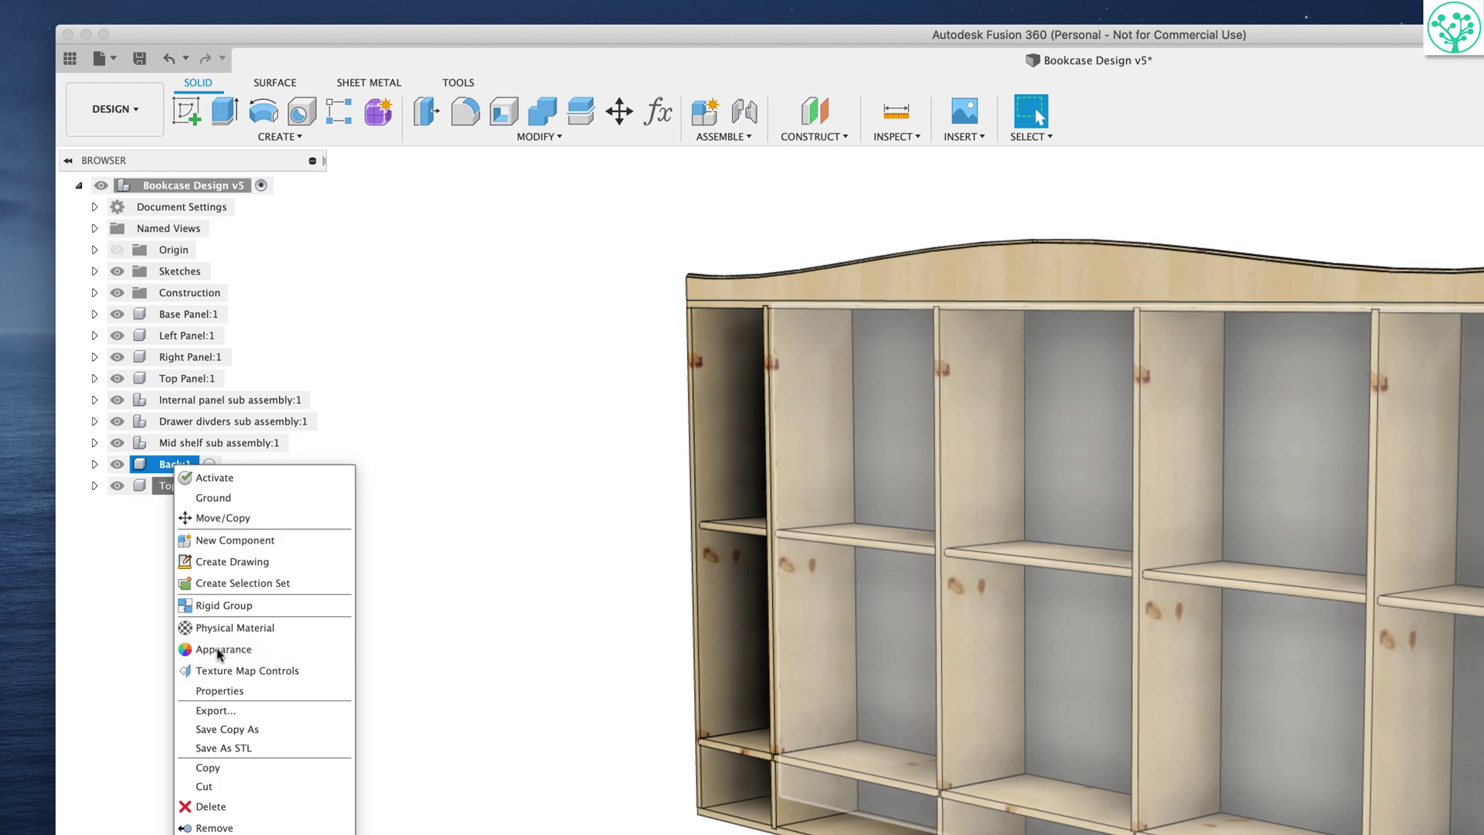
{"action": "left_click", "coordinate": [218, 649]}
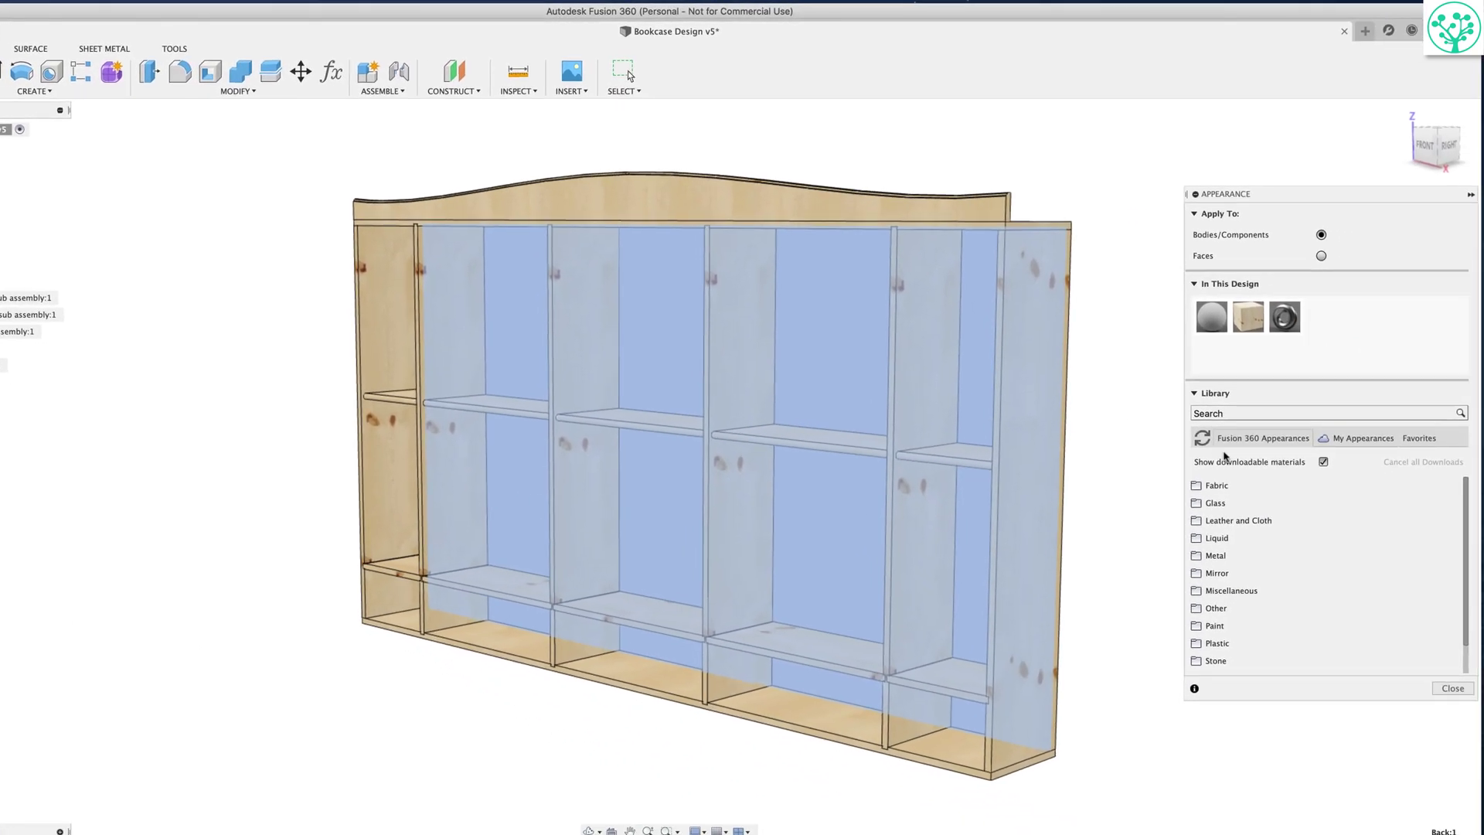
{"action": "left_click_drag", "start_coordinate": [1283, 198], "coordinate": [1244, 153]}
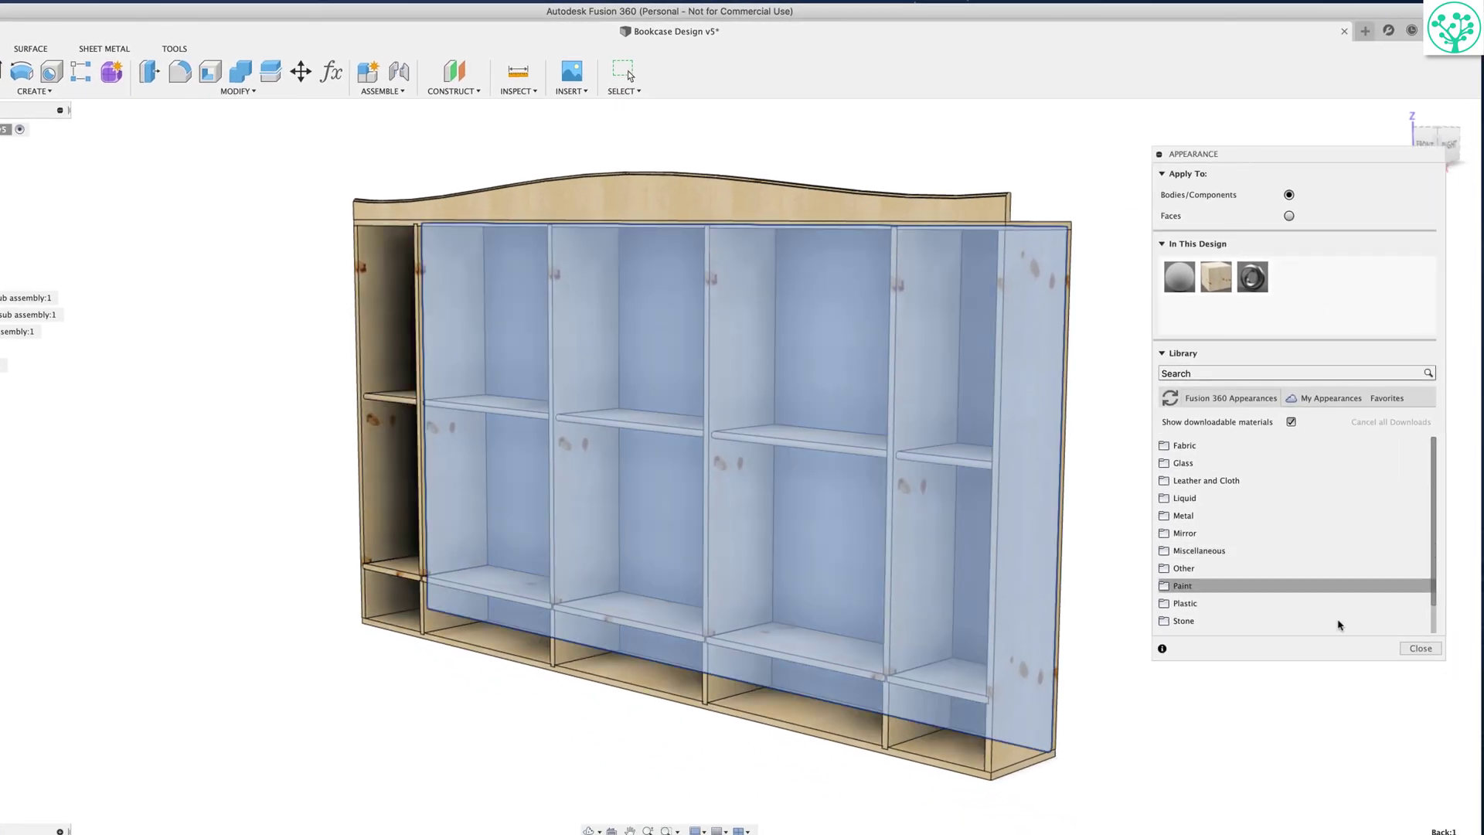
{"action": "left_click_drag", "start_coordinate": [1435, 537], "coordinate": [1432, 578]}
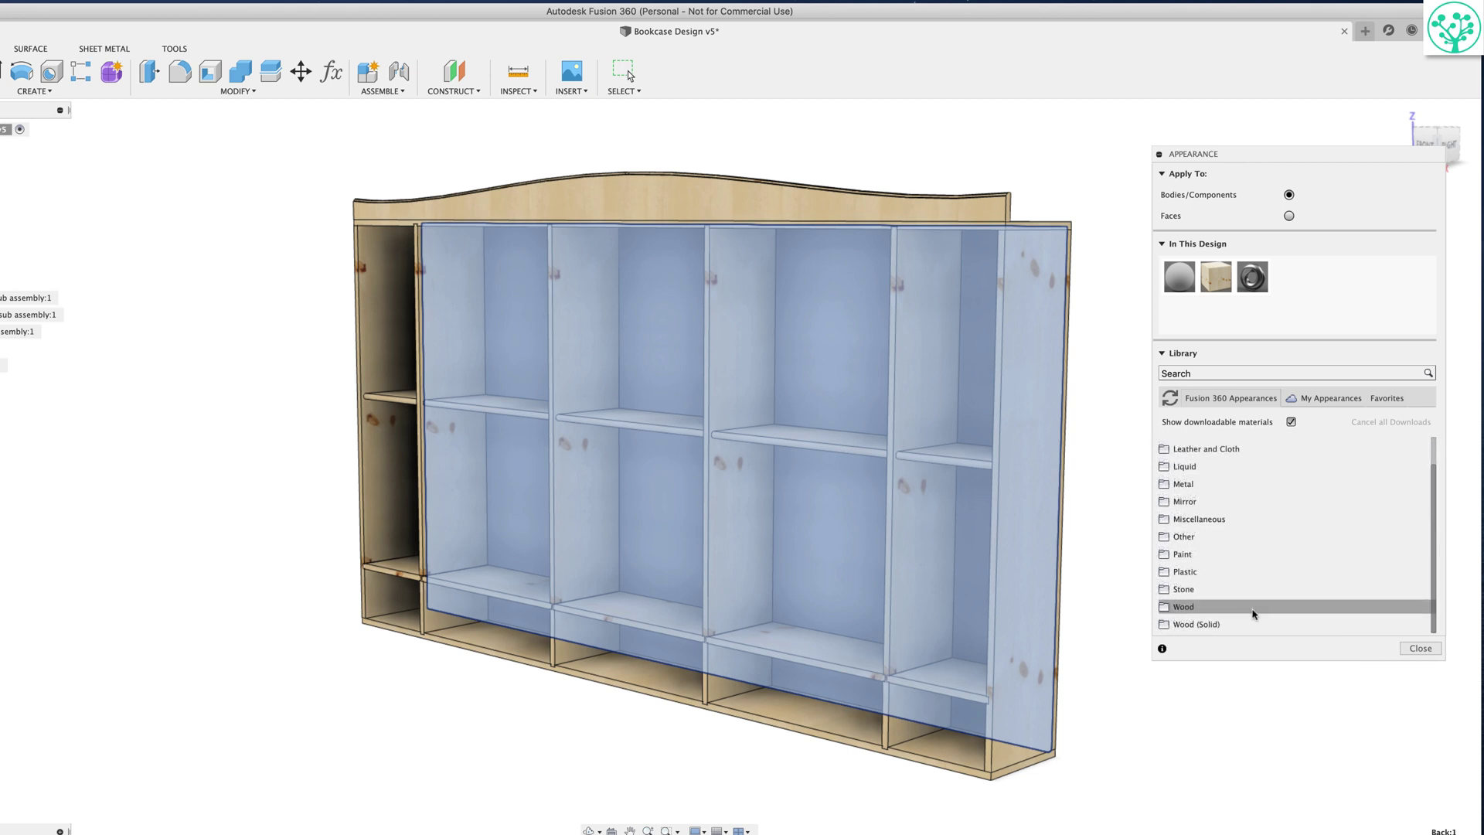
{"action": "left_click_drag", "start_coordinate": [1434, 483], "coordinate": [1437, 616]}
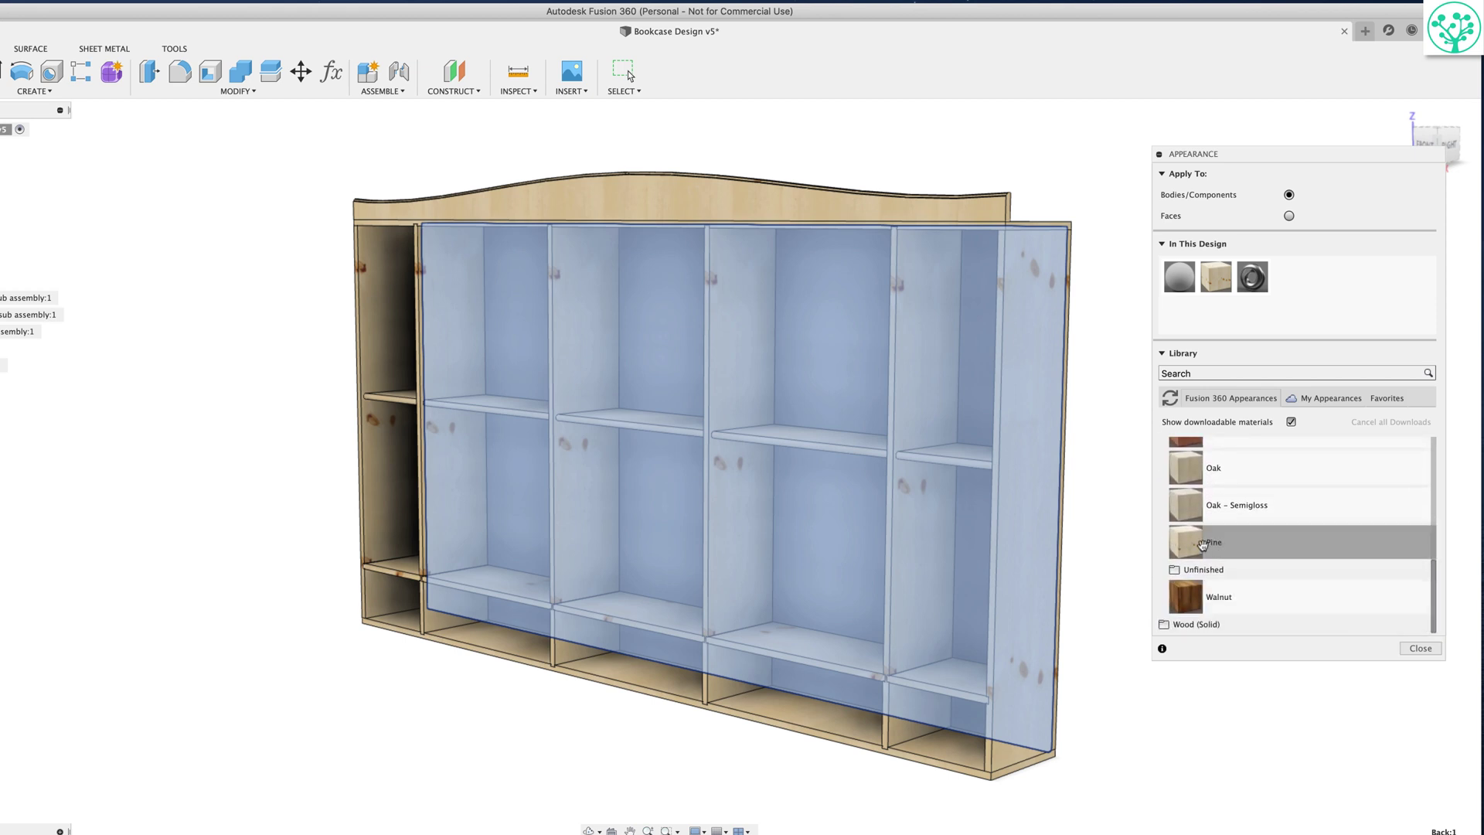
{"action": "left_click_drag", "start_coordinate": [1172, 547], "coordinate": [840, 380]}
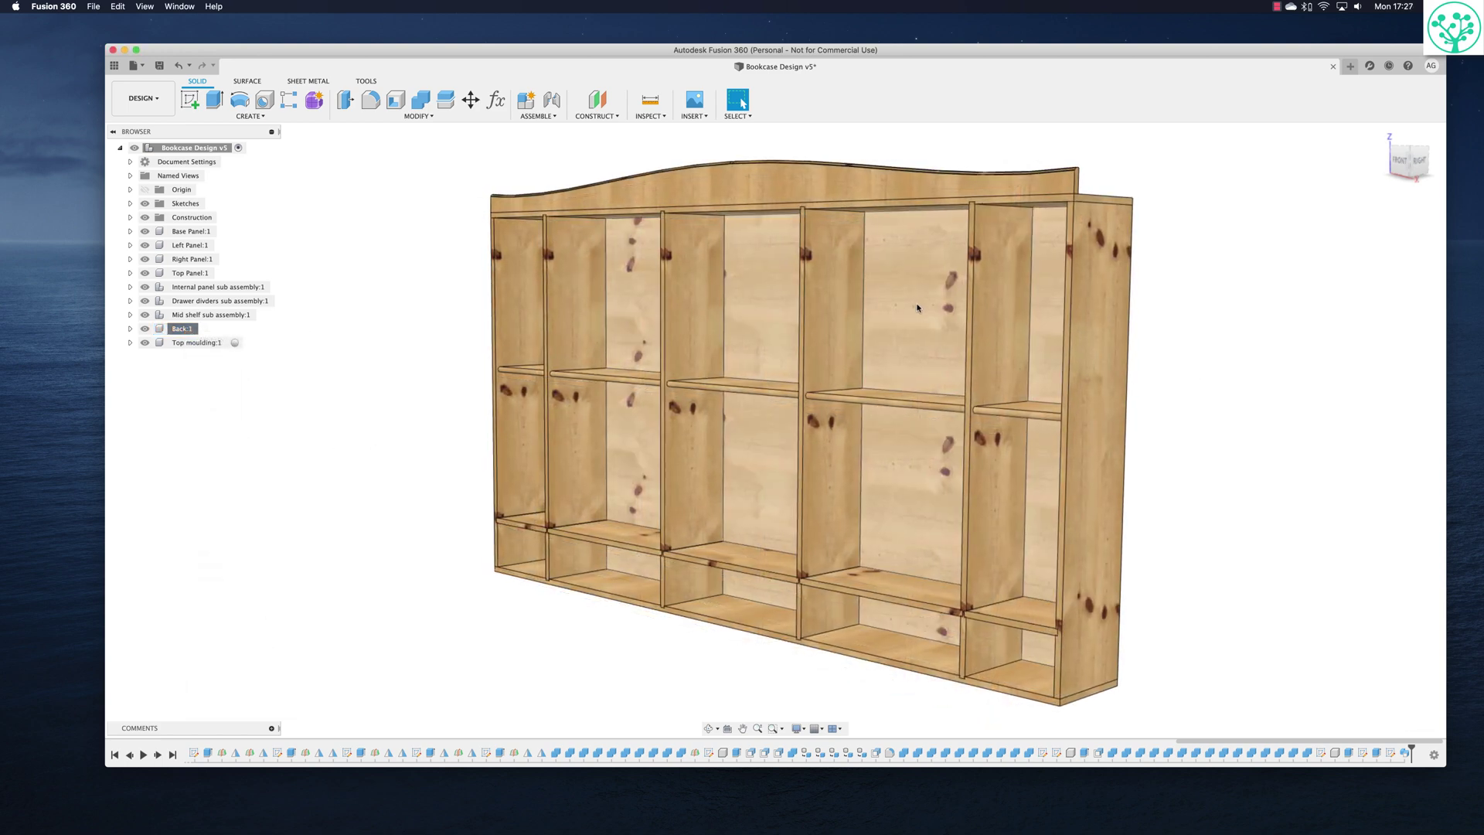
{"action": "scroll", "coordinate": [622, 332], "scroll_direction": "down", "scroll_amount": 1}
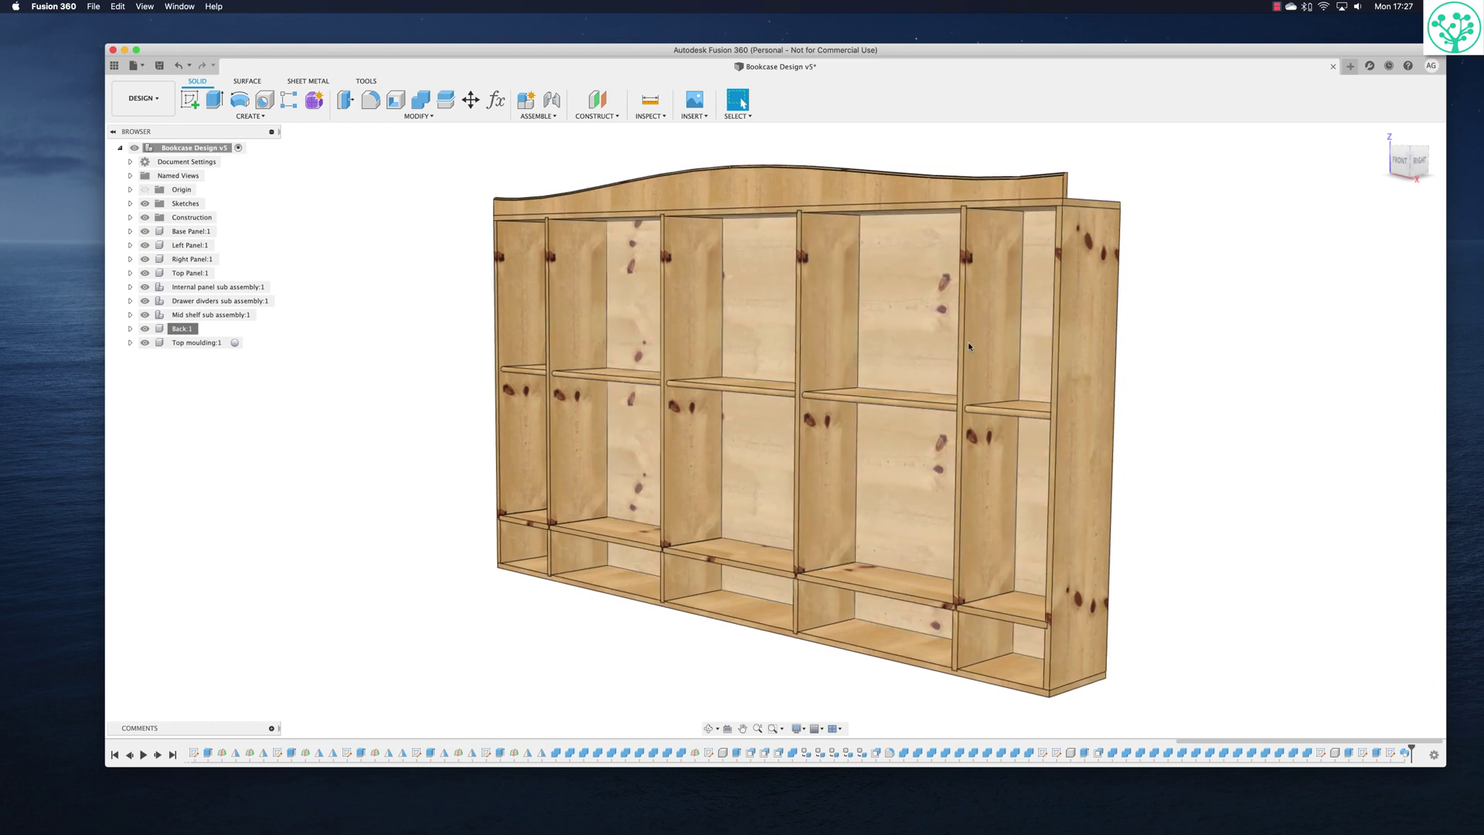
{"action": "middle_click_drag", "start_coordinate": [968, 345], "coordinate": [1082, 456], "text": "shift"}
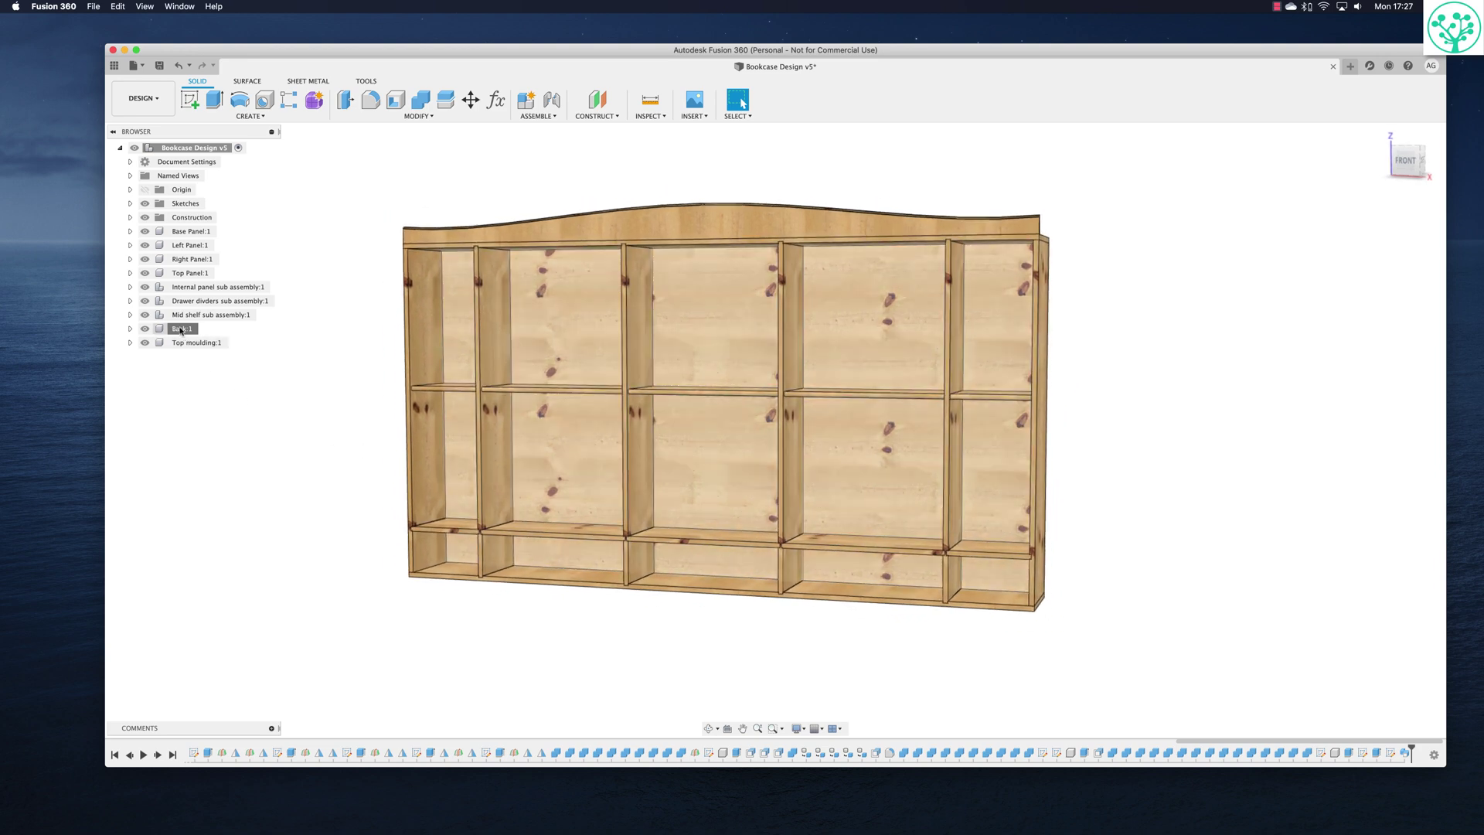
Download the 3D Maple - Curly - Glossy appearance from the solid wood library and apply it to the Back component.
{"action": "right_click", "coordinate": [181, 330]}
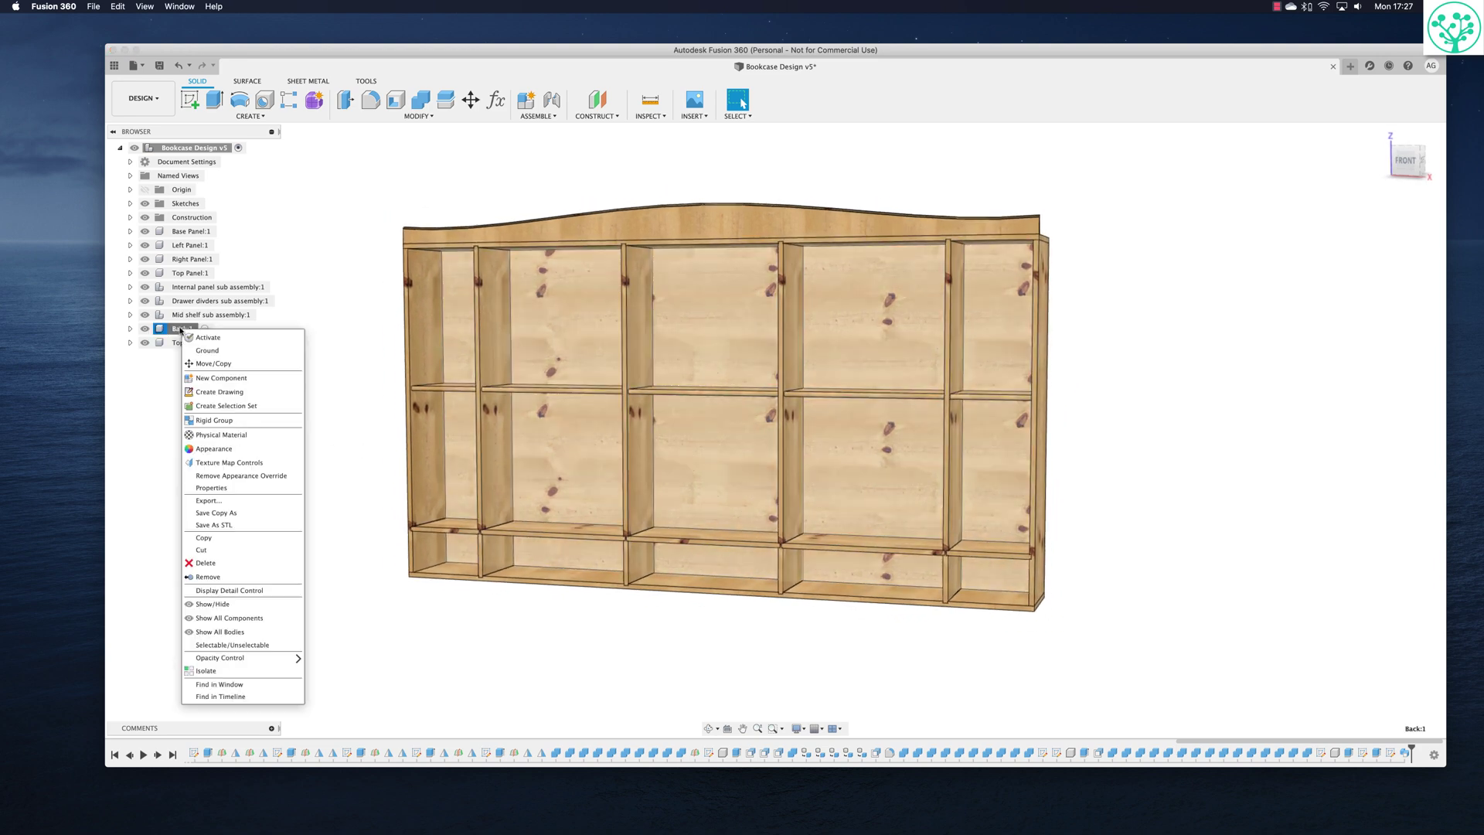
{"action": "left_click", "coordinate": [213, 449]}
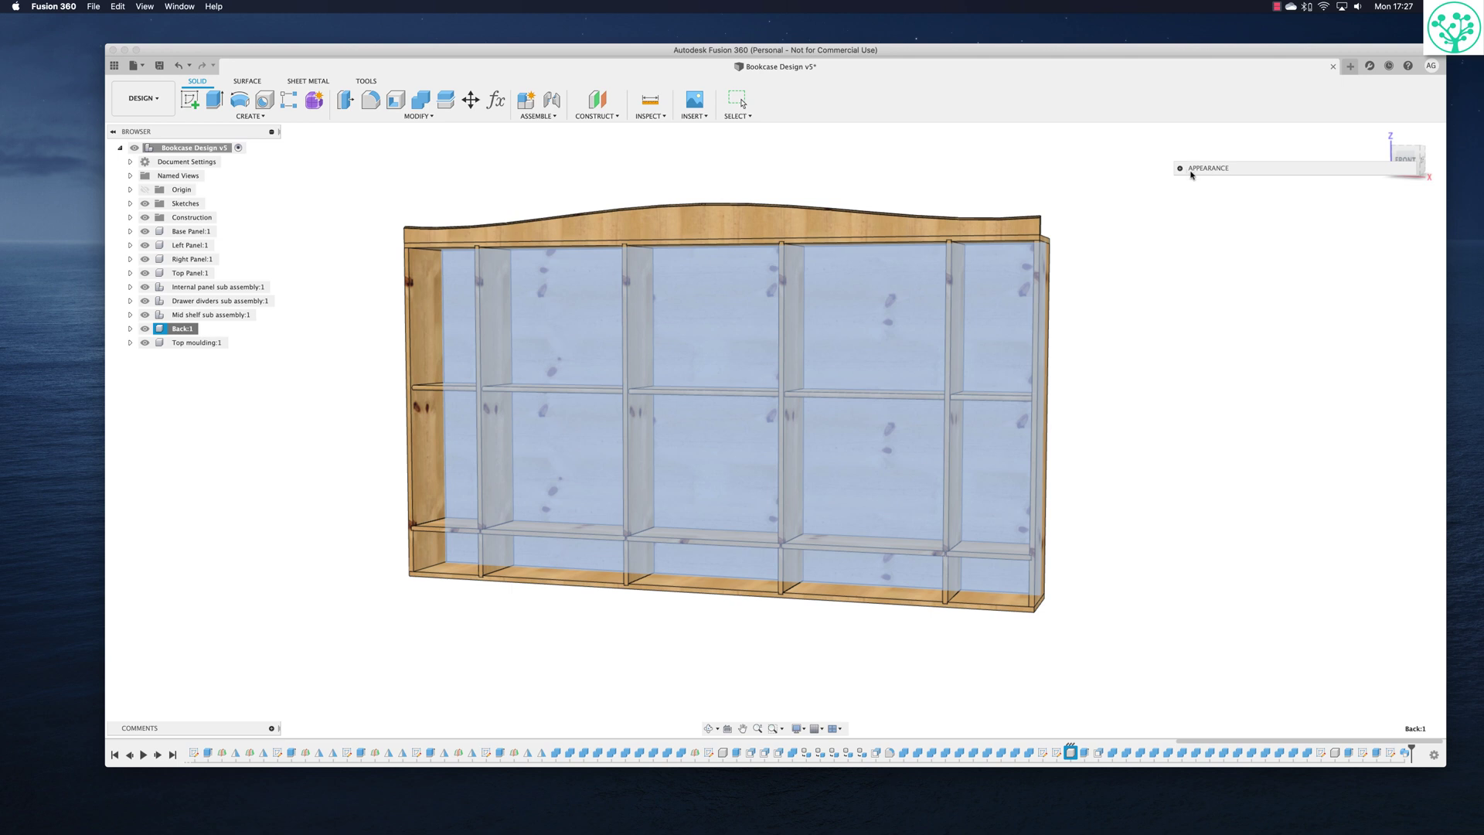
{"action": "left_click", "coordinate": [1179, 168]}
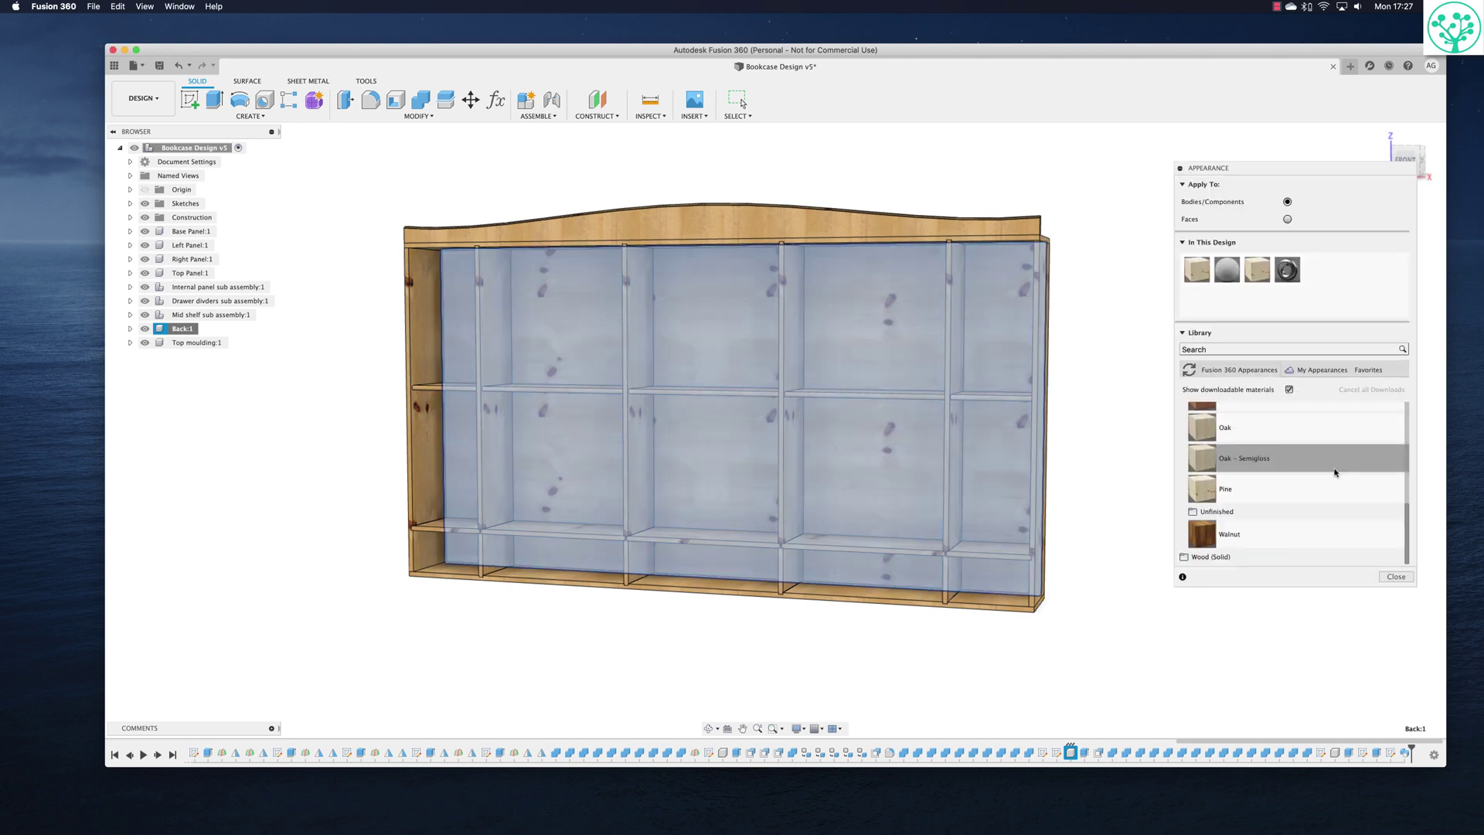
{"action": "scroll", "coordinate": [1404, 456], "scroll_direction": "up", "scroll_amount": 5}
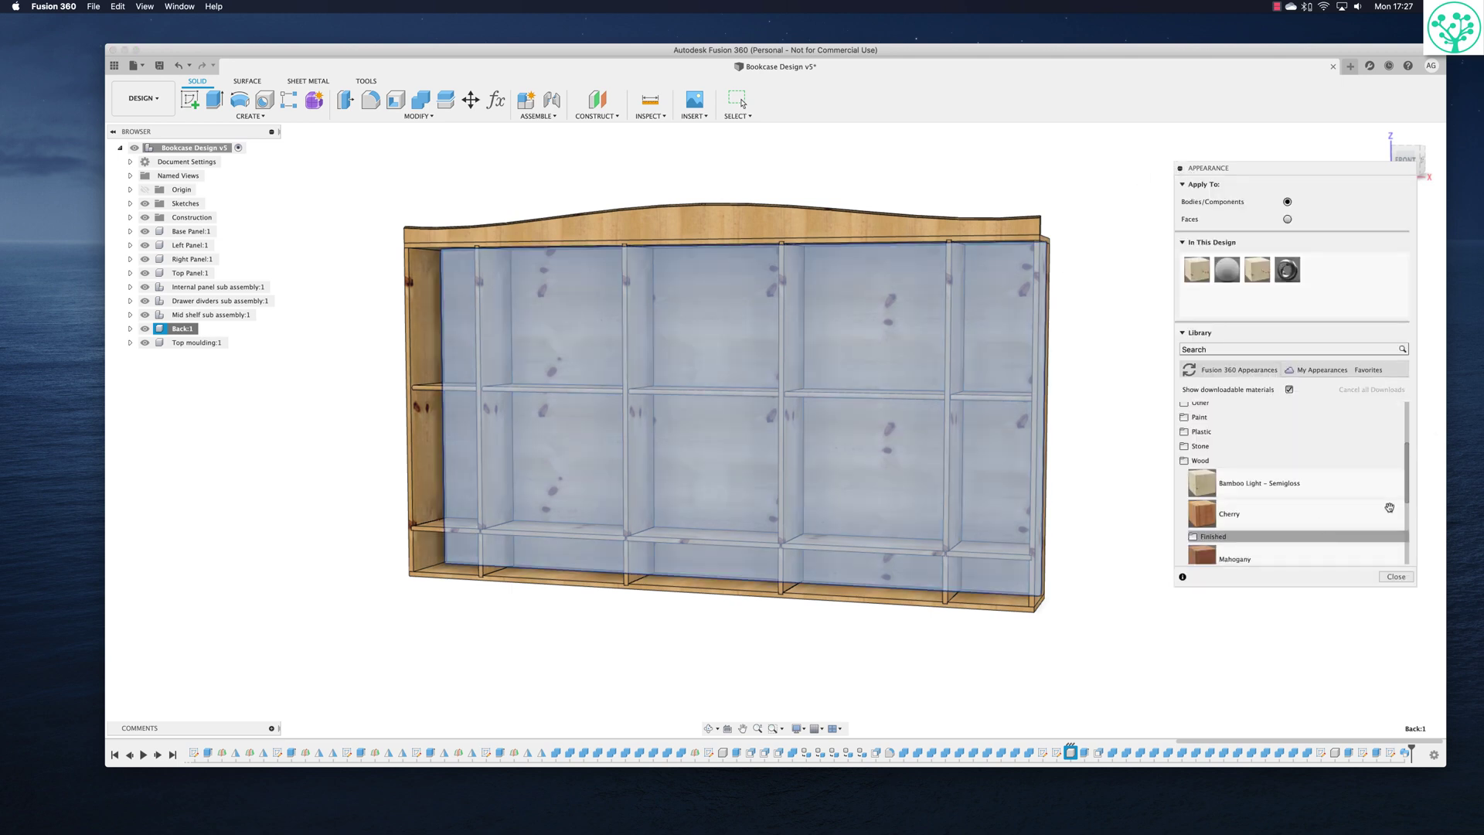
{"action": "scroll", "coordinate": [1389, 507], "scroll_direction": "down", "scroll_amount": 5}
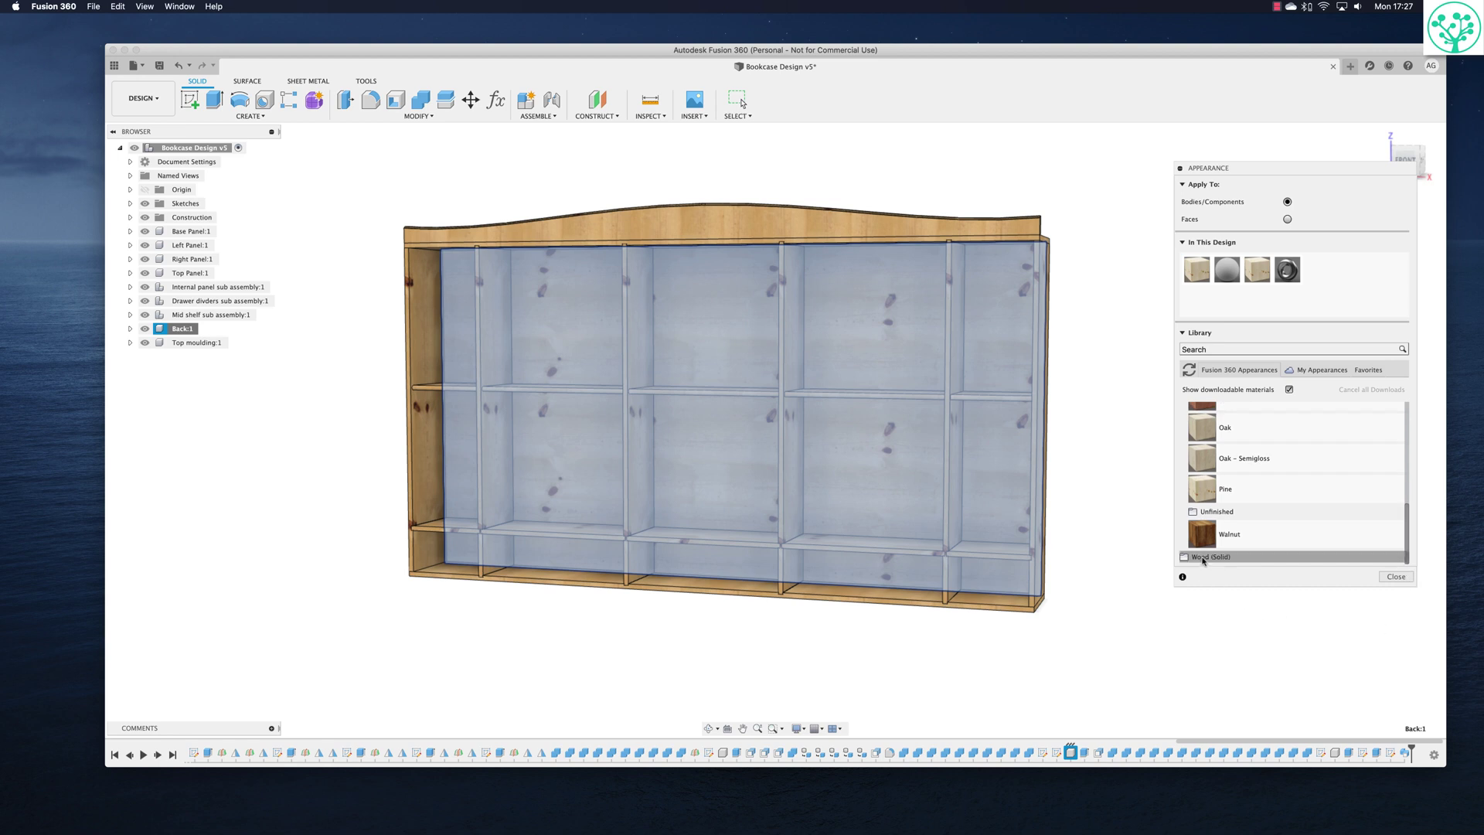
{"action": "left_click_drag", "start_coordinate": [1407, 456], "coordinate": [1409, 526]}
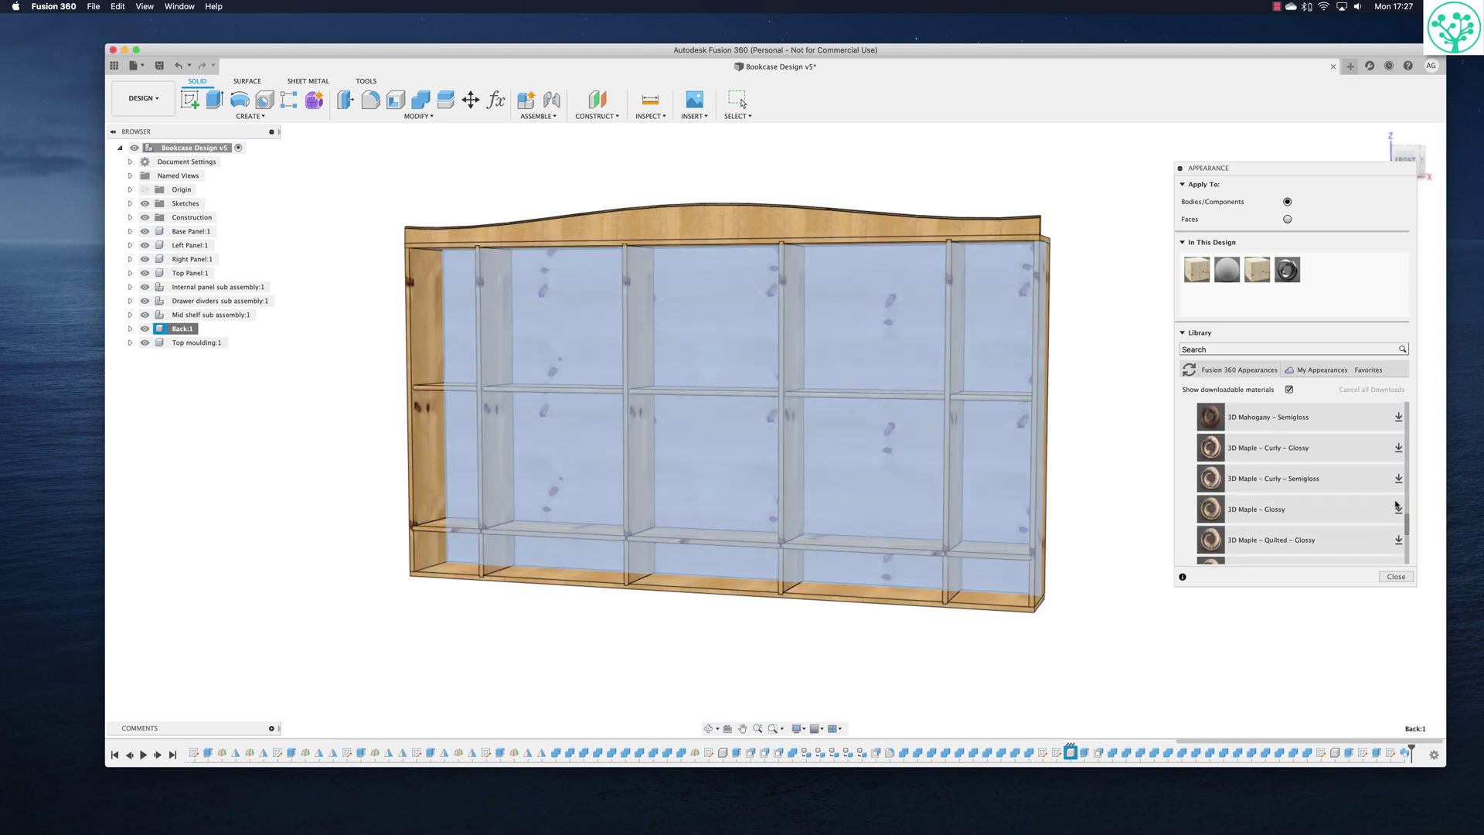
{"action": "left_click", "coordinate": [1397, 446]}
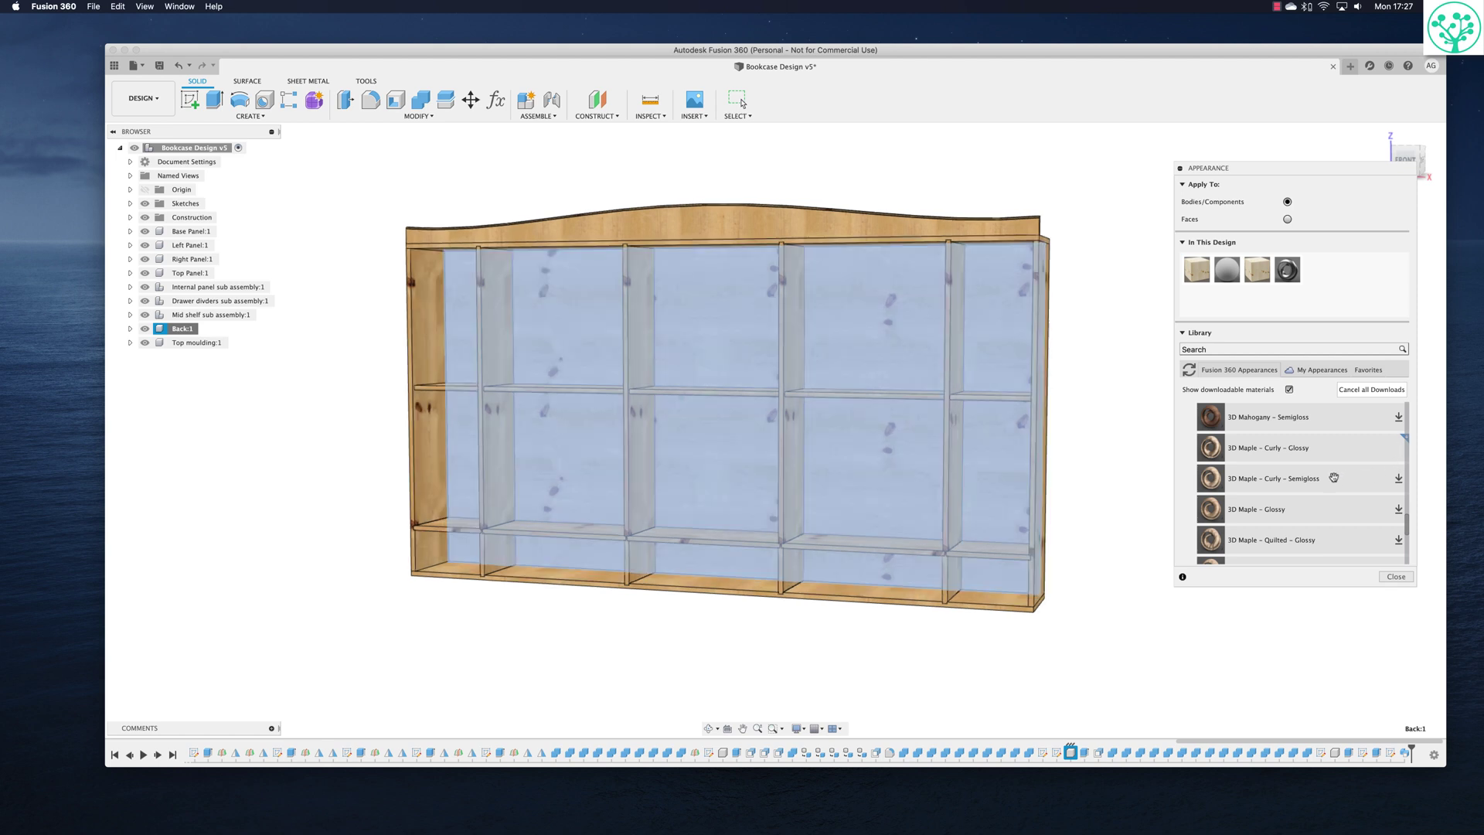
{"action": "left_click_drag", "start_coordinate": [1113, 452], "coordinate": [1004, 450]}
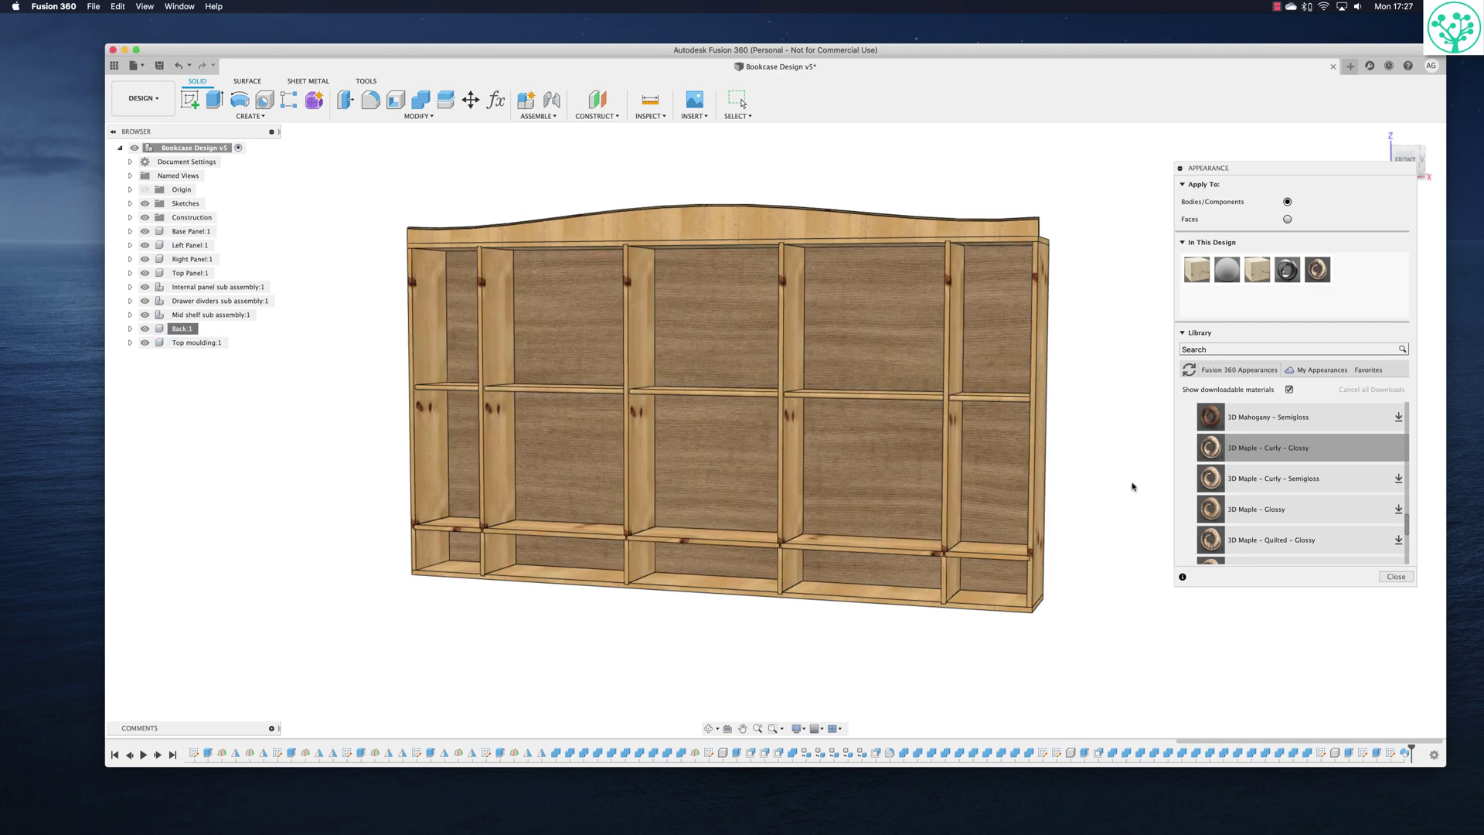
Replace the Back component's maple appearance with the Pine appearance already used in this design.
{"action": "scroll", "coordinate": [1131, 486], "scroll_direction": "up", "scroll_amount": 5}
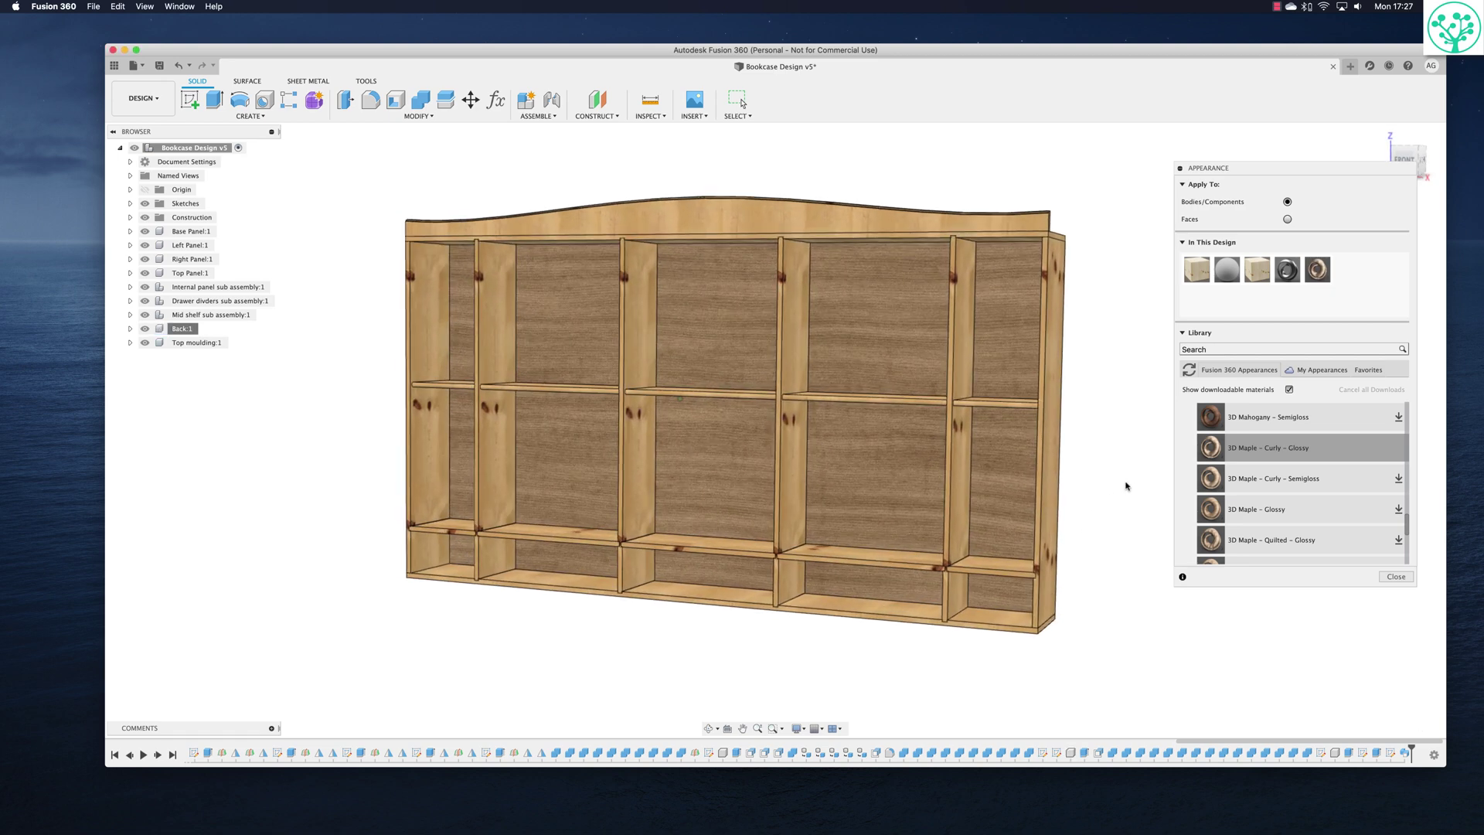
{"action": "scroll", "coordinate": [1125, 486], "scroll_direction": "right", "scroll_amount": 6, "text": "shift"}
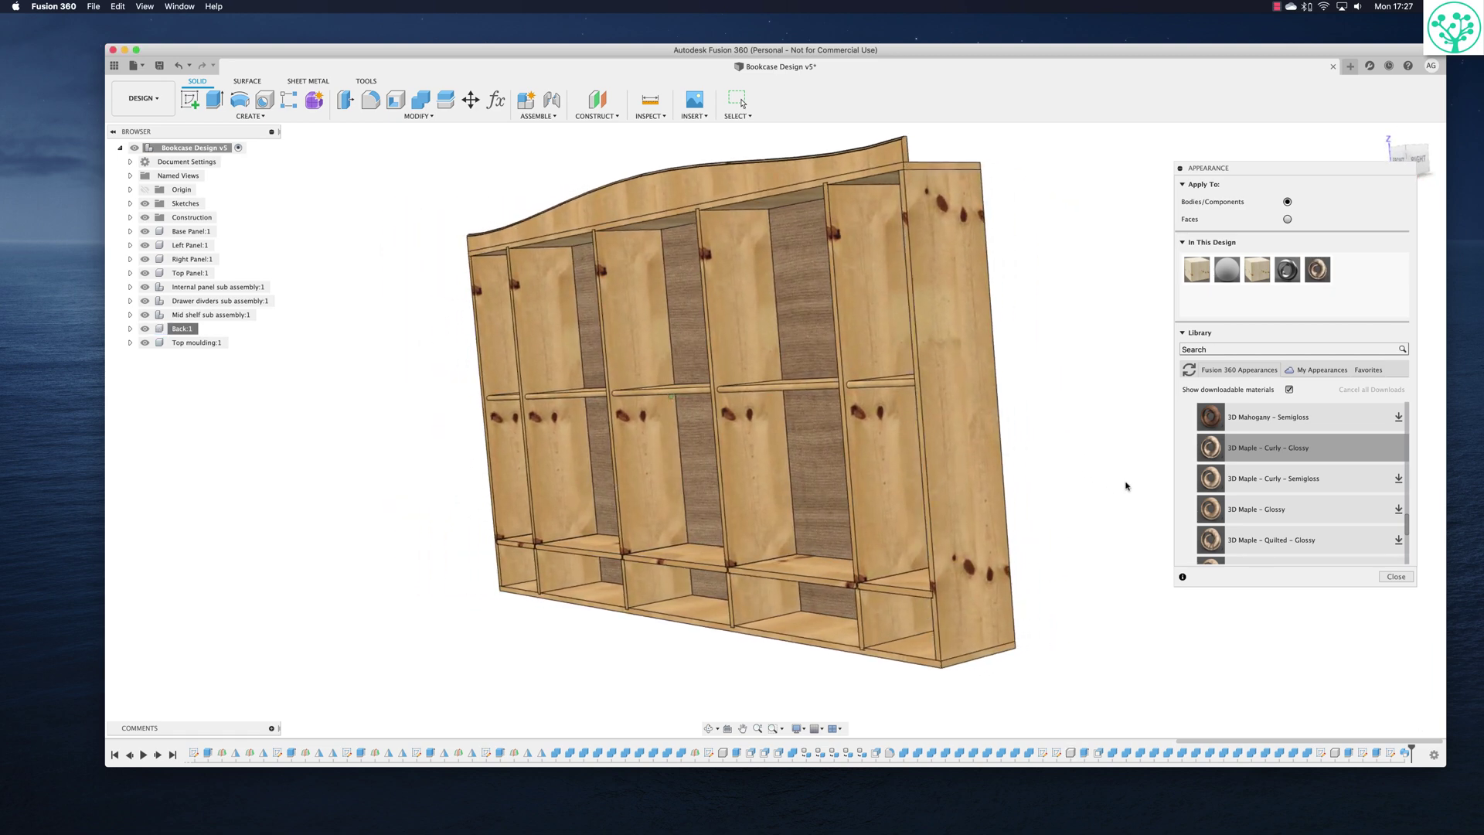
{"action": "scroll", "coordinate": [1125, 486], "scroll_direction": "right", "scroll_amount": 6, "text": "shift"}
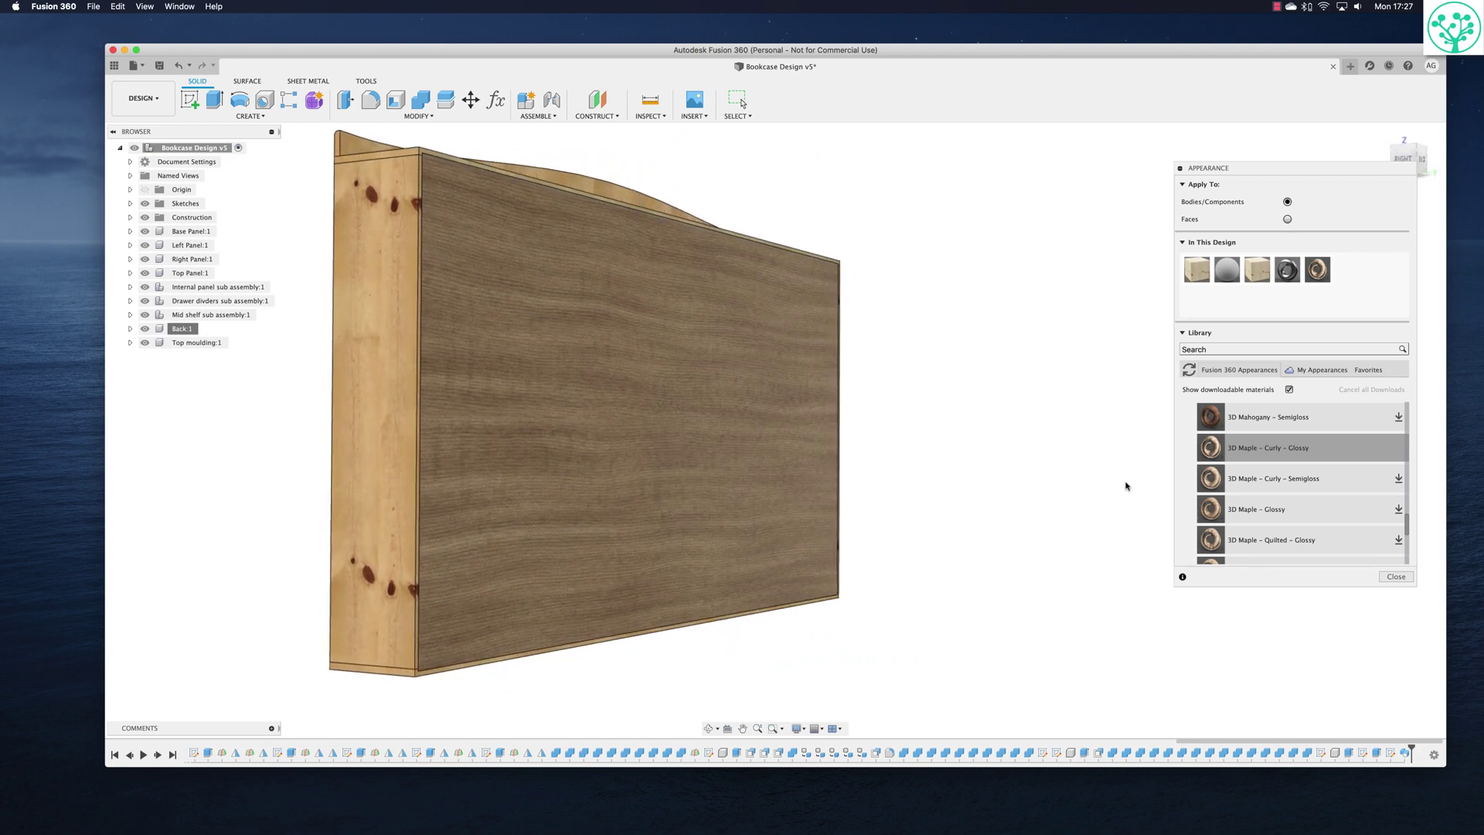
{"action": "scroll", "coordinate": [1125, 485], "scroll_direction": "left", "scroll_amount": 4, "text": "shift"}
{"action": "middle_click_drag", "start_coordinate": [1126, 485], "coordinate": [890, 367], "text": "shift"}
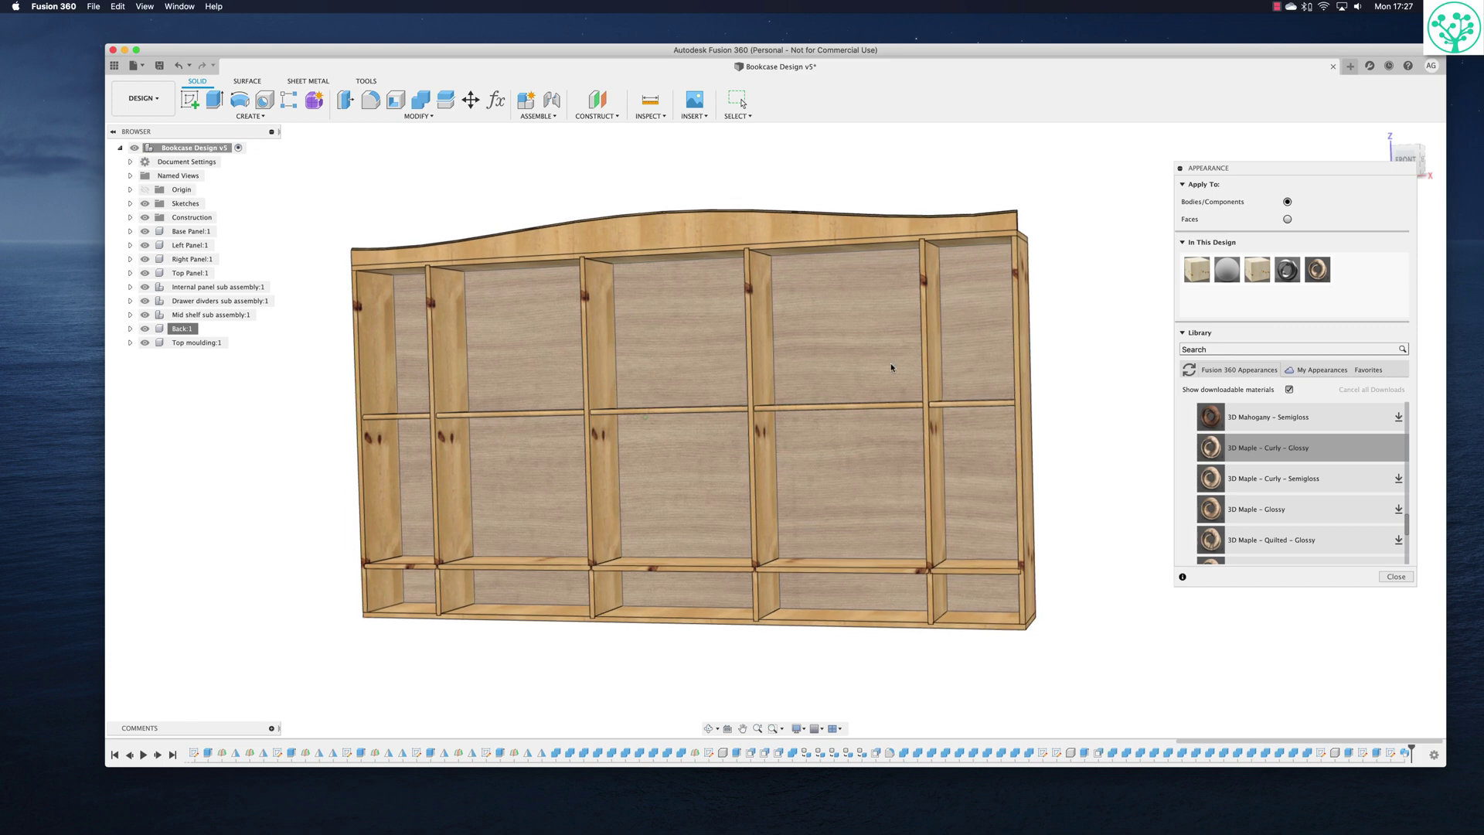
{"action": "mouse_move", "coordinate": [860, 444]}
{"action": "middle_mouse_down", "text": "shift"}
{"action": "mouse_move", "coordinate": [549, 448]}
{"action": "mouse_move", "coordinate": [786, 457]}
{"action": "mouse_move", "coordinate": [864, 425]}
{"action": "mouse_move", "coordinate": [870, 456]}
{"action": "middle_mouse_up", "text": "shift"}
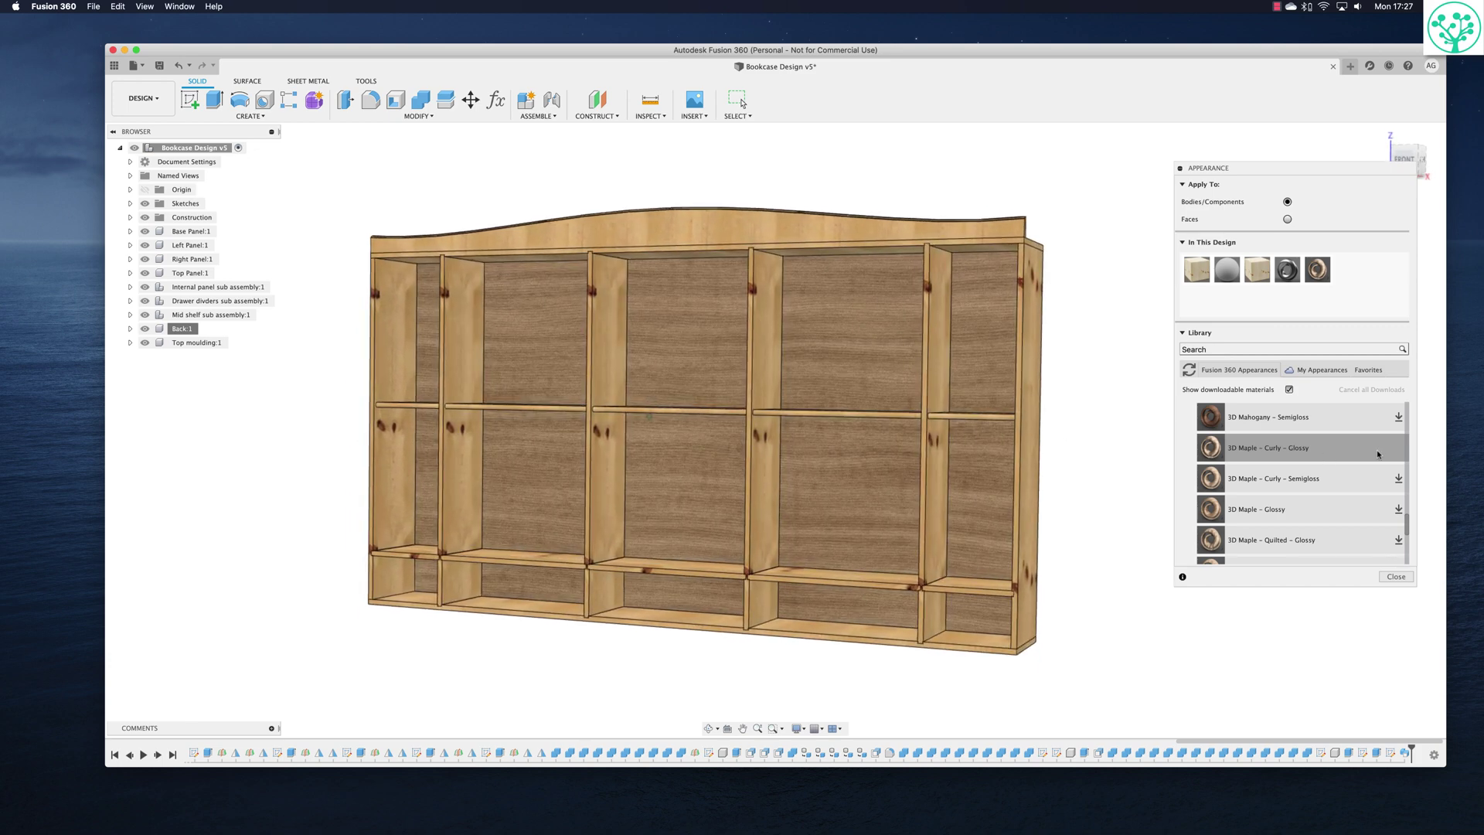
{"action": "left_click_drag", "start_coordinate": [1405, 530], "coordinate": [1414, 407]}
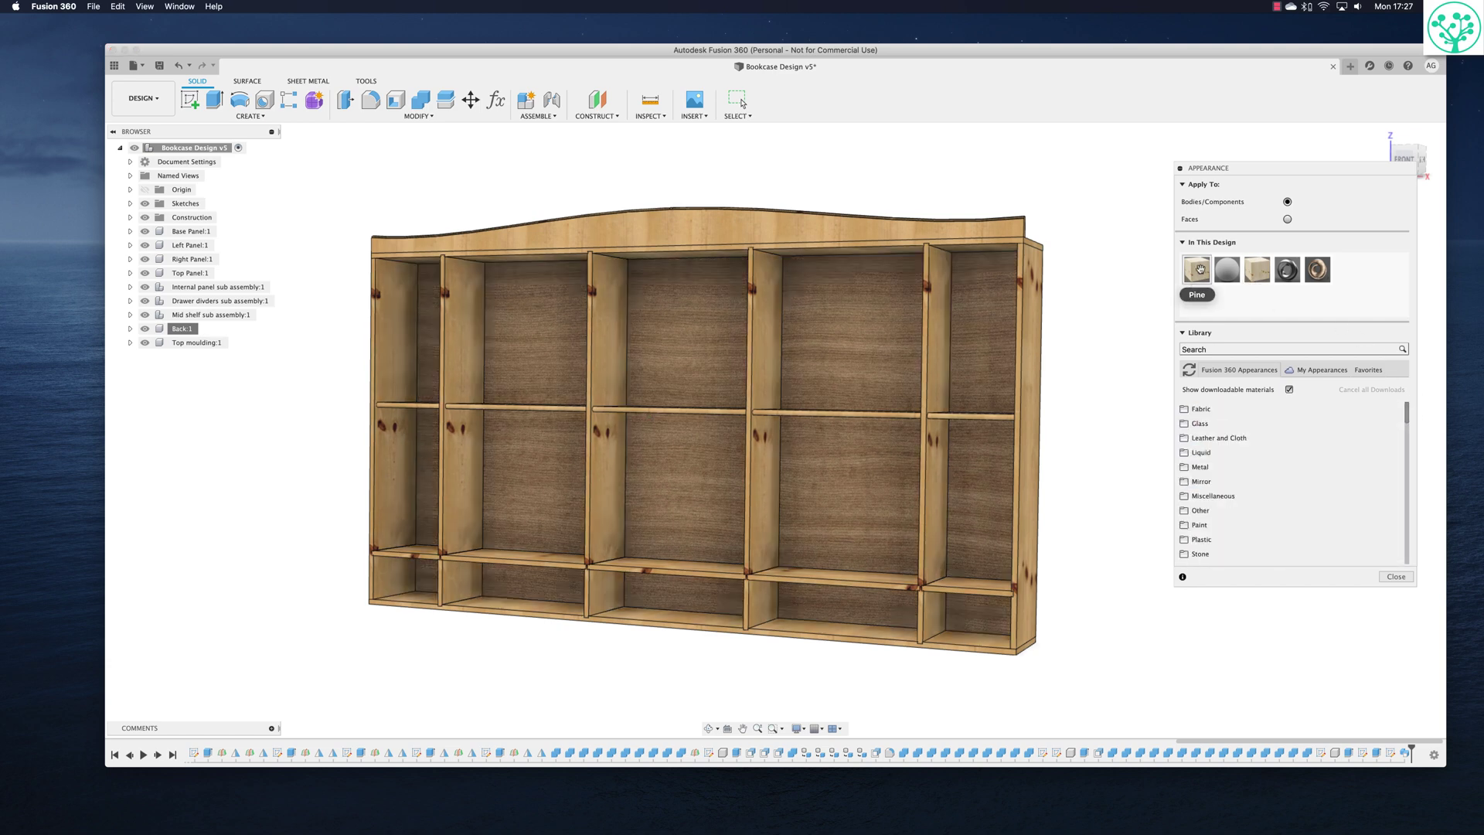
{"action": "left_click_drag", "start_coordinate": [1195, 269], "coordinate": [844, 322]}
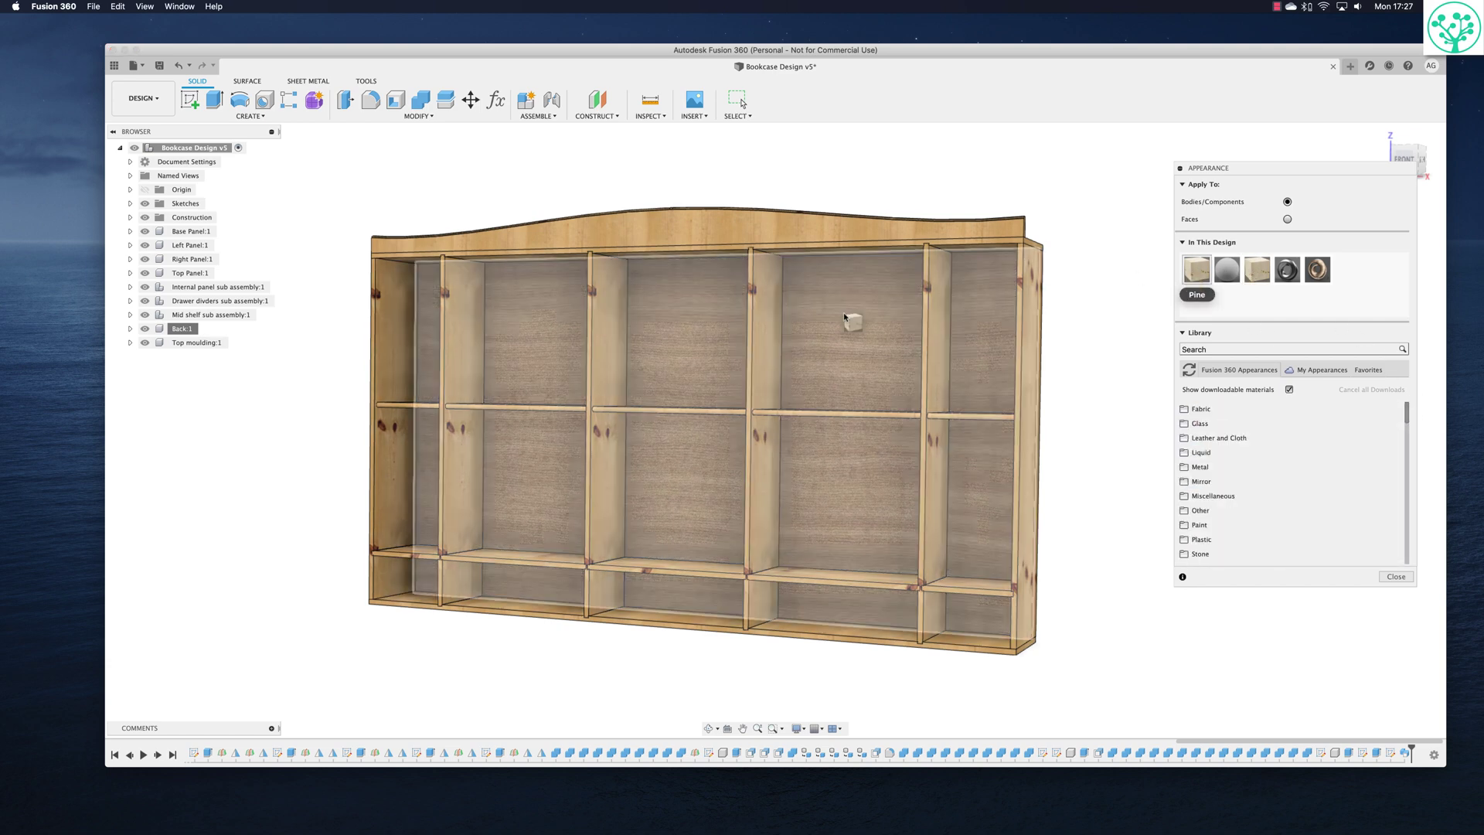
{"action": "scroll", "coordinate": [1123, 400], "scroll_direction": "right", "scroll_amount": 3, "text": "shift"}
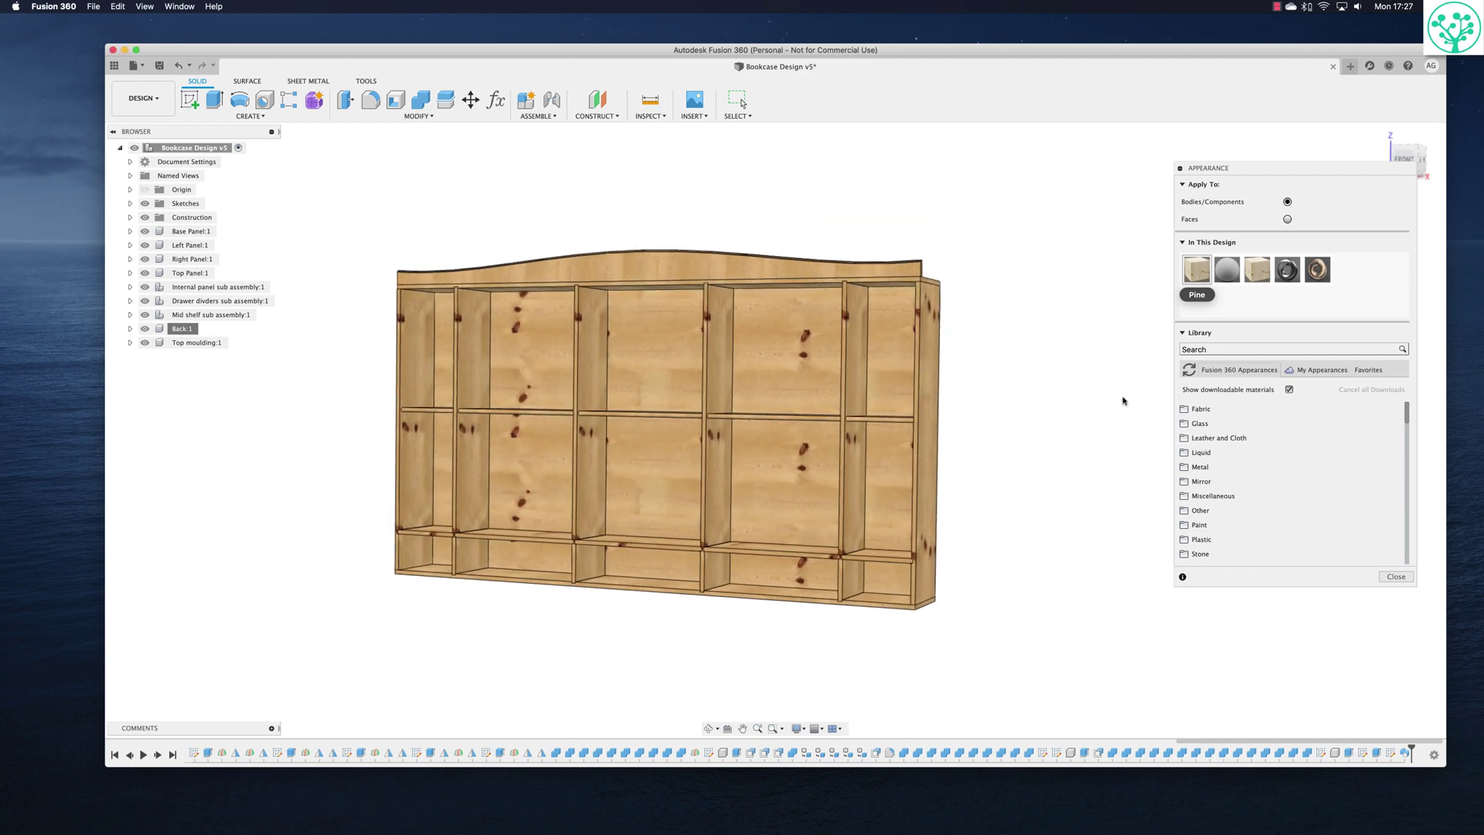
{"action": "scroll", "coordinate": [1123, 400], "scroll_direction": "left", "scroll_amount": 2, "text": "shift"}
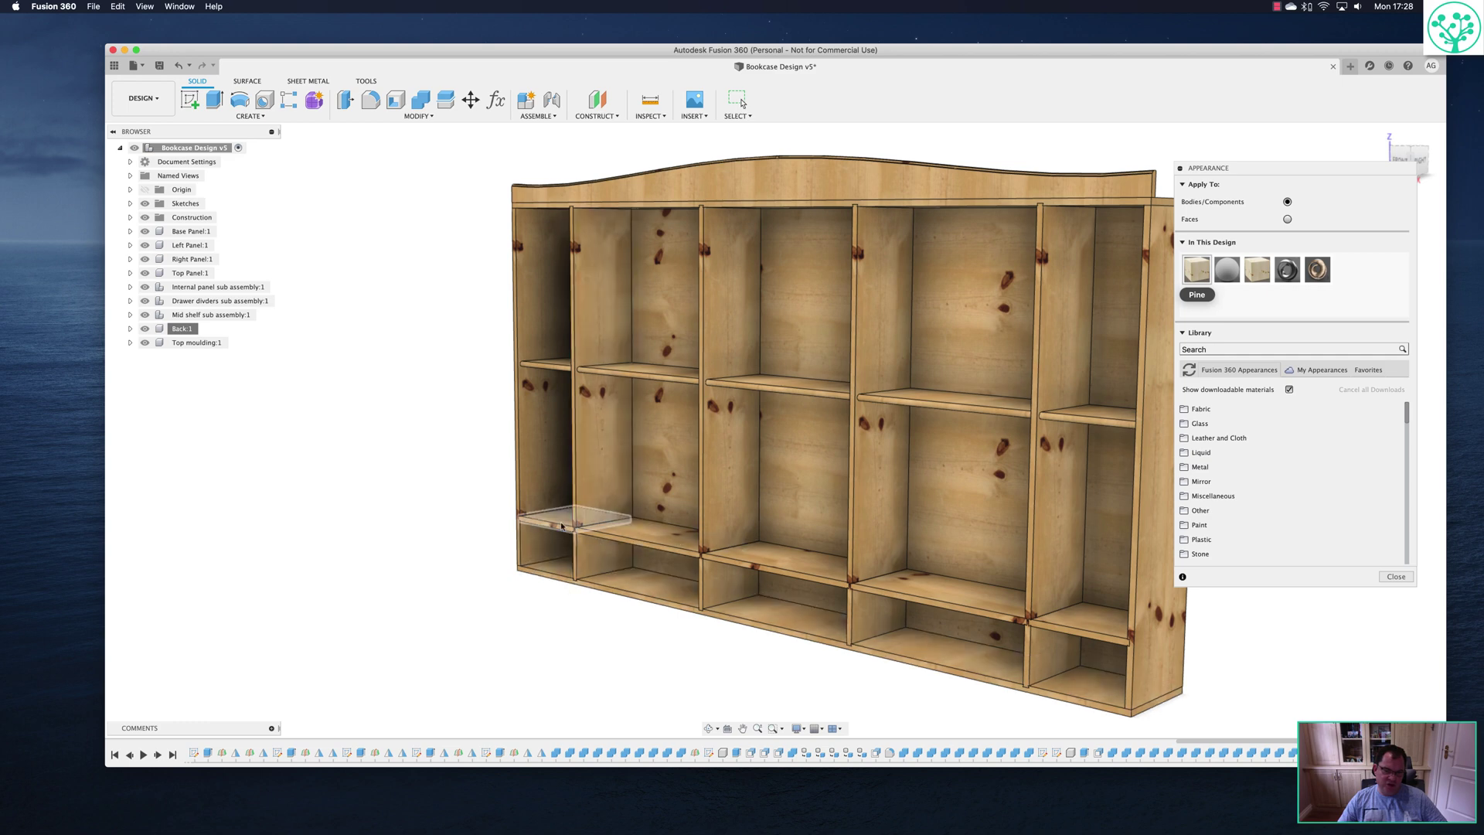
{"action": "scroll", "coordinate": [1101, 650], "scroll_direction": "down", "scroll_amount": 3}
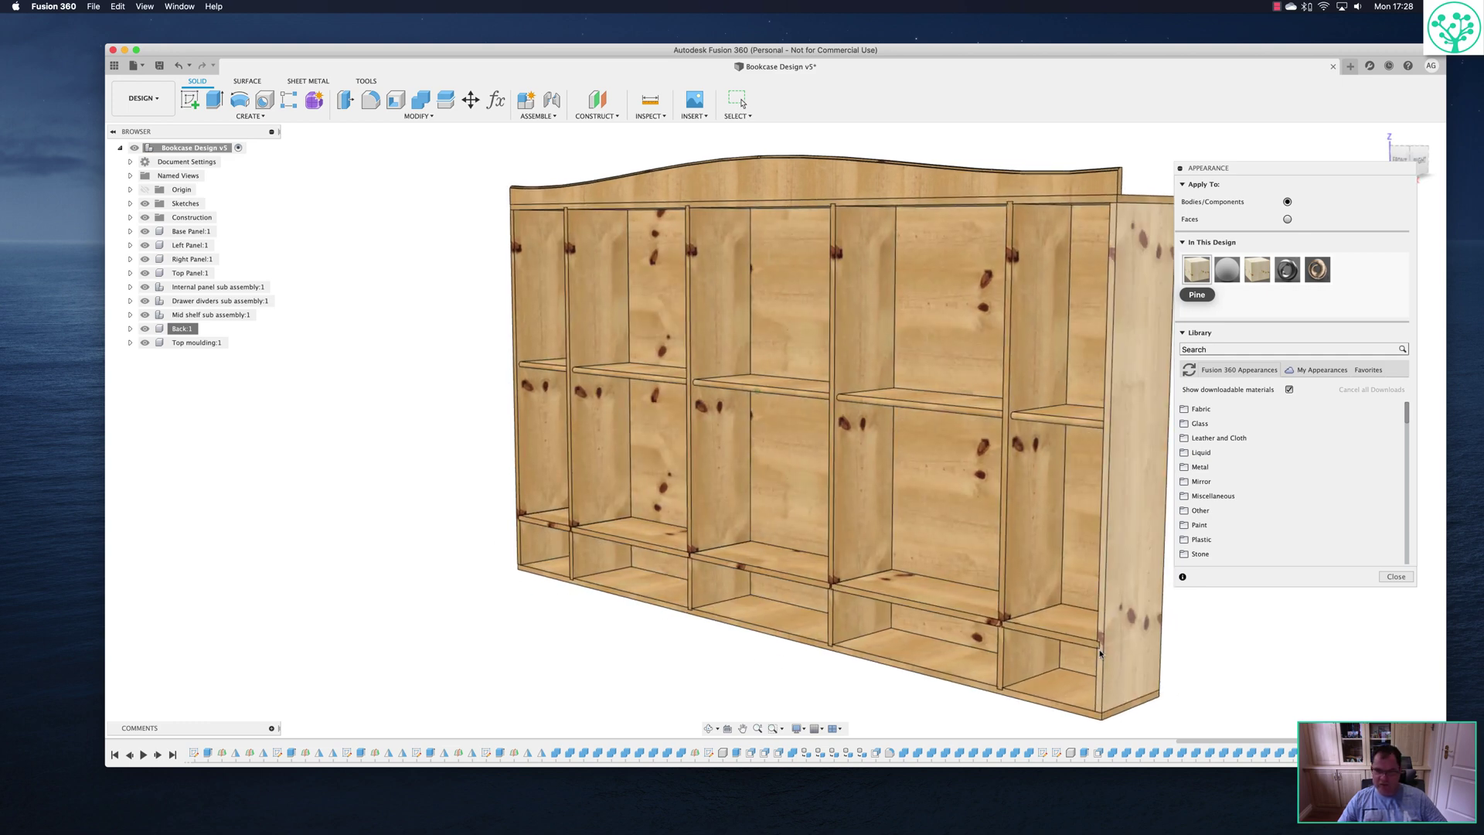